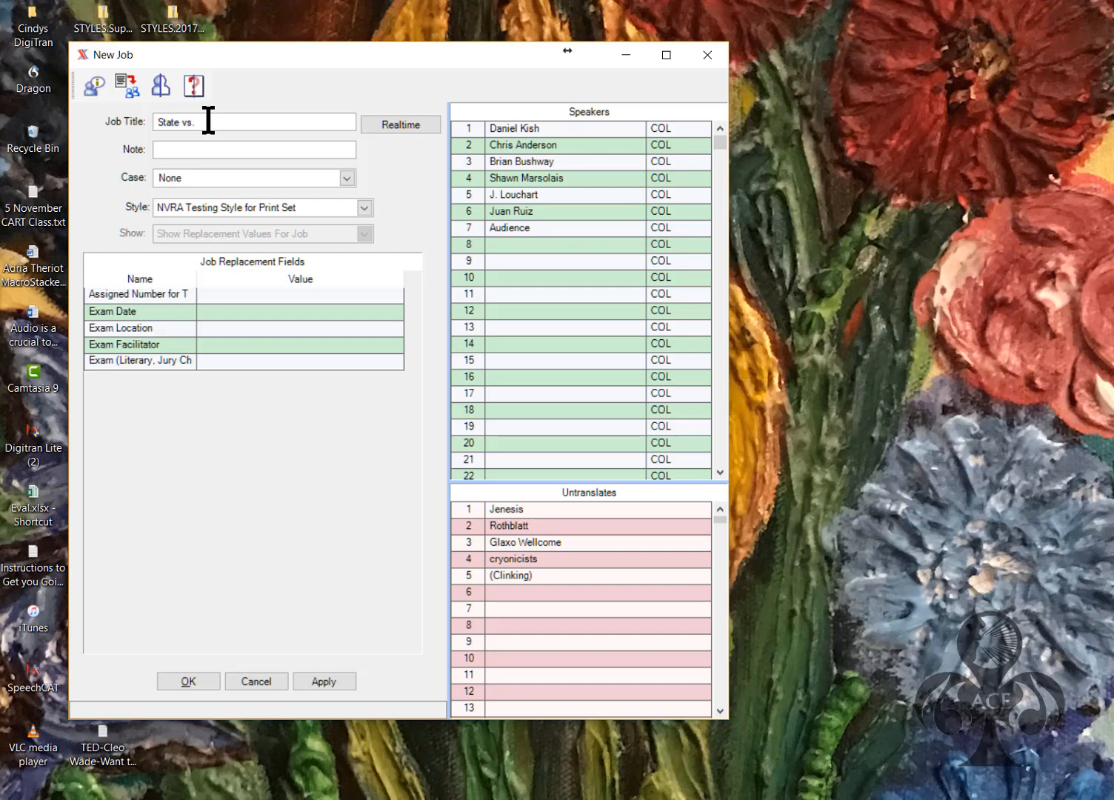
# Finish the job title 'State vs. Brown' and choose ADRIA - Depo Style as its style
pyautogui.click(179, 147)
pyautogui.click(364, 209)
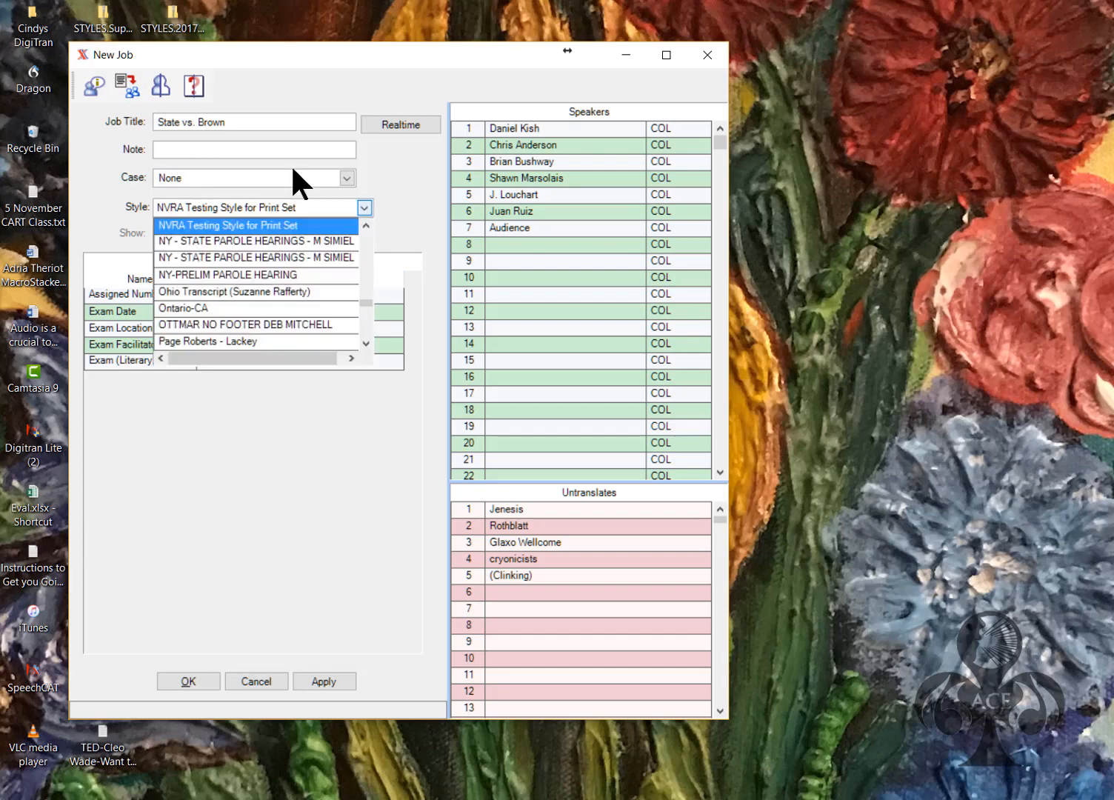
pyautogui.moveTo(366, 301); pyautogui.dragTo(365, 247)
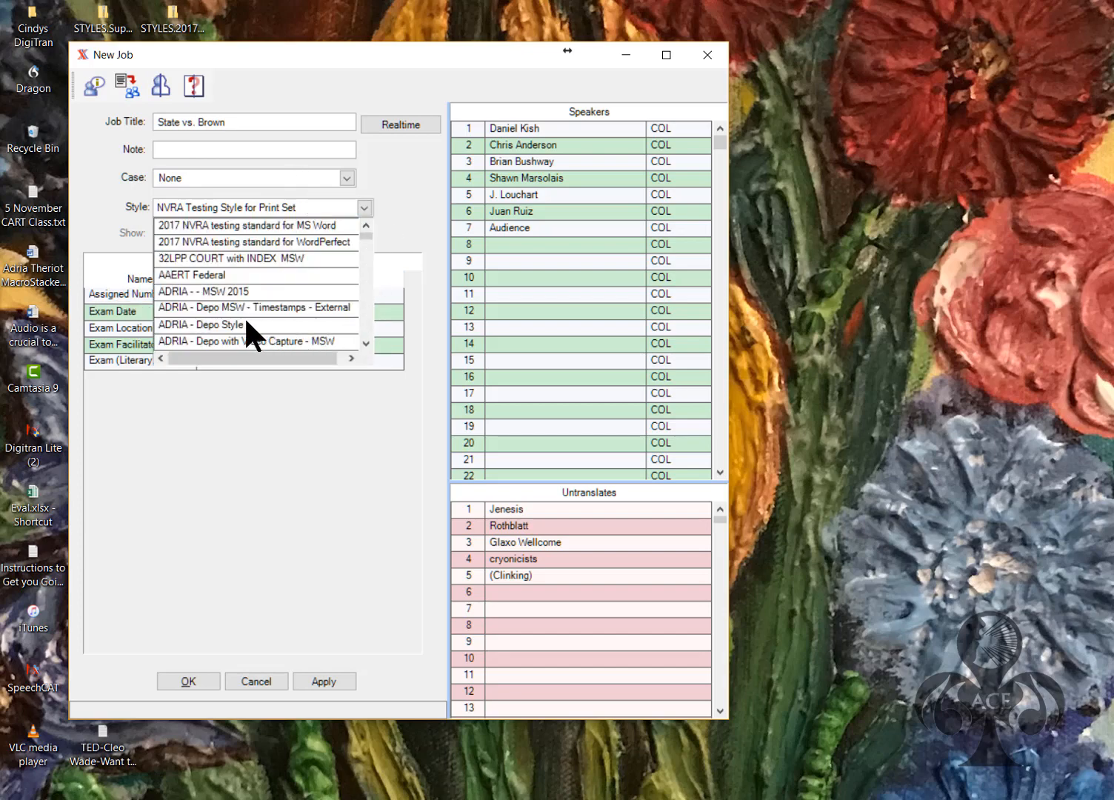
pyautogui.click(222, 324)
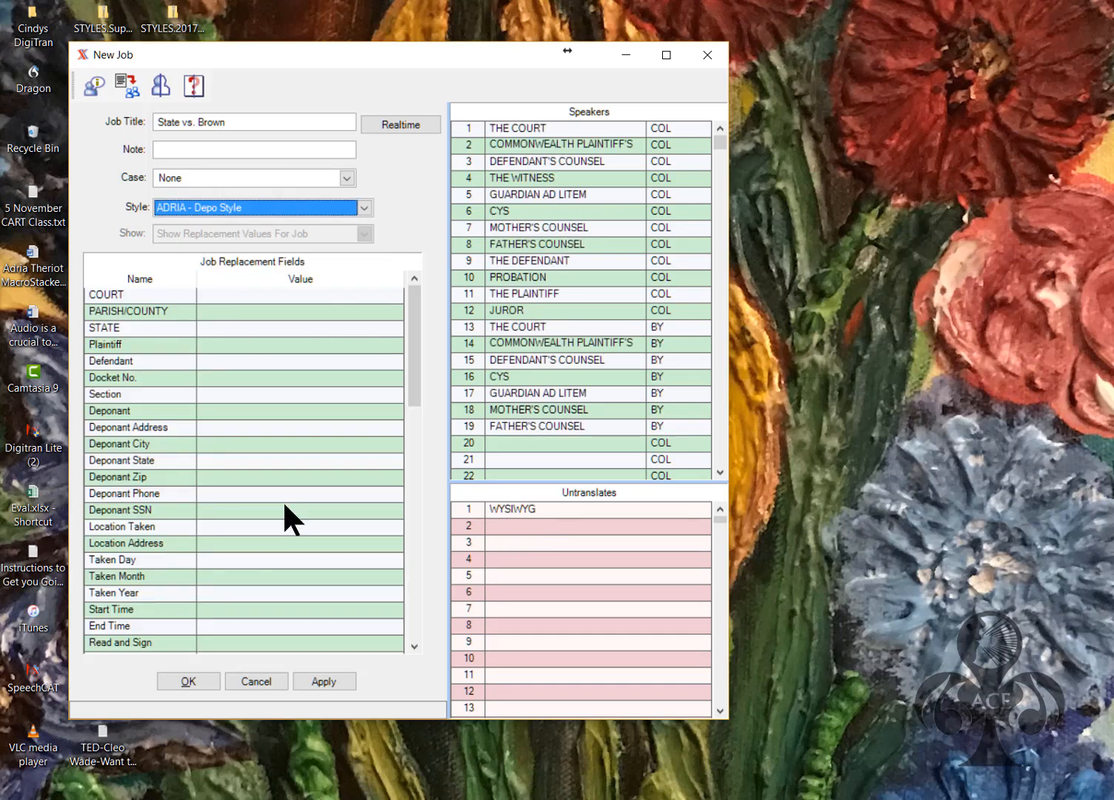
# Set COURT to GENERAL, PARISH/COUNTY to Lafayette and STATE to Louisiana
pyautogui.click(223, 294)
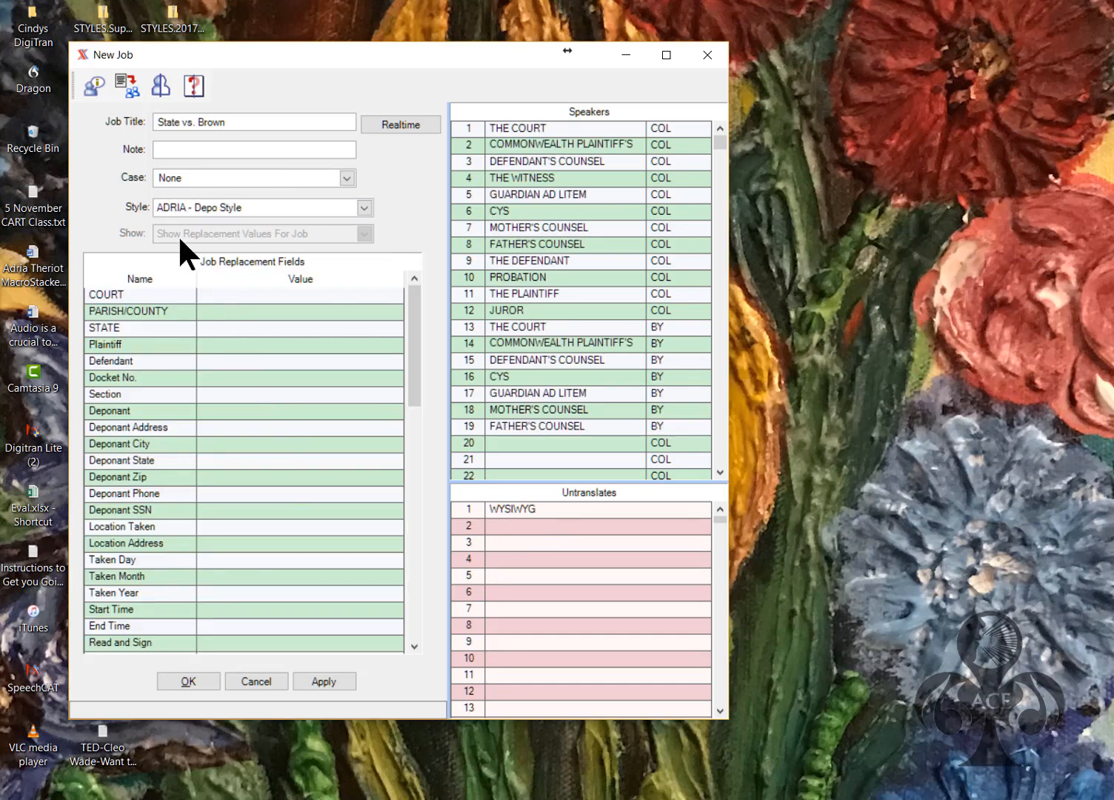
pyautogui.write('GENERAL')
pyautogui.click(200, 305)
pyautogui.write('Lafayer')
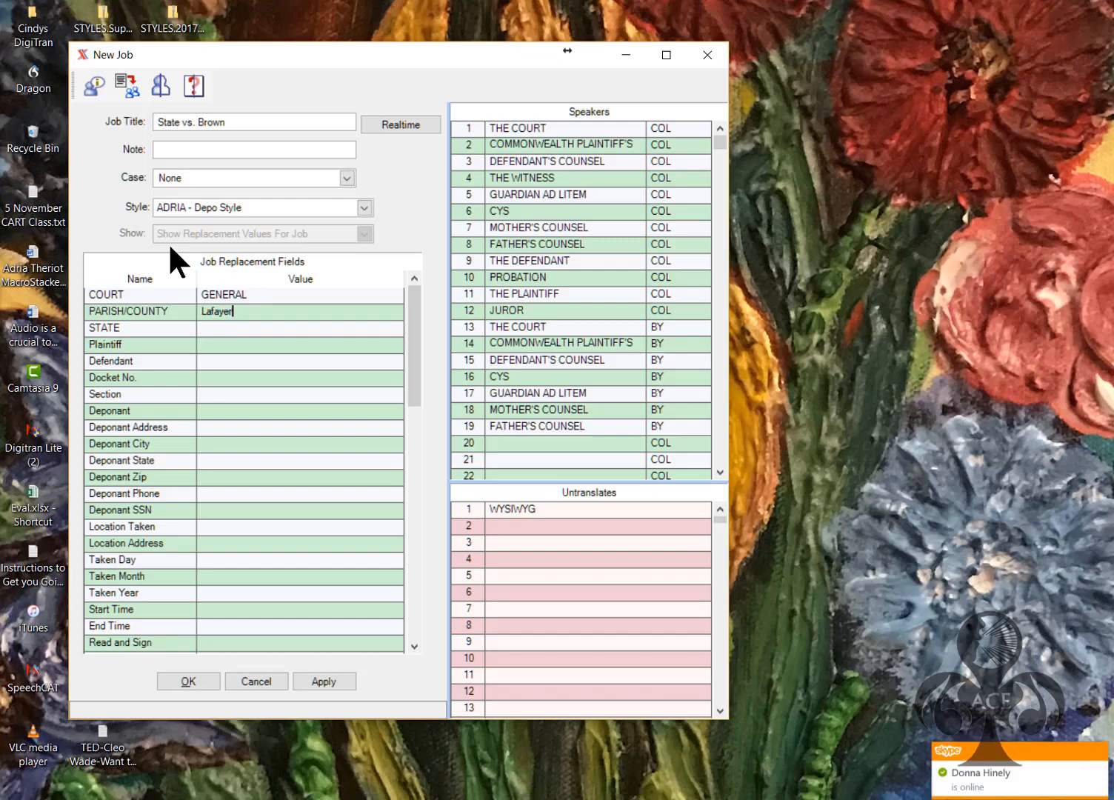
pyautogui.press('BackSpace')
pyautogui.write('tte')
pyautogui.press('Return')
pyautogui.write('Louisiana')
pyautogui.press('Return')
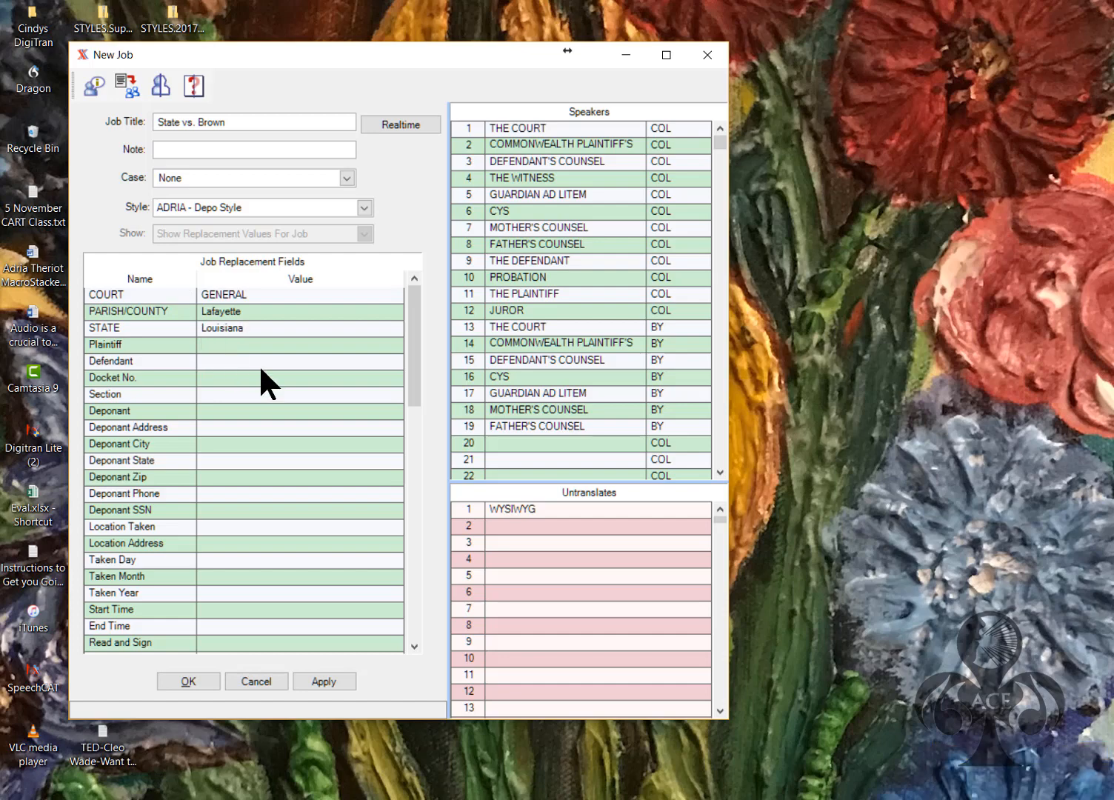
# Enter plaintiff STATE OF LOUISIANA, the defendant's name, docket 1234A, section B, and the deponent's name and address
pyautogui.write('STATE')
pyautogui.write('OF LOUISIANA')
pyautogui.press('Return')
pyautogui.write('JOE BROWN')
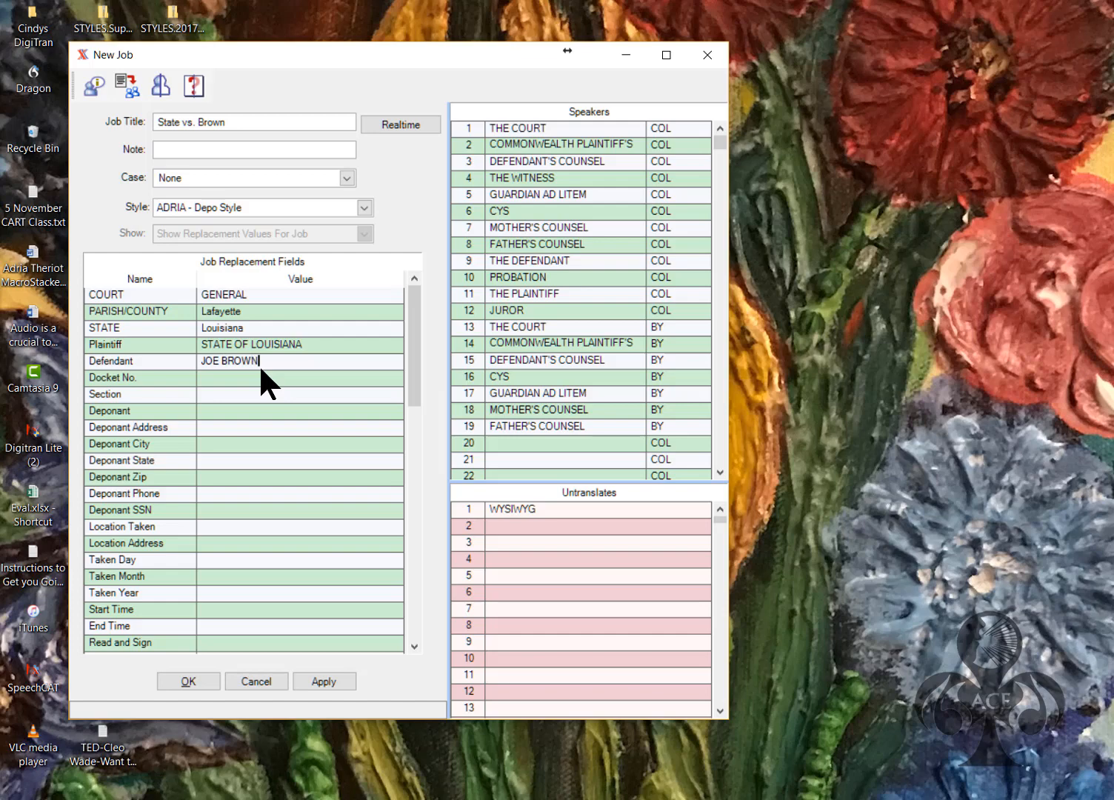
pyautogui.press('Return')
pyautogui.write('1234A')
pyautogui.press('Return')
pyautogui.write('b')
pyautogui.press('BackSpace')
pyautogui.write('B')
pyautogui.press('Return')
pyautogui.write('M')
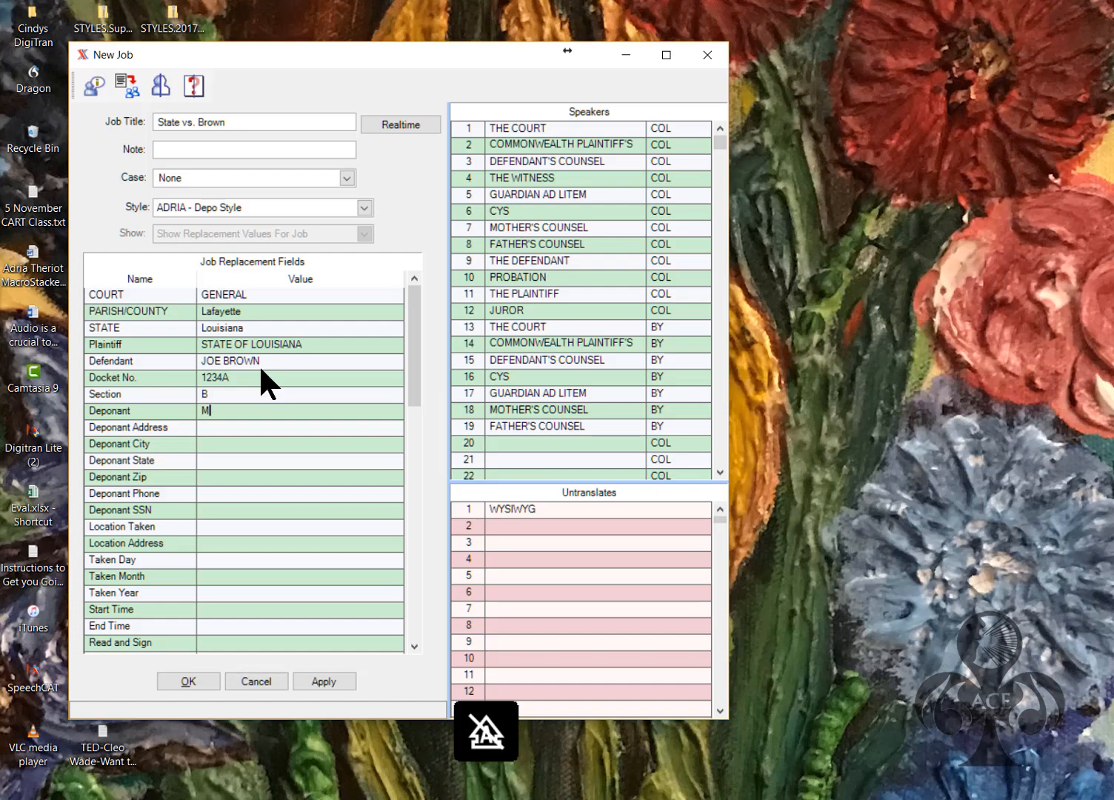
pyautogui.write('ary')
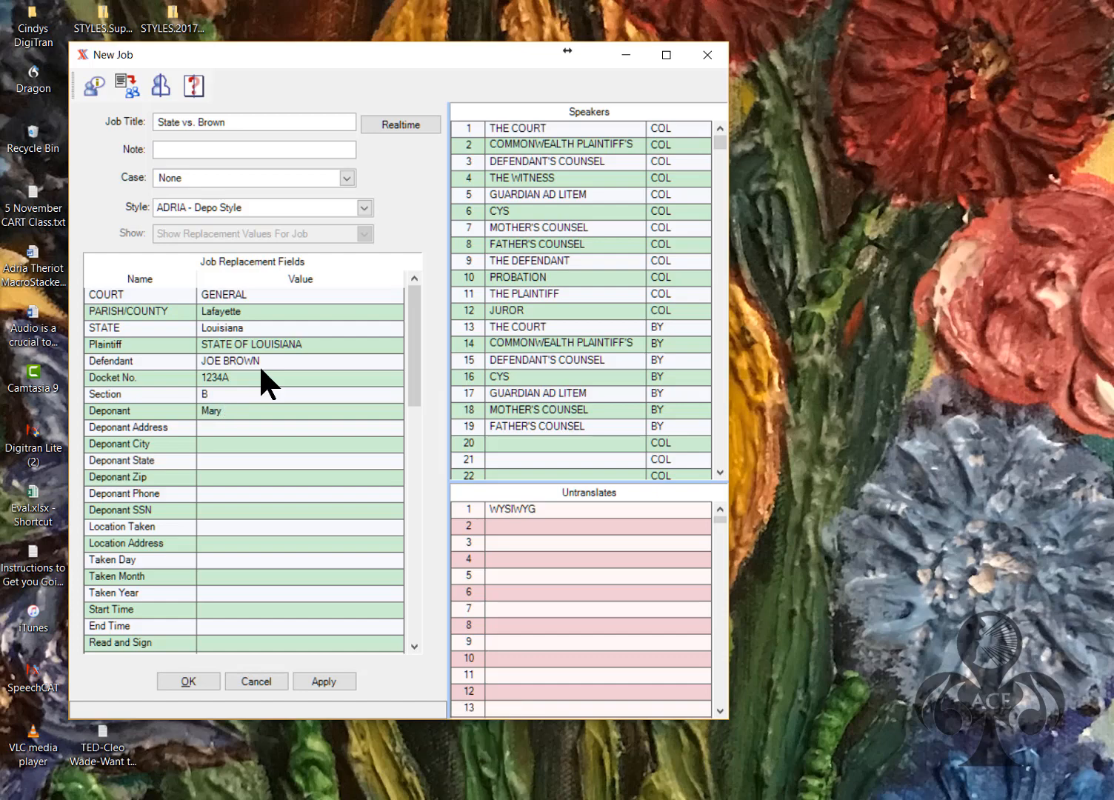
pyautogui.write(' Brown')
pyautogui.write('123')
pyautogui.write(' Main Stree')
pyautogui.write('t')
# Enter the deponent's city, state, zip code, phone number and SSN
pyautogui.click(218, 448)
pyautogui.write('Anywhere')
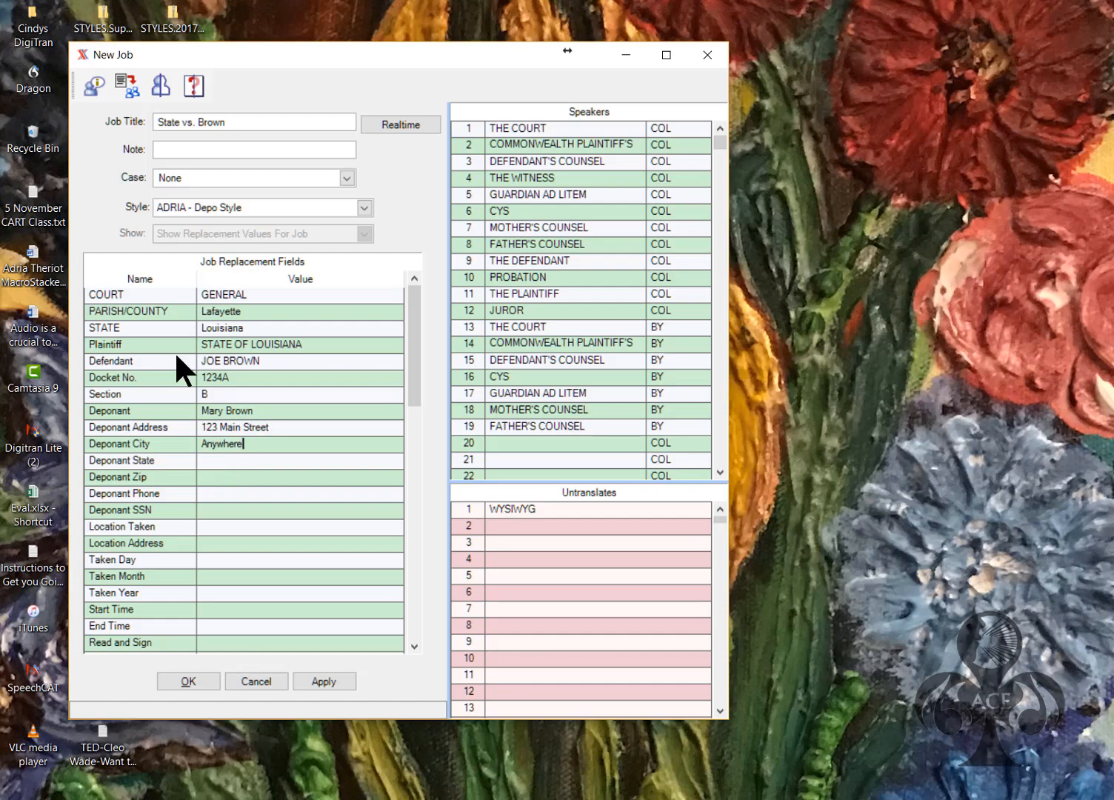
pyautogui.press('Return')
pyautogui.write('Louisiana')
pyautogui.press('Return')
pyautogui.write('70506')
pyautogui.press('Return')
pyautogui.write('111-222-3')
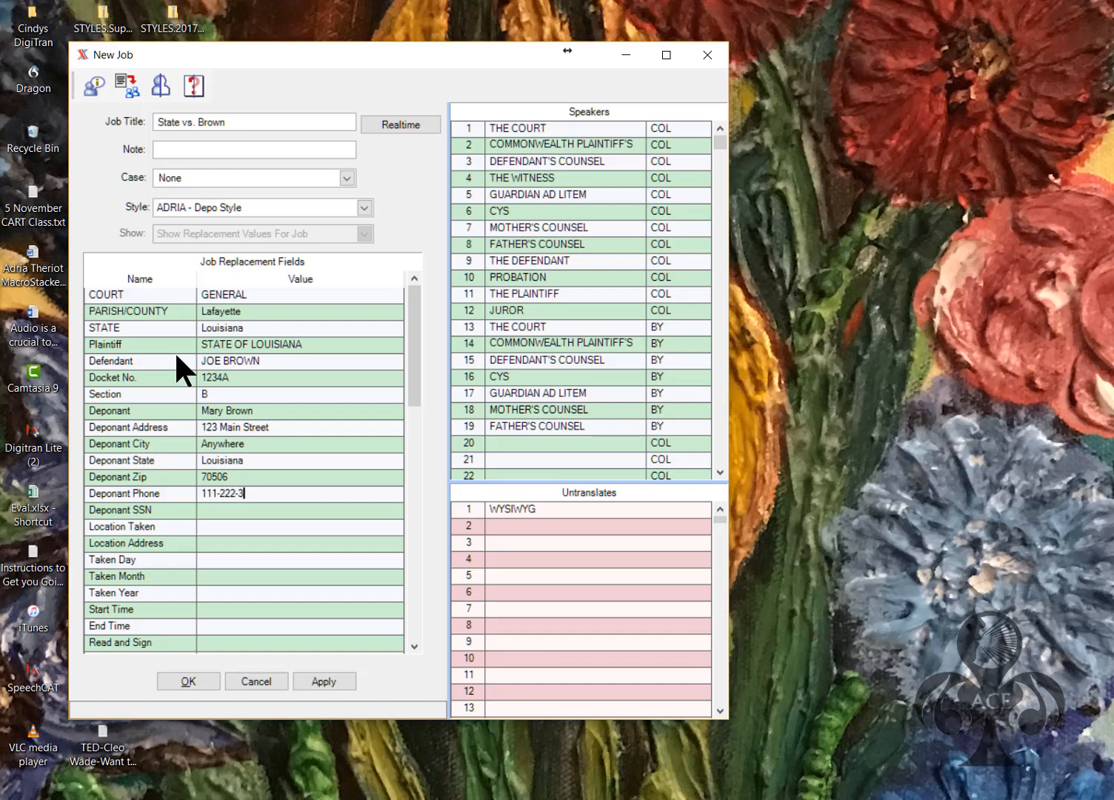
pyautogui.write('344')
pyautogui.press('Return')
pyautogui.write('222-333-4444')
# Set location Dewy, Cheatum and Howe with its address, taken Monday, February, 26th at 3:01pm
pyautogui.press('Return')
pyautogui.write('De')
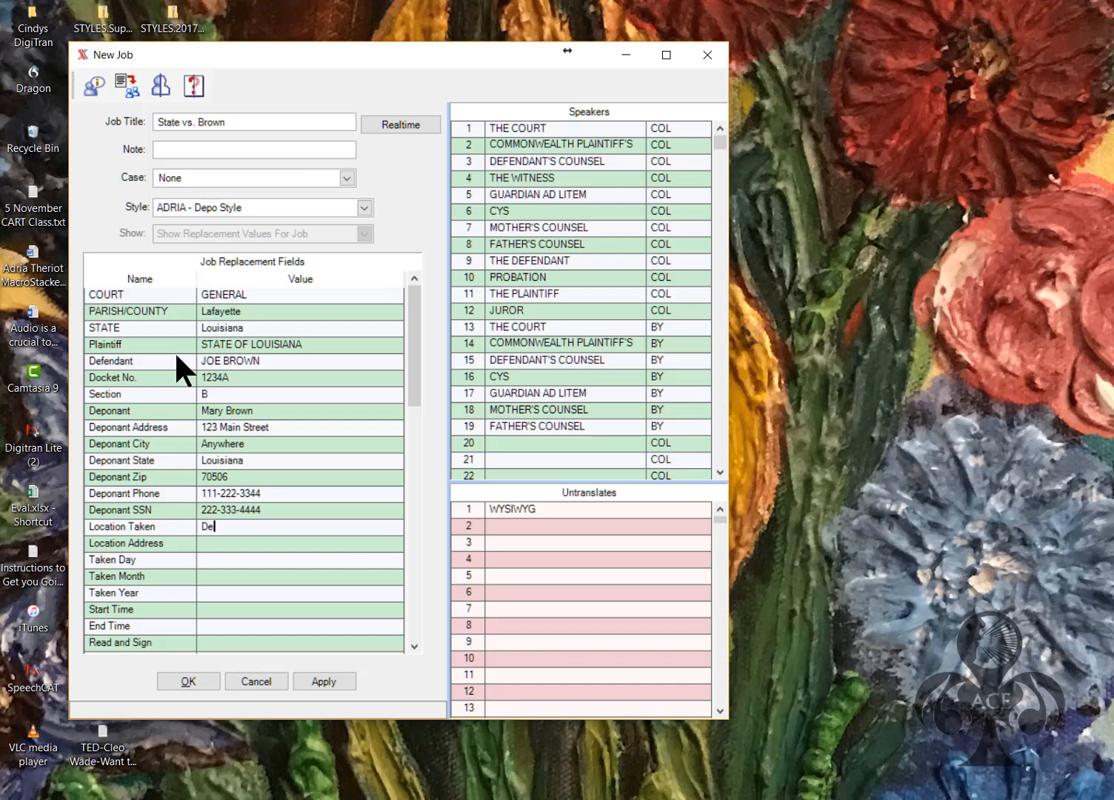
pyautogui.write('wy, Cheatum and Howe')
pyautogui.press('Return')
pyautogui.write('42 East')
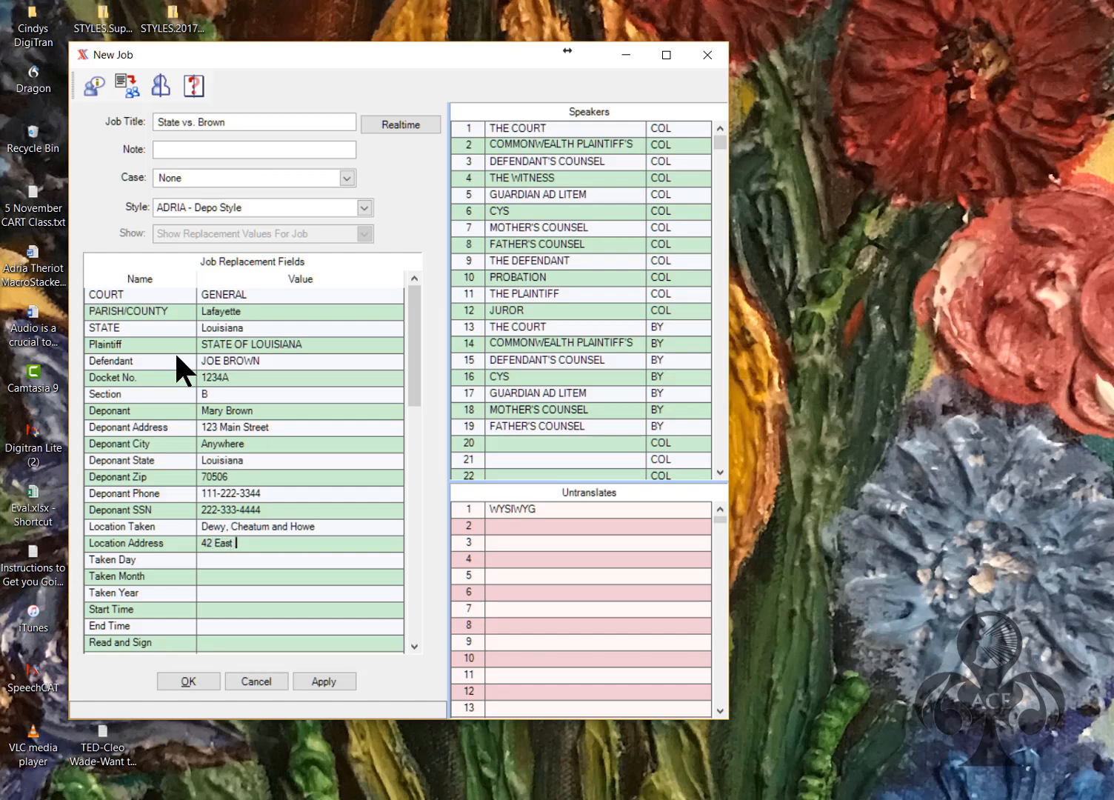
pyautogui.write(' Slippery Slope')
pyautogui.press('Return')
pyautogui.write('Monday')
pyautogui.press('Return')
pyautogui.write('February')
pyautogui.press('Return')
pyautogui.write('26th')
pyautogui.press('Return')
pyautogui.write('3:01pm')
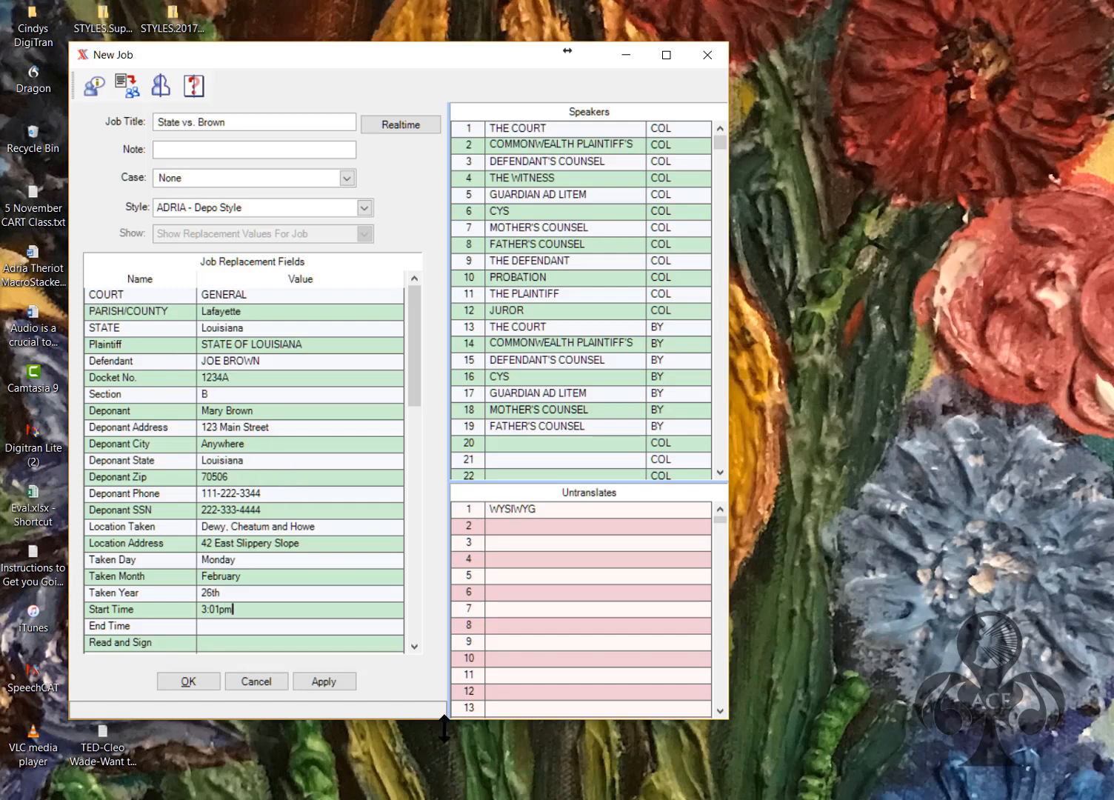
# Review the filled replacement fields, then create the State vs. Brown job for realtime
pyautogui.scroll(-3, 414, 642)
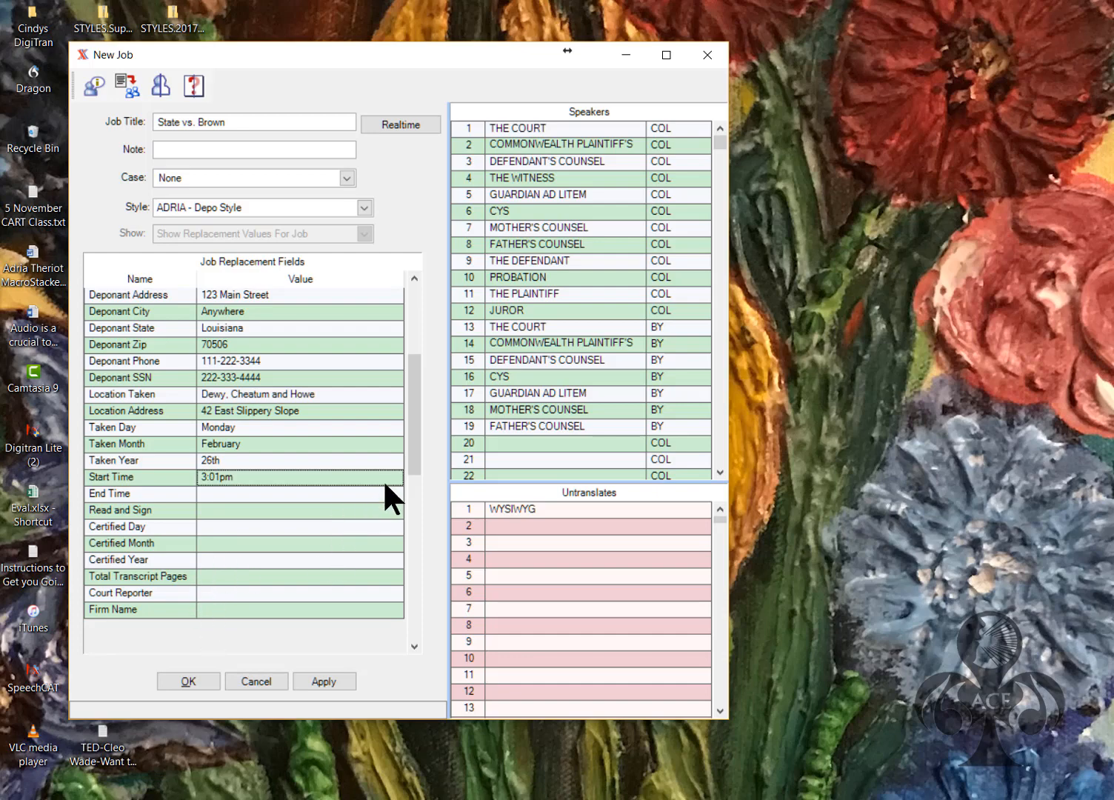
pyautogui.scroll(-2, 410, 495)
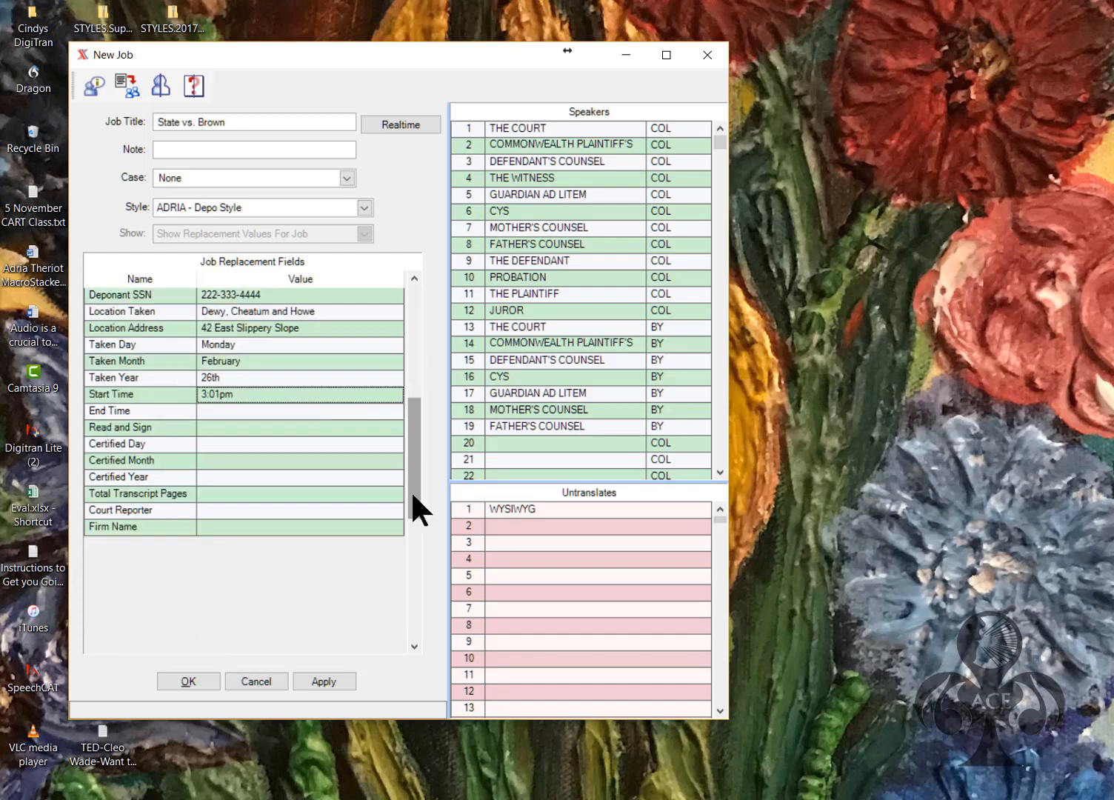
pyautogui.scroll(5, 338, 304)
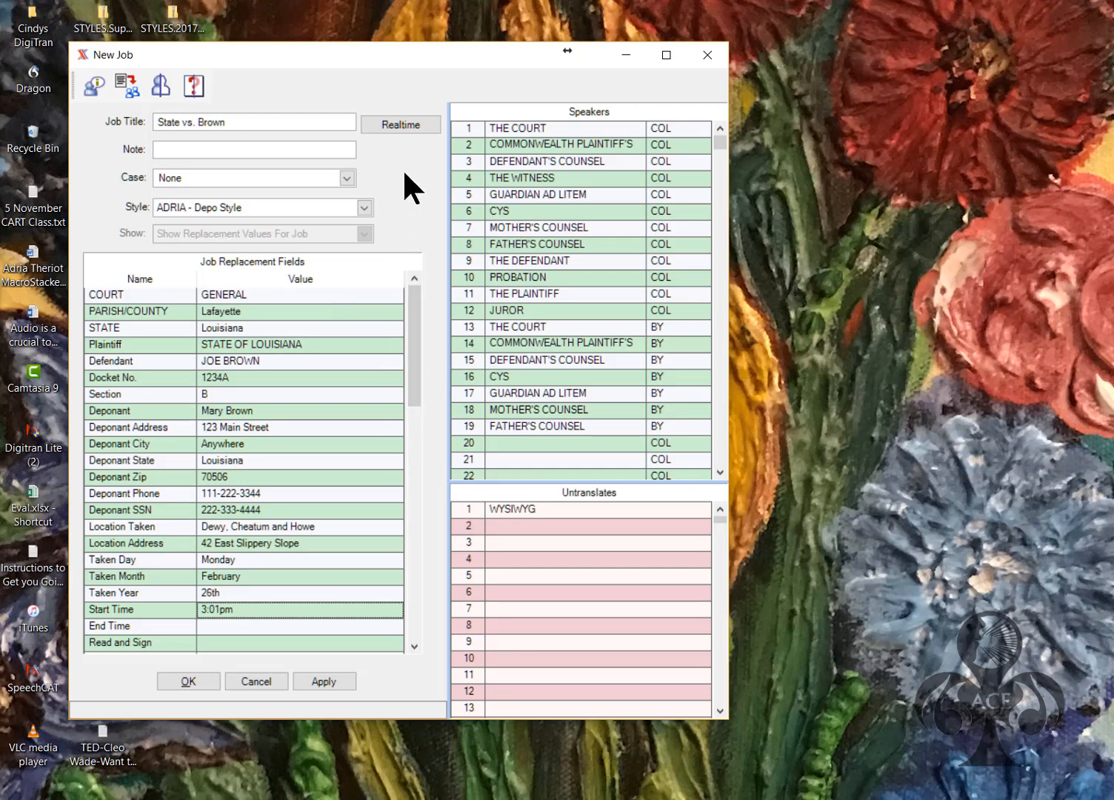
pyautogui.click(400, 122)
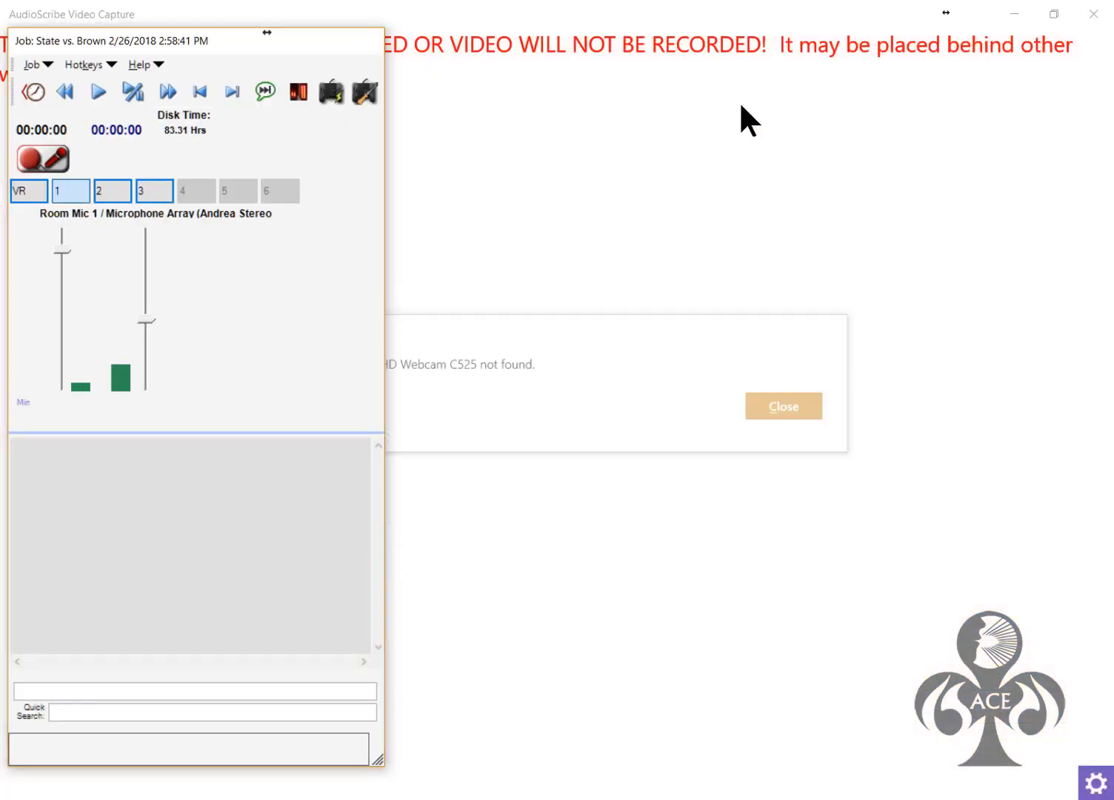
# Dismiss the camera-not-found notice and minimize the AudioScribe Video Capture window
pyautogui.click(1017, 12)
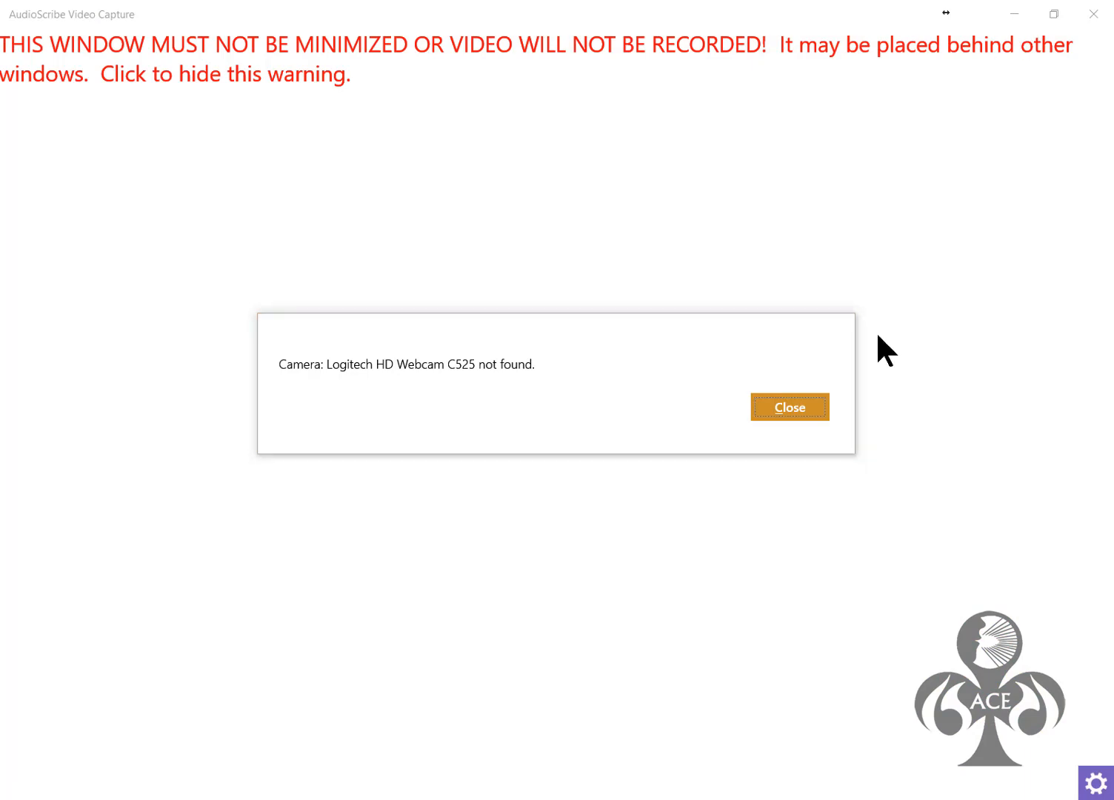
pyautogui.click(816, 404)
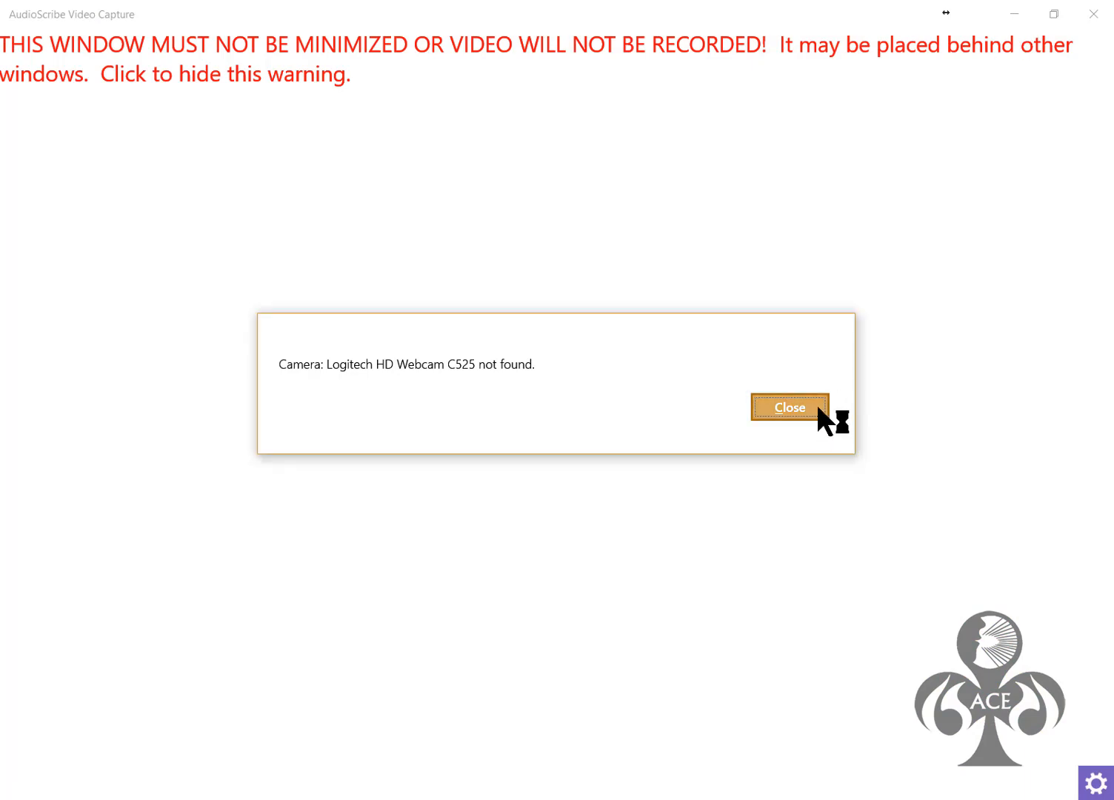
pyautogui.click(1017, 16)
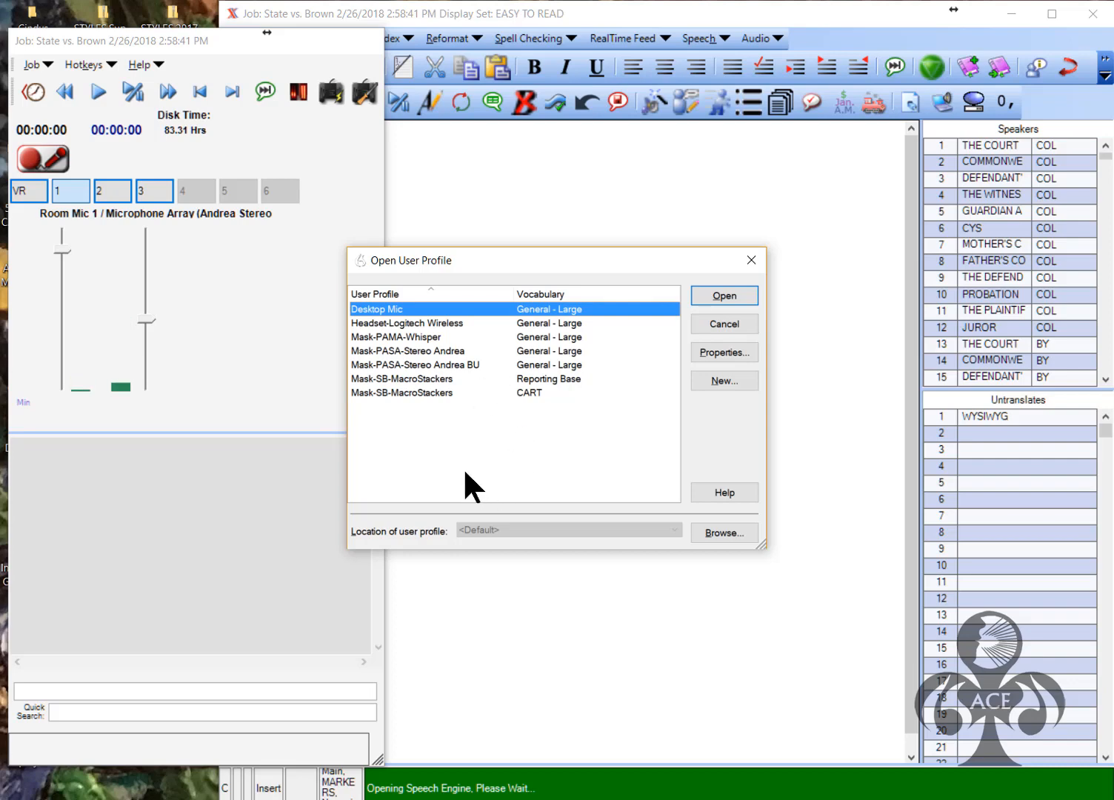
# Open the Mask-SB-MacroStackers profile with the Reporting Base vocabulary instead of CART
pyautogui.click(404, 393)
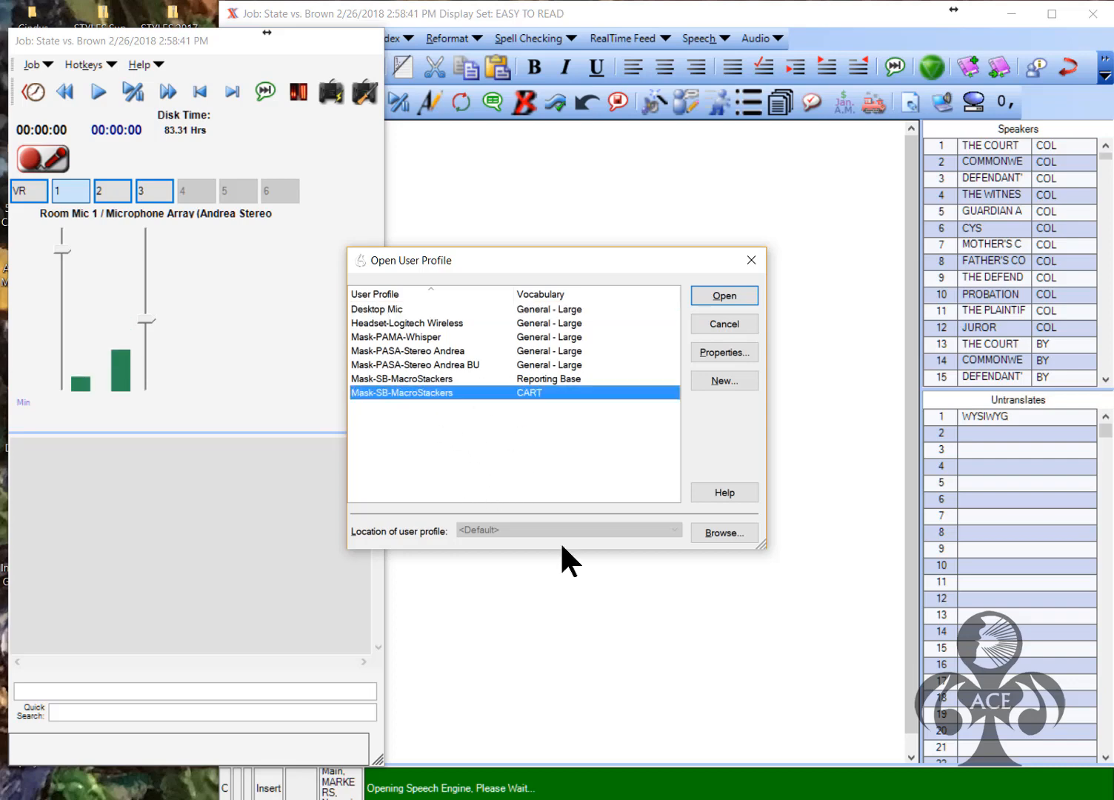
pyautogui.click(395, 376)
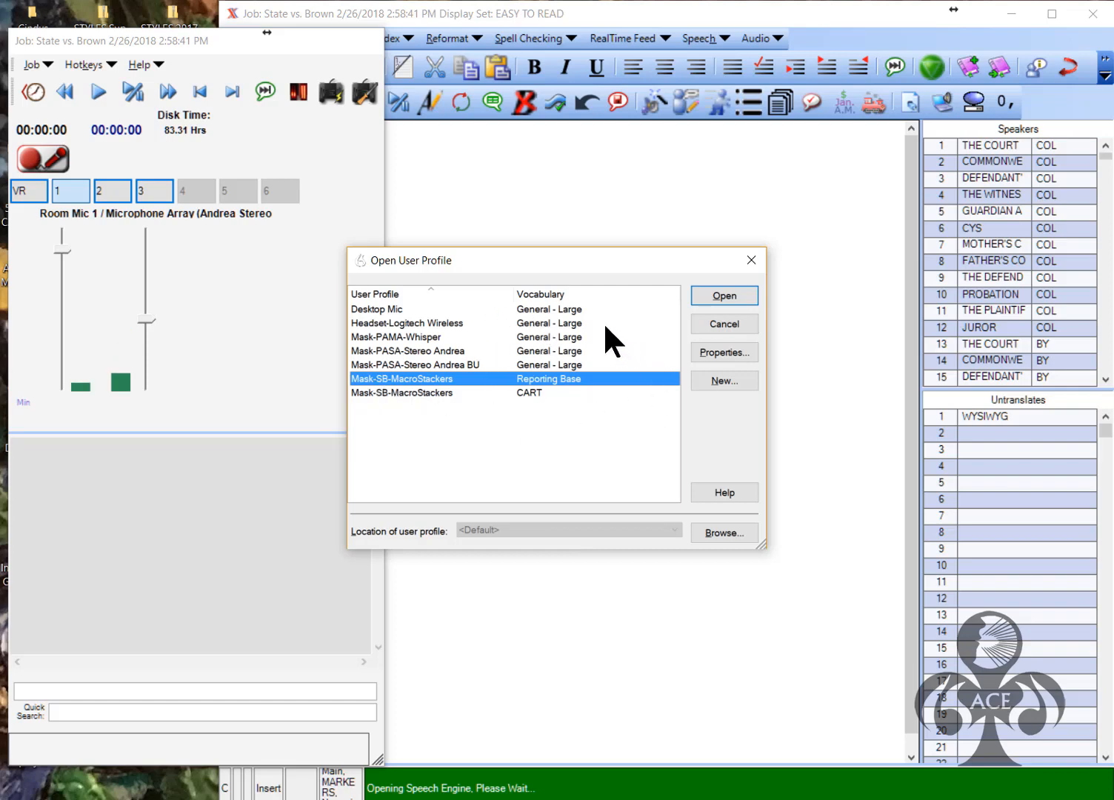
pyautogui.click(722, 298)
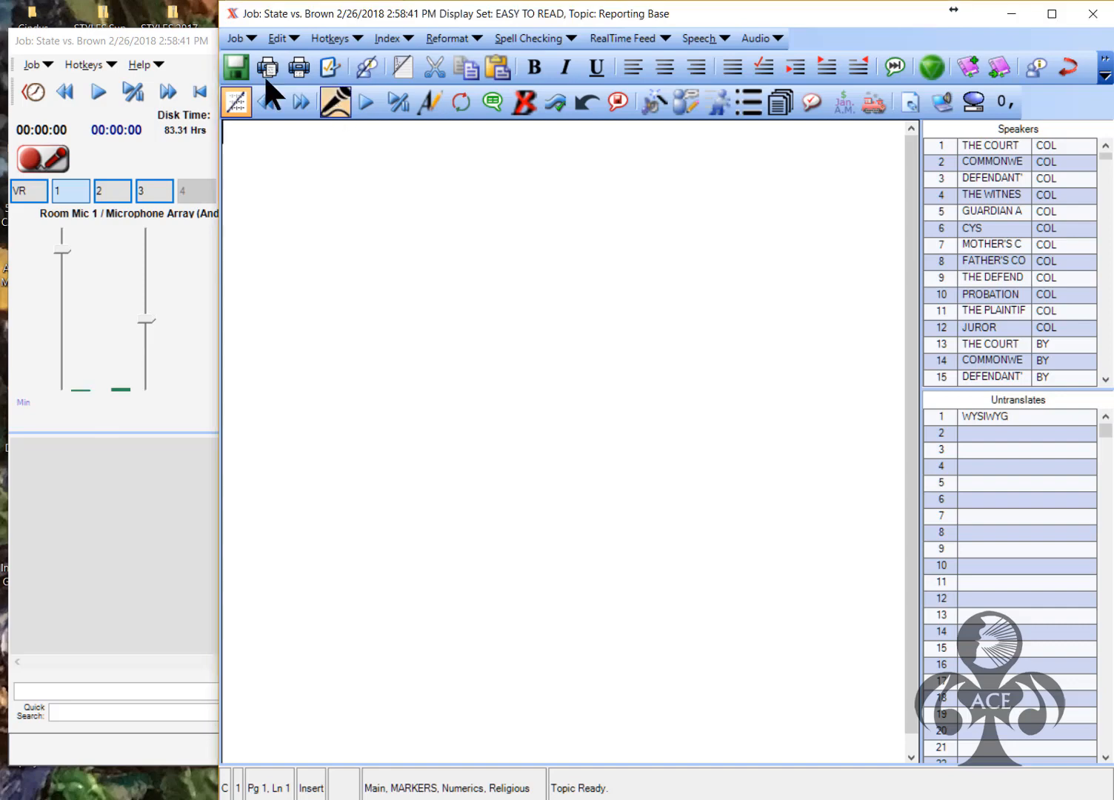
# Record the dictated defence statement, stopping the recording at 00:05:07
pyautogui.click(335, 101)
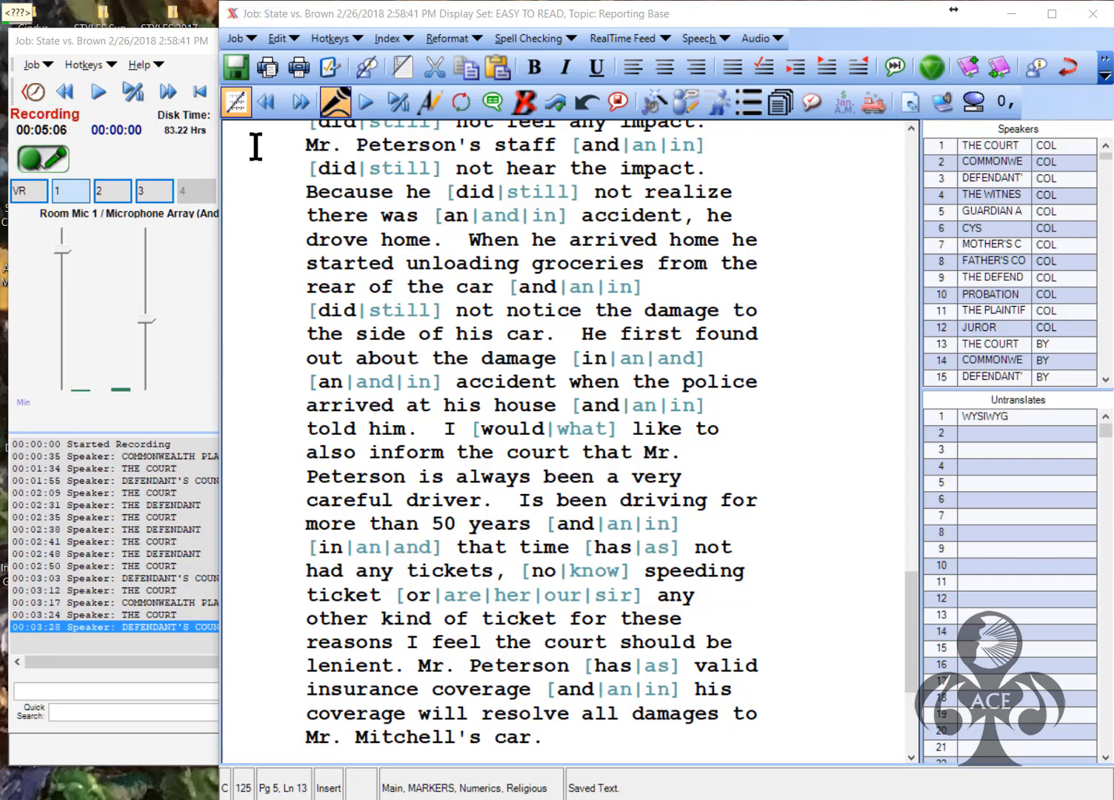
pyautogui.click(335, 102)
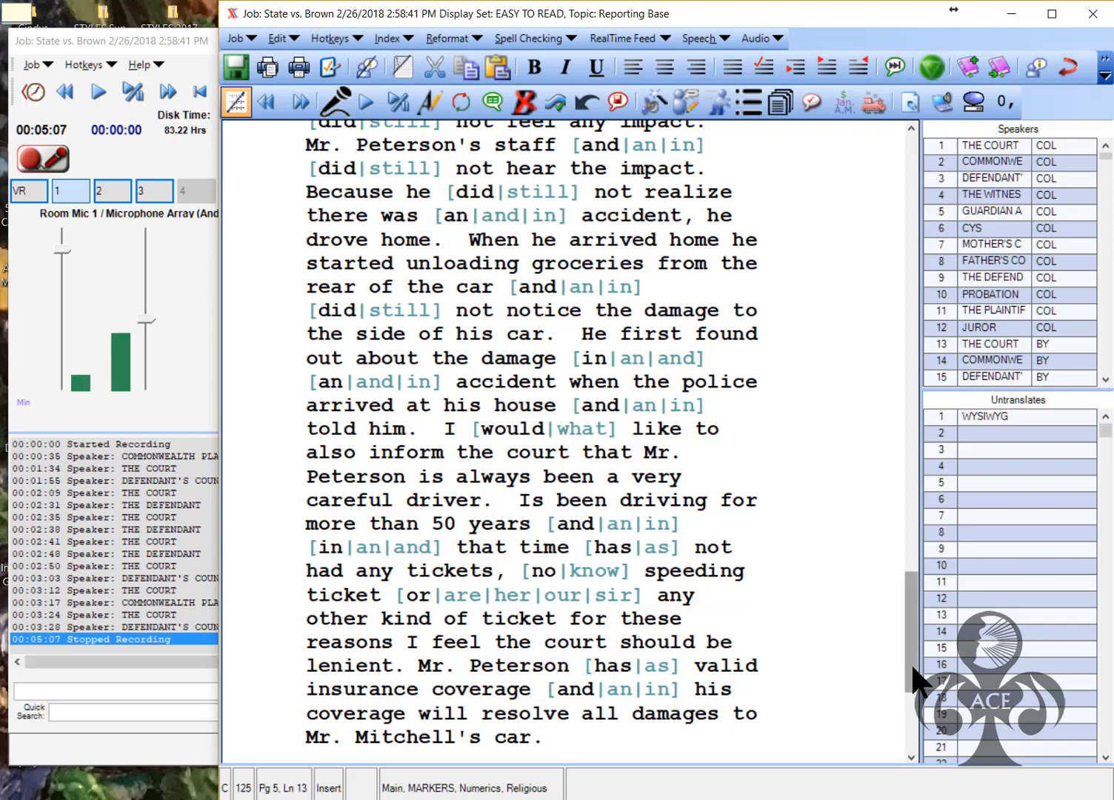
# Scroll through the defence counsel's paragraph down to 'Mr. Mitchell's car.' to review its punctuation
pyautogui.moveTo(921, 652); pyautogui.dragTo(941, 220)
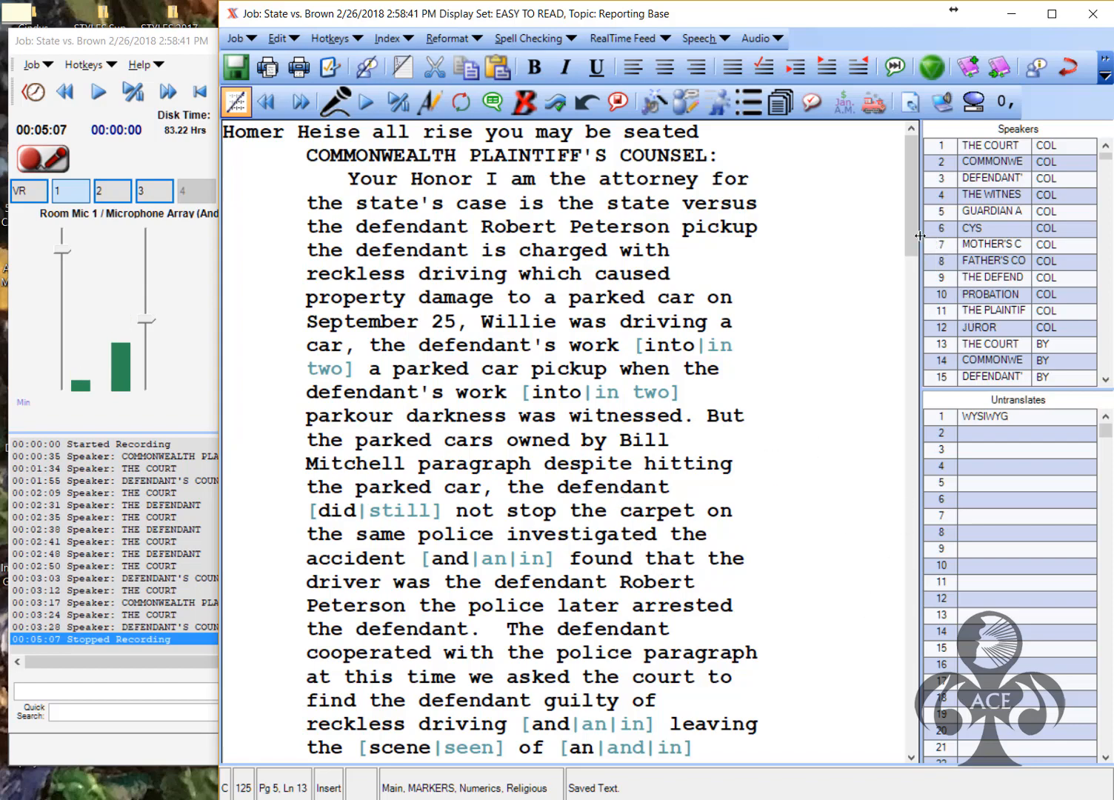
pyautogui.moveTo(913, 243); pyautogui.dragTo(902, 447)
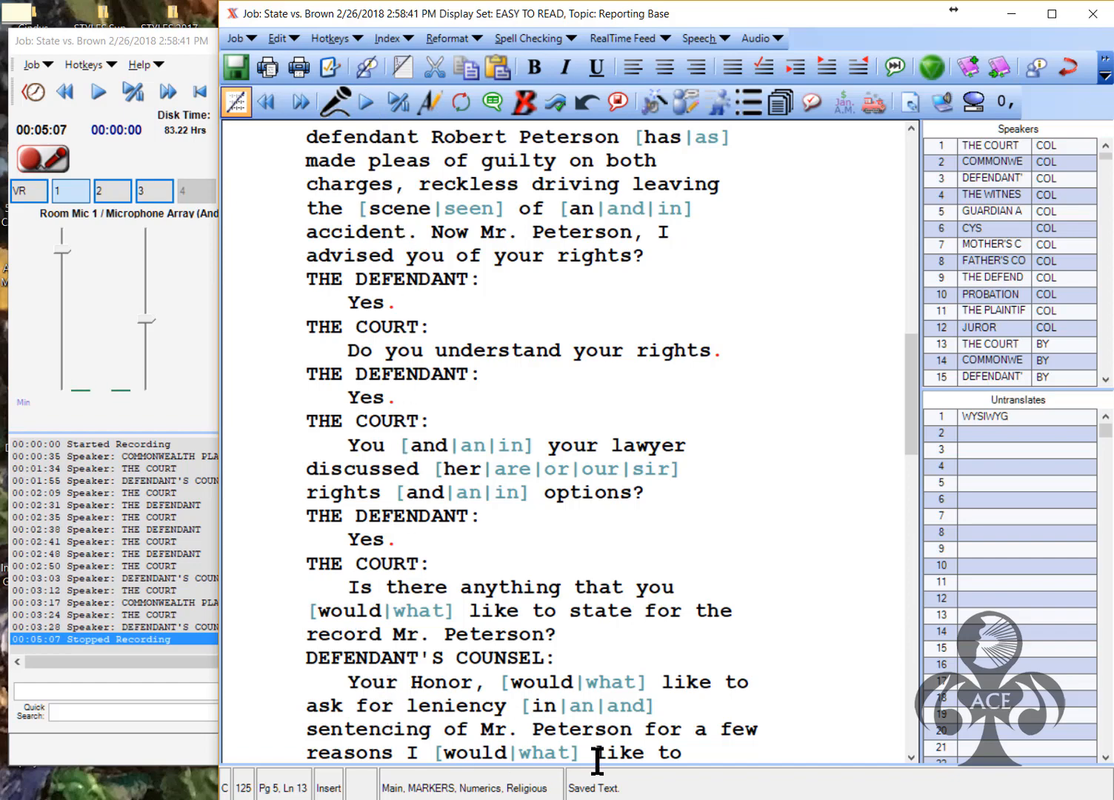
pyautogui.moveTo(913, 438); pyautogui.dragTo(888, 684)
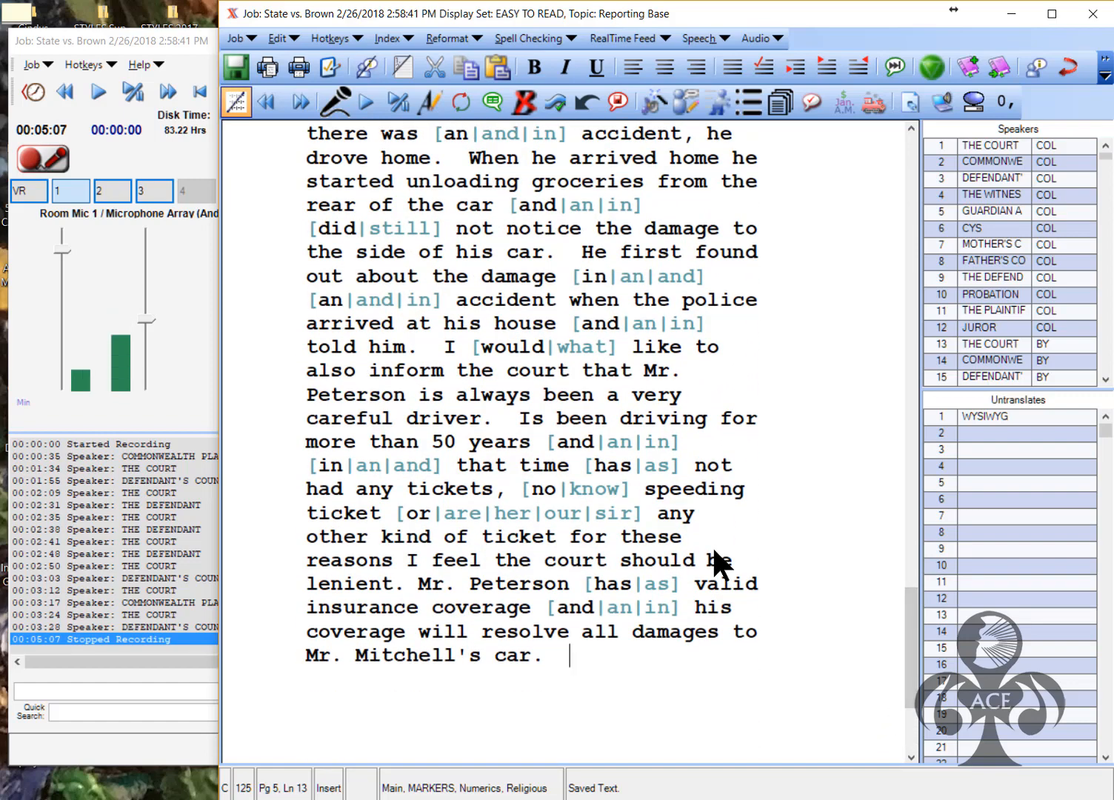
# Step back through the speaker notes to the 00:02:50 THE COURT note
pyautogui.hotkey('ctrl', 'a')
pyautogui.hotkey('ctrl', 'Up')
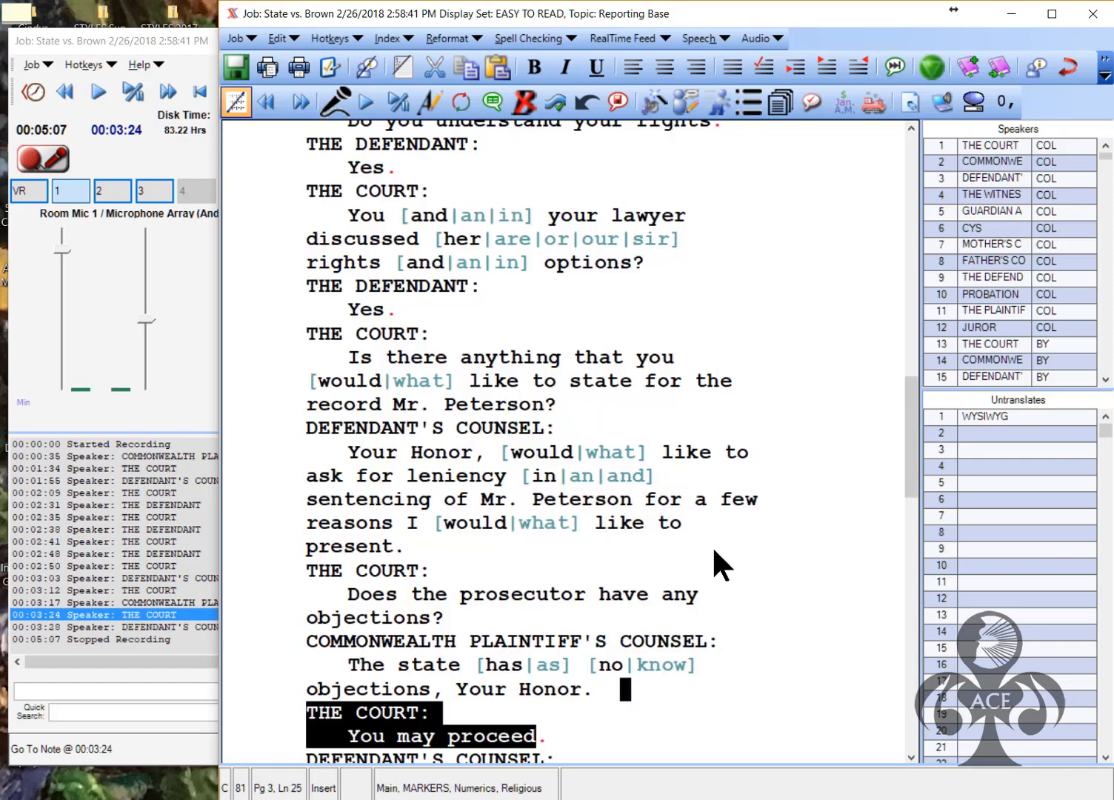
pyautogui.hotkey('ctrl', 'Up')
pyautogui.hotkey('ctrl', 'Up')
pyautogui.hotkey('ctrl', 'Up')
pyautogui.hotkey('ctrl', 'Up')
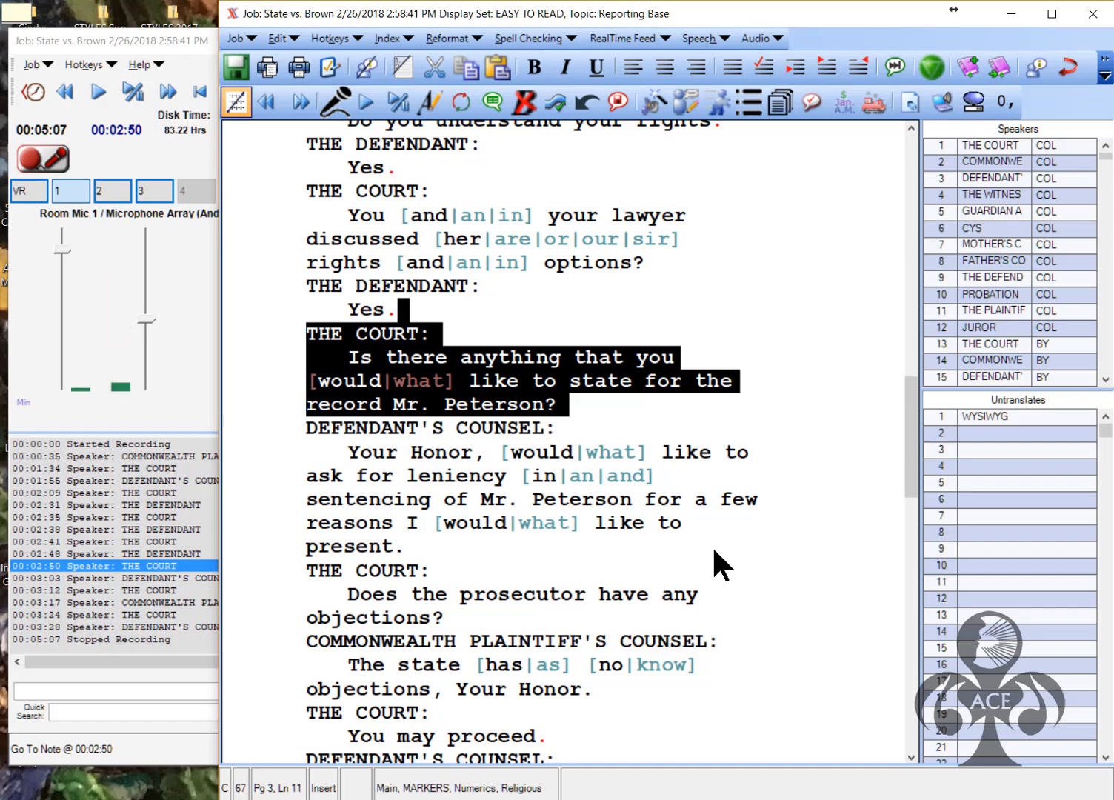
# Replay and pause the audio of the court asking Mr. Peterson for a statement
pyautogui.hotkey('ctrl', 'p')
pyautogui.hotkey('ctrl', 'p')
pyautogui.hotkey('ctrl', 'p')
pyautogui.hotkey('ctrl', 'p')
pyautogui.hotkey('ctrl', 'p')
pyautogui.hotkey('ctrl', 'p')
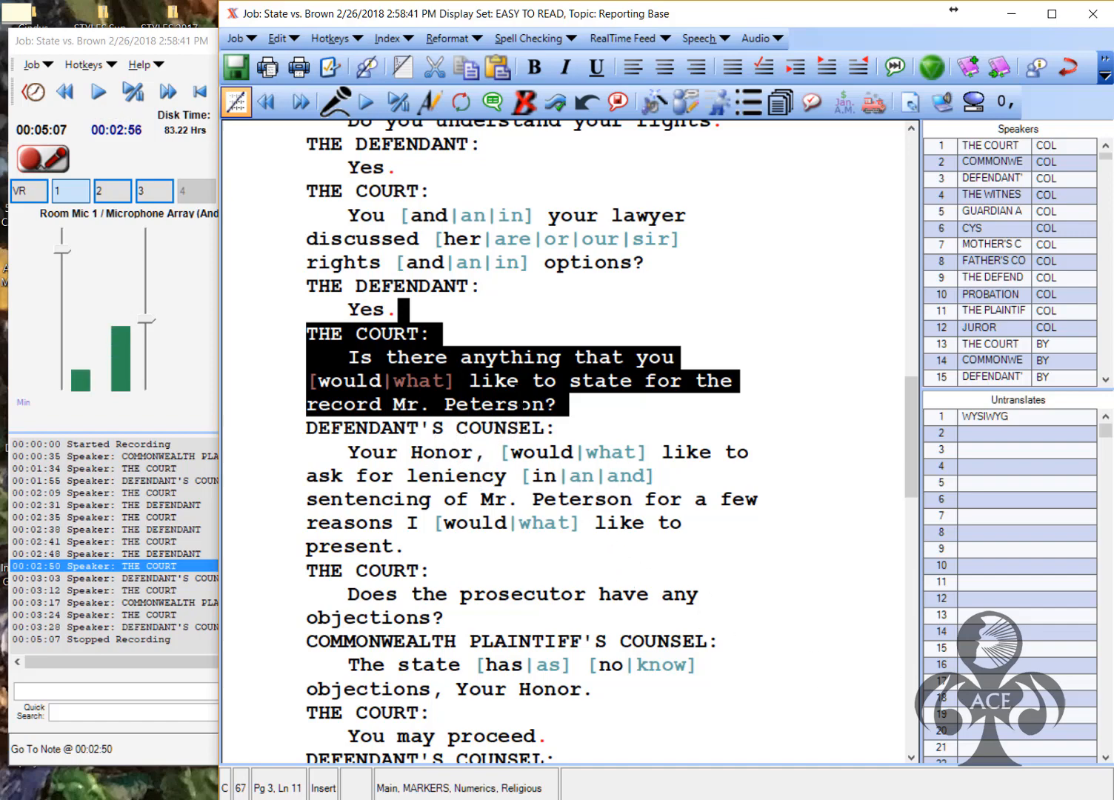
pyautogui.hotkey('ctrl', 'p')
pyautogui.hotkey('ctrl', 'p')
pyautogui.hotkey('ctrl', 'p')
pyautogui.hotkey('ctrl', 'p')
pyautogui.hotkey('ctrl', 'p')
pyautogui.hotkey('ctrl', 'p')
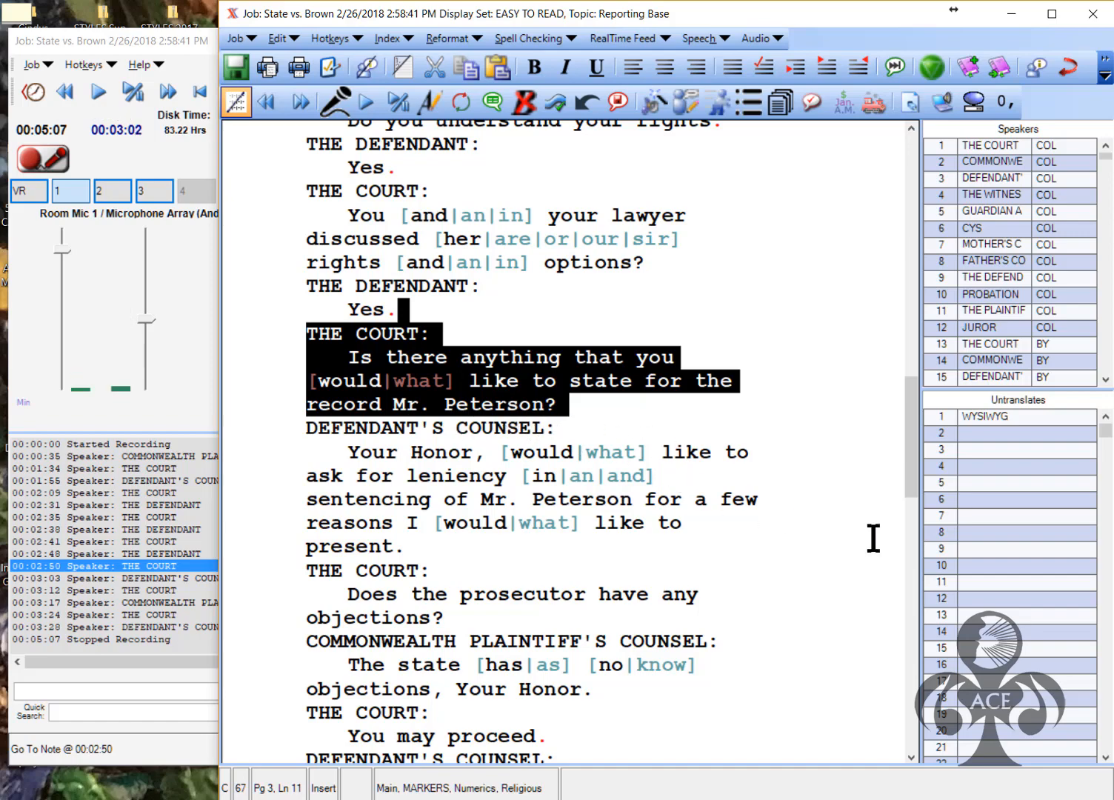
pyautogui.hotkey('ctrl', 'p')
pyautogui.hotkey('ctrl', 'p')
pyautogui.click(395, 100)
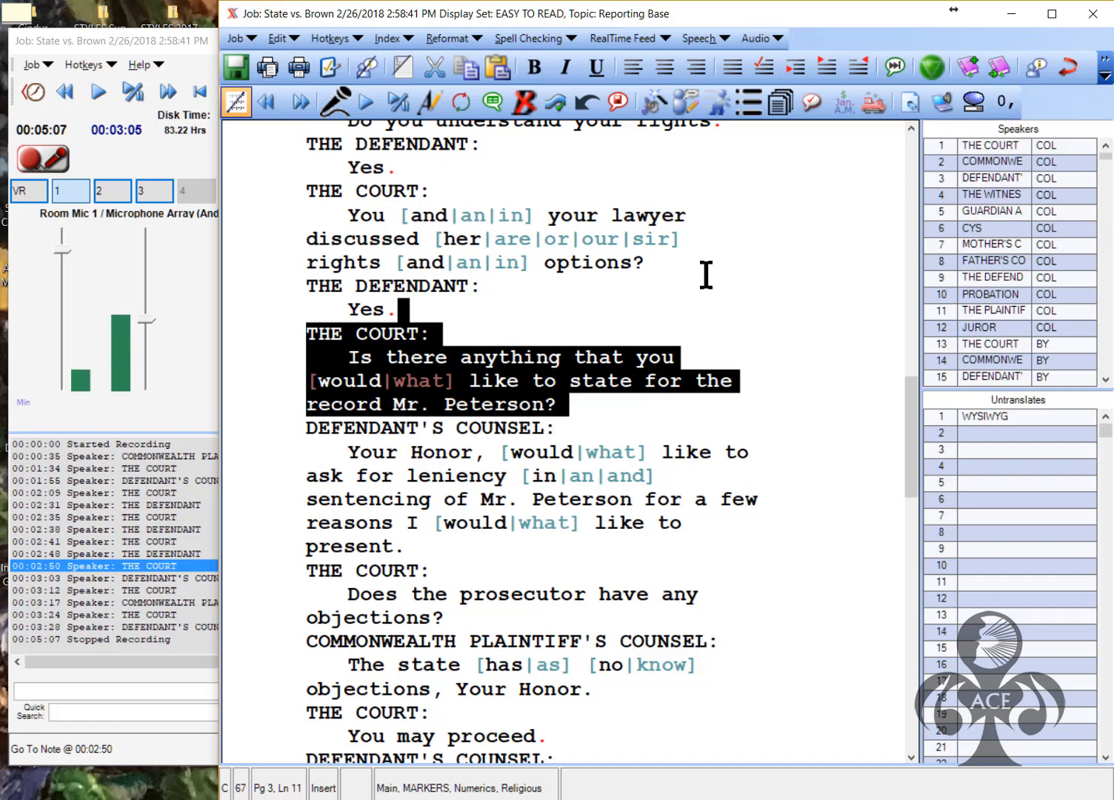
pyautogui.click(676, 262)
pyautogui.click(1094, 15)
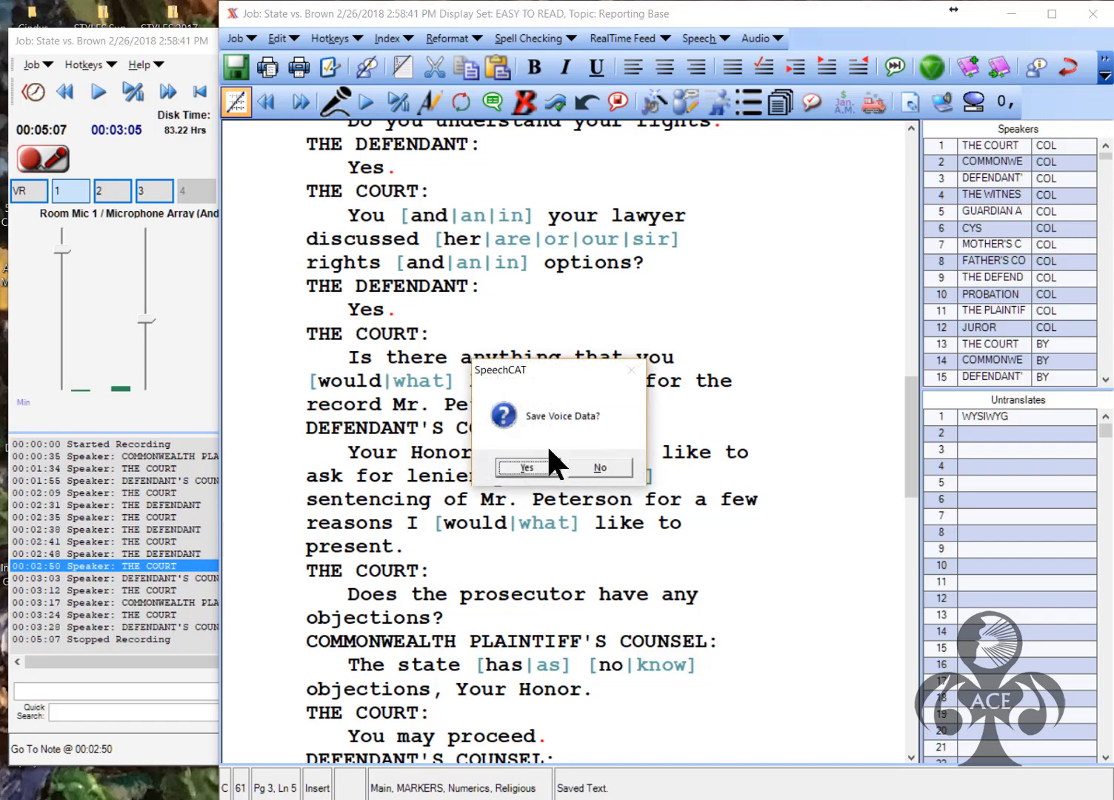
# Confirm saving the voice data so the job closes with status Dictated
pyautogui.press('Return')
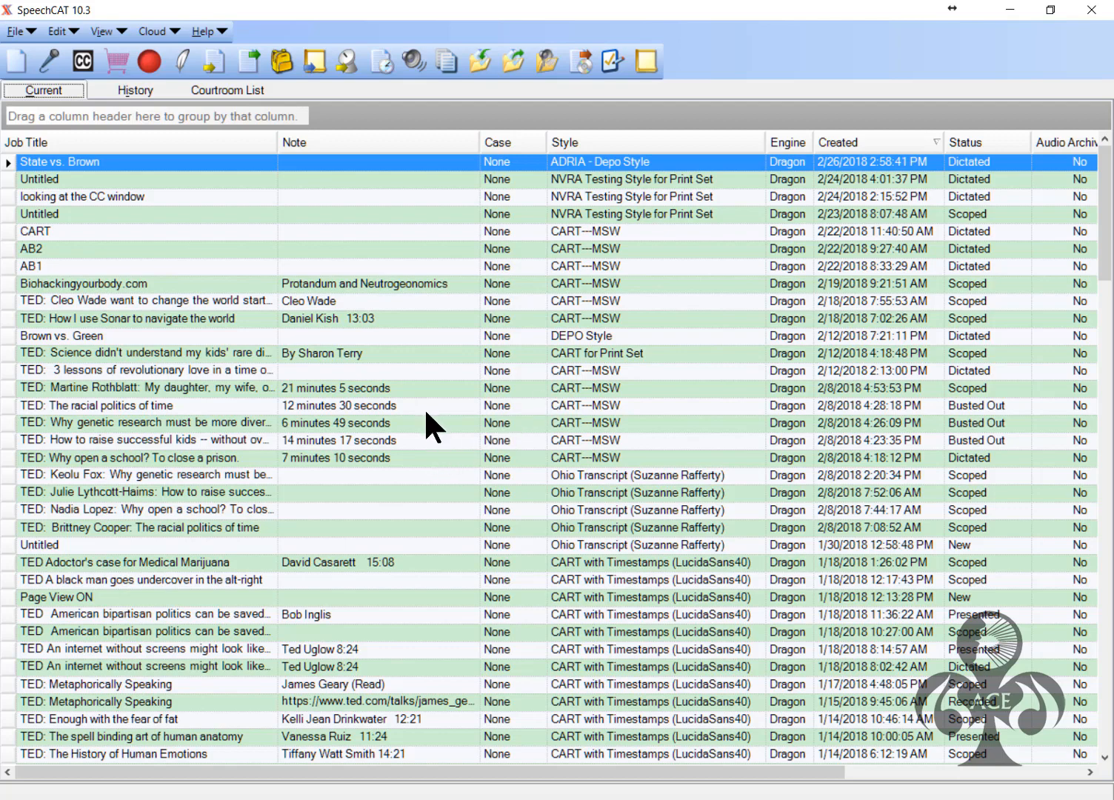
# Scope the State vs. Brown job with 'Scope Loads The Speech Engine' left checked
pyautogui.click(222, 64)
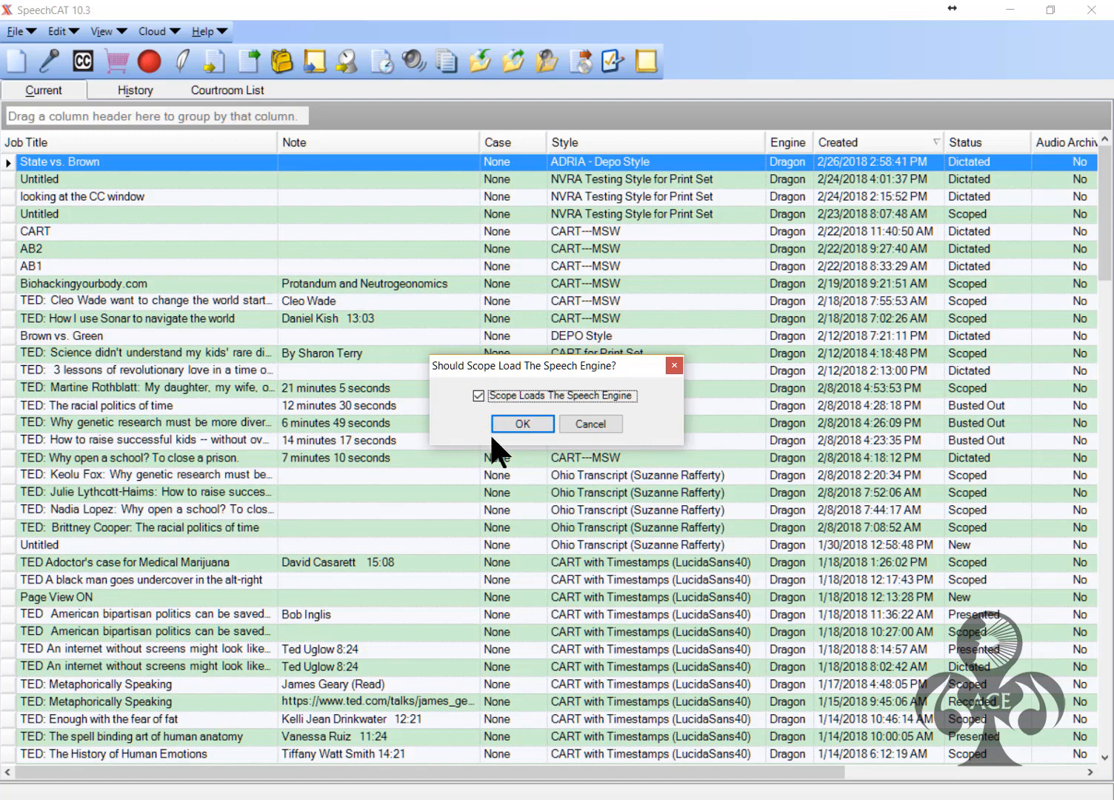
pyautogui.click(530, 422)
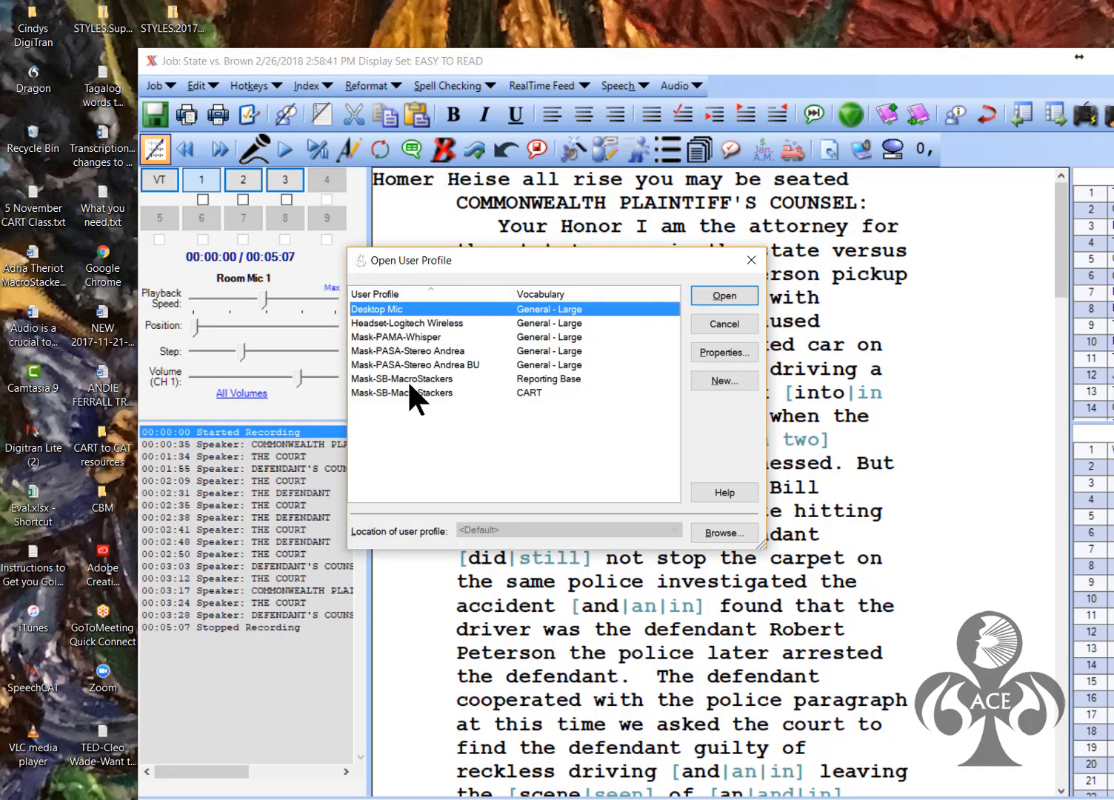
# Open the job under the Mask-SB-MacroStackers (Reporting Base) profile and let the voice data load
pyautogui.click(410, 379)
pyautogui.click(722, 296)
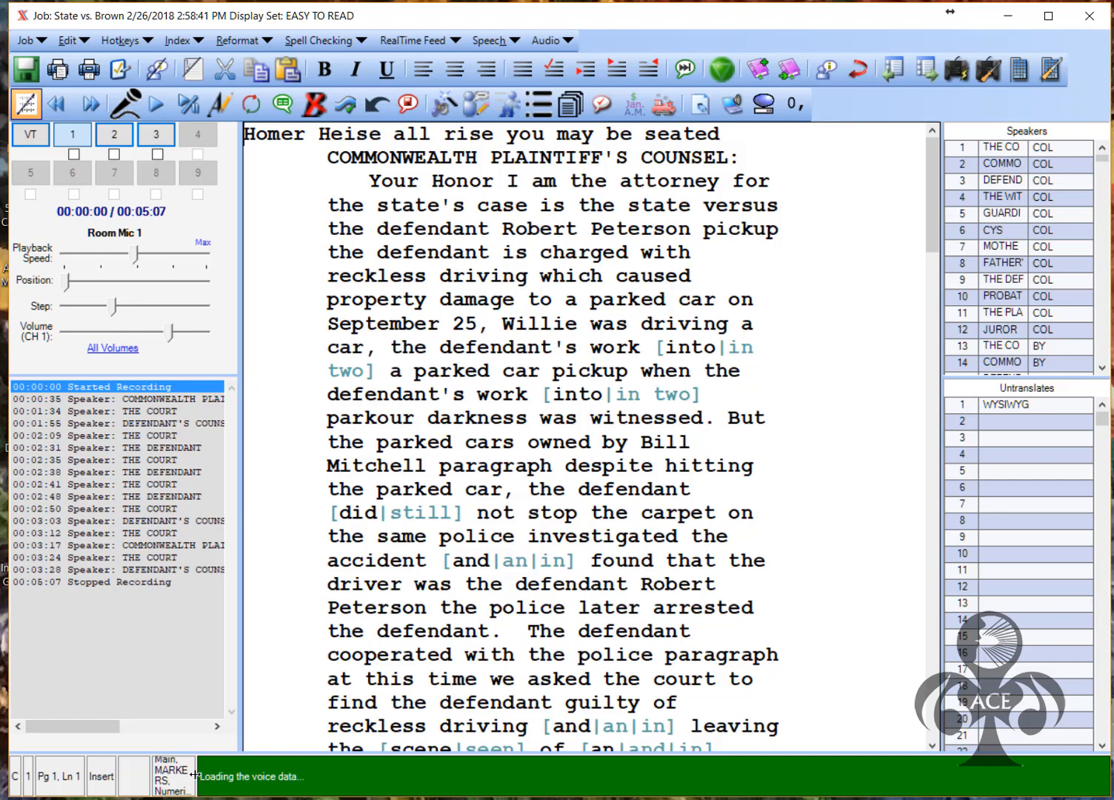
pyautogui.moveTo(196, 776); pyautogui.dragTo(396, 775)
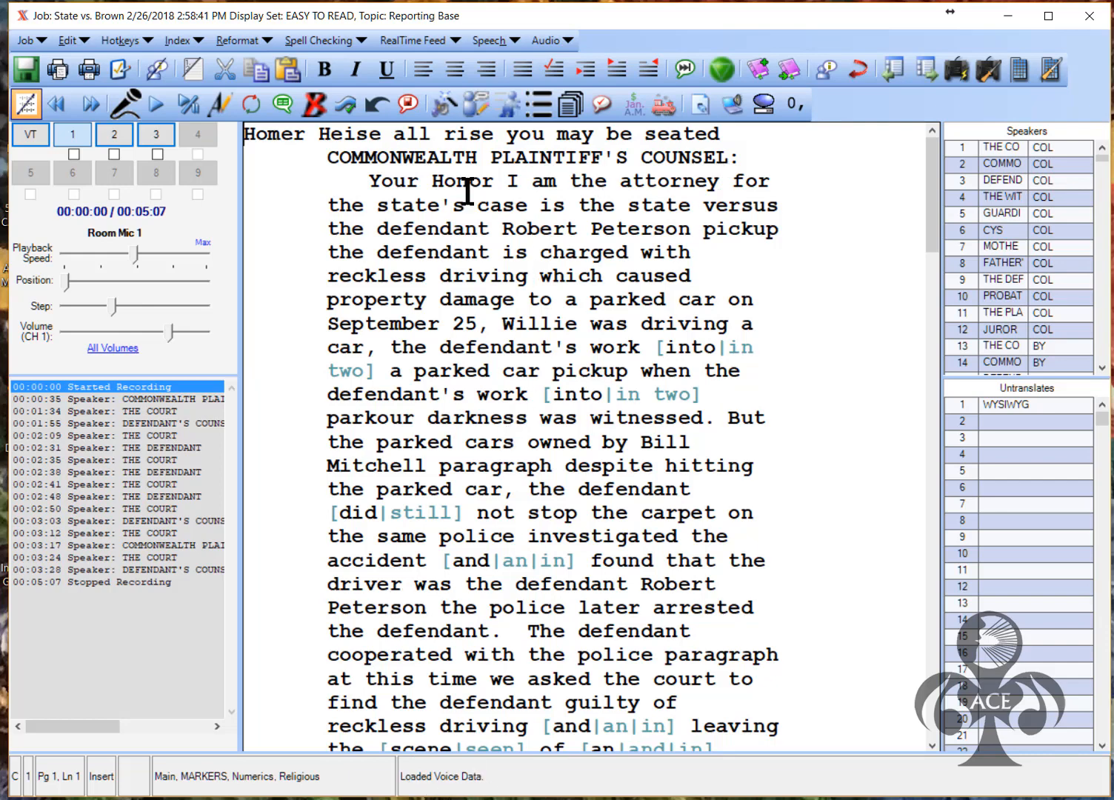
pyautogui.click(287, 137)
# Turn on Correction Mode and raise the speaker volume to 100
pyautogui.click(219, 104)
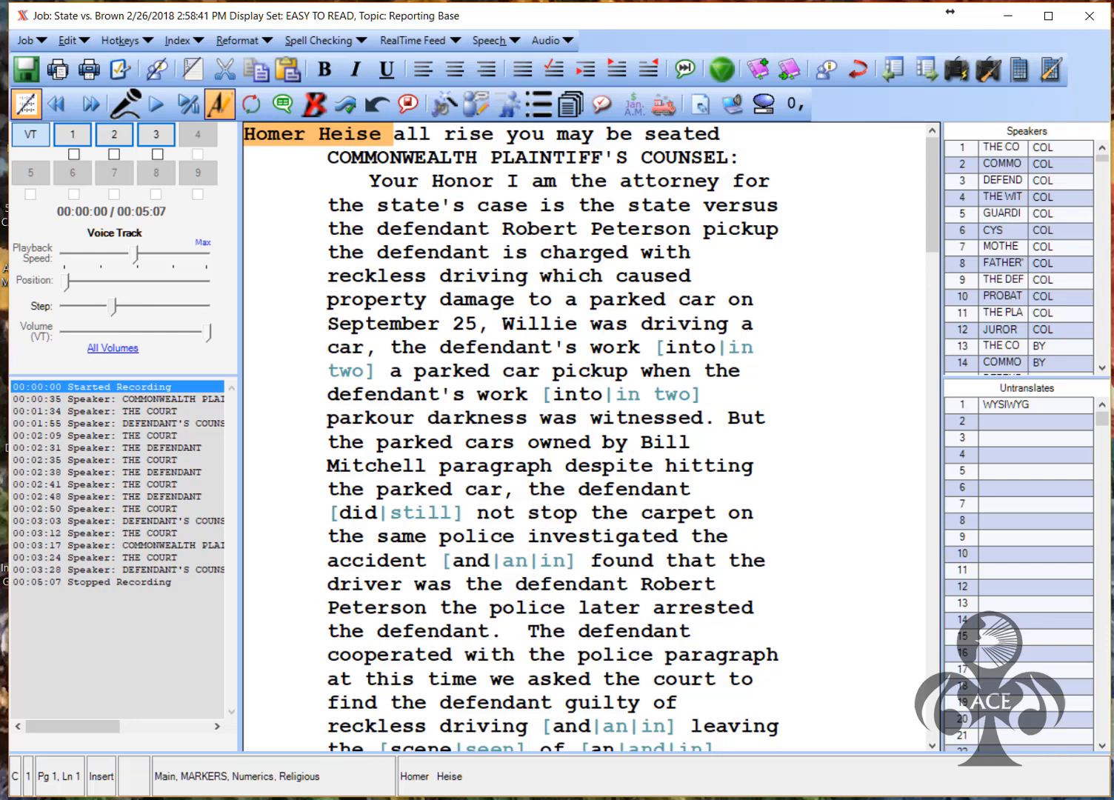
pyautogui.click(1059, 799)
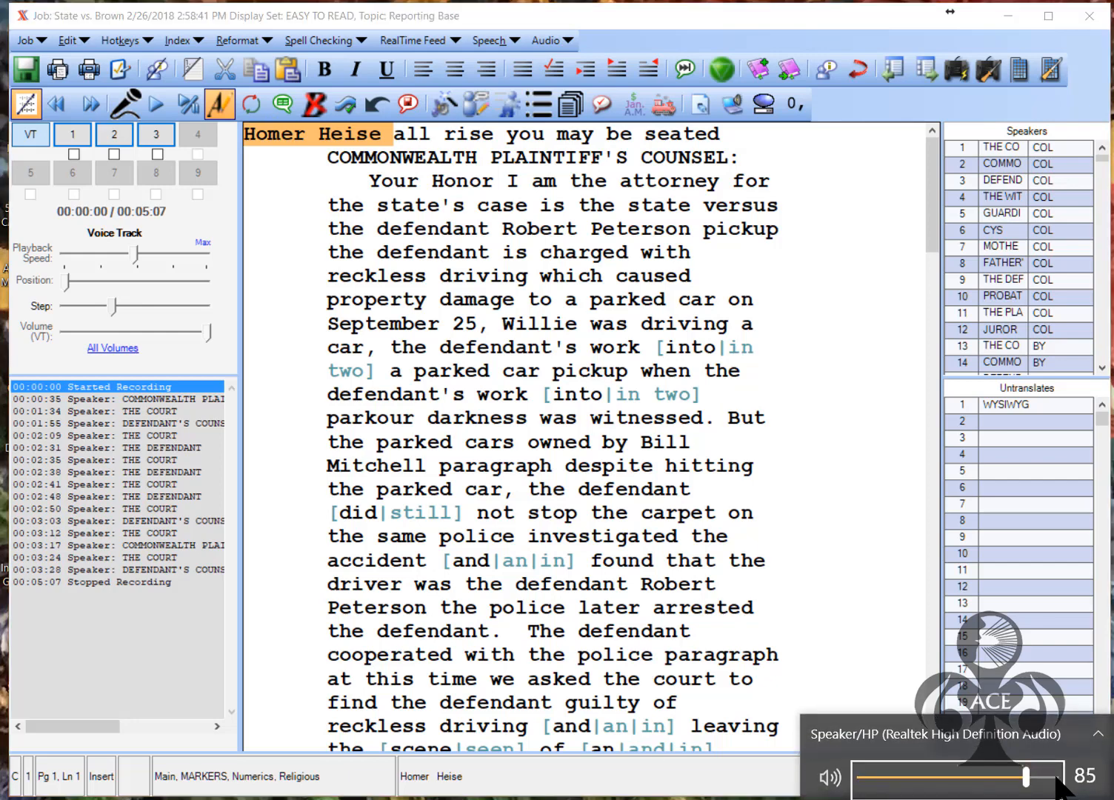
pyautogui.click(1056, 776)
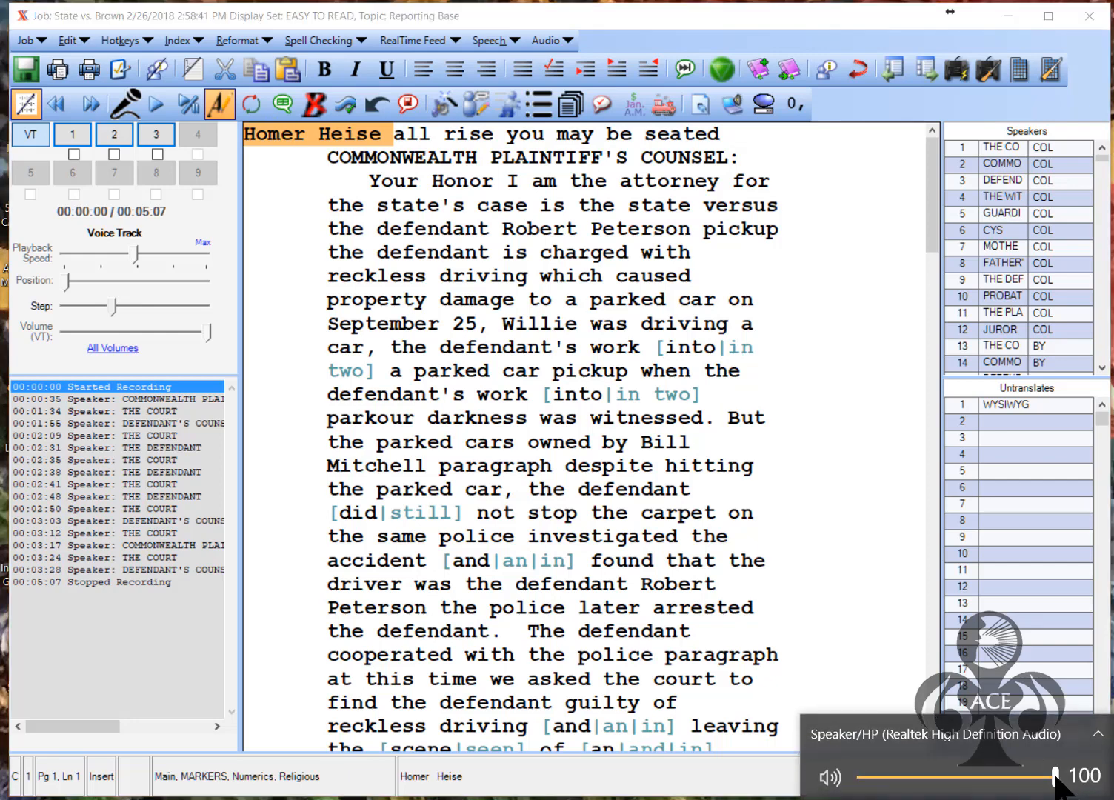
# Replace 'Homer Heise' with 'All rise' and step through the corrected words
pyautogui.click(365, 144)
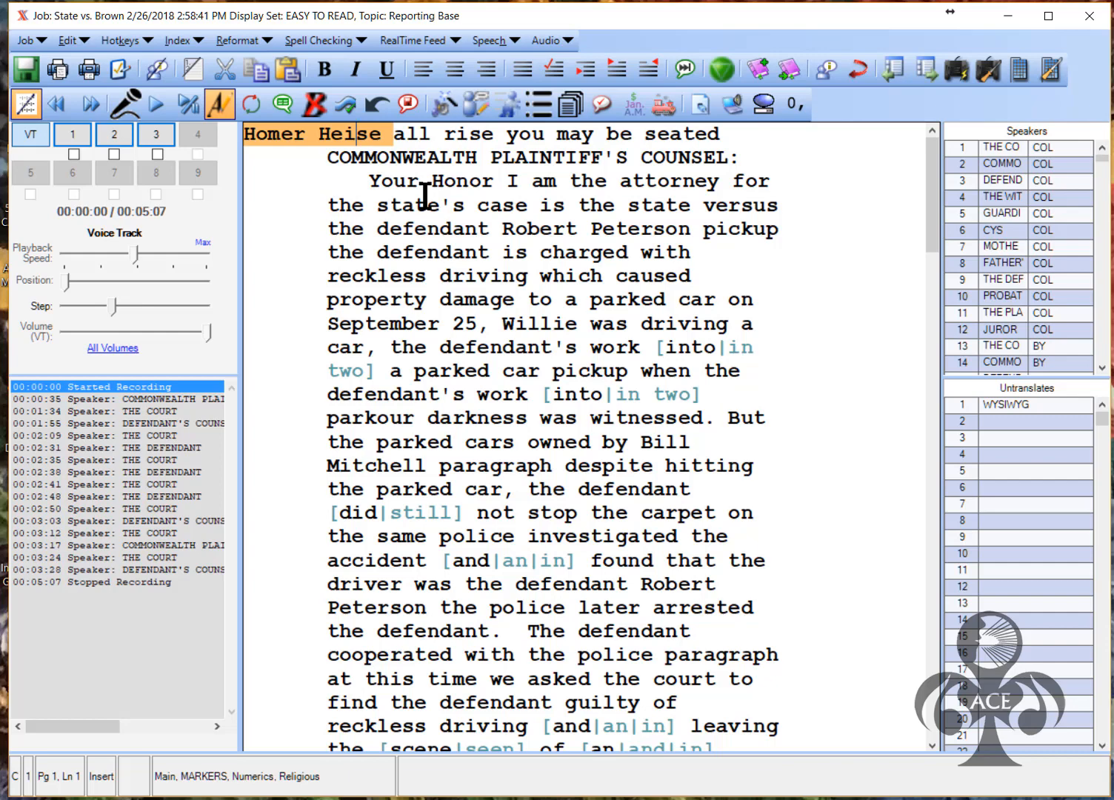
pyautogui.press('Left')
pyautogui.press('BackSpace')
pyautogui.press('BackSpace')
pyautogui.press('BackSpace')
pyautogui.press('BackSpace')
pyautogui.press('BackSpace')
pyautogui.press('BackSpace')
pyautogui.press('BackSpace')
pyautogui.press('BackSpace')
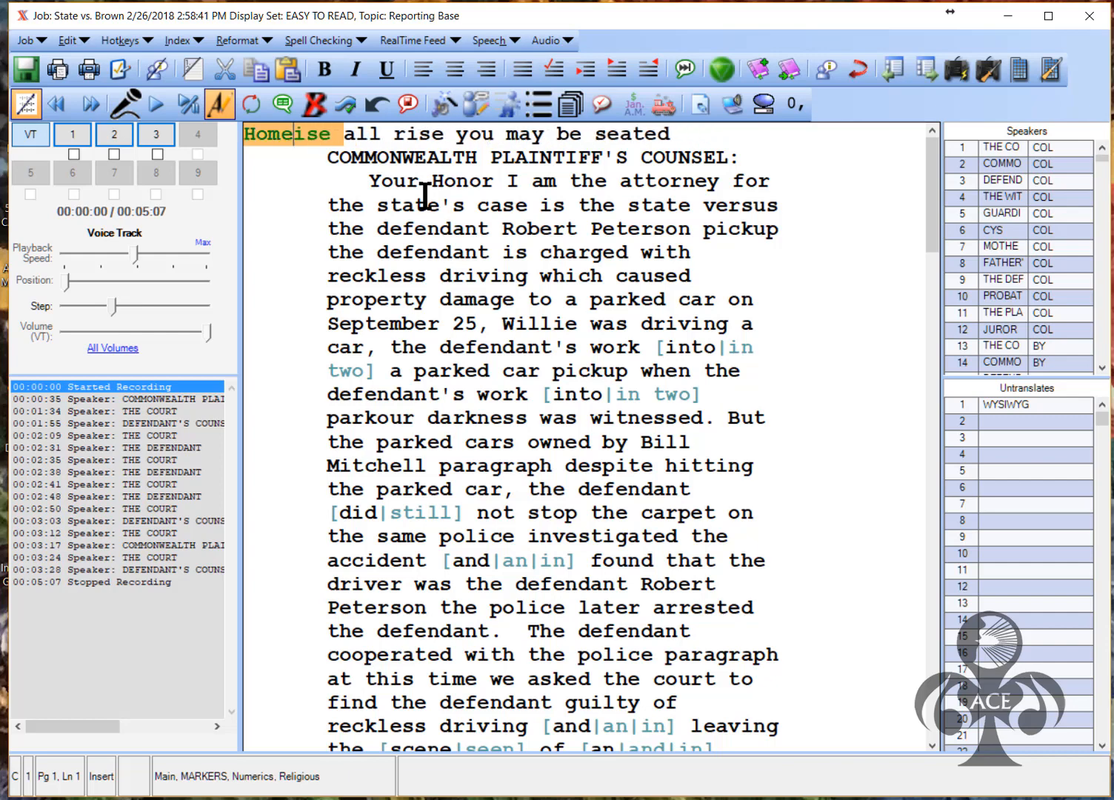
pyautogui.write('All ri')
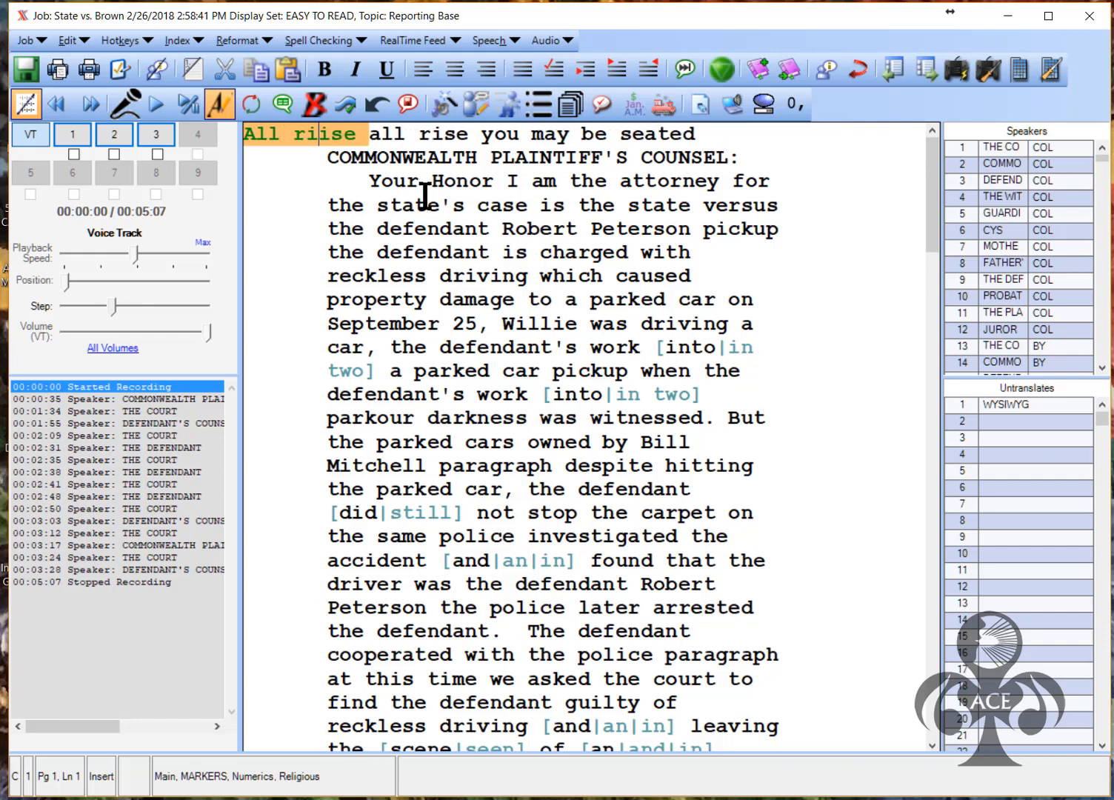
pyautogui.press('BackSpace')
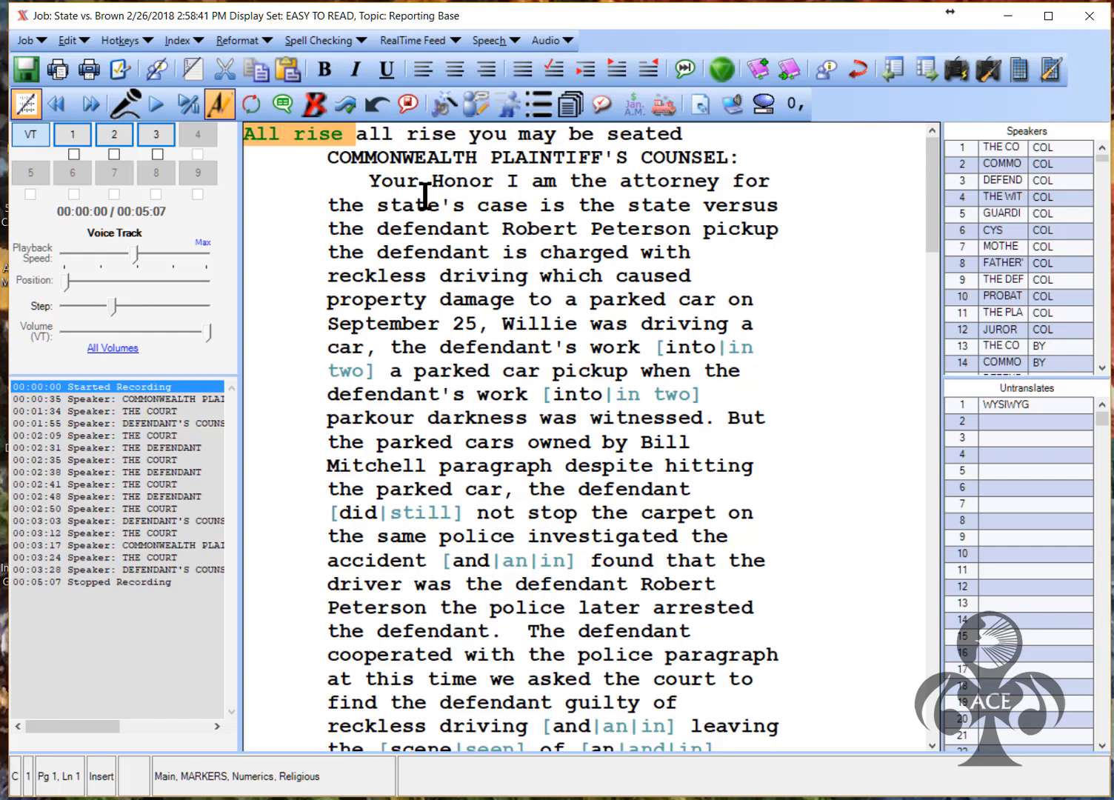
pyautogui.hotkey('ctrl', 'Right')
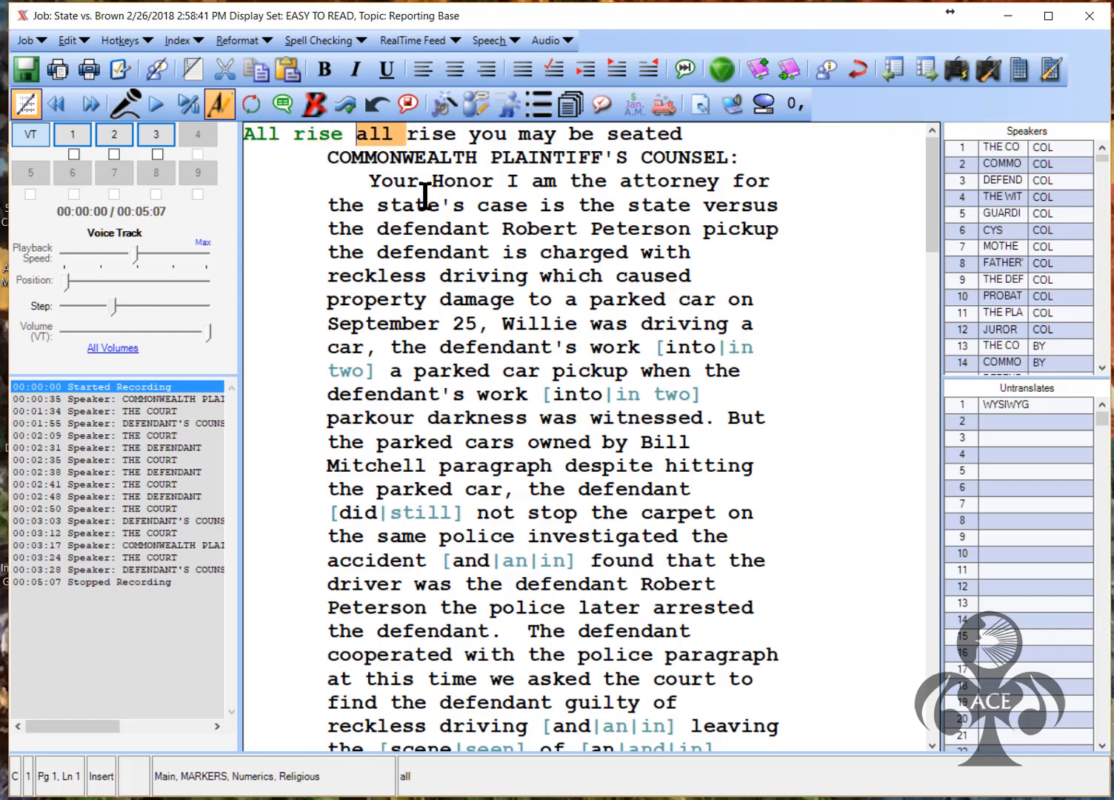
pyautogui.hotkey('ctrl', 'Right')
pyautogui.hotkey('ctrl', 'Right')
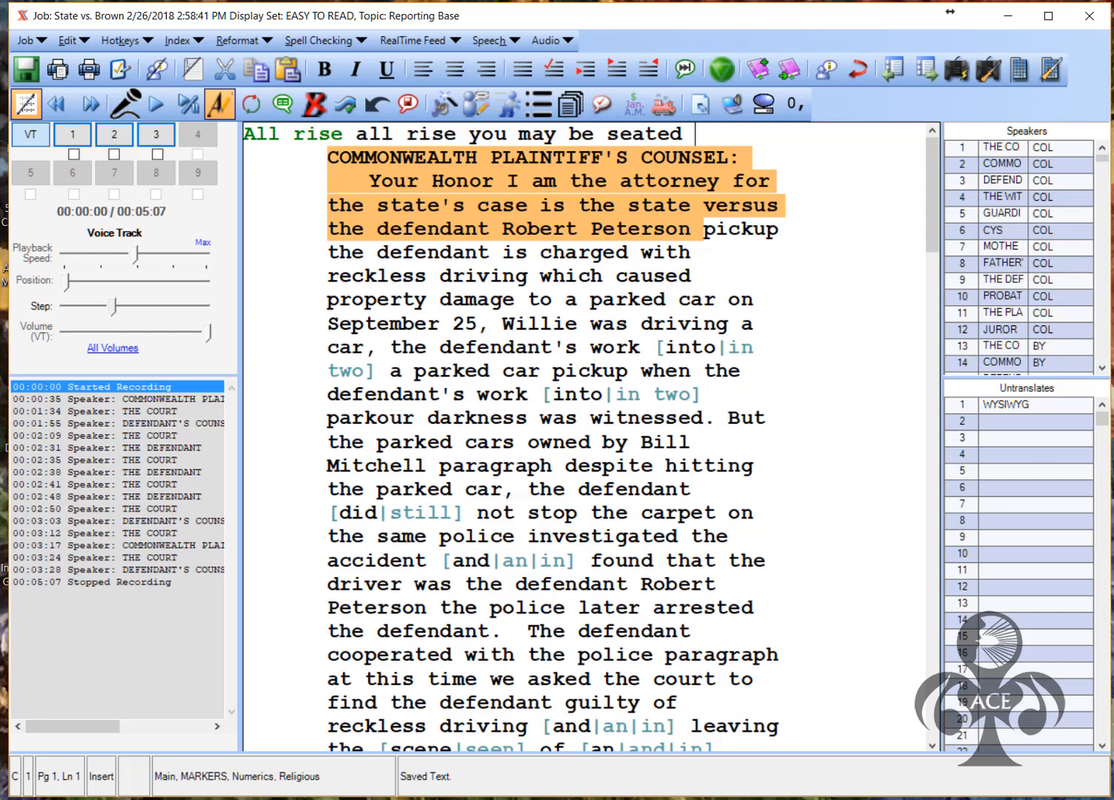
# Set USB Audio Device as the default playback device in the Playback devices list
pyautogui.rightClick(910, 798)
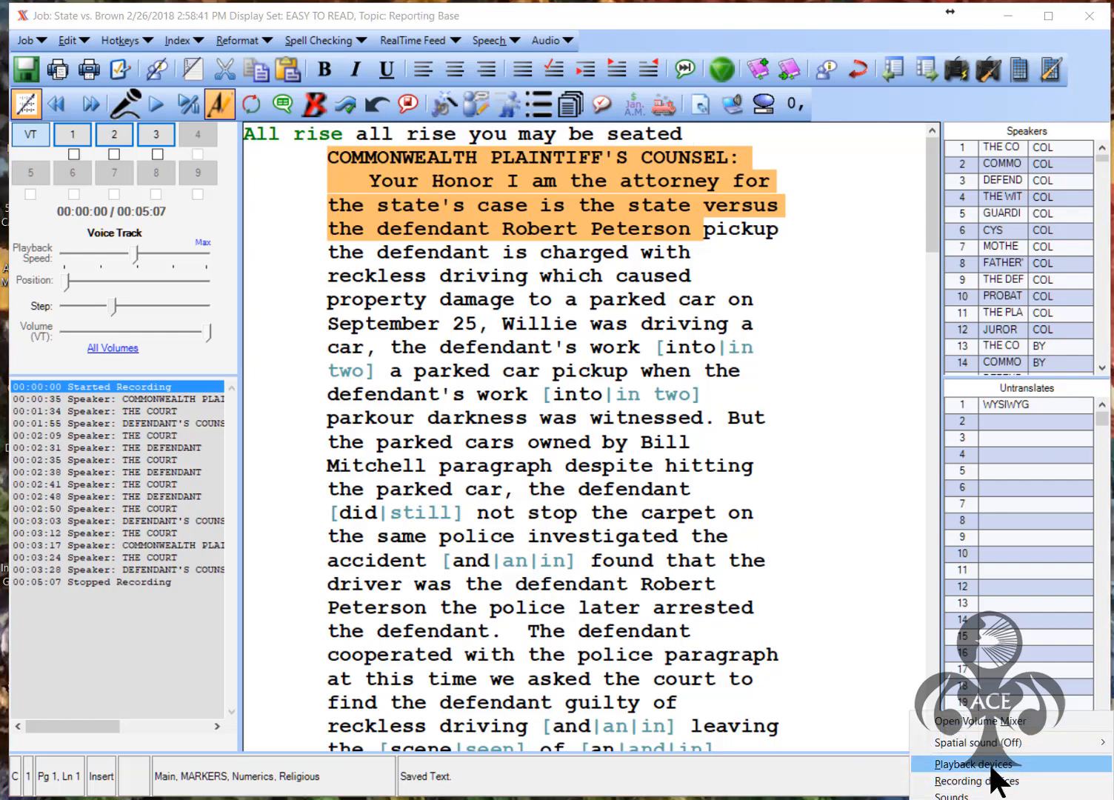
pyautogui.click(987, 762)
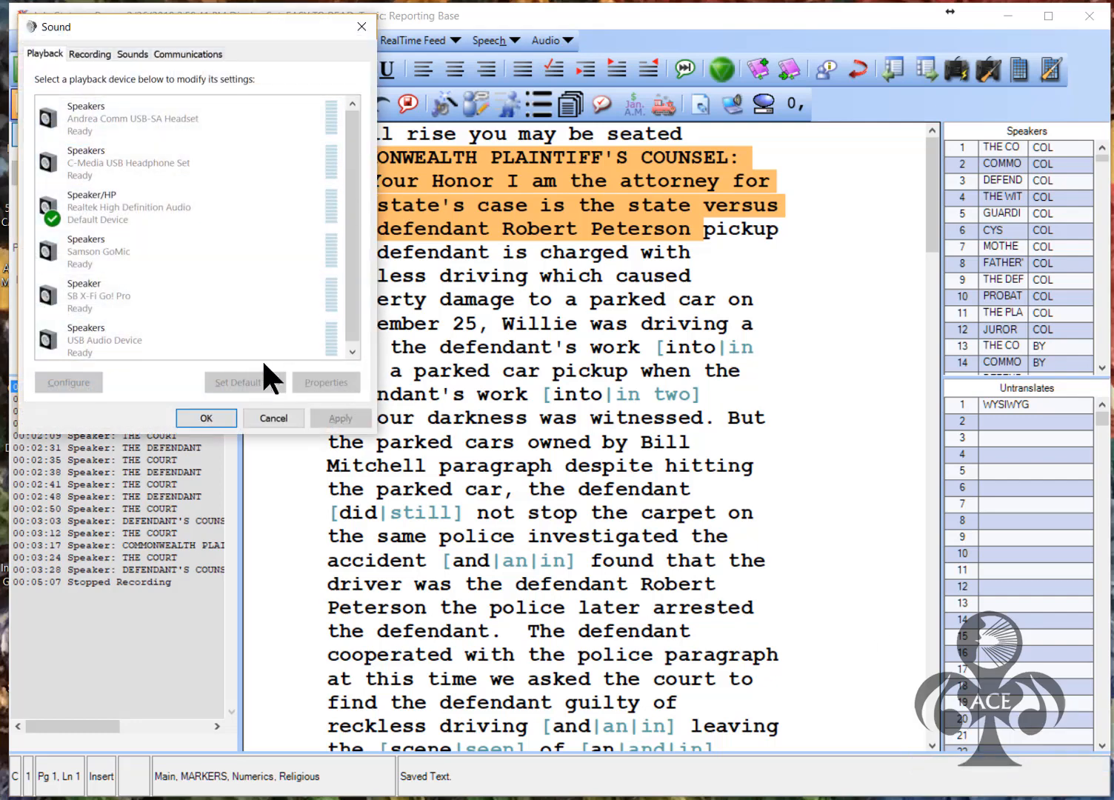
pyautogui.rightClick(181, 341)
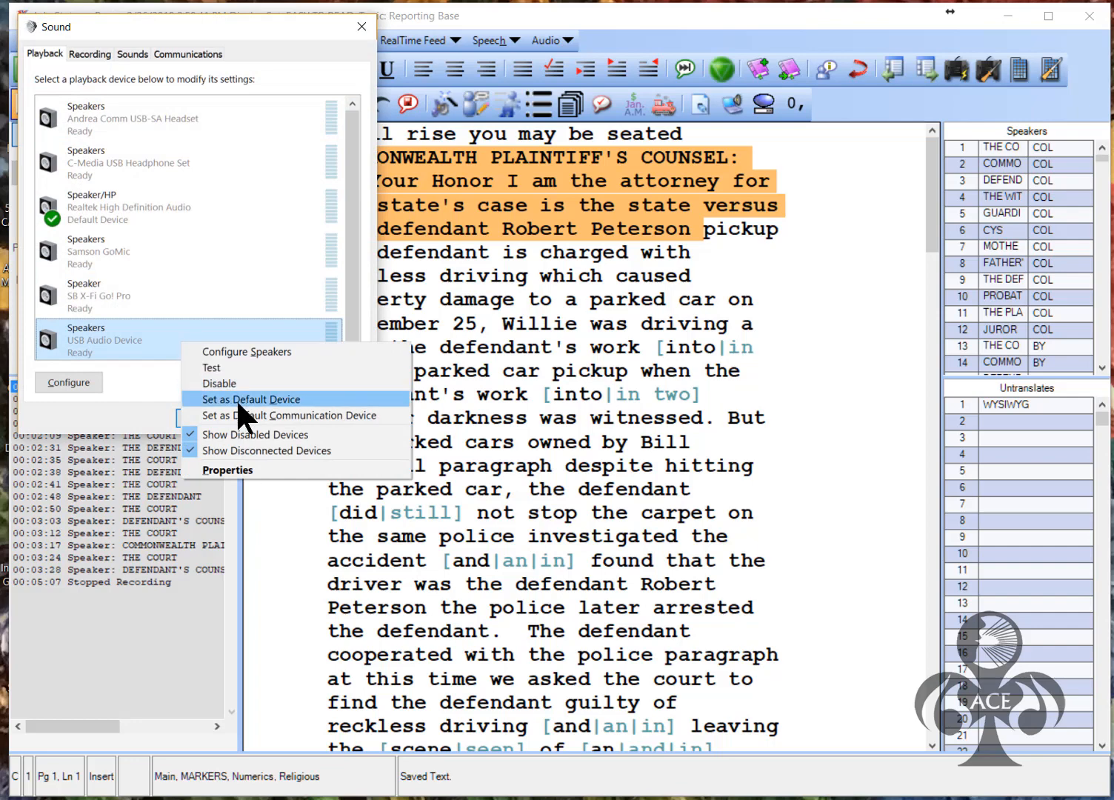
pyautogui.click(237, 400)
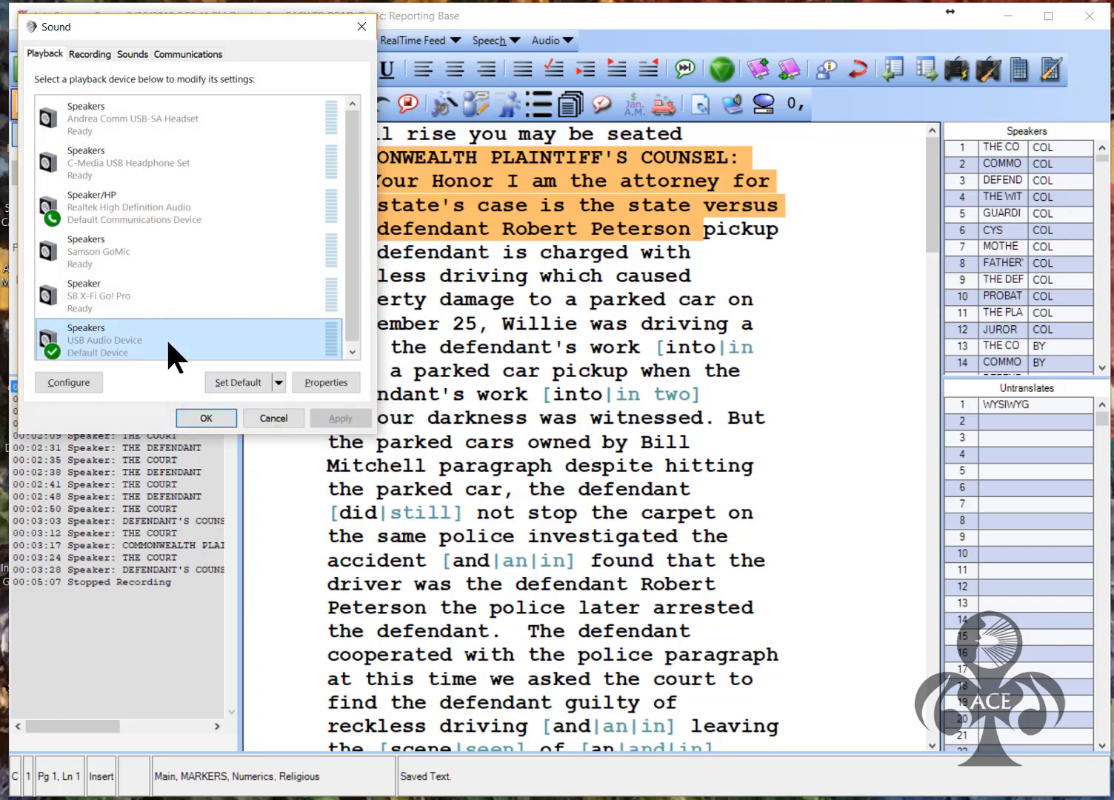
pyautogui.click(209, 416)
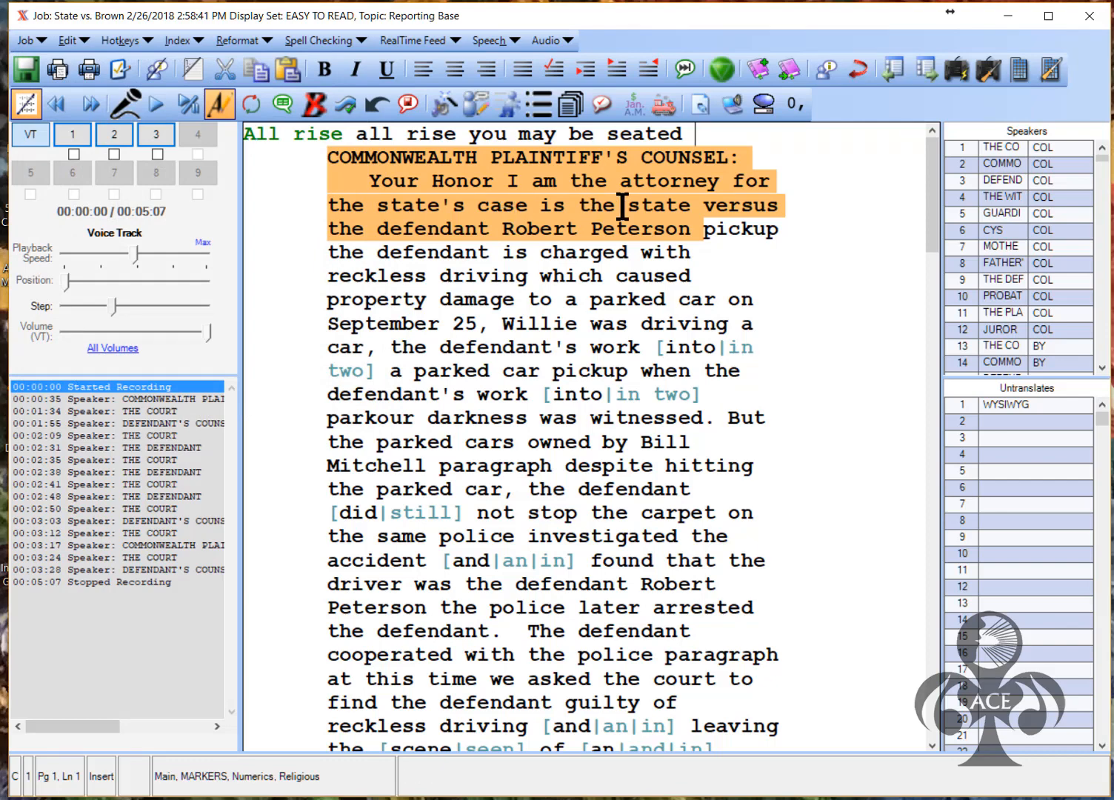
# Fix the word at 'state's' and replace the stray 'pickup' with a period
pyautogui.click(453, 210)
pyautogui.press('BackSpace')
pyautogui.write('thi')
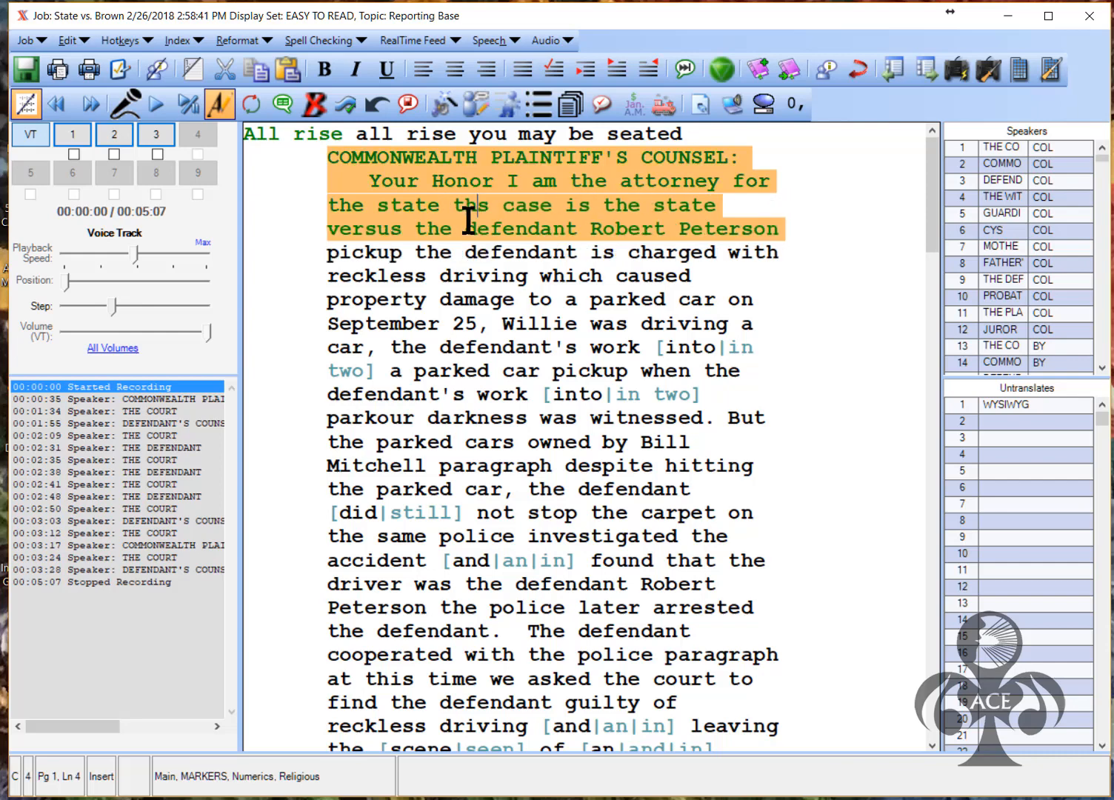
pyautogui.write('i')
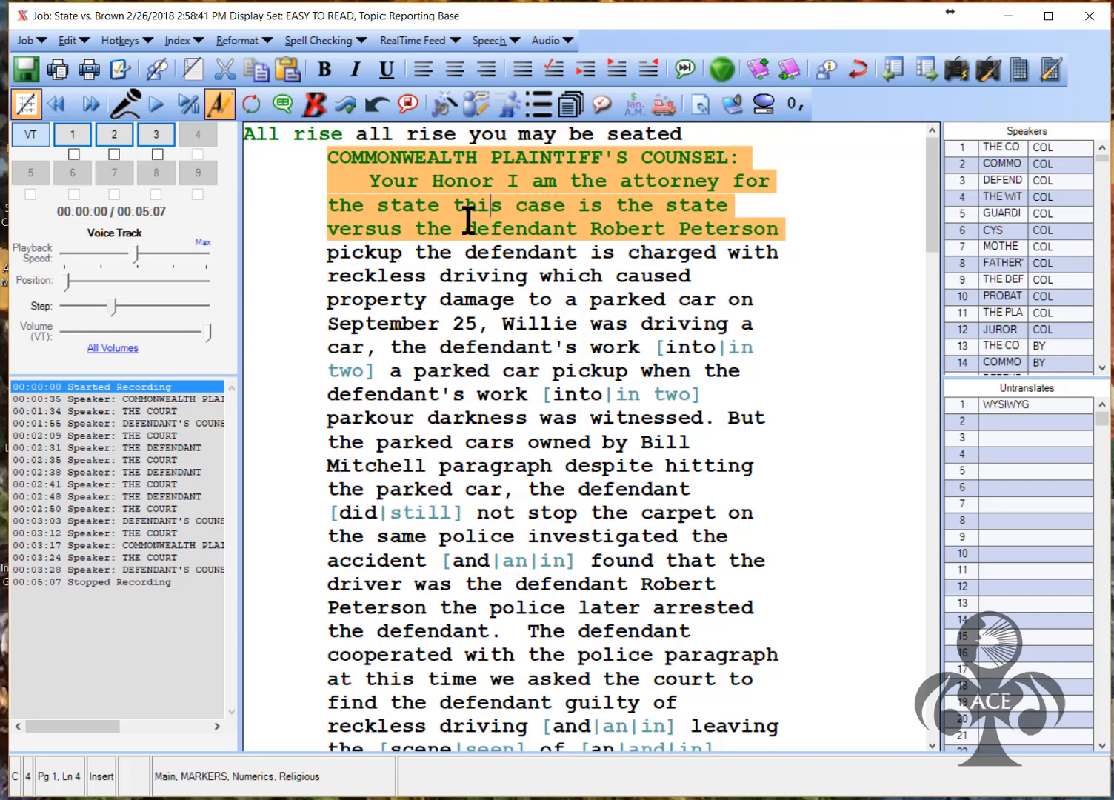
pyautogui.hotkey('ctrl', 'Right')
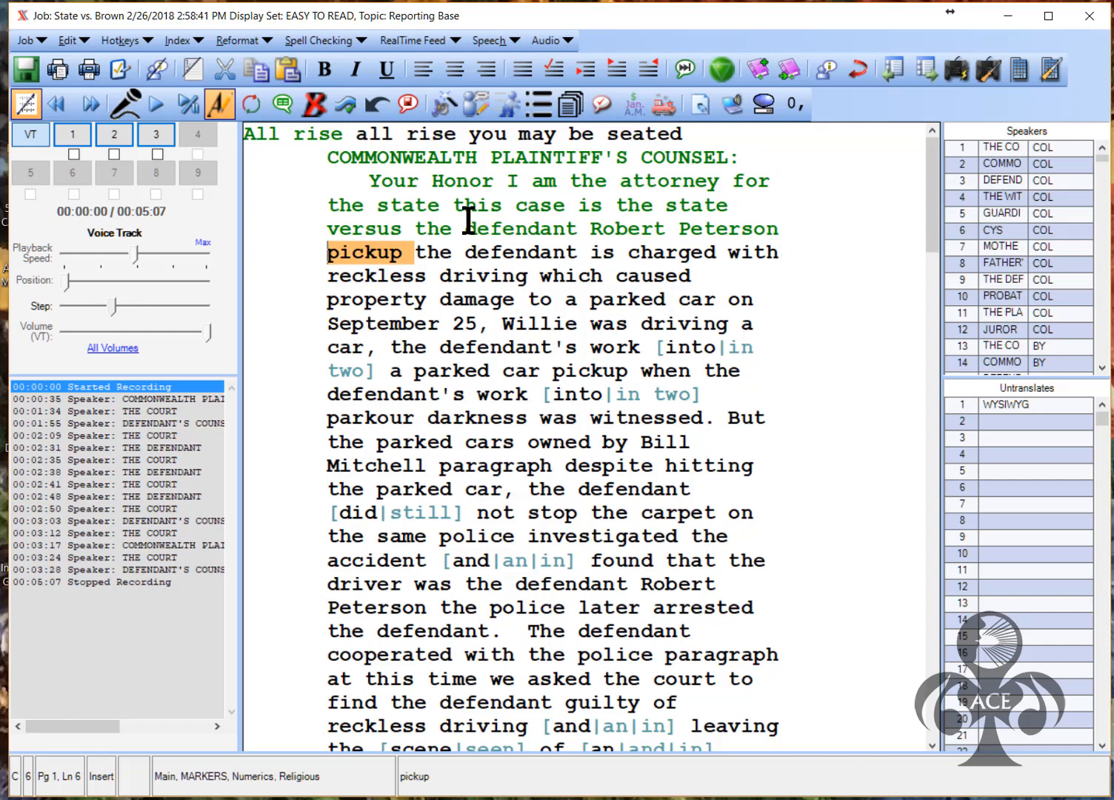
pyautogui.write('.')
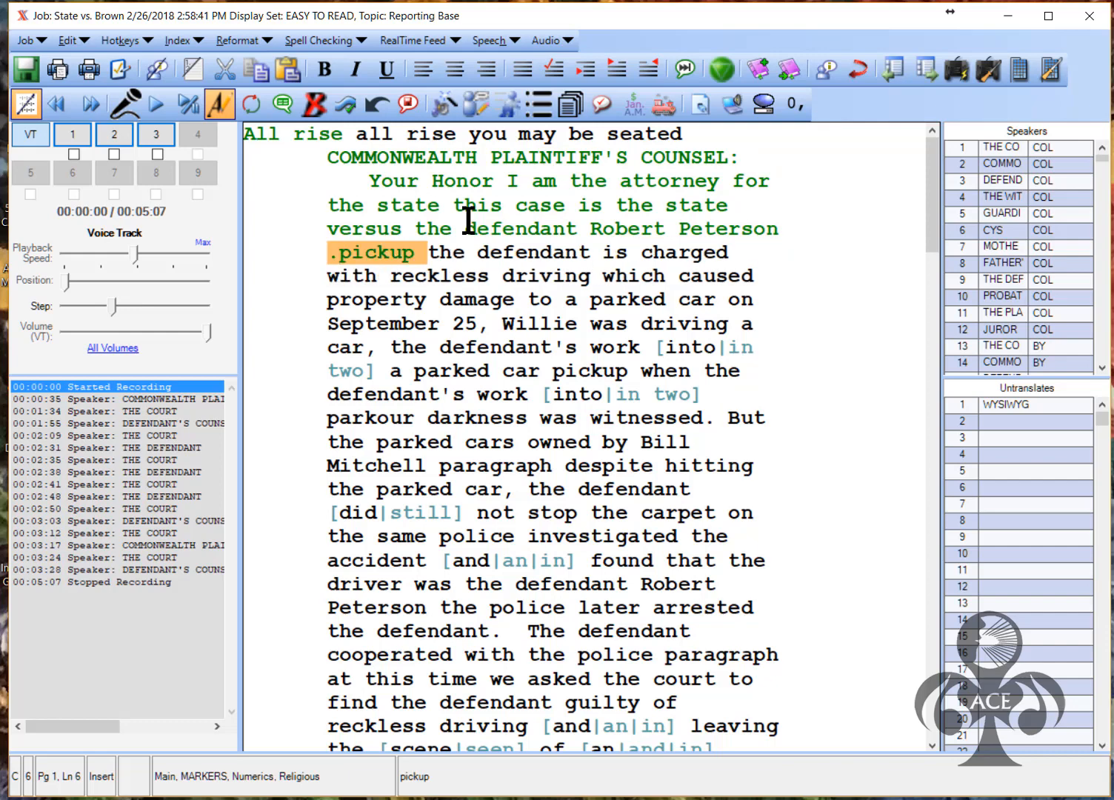
pyautogui.press('Delete')
pyautogui.press('Delete')
pyautogui.press('Delete')
pyautogui.press('Delete')
pyautogui.press('Delete')
pyautogui.press('Delete')
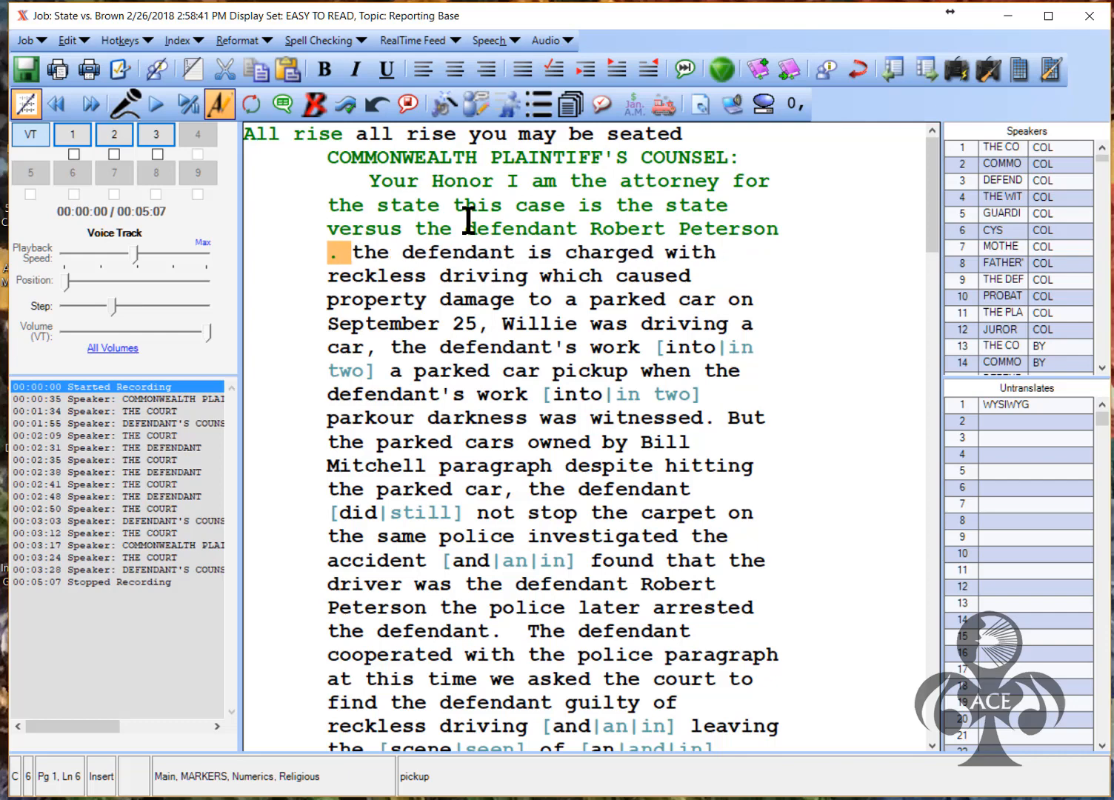
# Advance through the phrases to the 'on September 25' passage
pyautogui.press('Right')
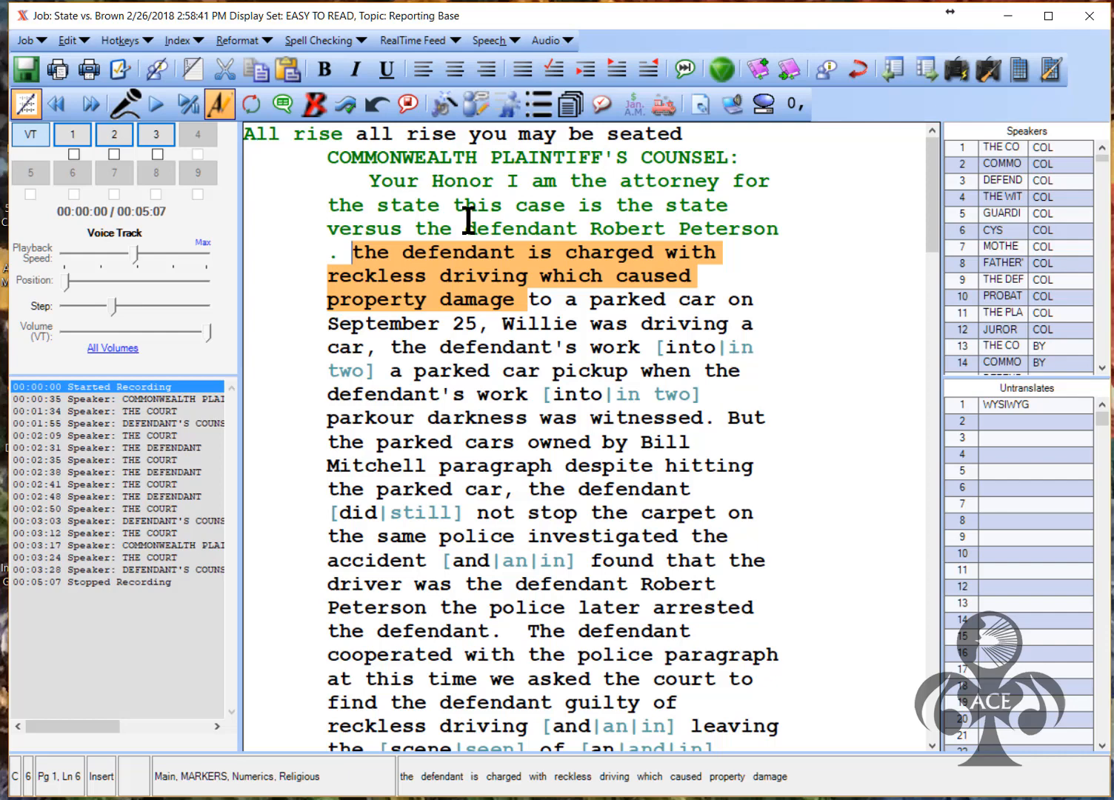
pyautogui.hotkey('ctrl', 'Down')
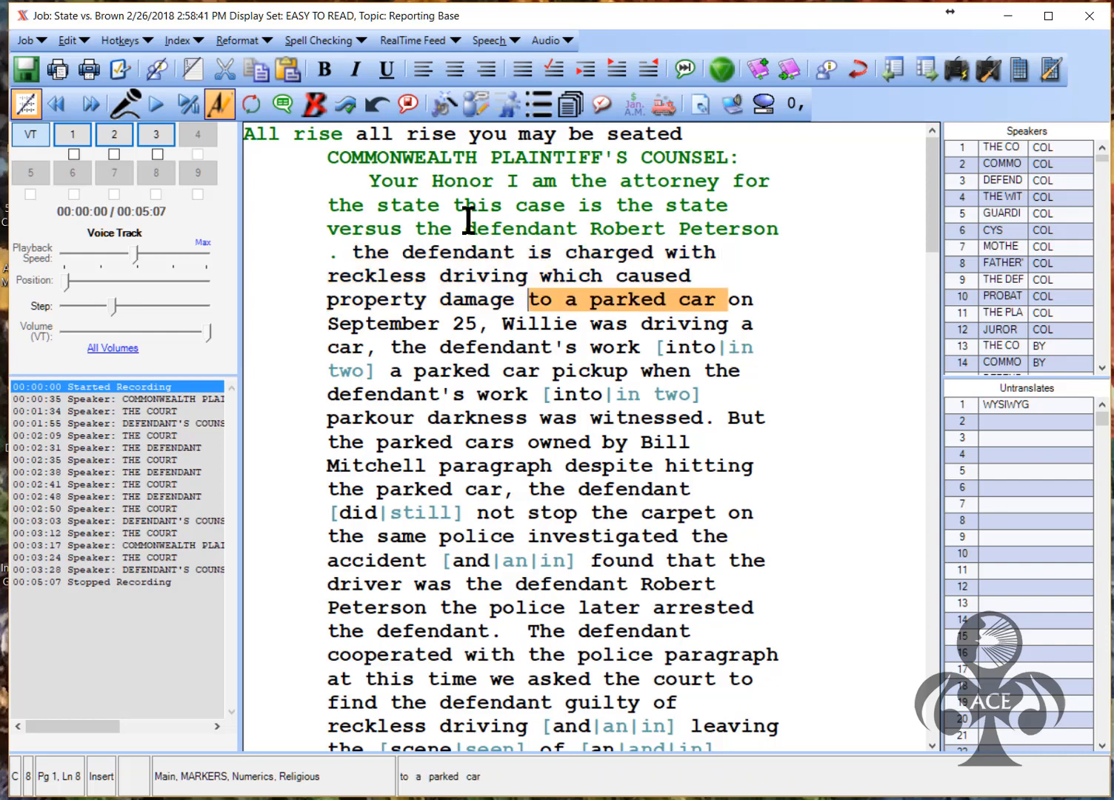
pyautogui.hotkey('ctrl', 'Down')
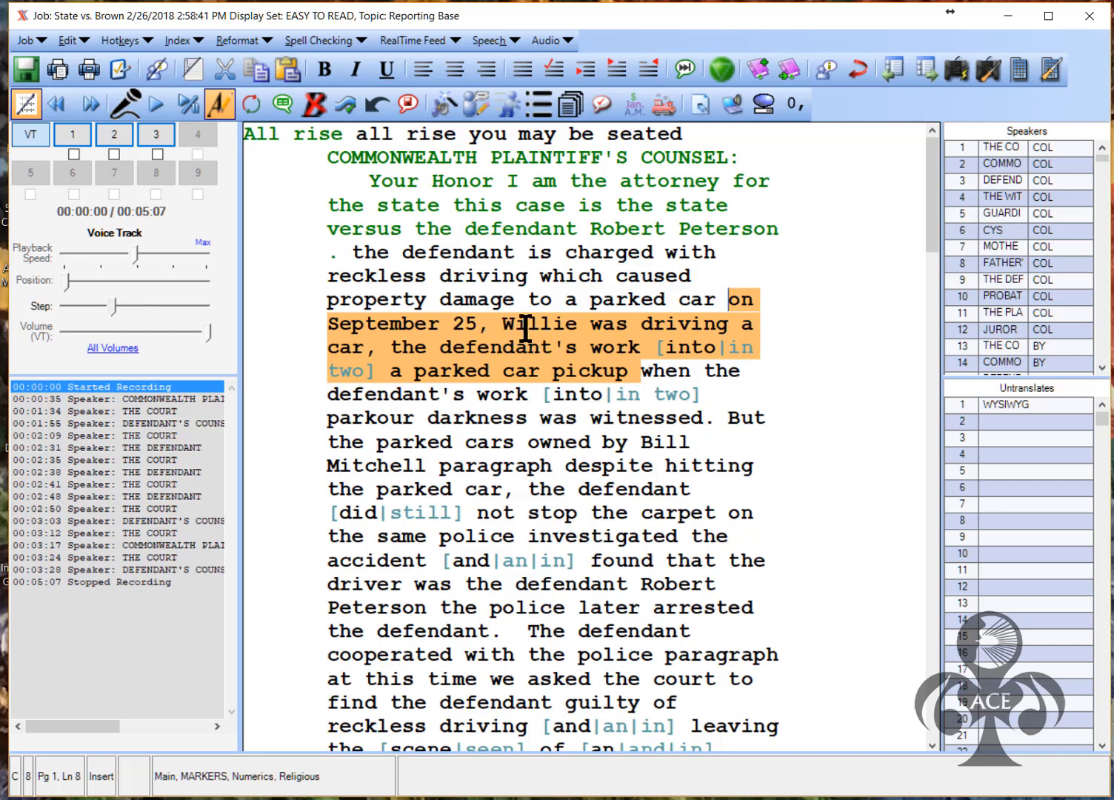
# Change 'work' to 'swerved', accept 'into', replace 'pickup' with a period, and mark it corrected
pyautogui.moveTo(596, 348); pyautogui.dragTo(640, 348)
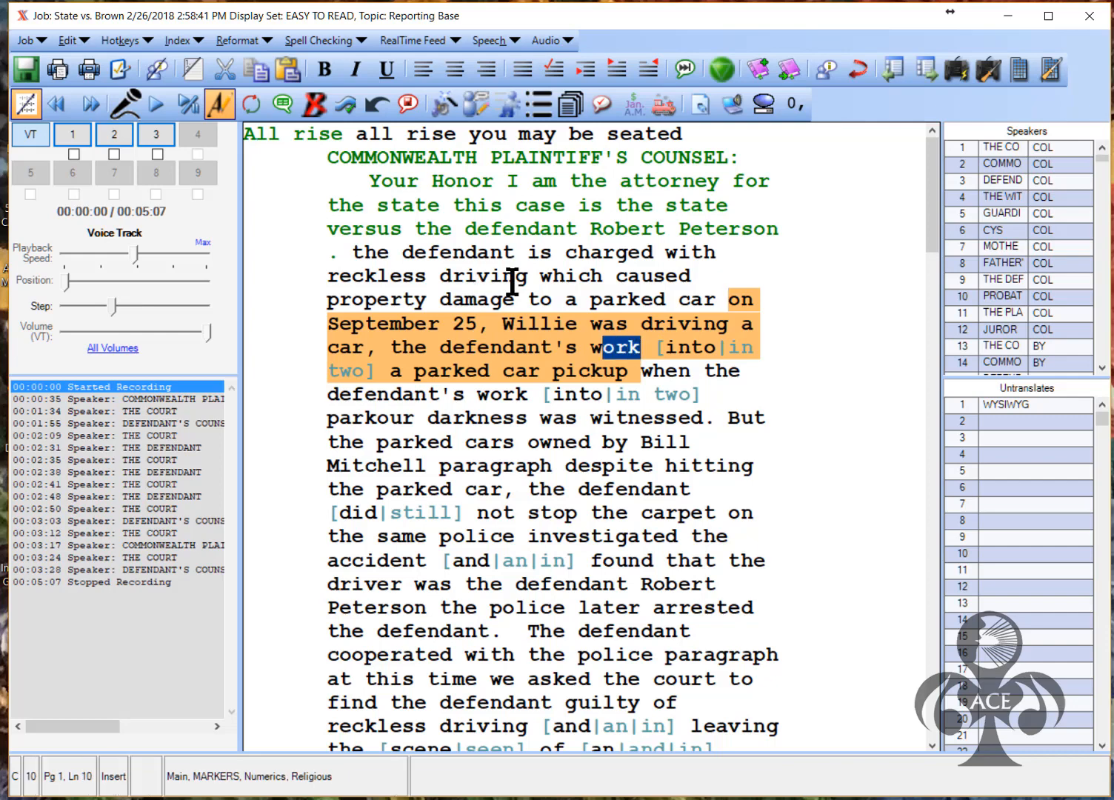
pyautogui.press('BackSpace')
pyautogui.press('BackSpace')
pyautogui.write('swerved')
pyautogui.click(377, 372)
pyautogui.hotkey('alt', '1')
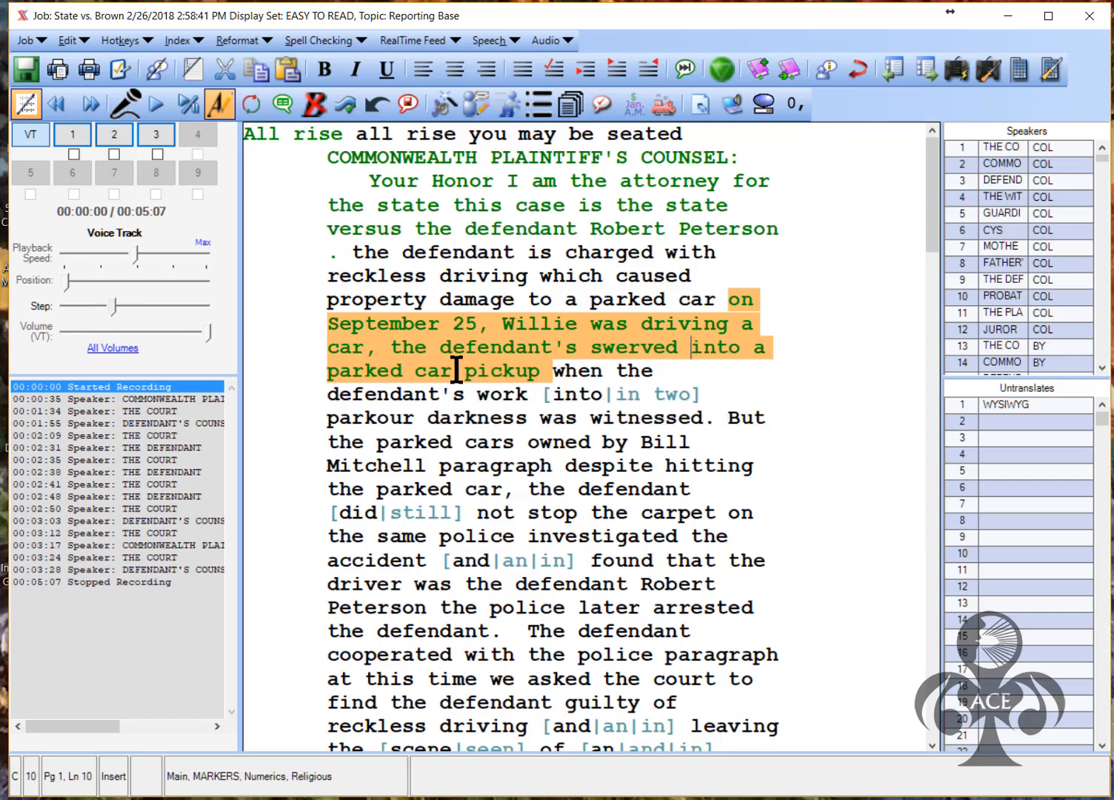
pyautogui.click(455, 372)
pyautogui.write('.')
pyautogui.press('Delete')
pyautogui.press('Delete')
pyautogui.press('Delete')
pyautogui.press('Delete')
pyautogui.press('Delete')
pyautogui.press('Delete')
pyautogui.press('Delete')
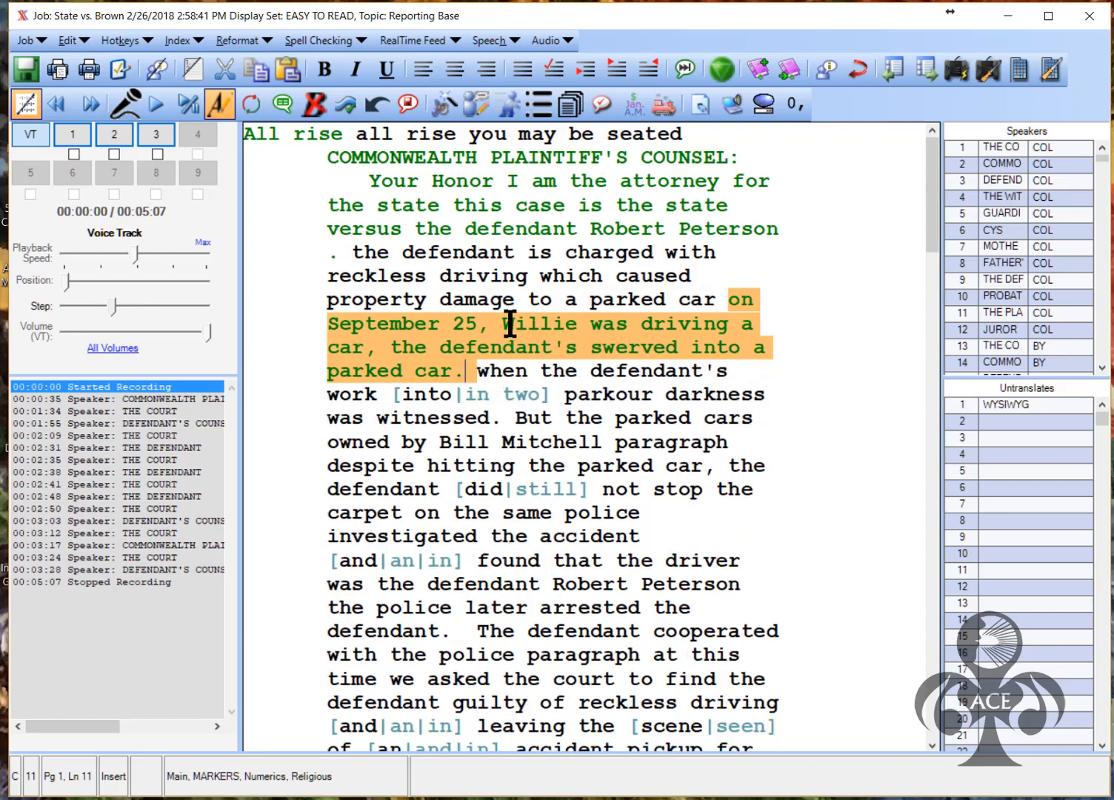
pyautogui.moveTo(511, 324); pyautogui.dragTo(577, 324)
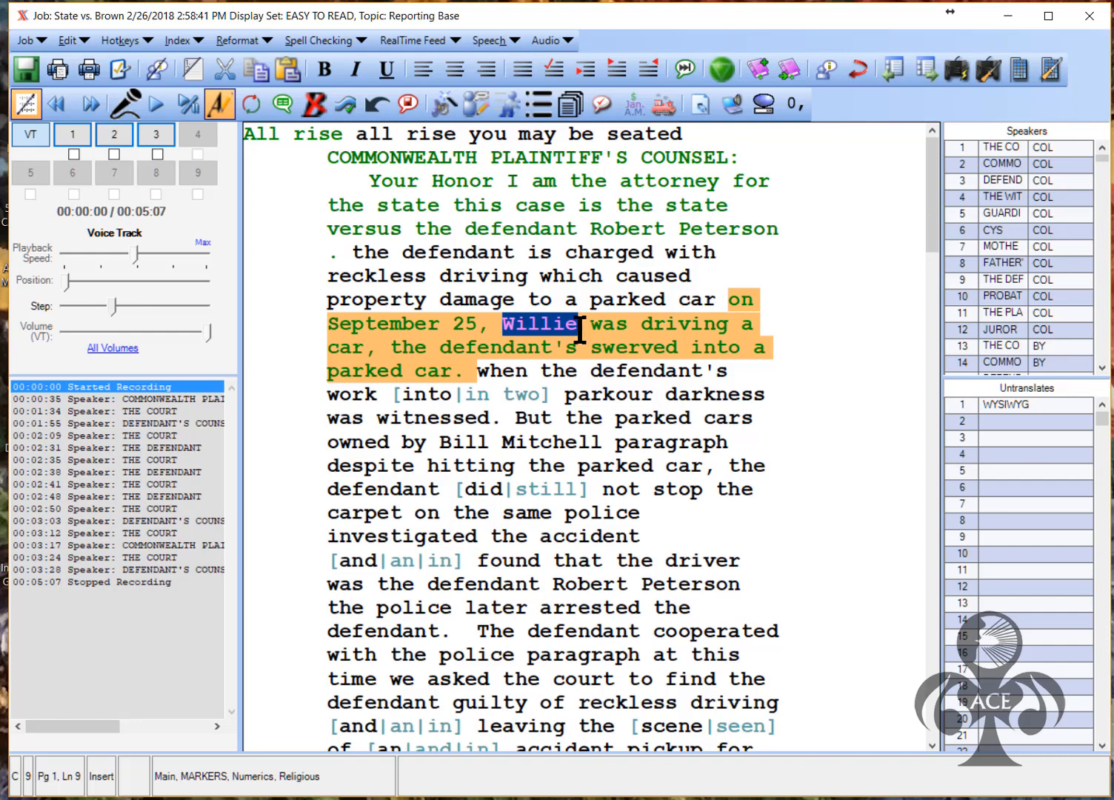
pyautogui.press('Right')
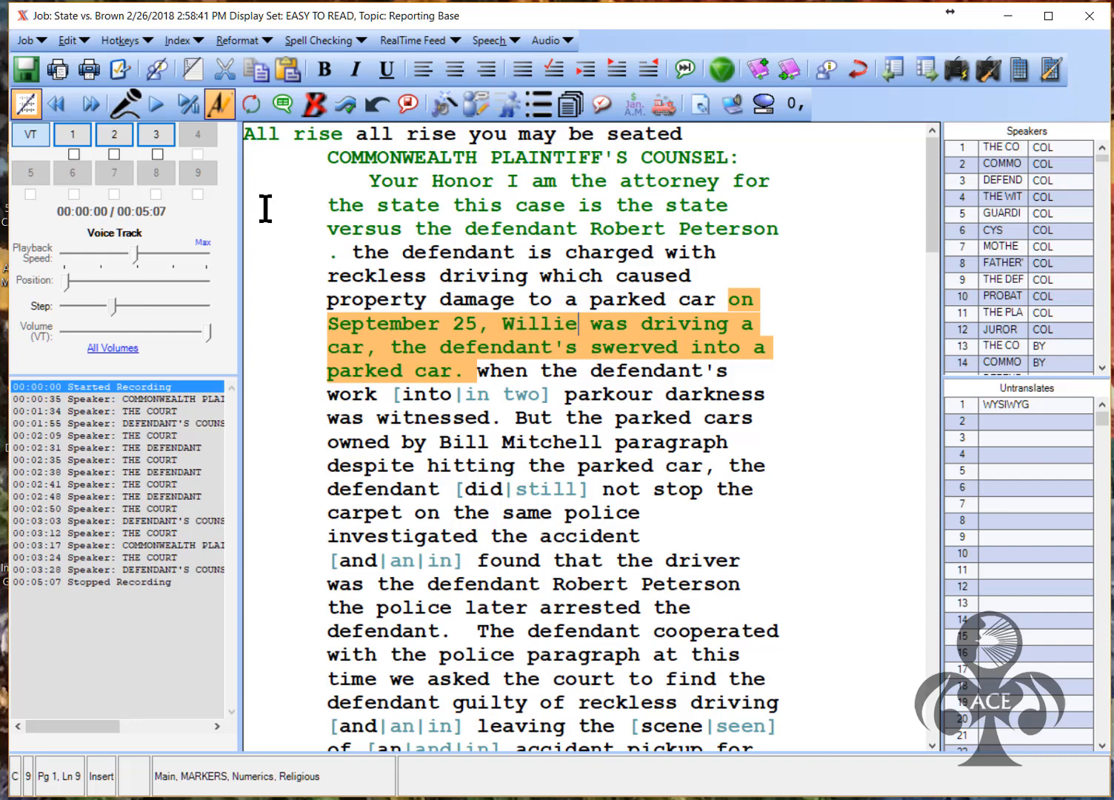
pyautogui.click(254, 107)
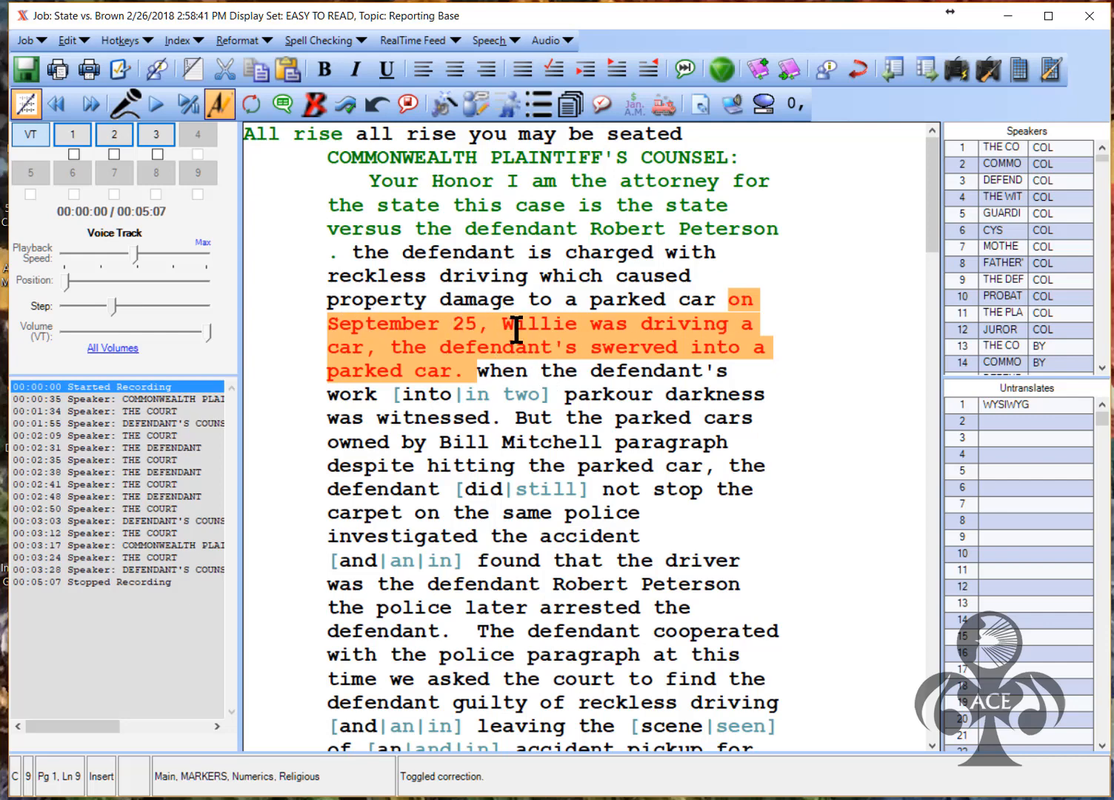
# In the 'when the defendant' sentence, fix 'swerved', accept 'into', and make it 'into a parked car'
pyautogui.click(521, 374)
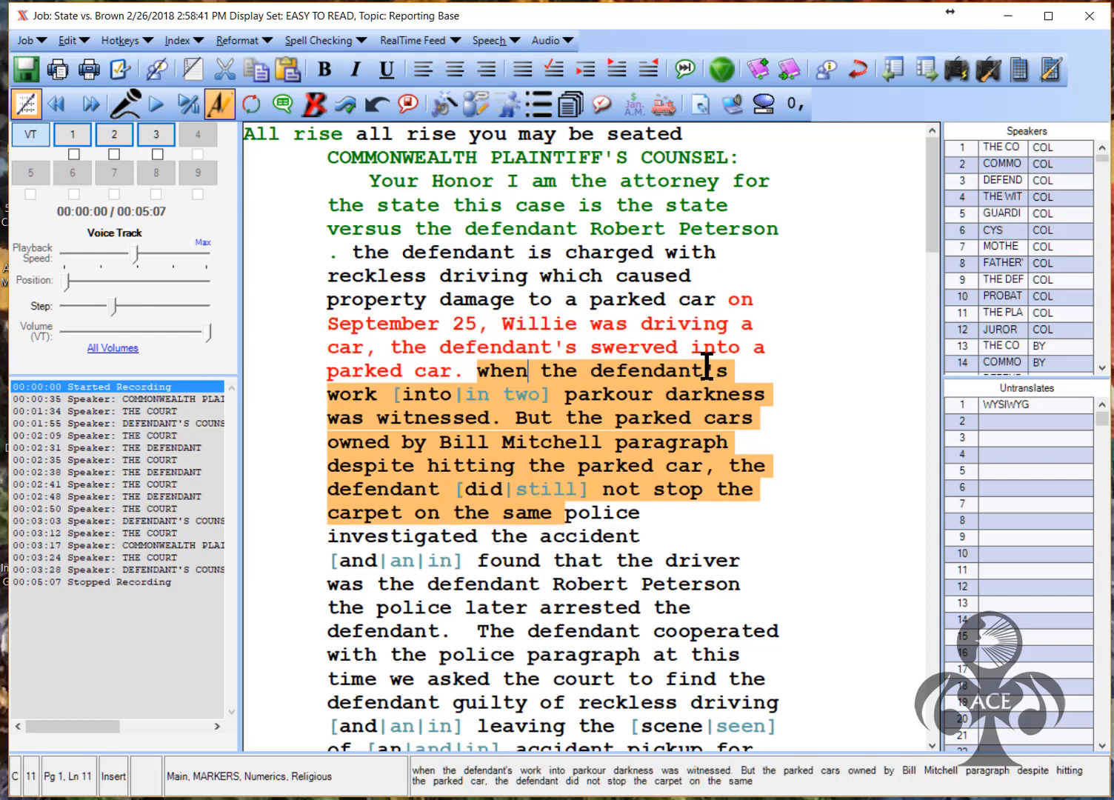
pyautogui.press('Delete')
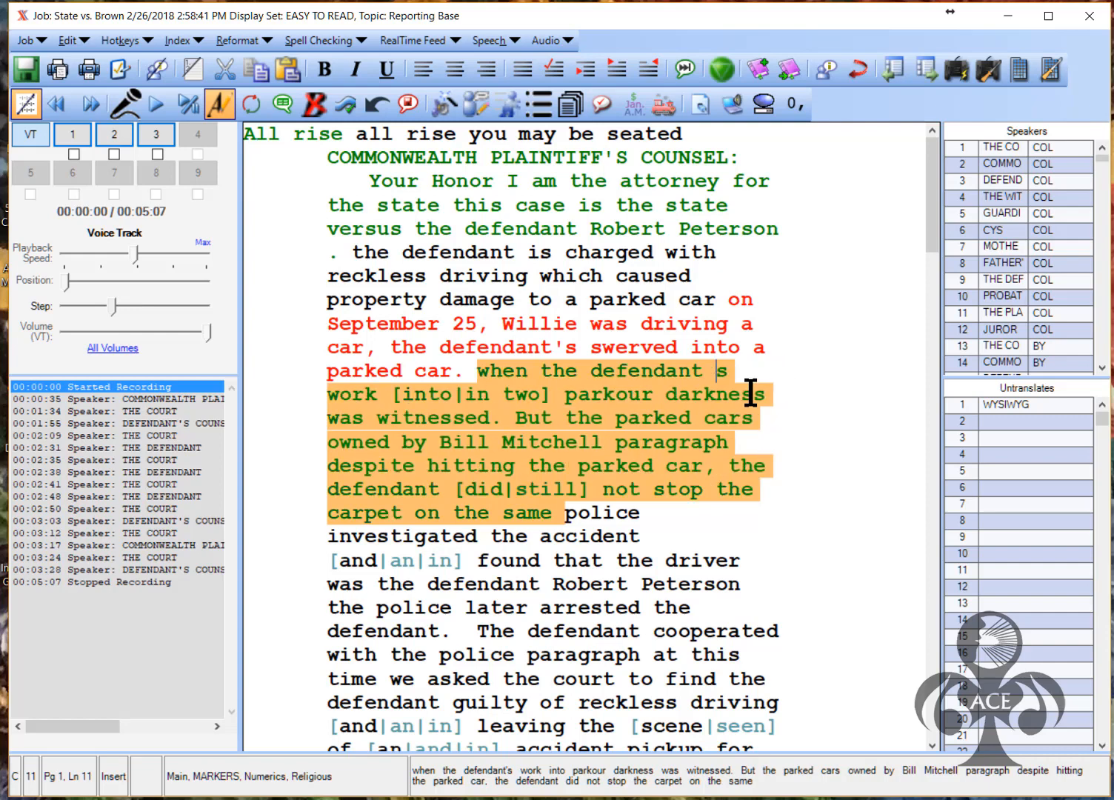
pyautogui.press('Right')
pyautogui.write('werved')
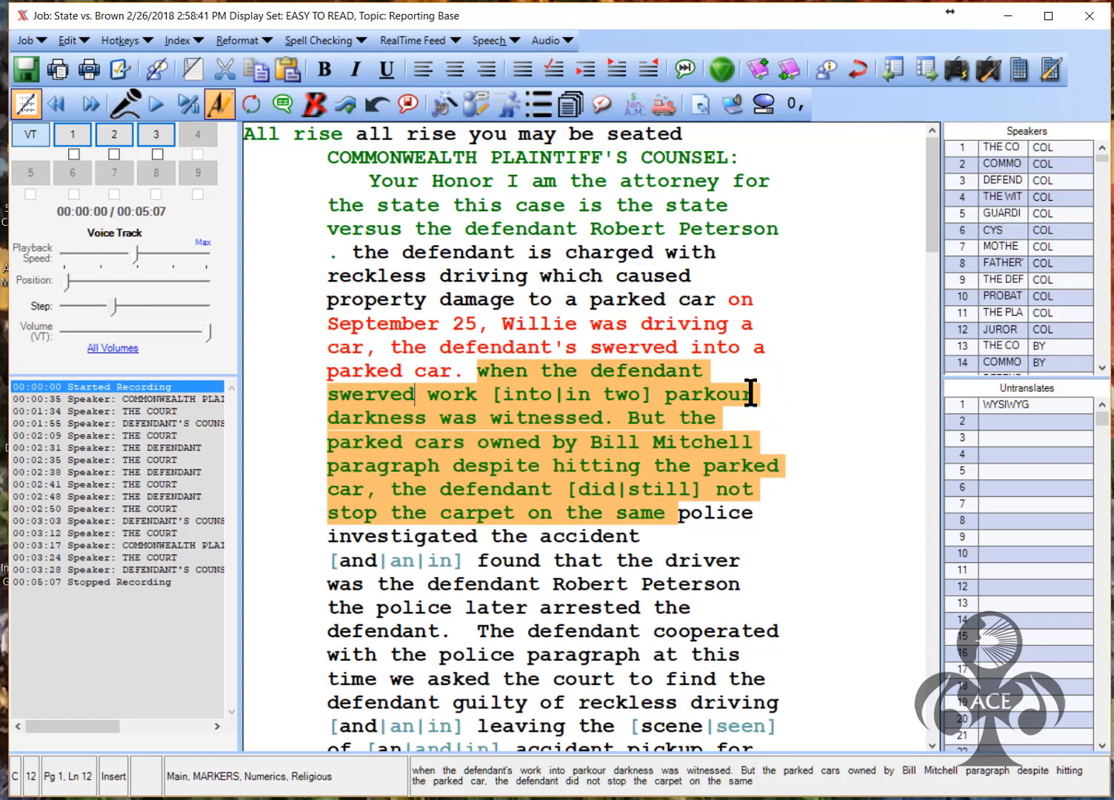
pyautogui.press('Delete')
pyautogui.press('Delete')
pyautogui.press('Delete')
pyautogui.press('Delete')
pyautogui.press('Delete')
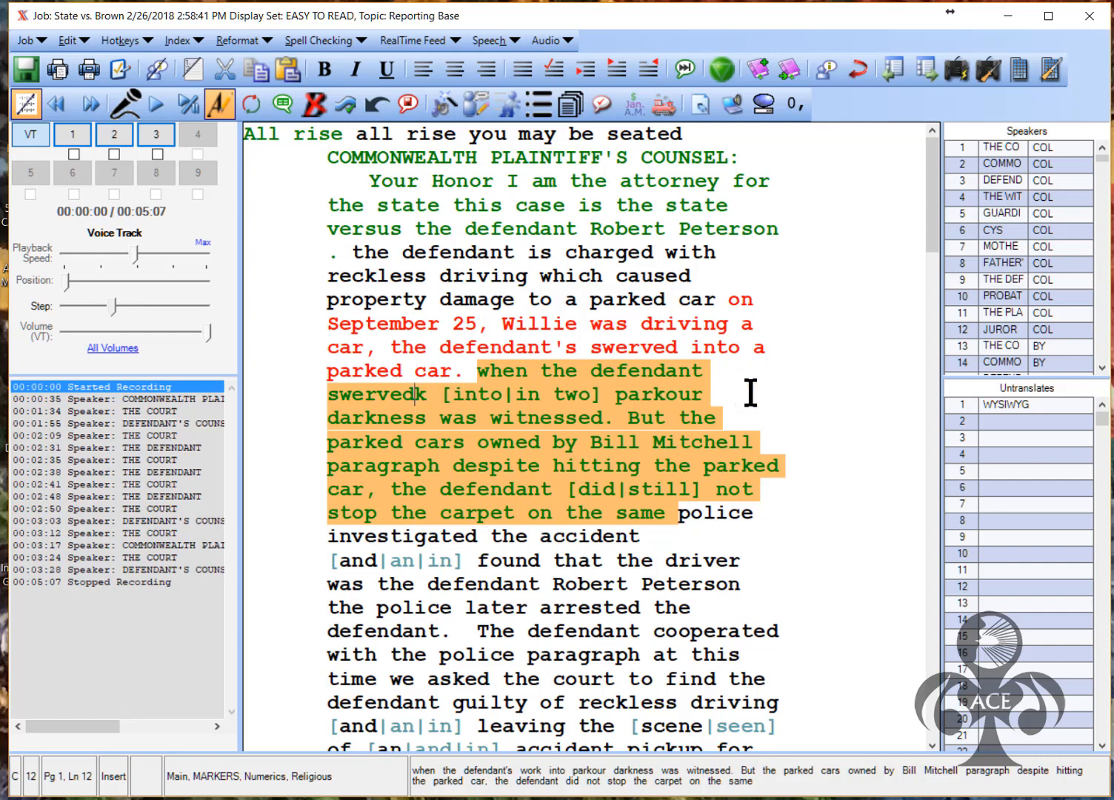
pyautogui.click(459, 399)
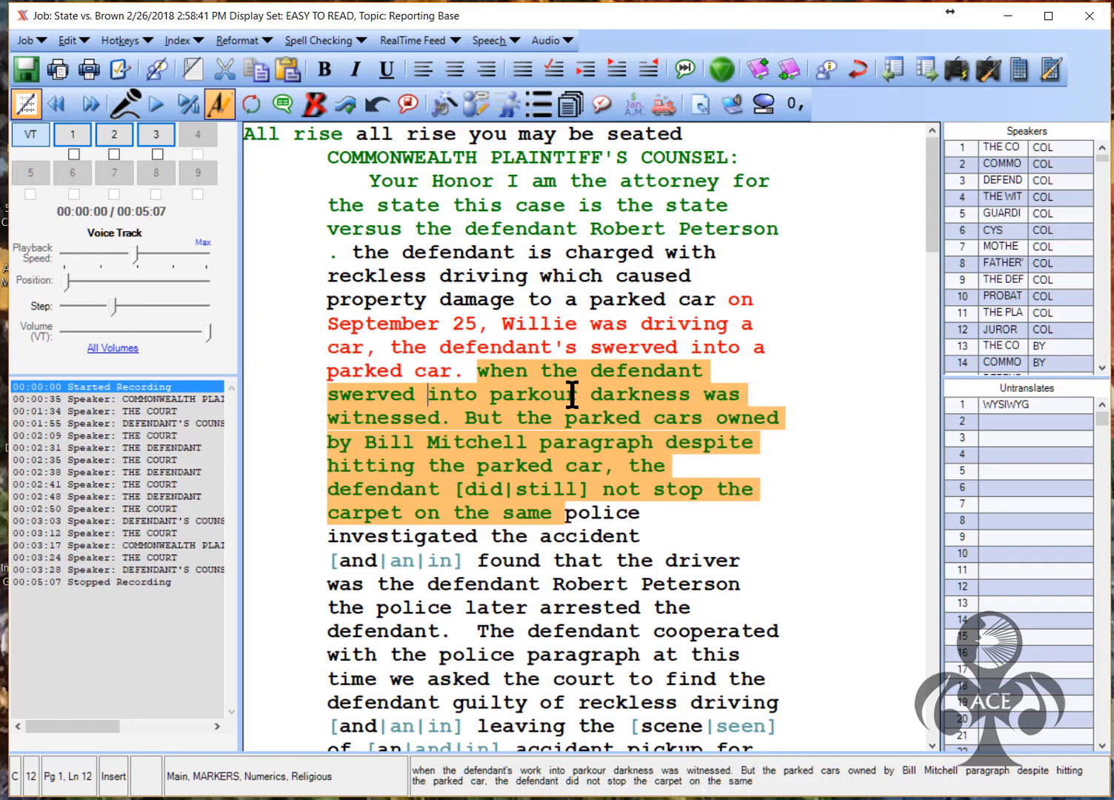
pyautogui.click(540, 396)
pyautogui.write('ed c')
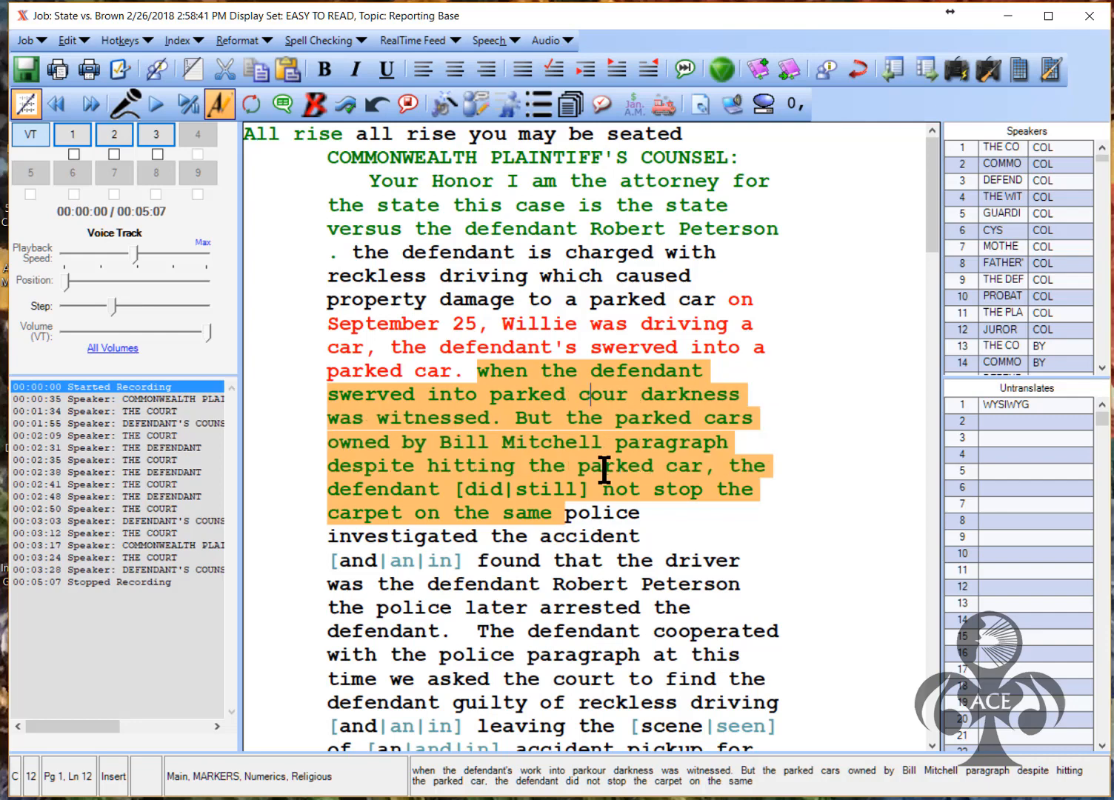
pyautogui.press('Delete')
pyautogui.press('Delete')
pyautogui.write('a')
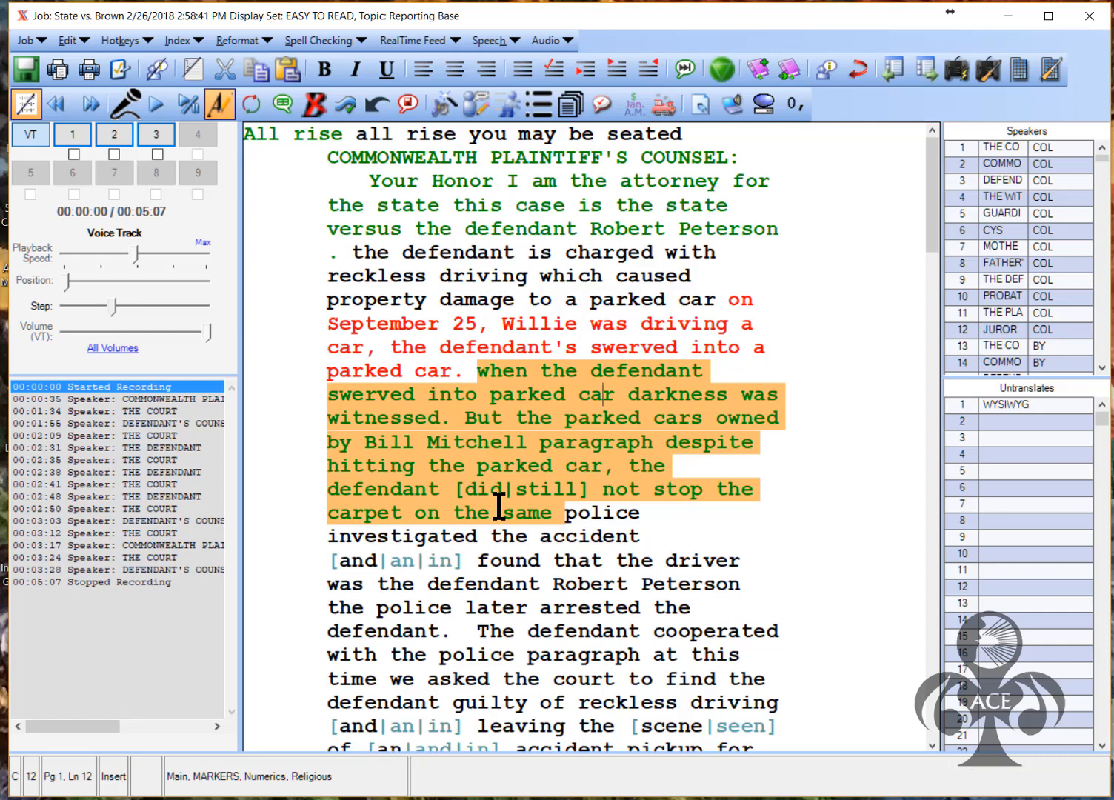
pyautogui.click(483, 397)
pyautogui.write('a')
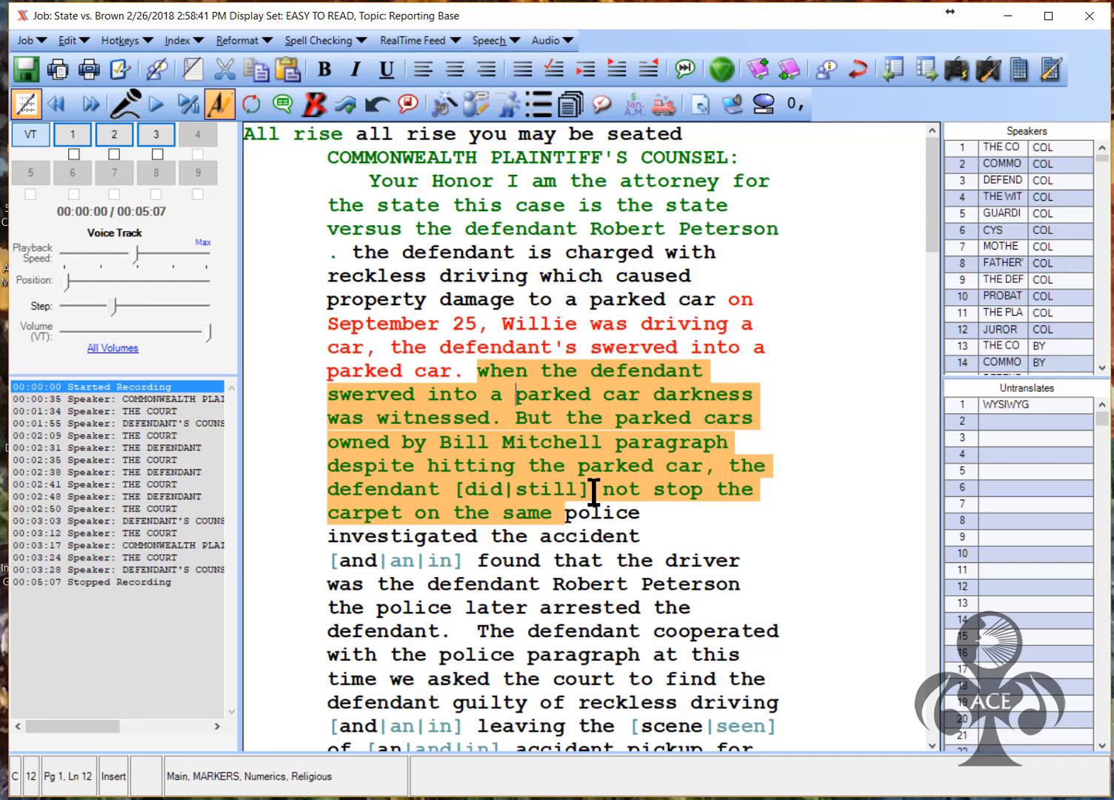
# Accept 'did', change 'carpet' to 'but', and mark the second passage corrected
pyautogui.click(476, 490)
pyautogui.press('1')
pyautogui.click(737, 490)
pyautogui.press('BackSpace')
pyautogui.press('BackSpace')
pyautogui.press('BackSpace')
pyautogui.write('bu')
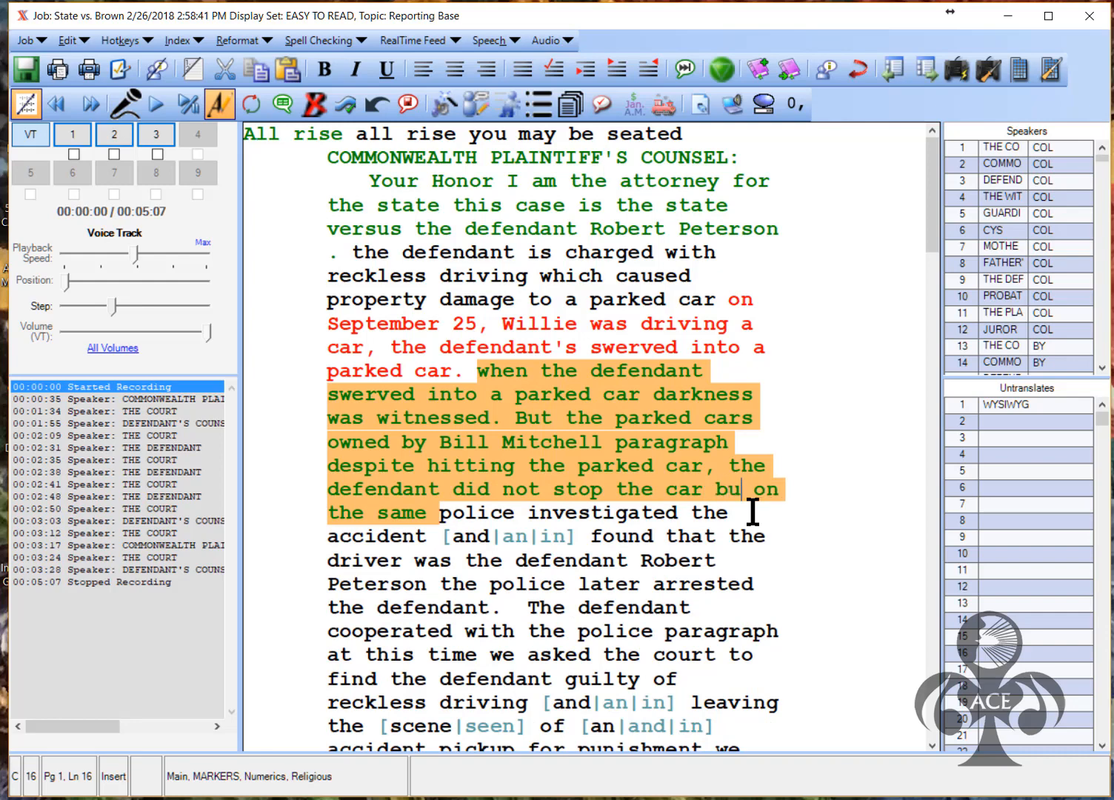
pyautogui.write('t')
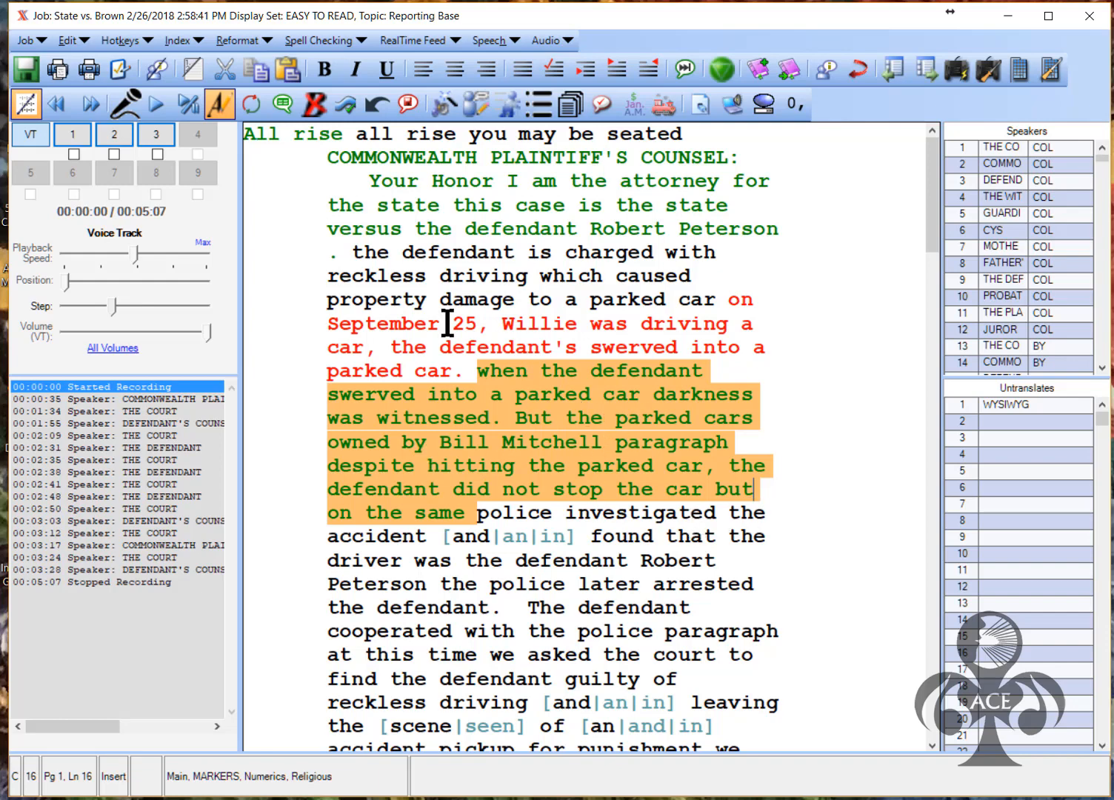
pyautogui.click(250, 106)
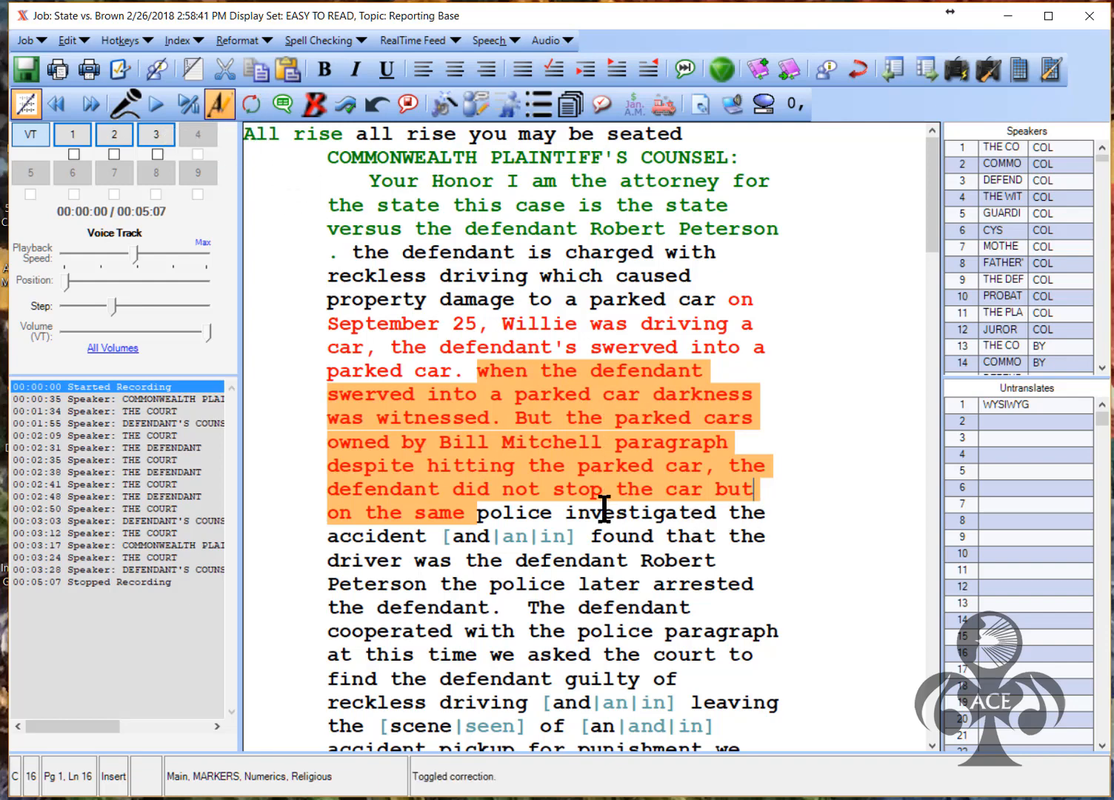
# Accept 'and' in the accident-investigation phrase, insert 'out', and add a period after the defendant's name
pyautogui.doubleClick(518, 513)
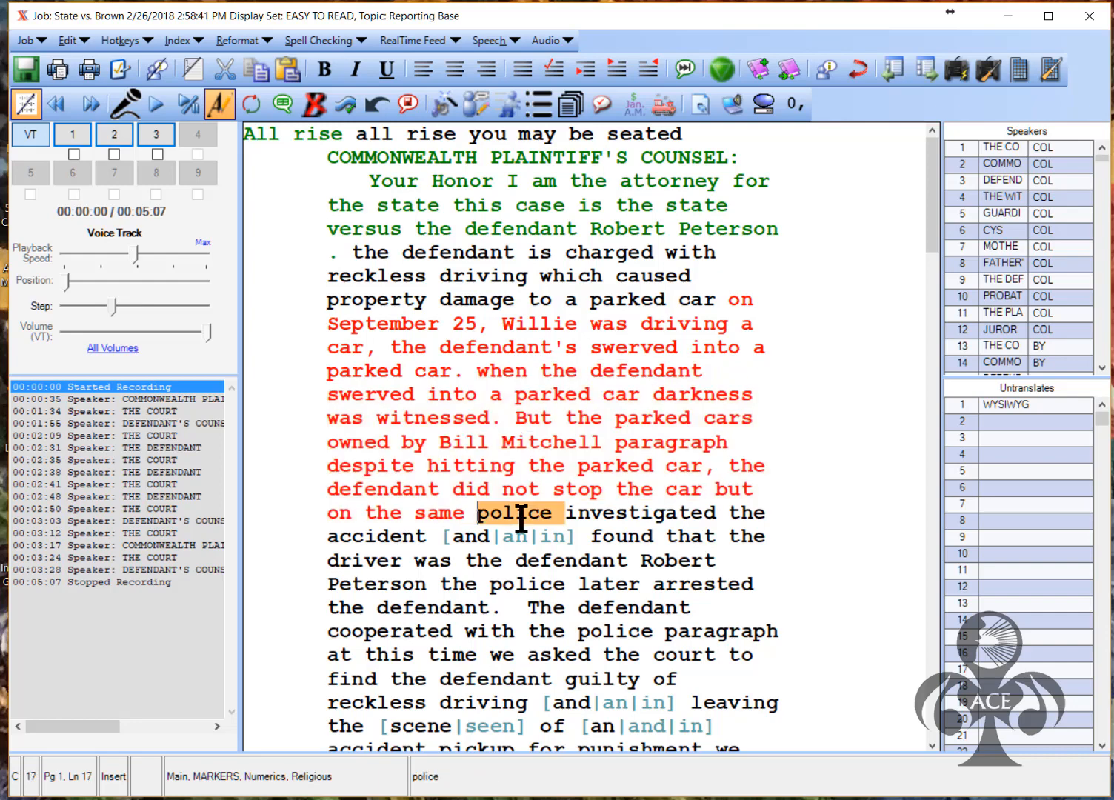
pyautogui.hotkey('ctrl', 'Right')
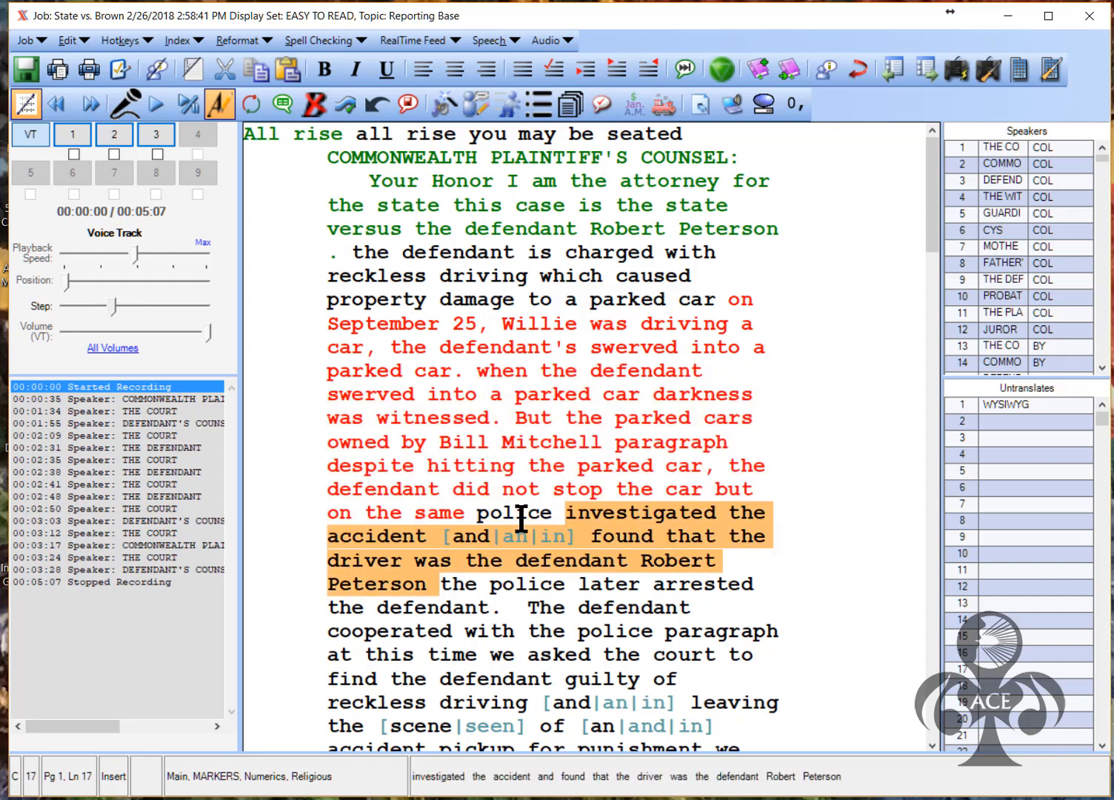
pyautogui.click(474, 542)
pyautogui.click(568, 536)
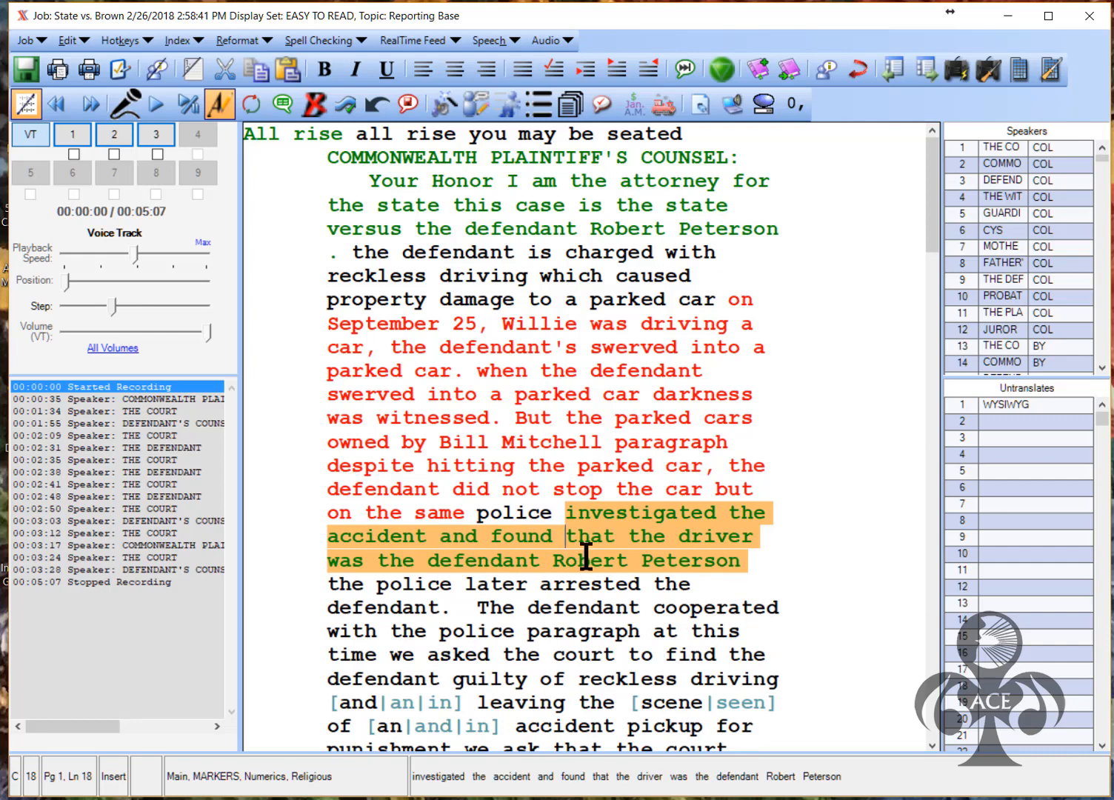
pyautogui.write('out')
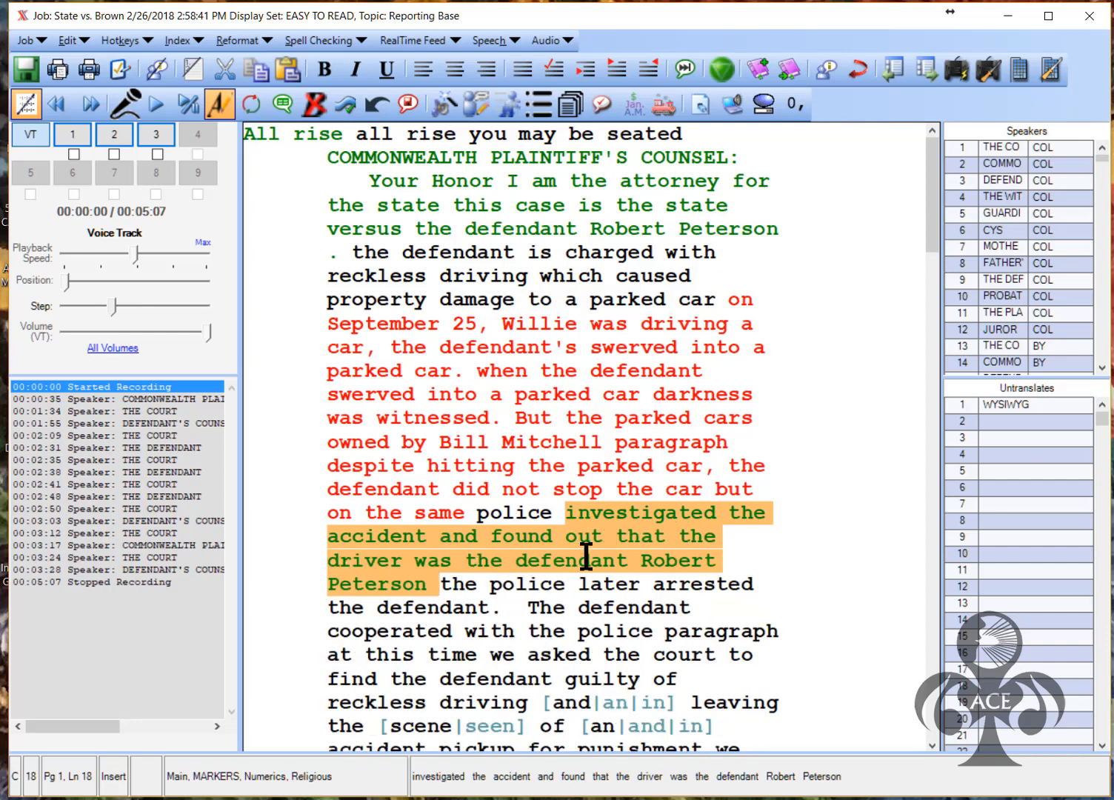
pyautogui.click(457, 586)
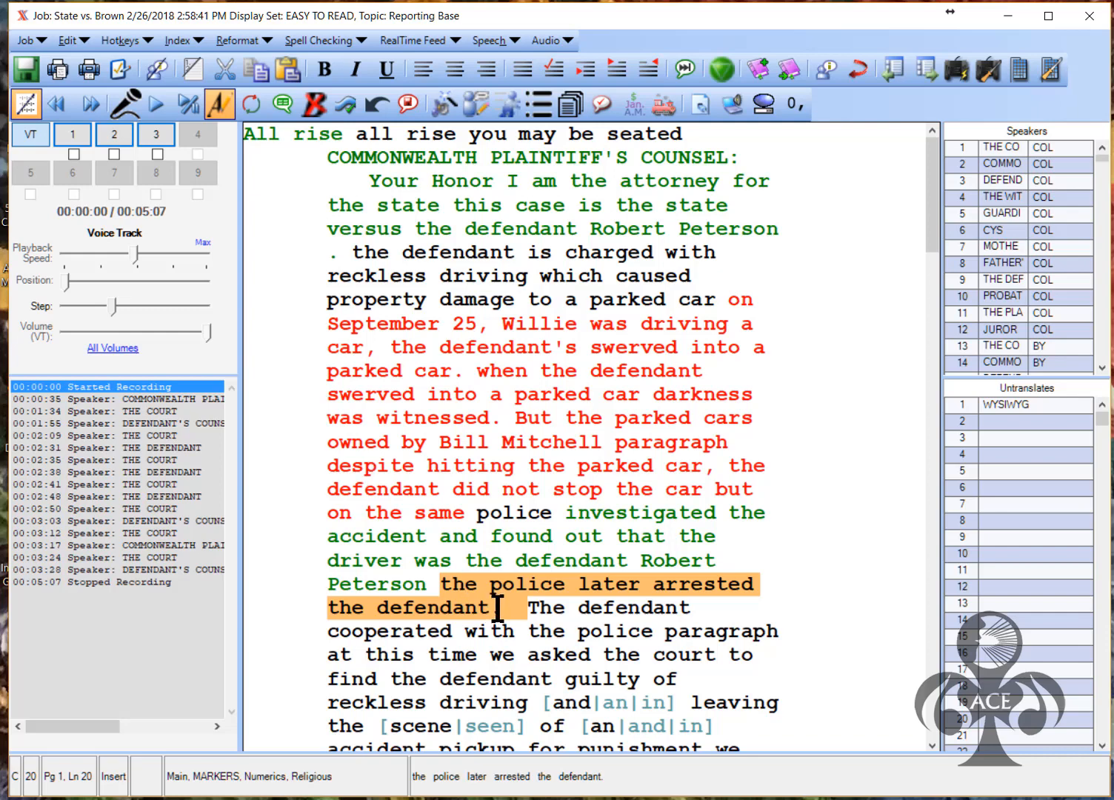
pyautogui.hotkey('ctrl', 'Up')
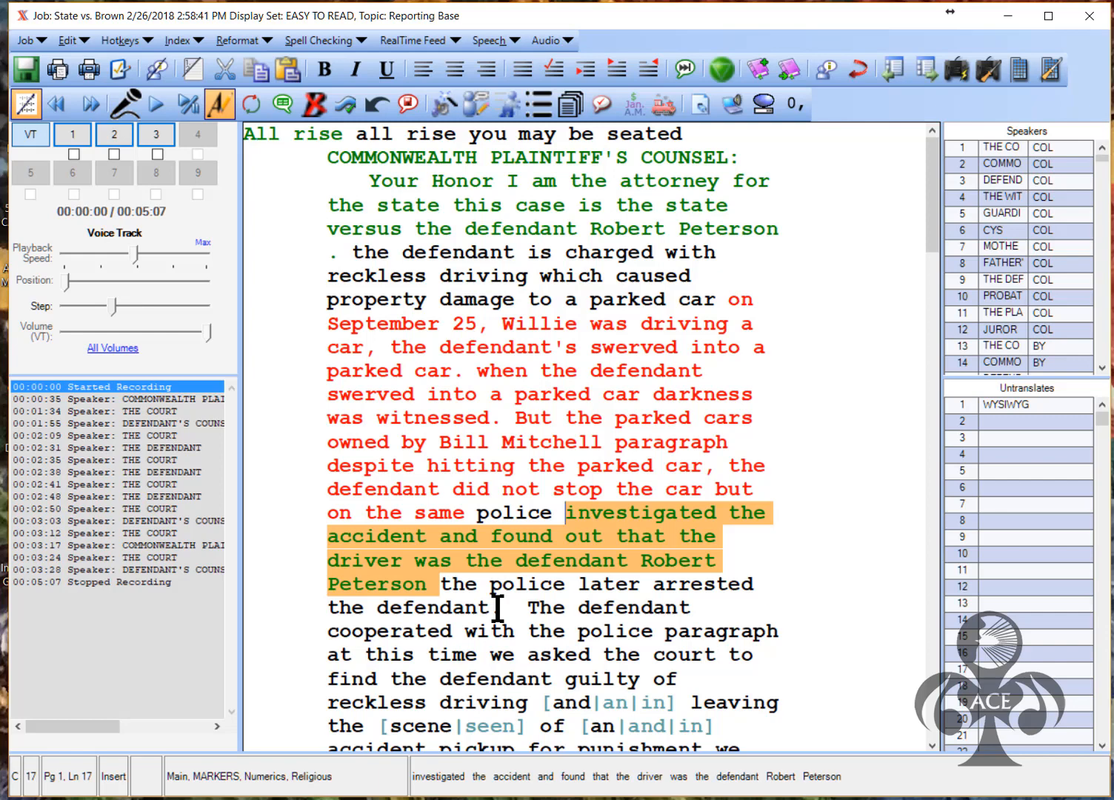
pyautogui.click(430, 588)
pyautogui.write('.')
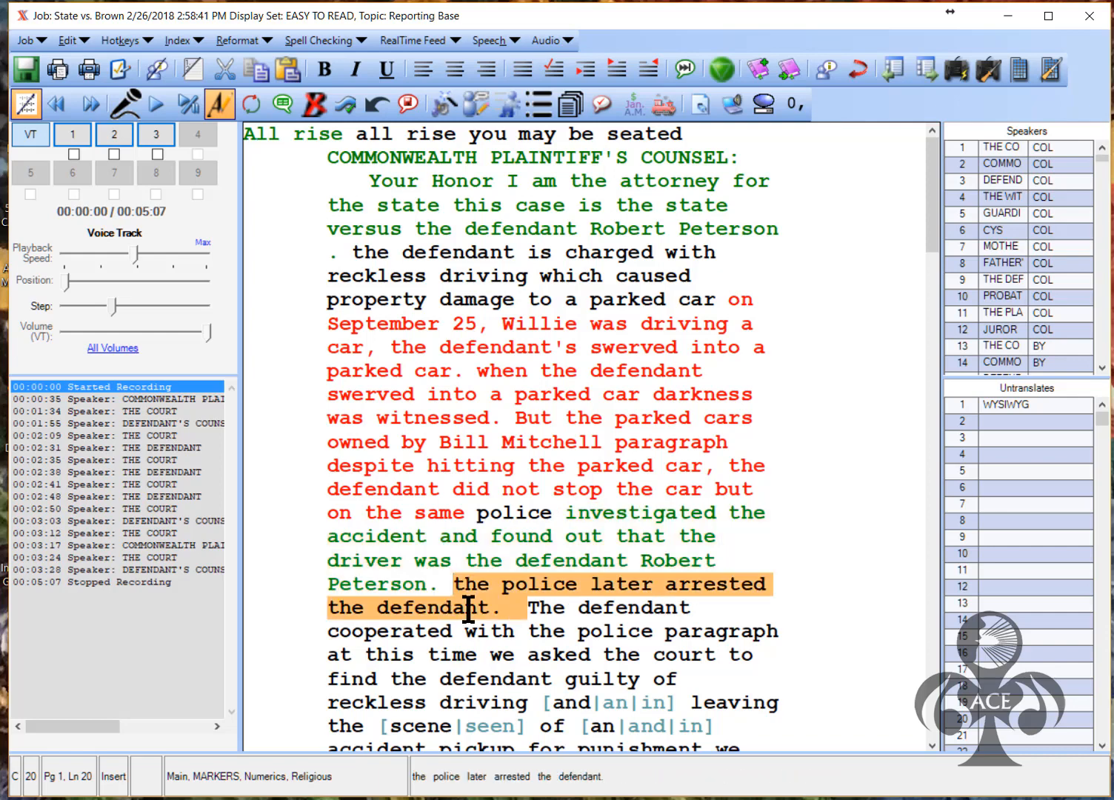
# End 'The defendant cooperated with the police.' with a period, deleting the stray 'paragraph'
pyautogui.click(513, 636)
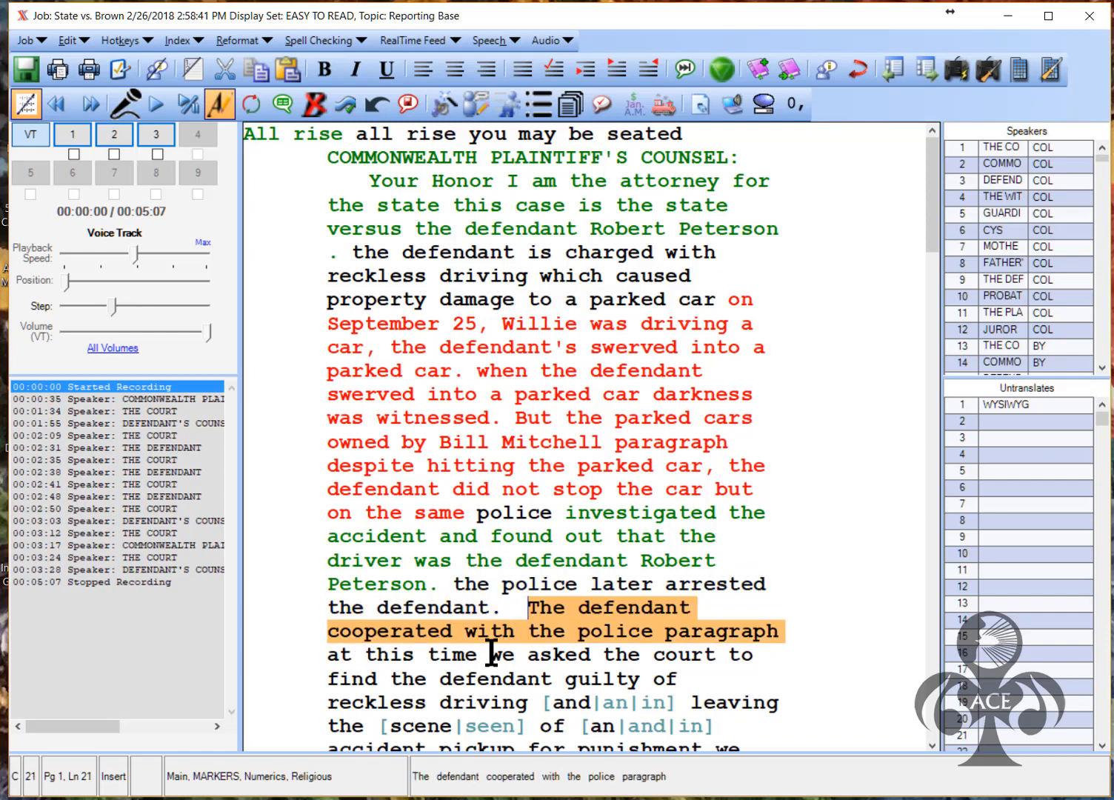
pyautogui.click(664, 633)
pyautogui.write('.')
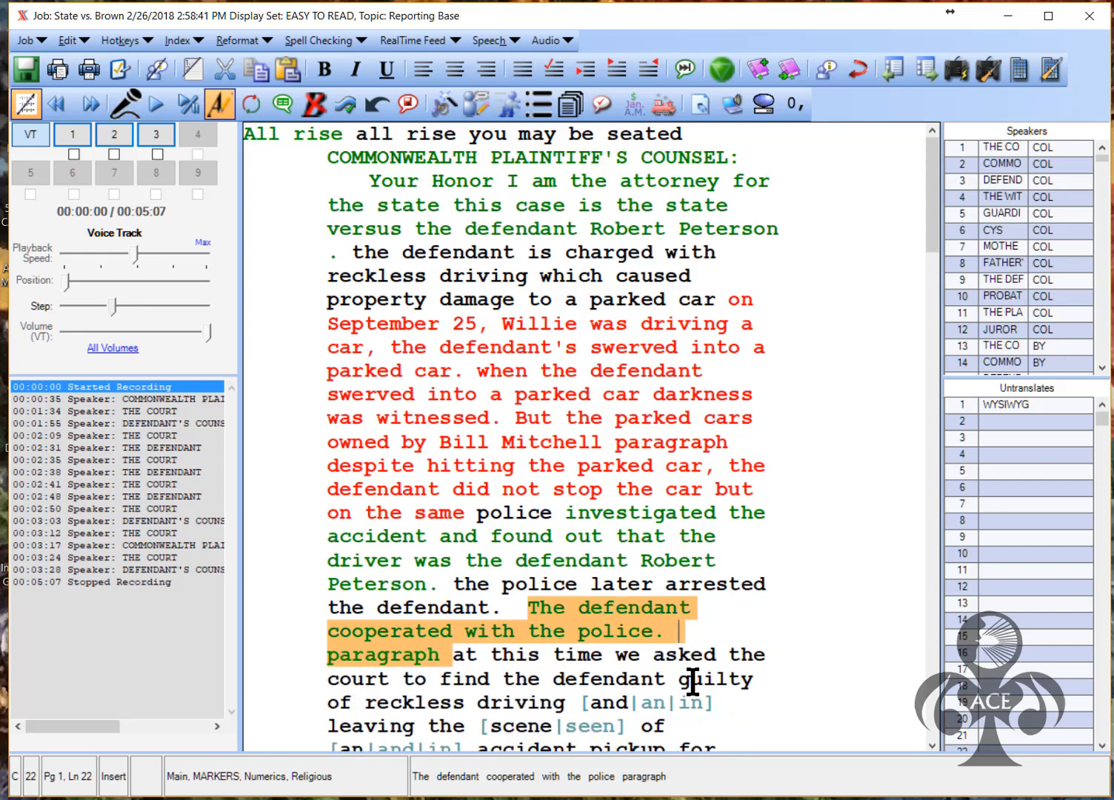
pyautogui.hotkey('ctrl', 'Delete')
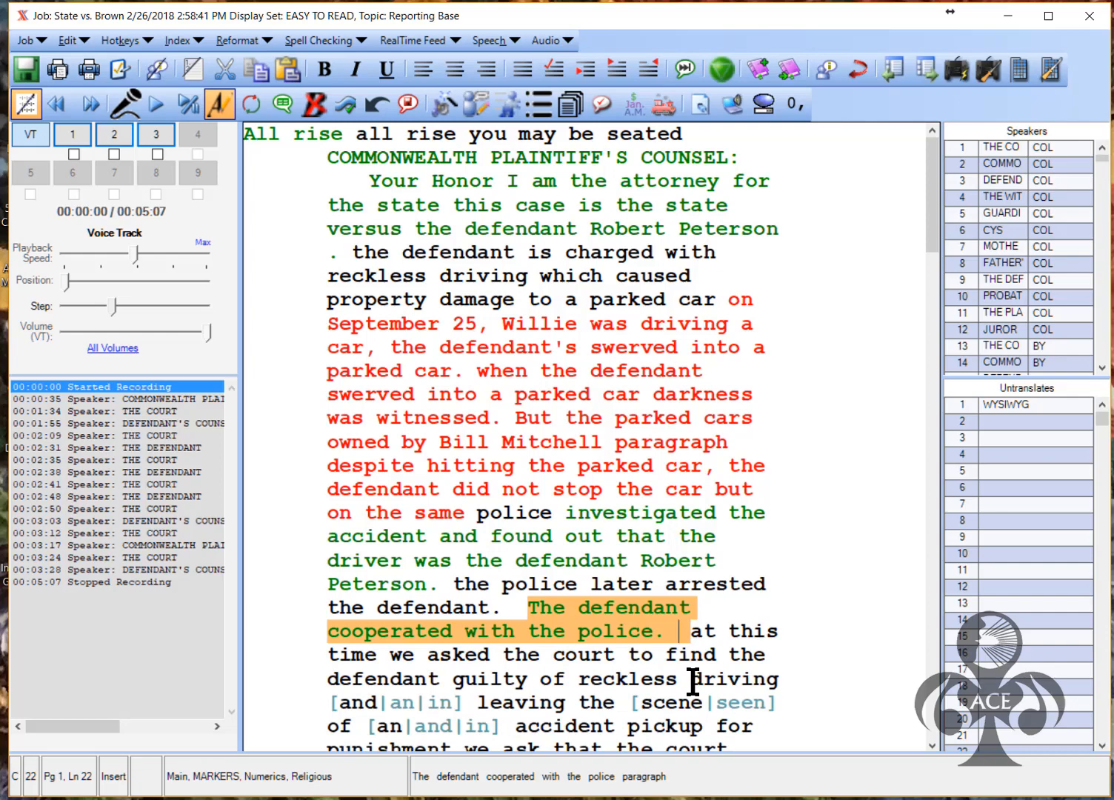
pyautogui.press('BackSpace')
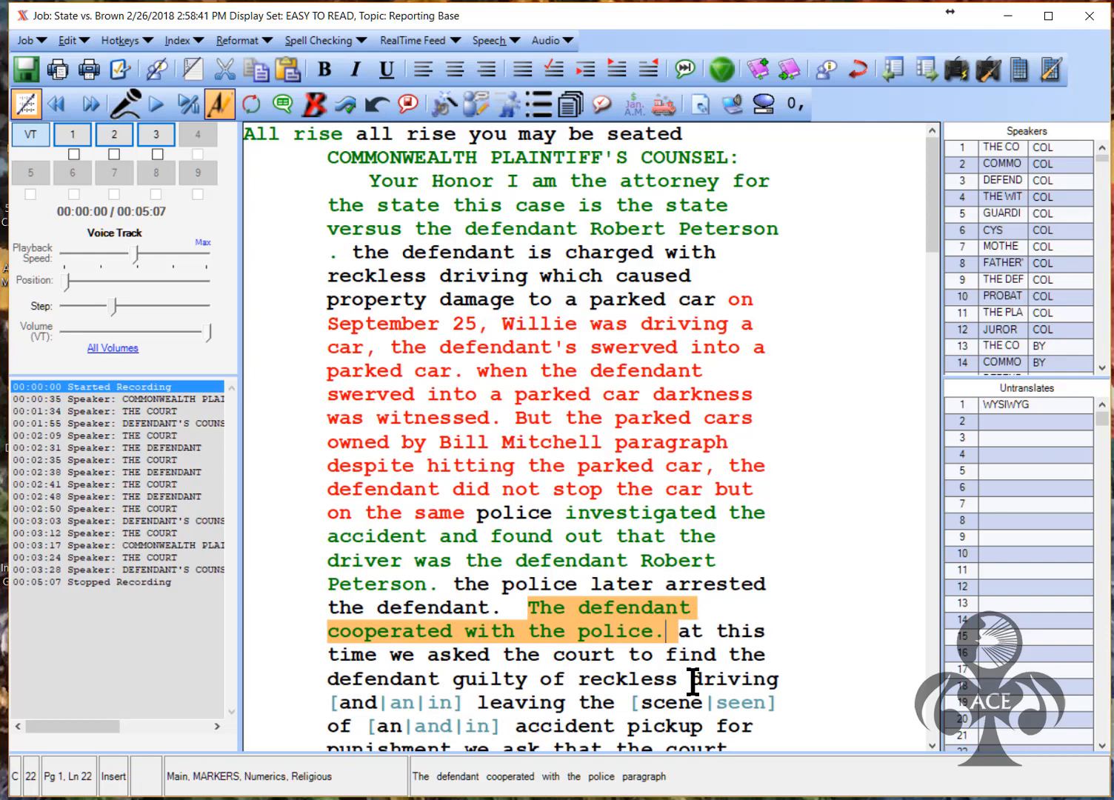
pyautogui.press('Right')
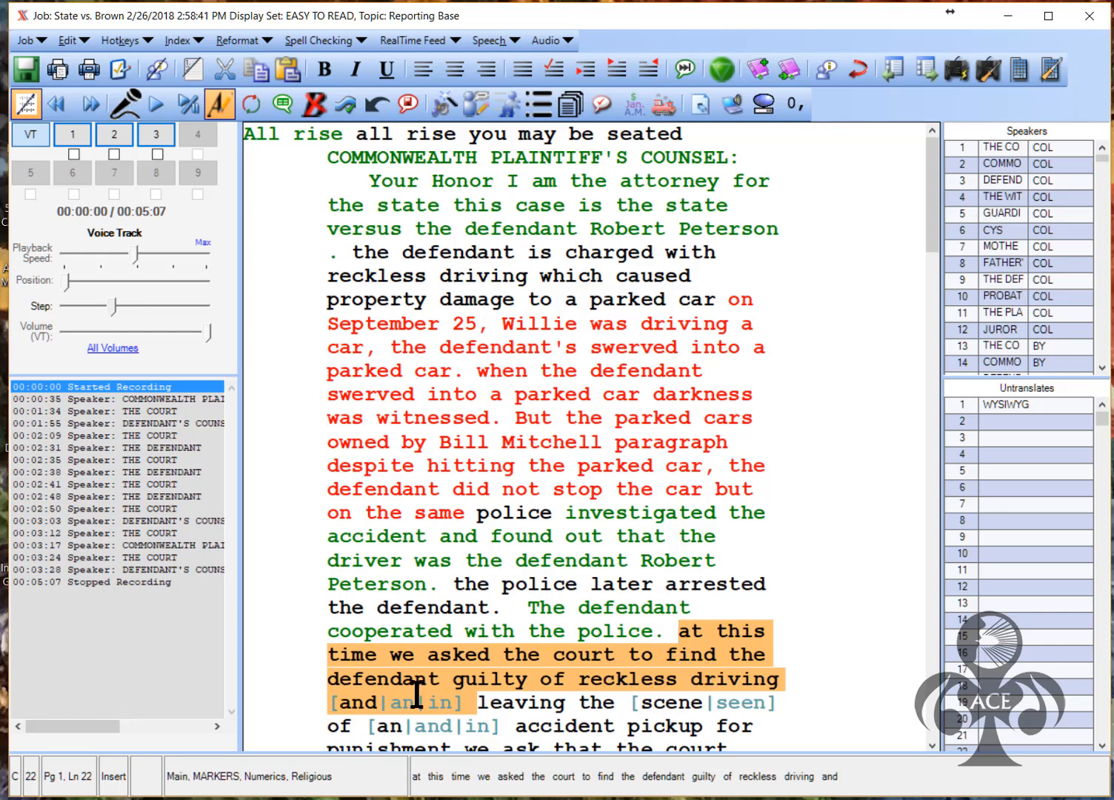
# Resolve the bracketed choices to 'and', 'scene' and 'an', and trim 'asked' to 'ask'
pyautogui.doubleClick(372, 706)
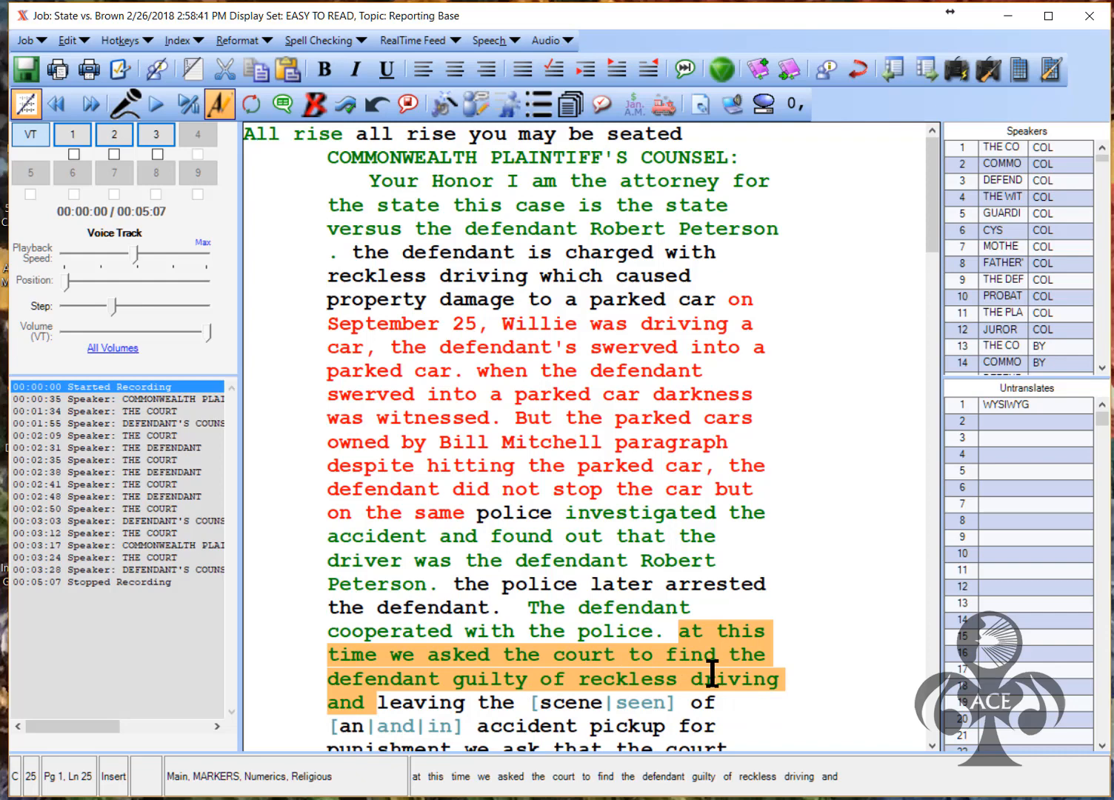
pyautogui.click(490, 655)
pyautogui.press('BackSpace')
pyautogui.press('BackSpace')
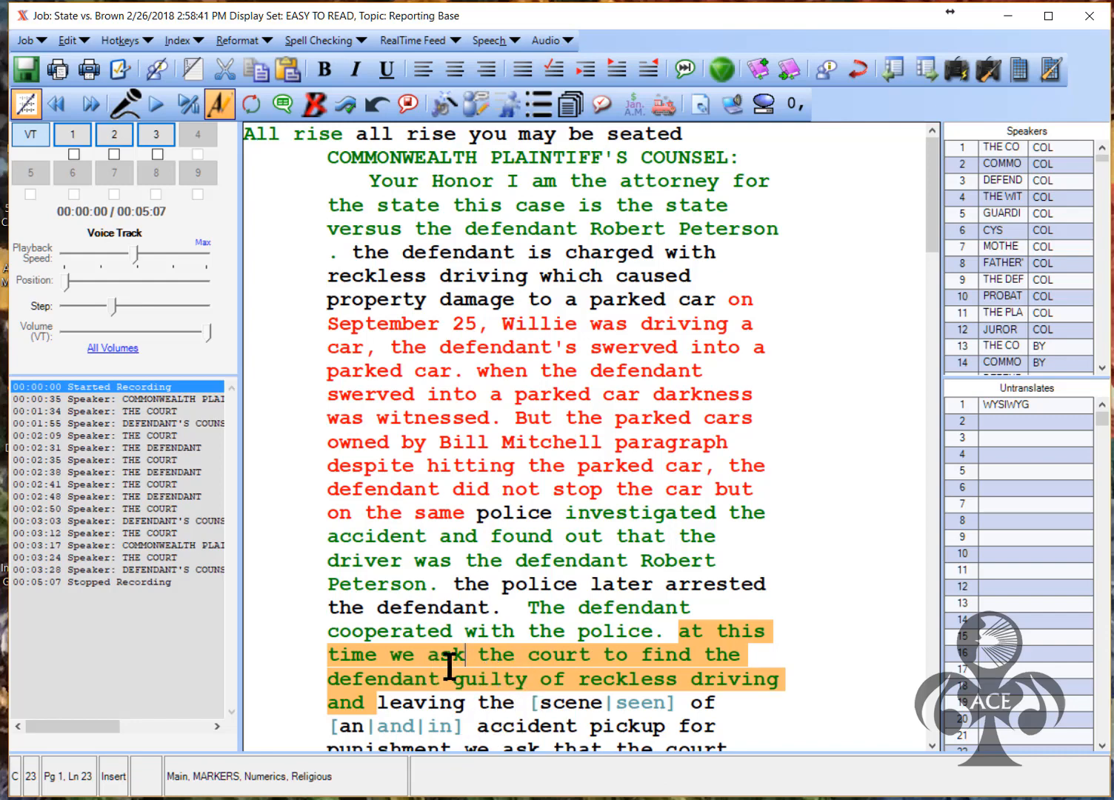
pyautogui.click(565, 712)
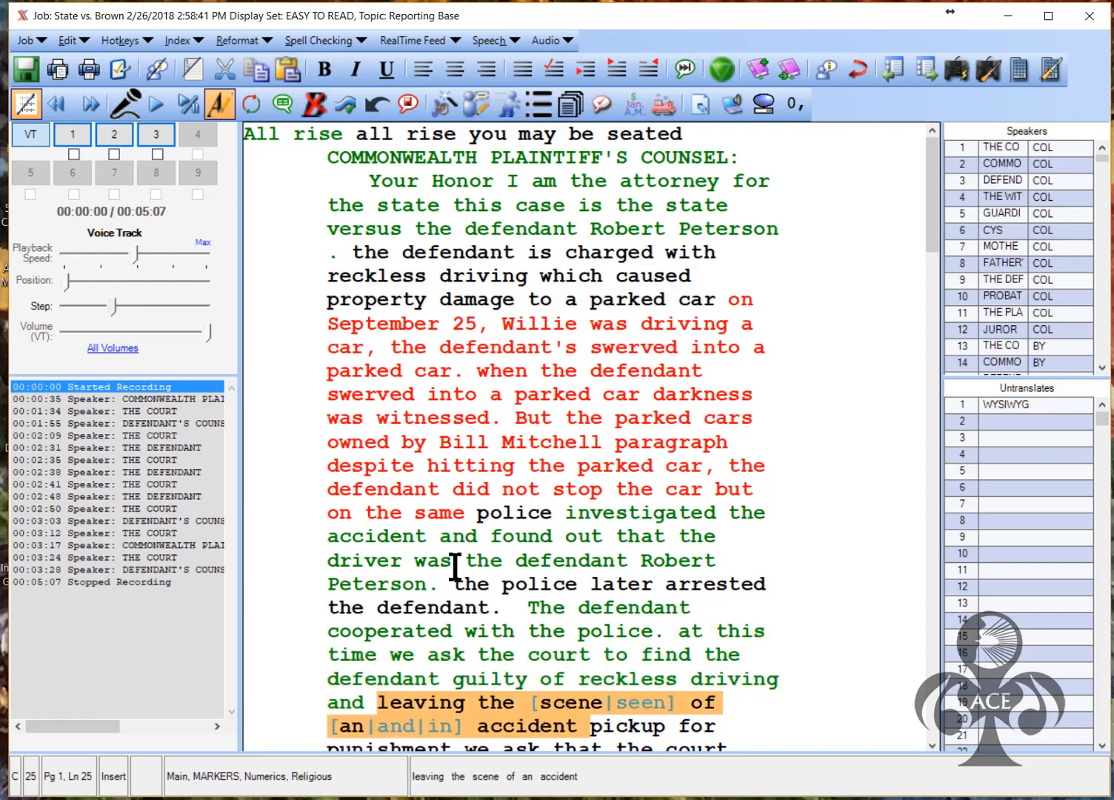
pyautogui.click(567, 705)
pyautogui.click(666, 709)
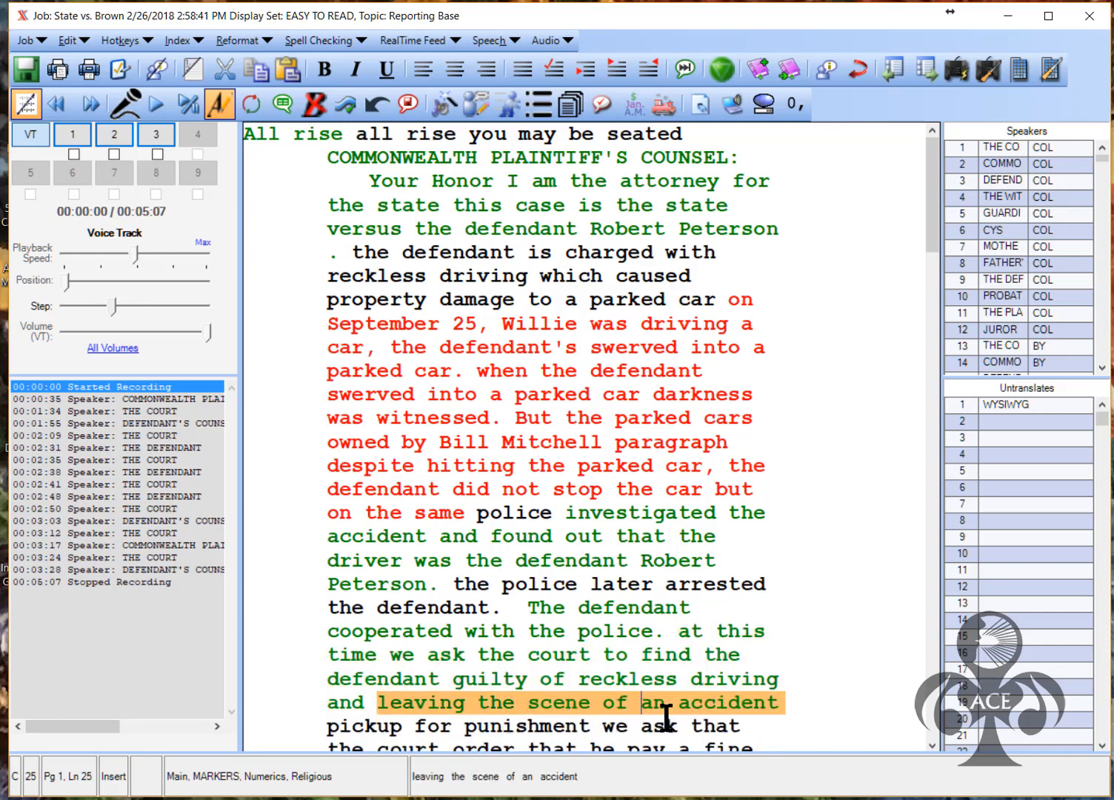
# Replace 'pickup' with a period and delete 'per' after $5000
pyautogui.click(465, 731)
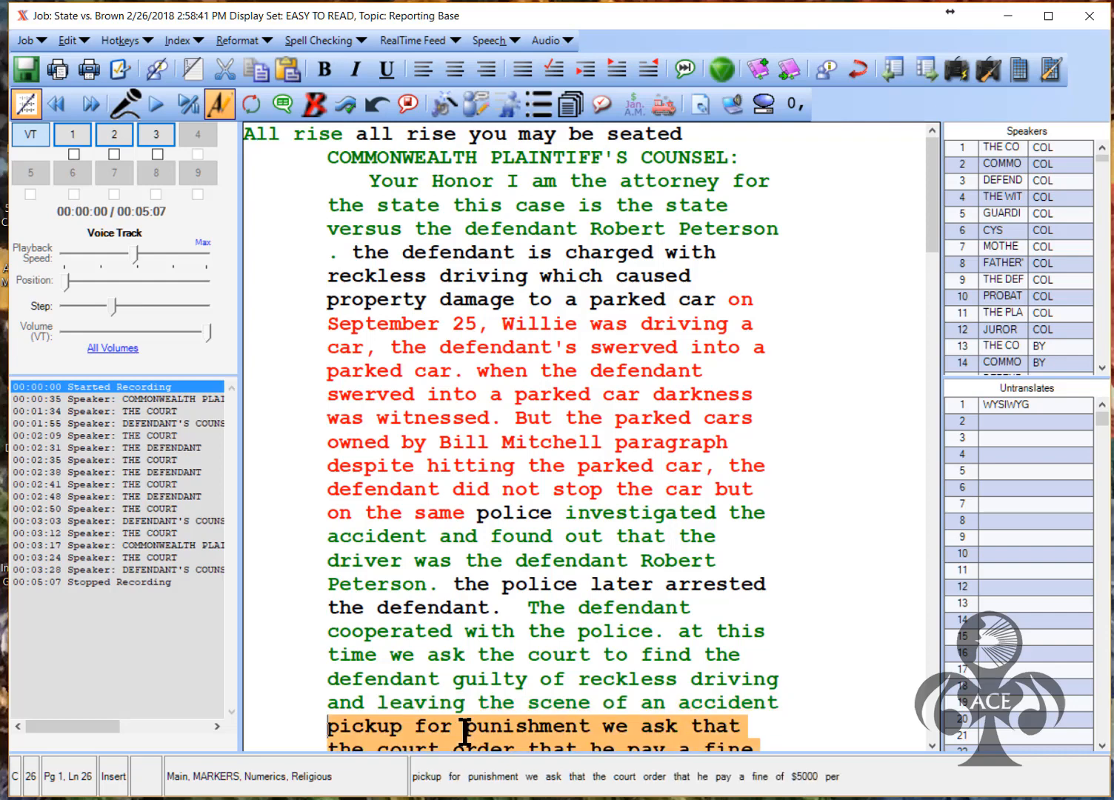
pyautogui.moveTo(414, 727); pyautogui.dragTo(326, 730)
pyautogui.press('Delete')
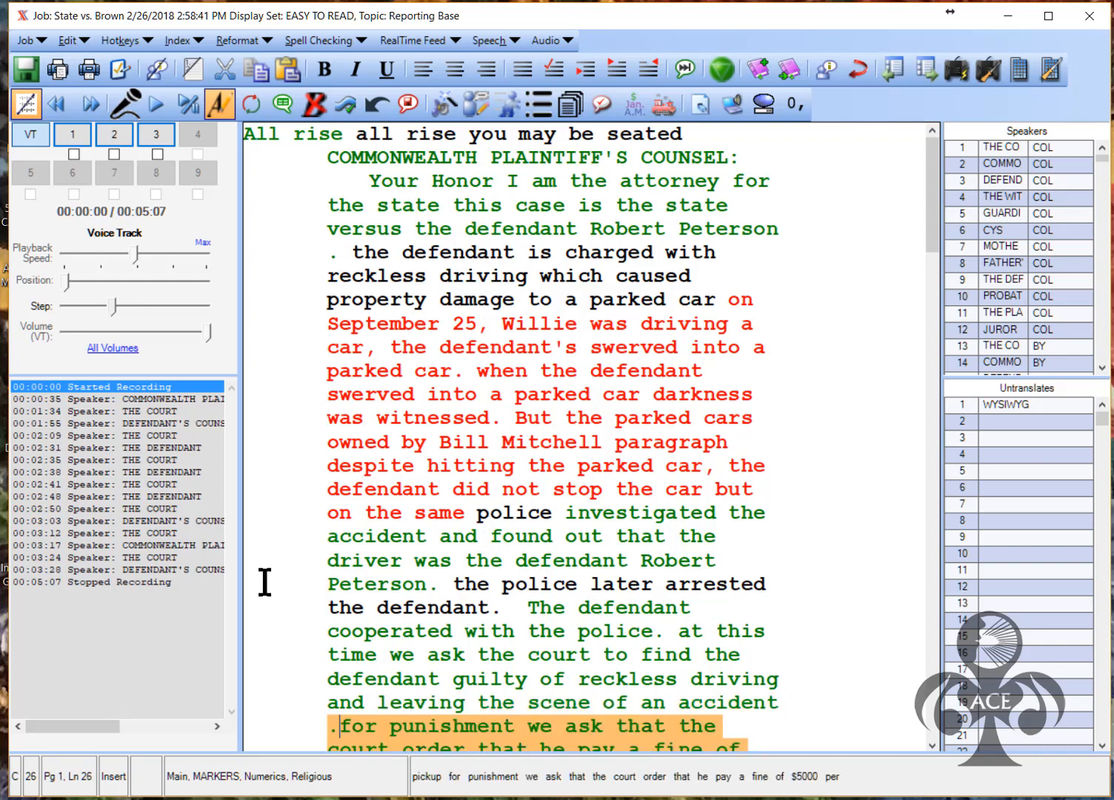
pyautogui.write('.')
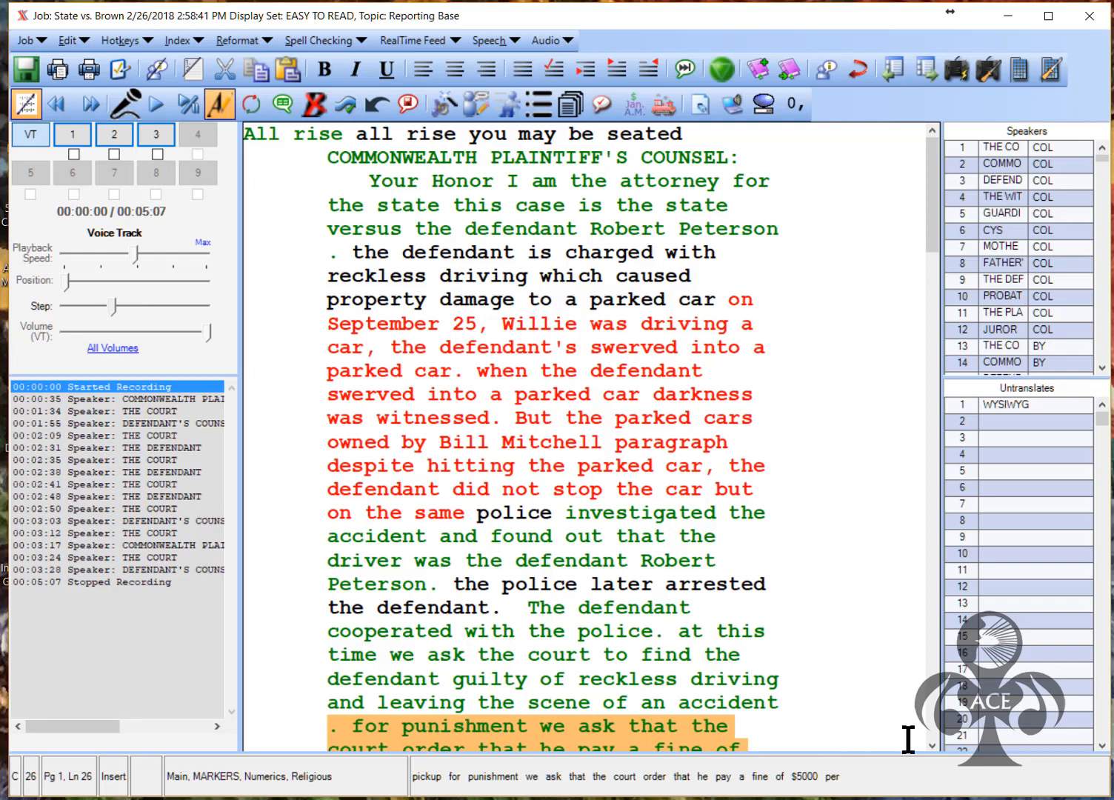
pyautogui.scroll(-2, 751, 617)
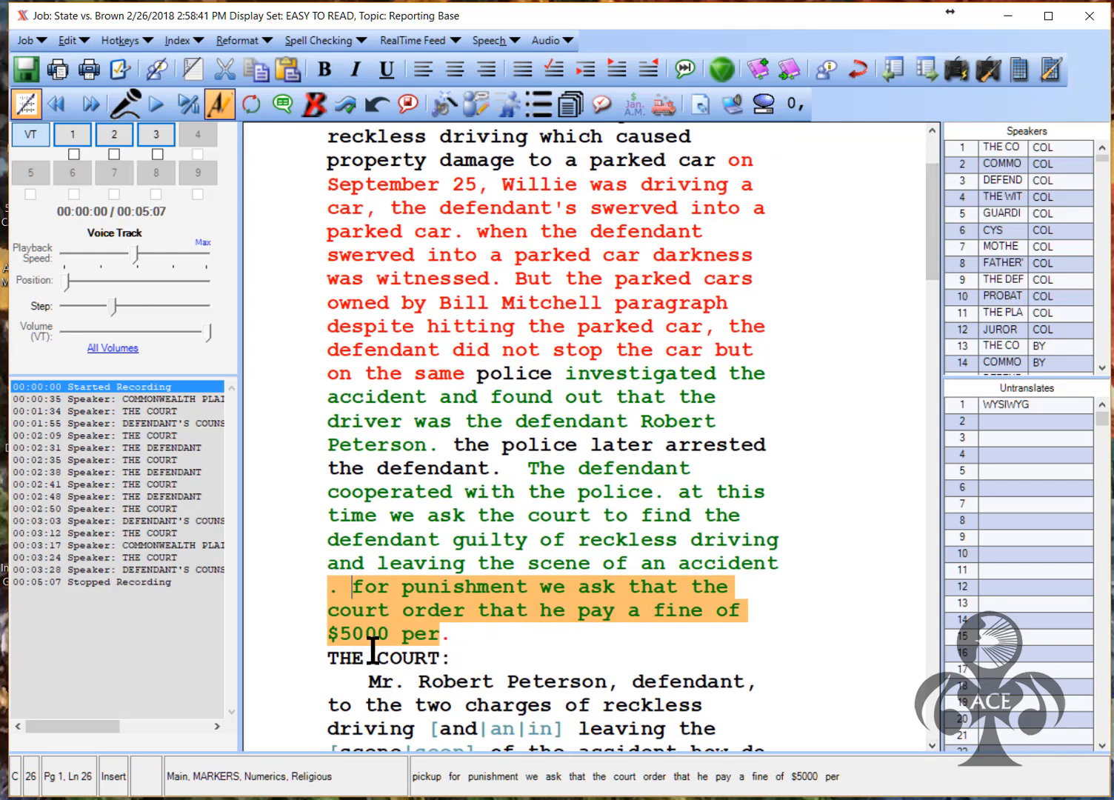
pyautogui.hotkey('shift', 'Left')
pyautogui.hotkey('shift', 'Left')
pyautogui.hotkey('shift', 'Left')
pyautogui.hotkey('shift', 'Left')
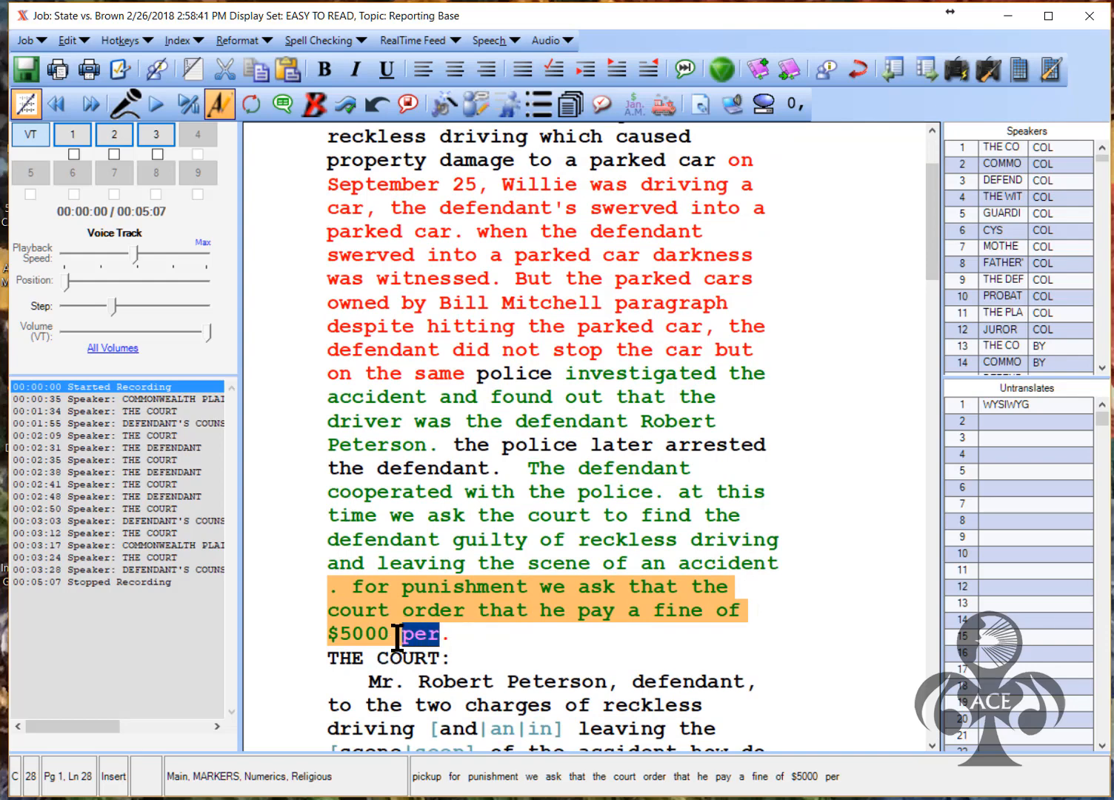
pyautogui.press('BackSpace')
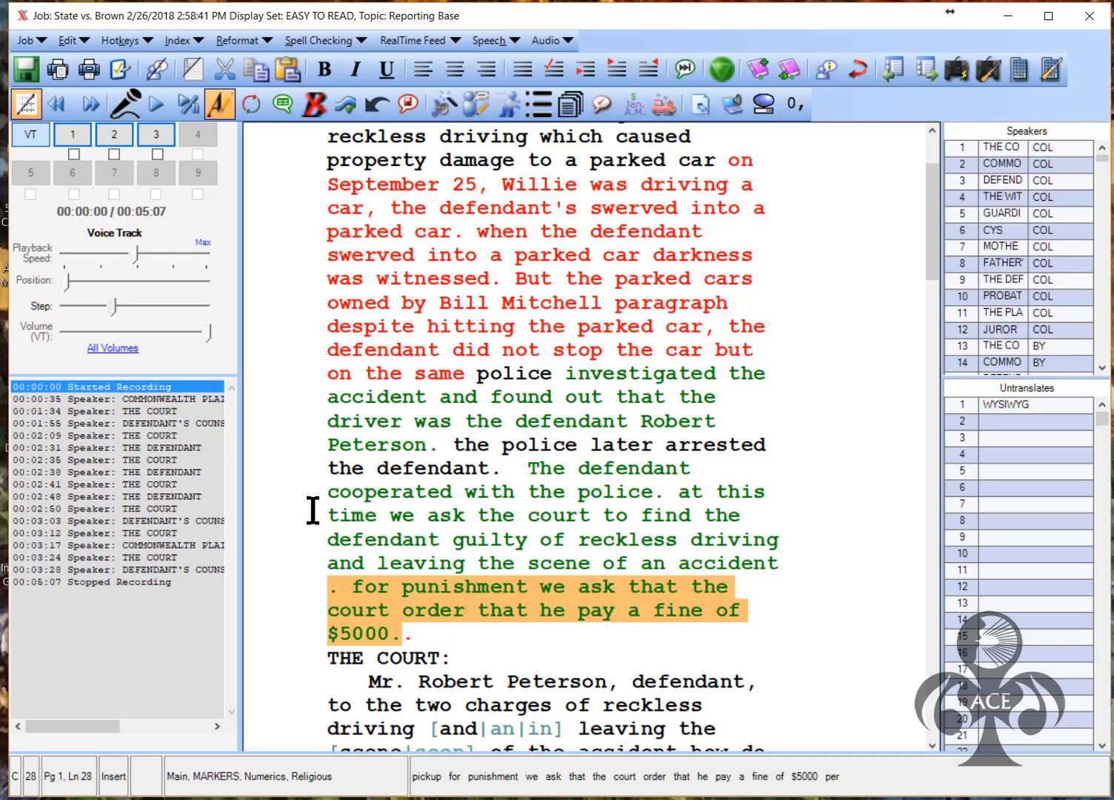
pyautogui.press('End')
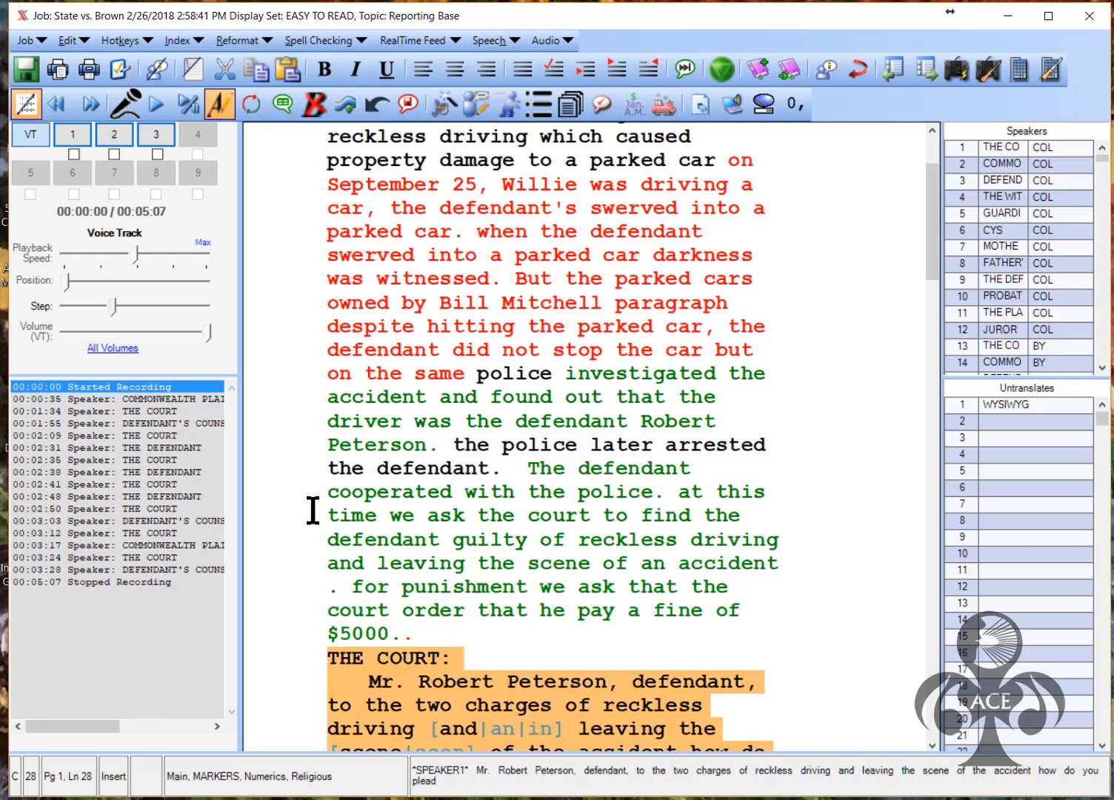
# In the court's plea question, resolve the choices to 'and', 'scene' and 'or'
pyautogui.scroll(-1, 745, 604)
pyautogui.scroll(-5, 744, 603)
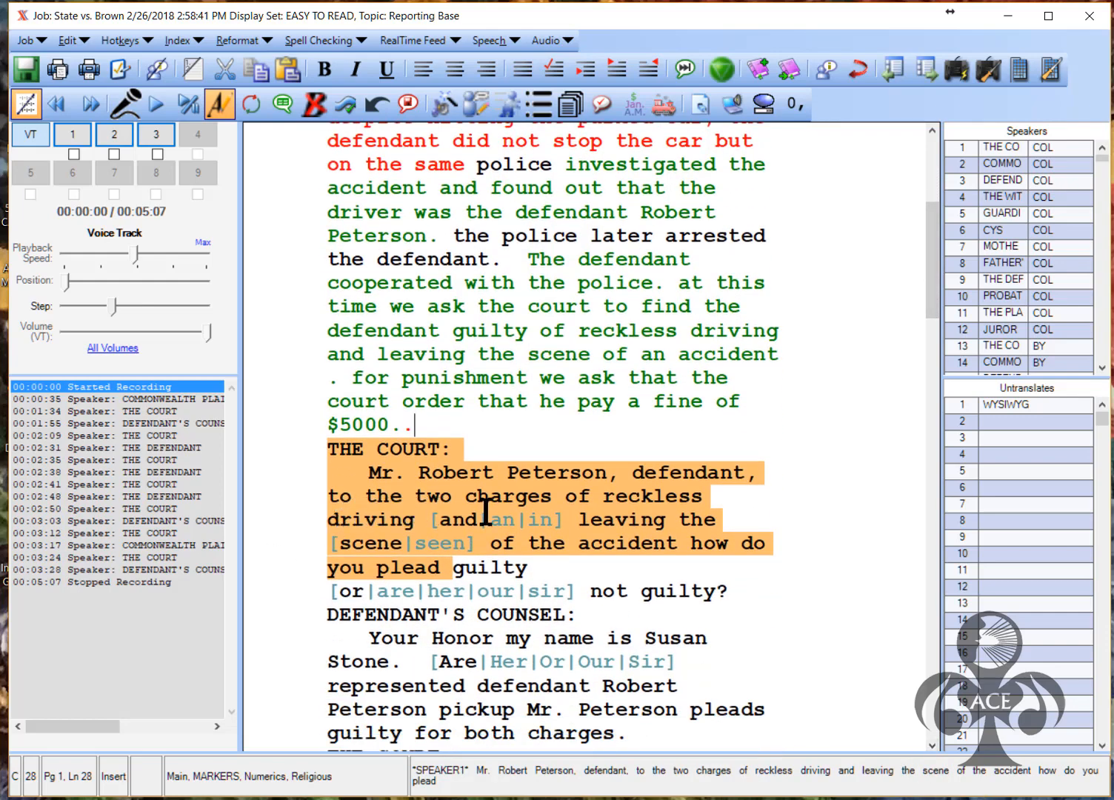
pyautogui.doubleClick(464, 520)
pyautogui.doubleClick(673, 523)
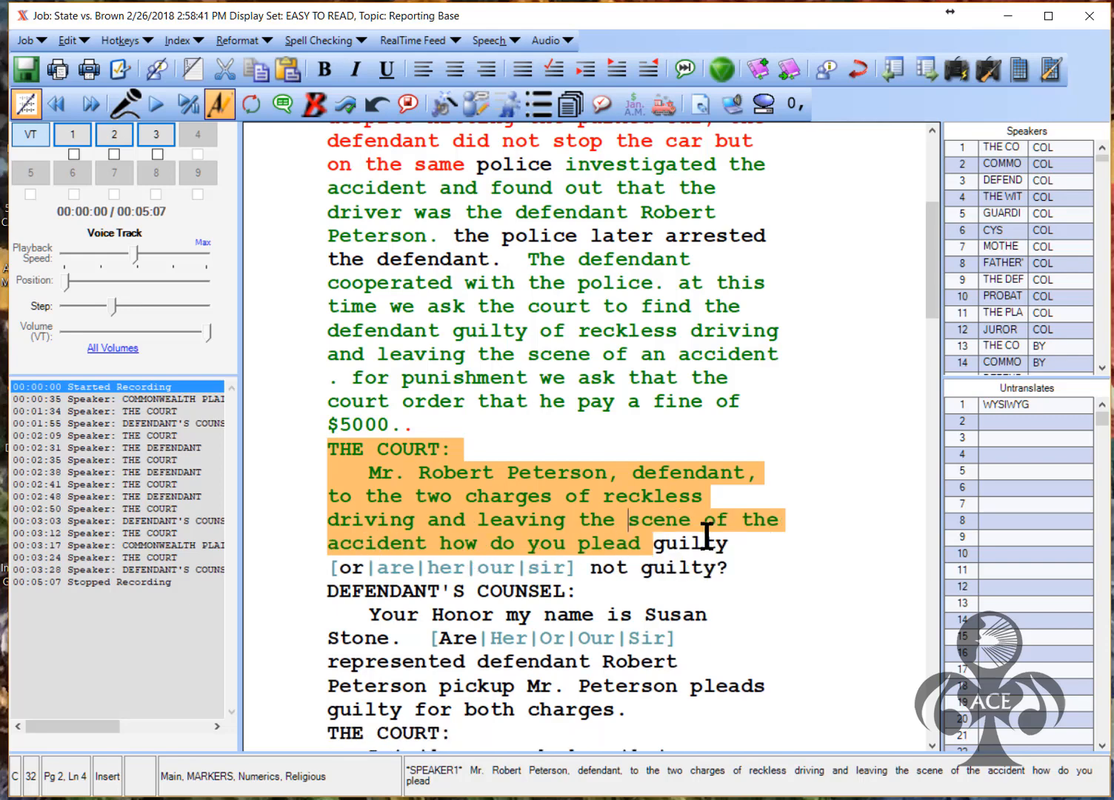
pyautogui.click(637, 549)
pyautogui.doubleClick(355, 571)
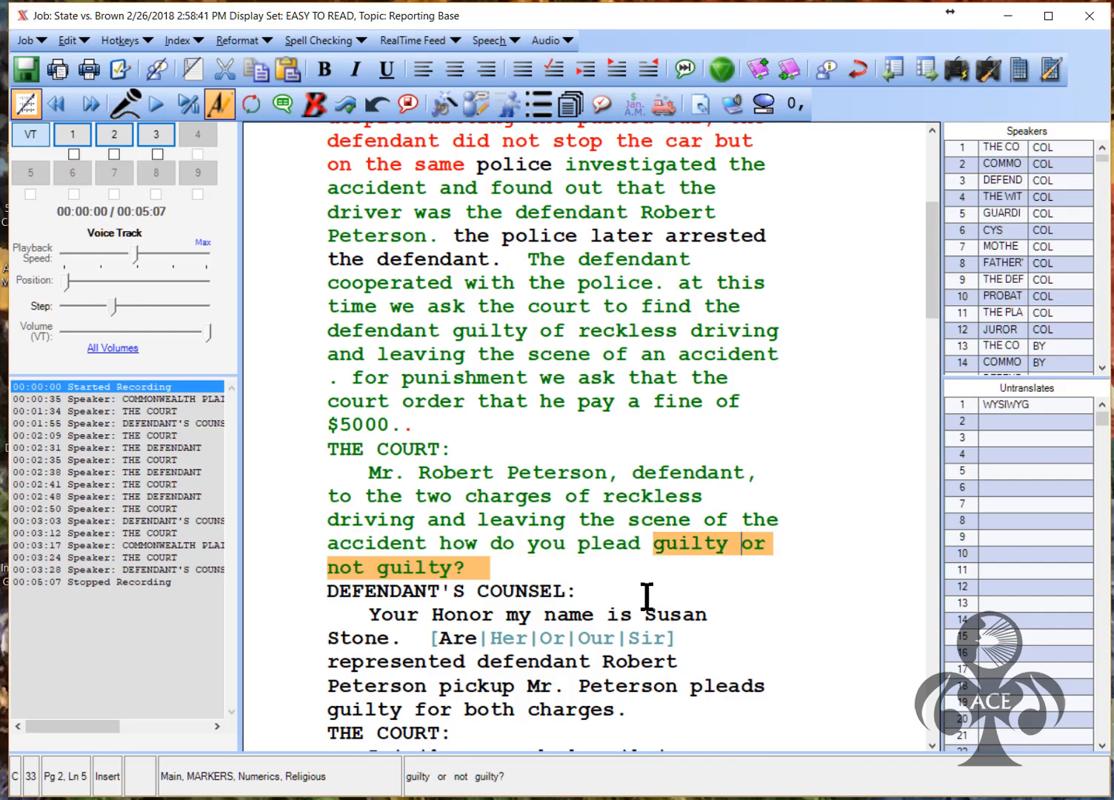
pyautogui.press('Down')
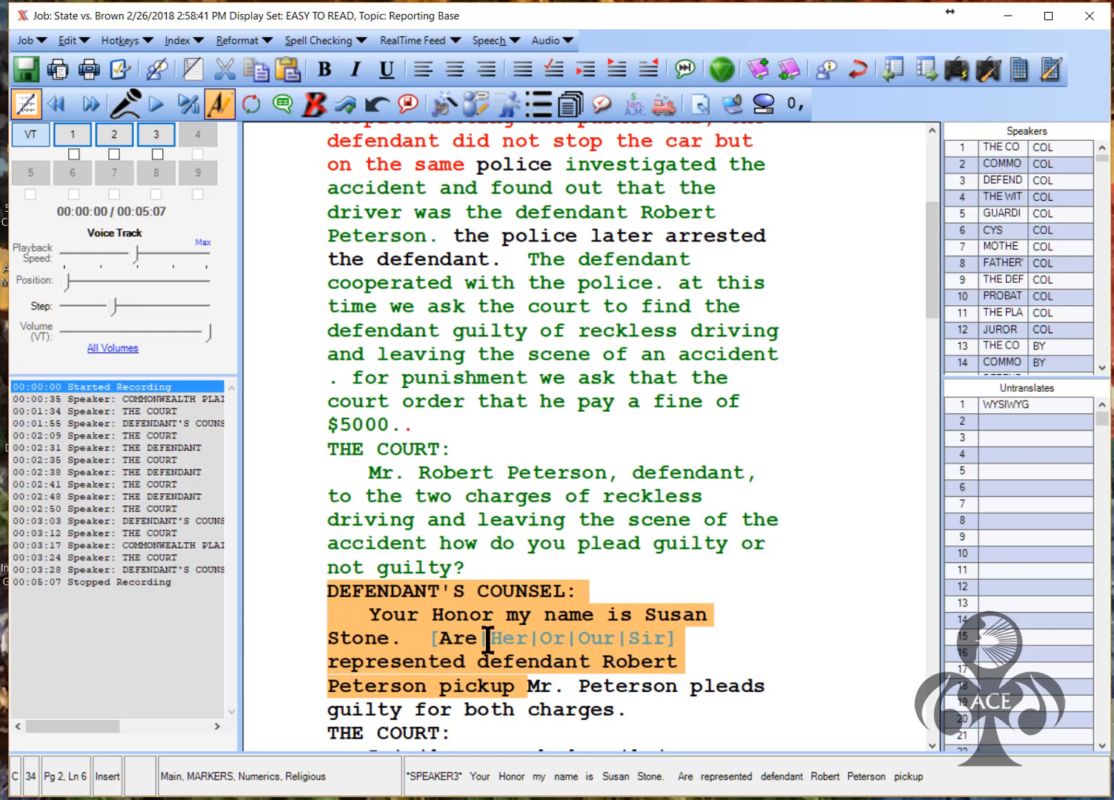
pyautogui.press('1')
pyautogui.press('Delete')
pyautogui.press('Delete')
pyautogui.press('Delete')
pyautogui.write('I represented defendant')
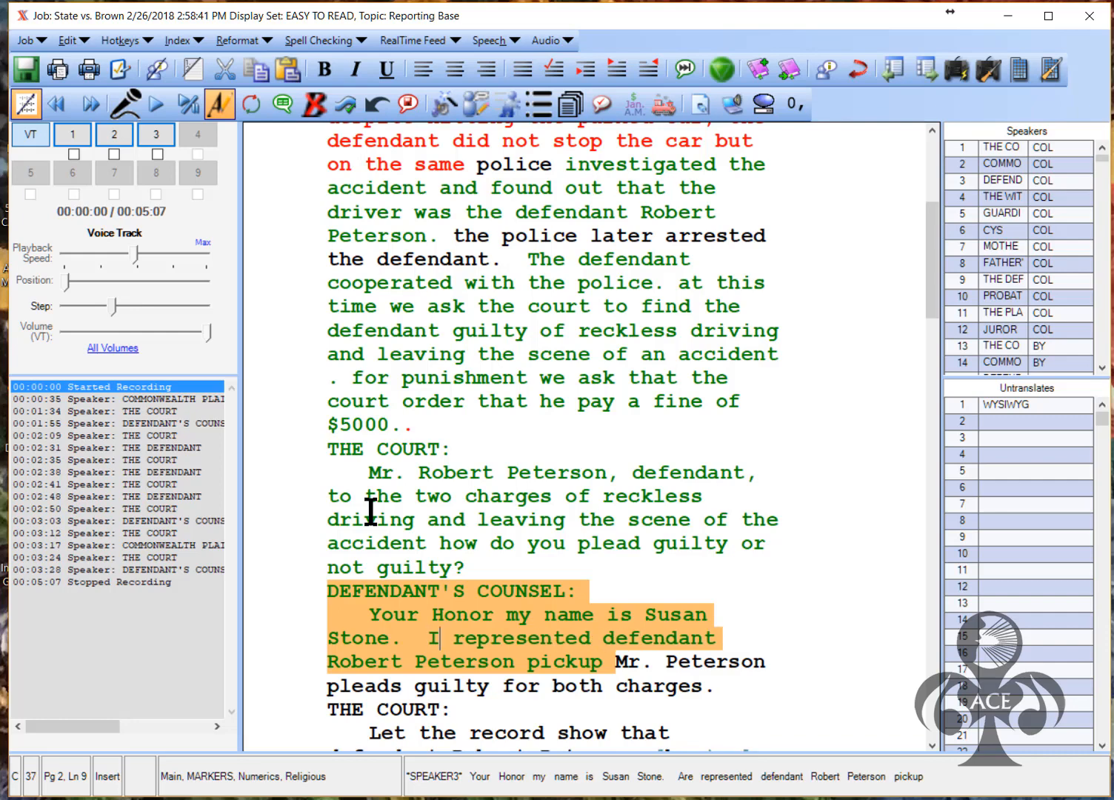
pyautogui.click(590, 640)
pyautogui.press('BackSpace')
pyautogui.press('BackSpace')
pyautogui.write('the')
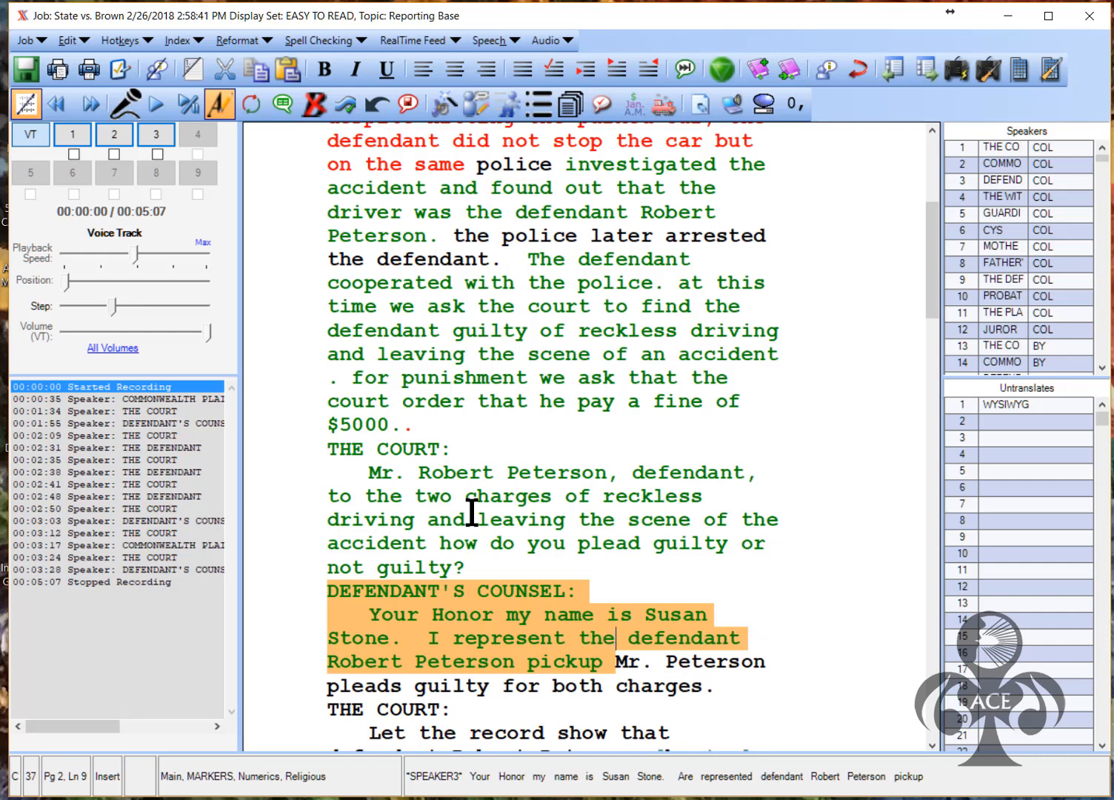
pyautogui.moveTo(603, 661); pyautogui.dragTo(514, 662)
pyautogui.write('.')
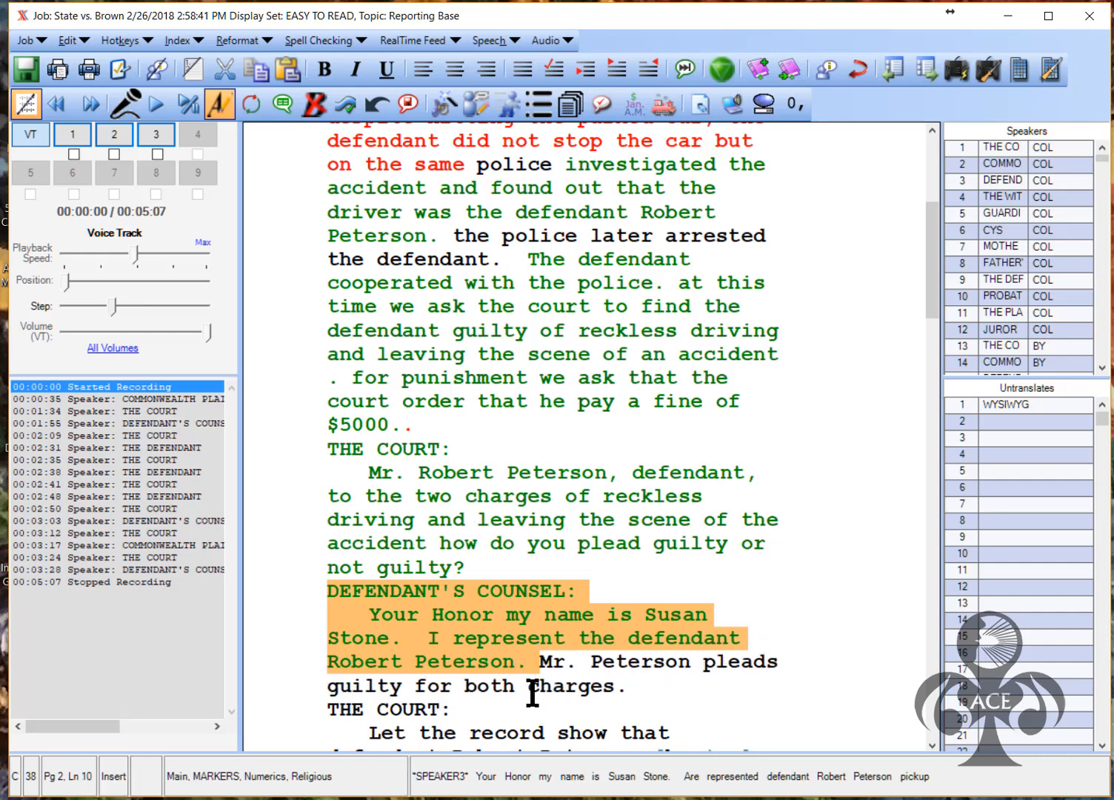
pyautogui.press('Right')
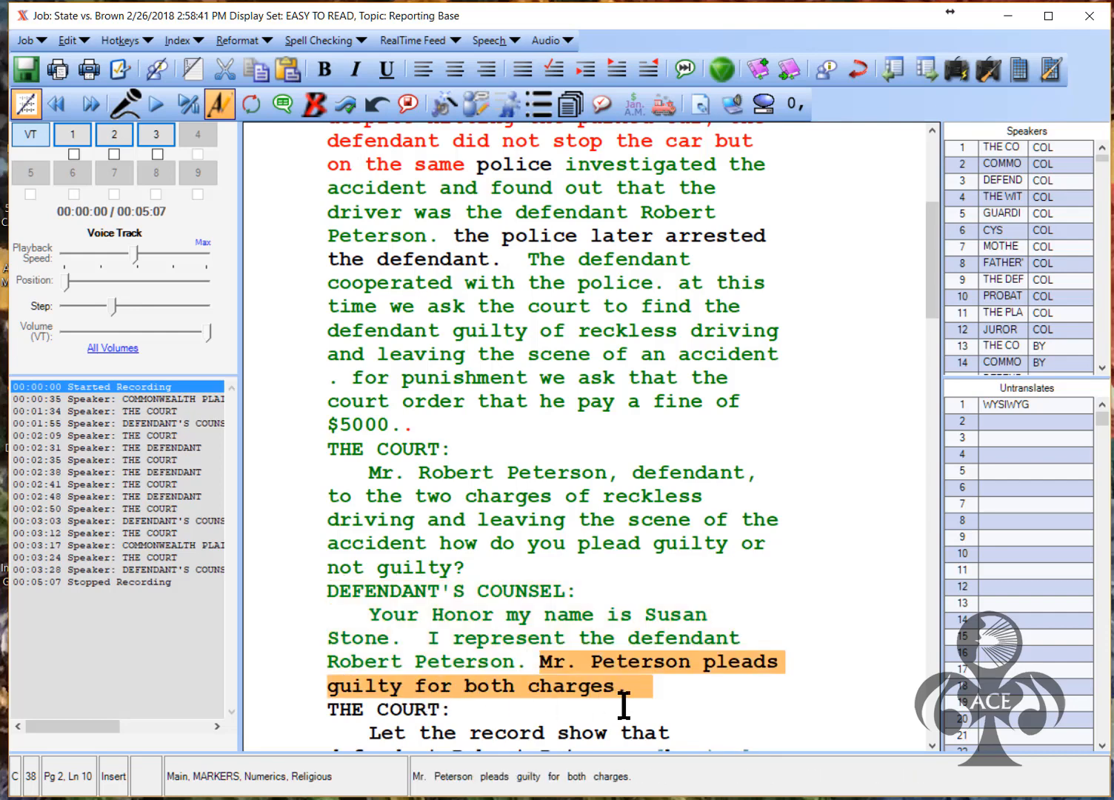
# Turn off Correction Mode and send the corrections to speech training
pyautogui.scroll(-3, 740, 592)
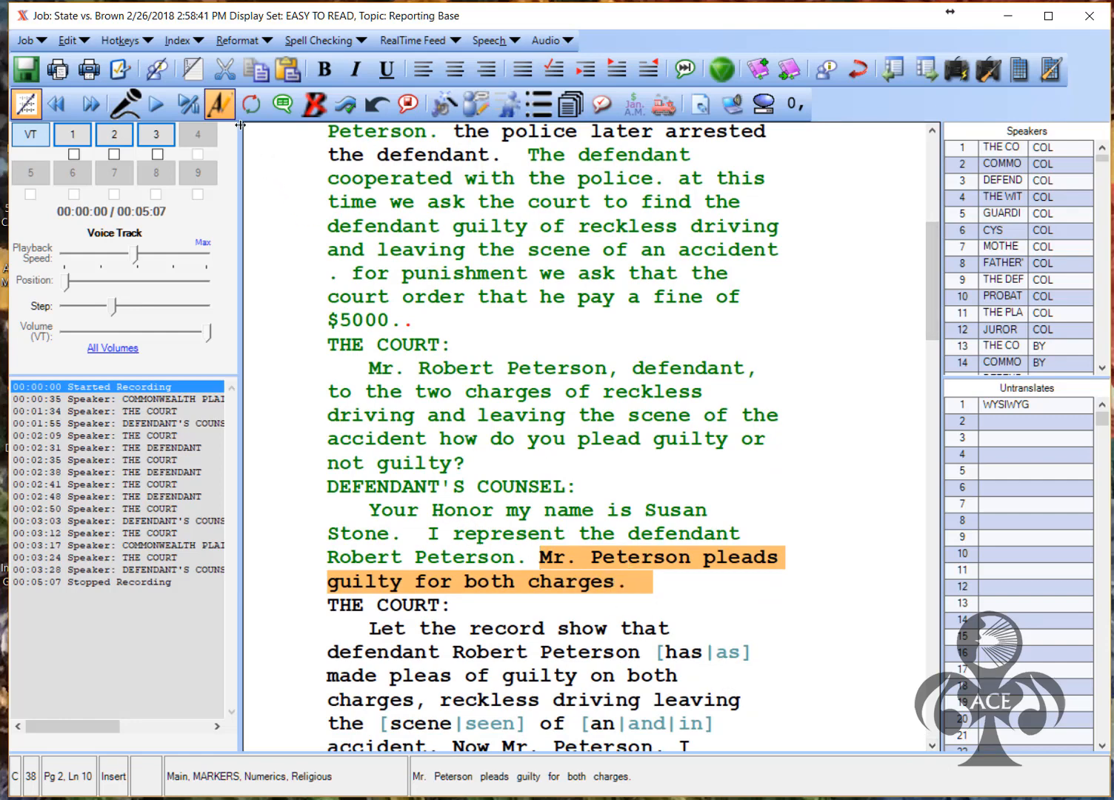
pyautogui.click(216, 98)
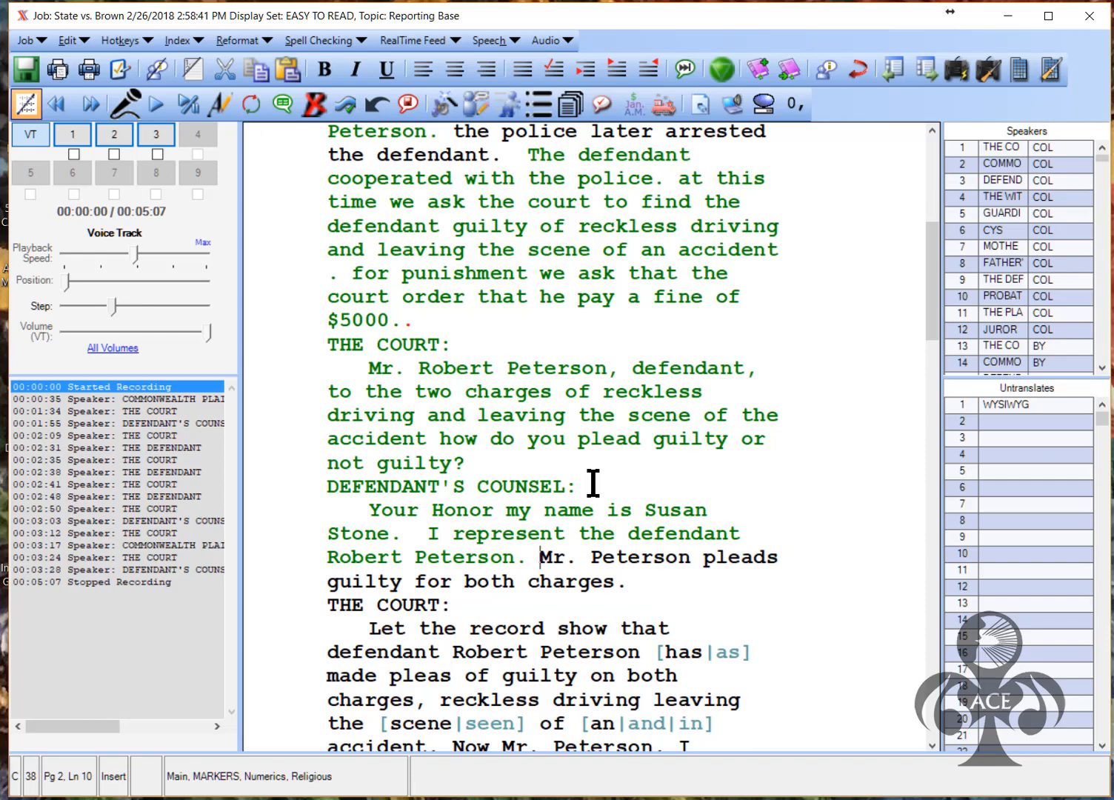
pyautogui.click(281, 103)
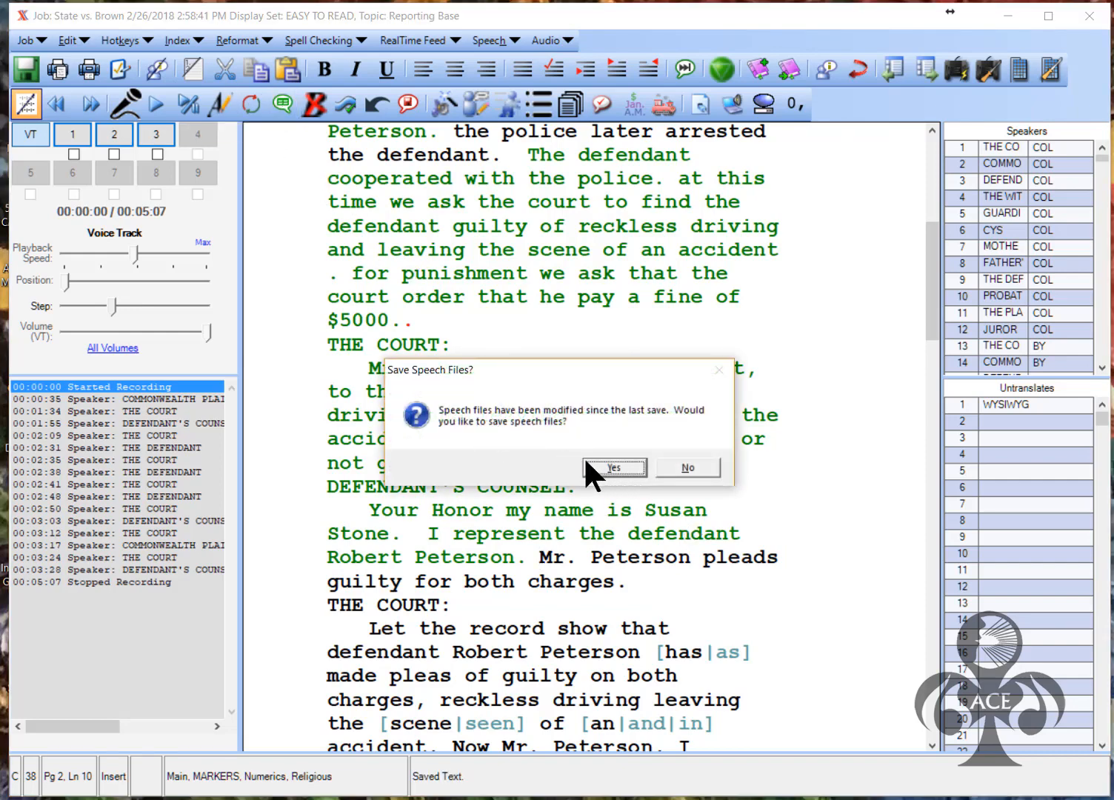
pyautogui.click(615, 467)
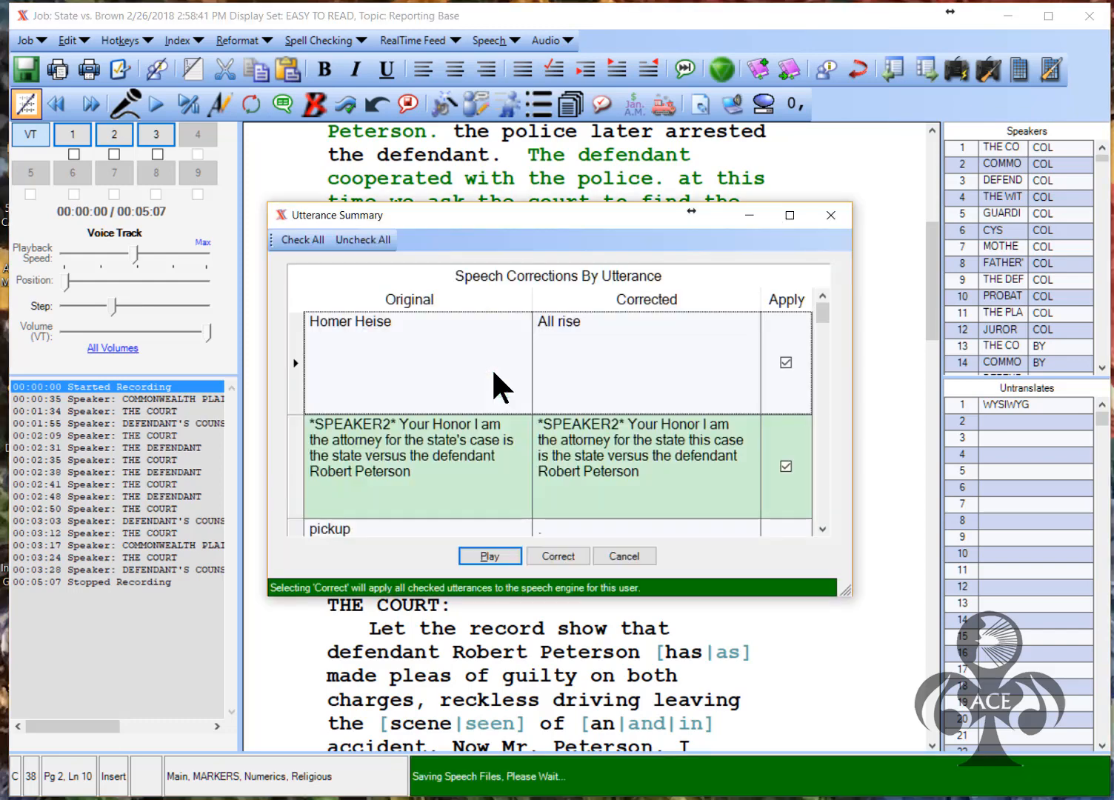
pyautogui.moveTo(600, 595); pyautogui.dragTo(592, 750)
pyautogui.moveTo(550, 204); pyautogui.dragTo(445, 35)
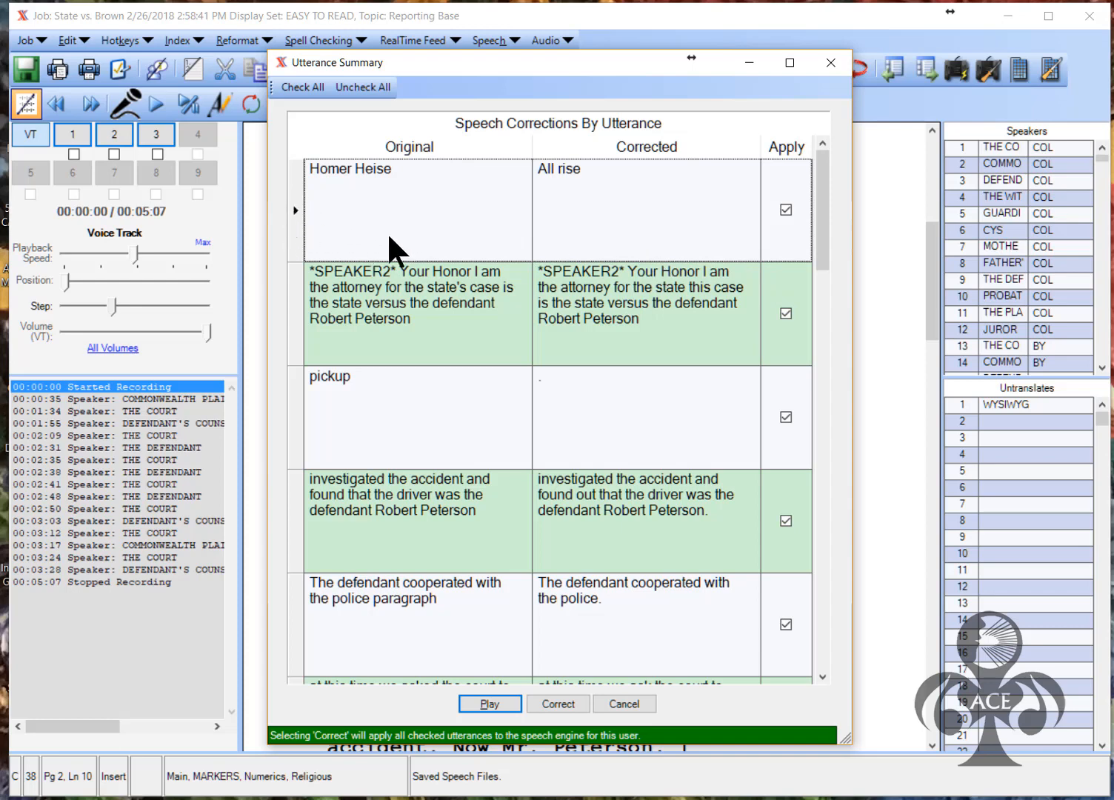
pyautogui.click(483, 702)
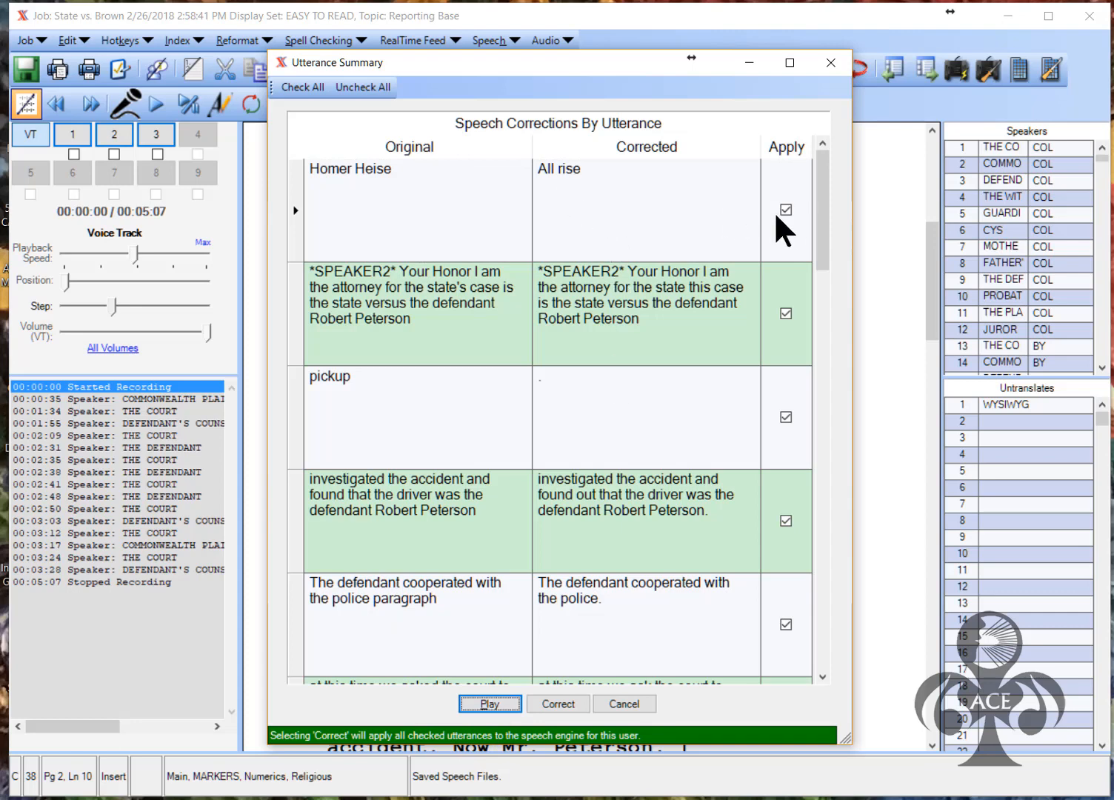
pyautogui.click(296, 328)
pyautogui.click(485, 703)
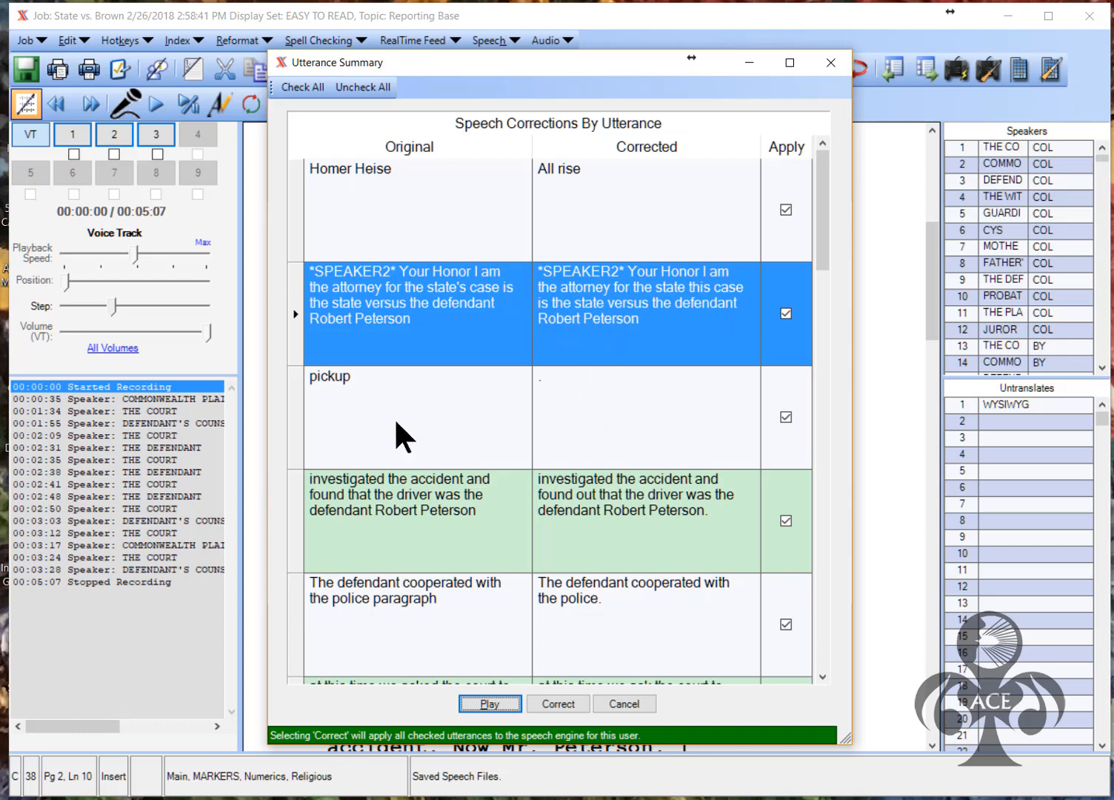
pyautogui.click(294, 420)
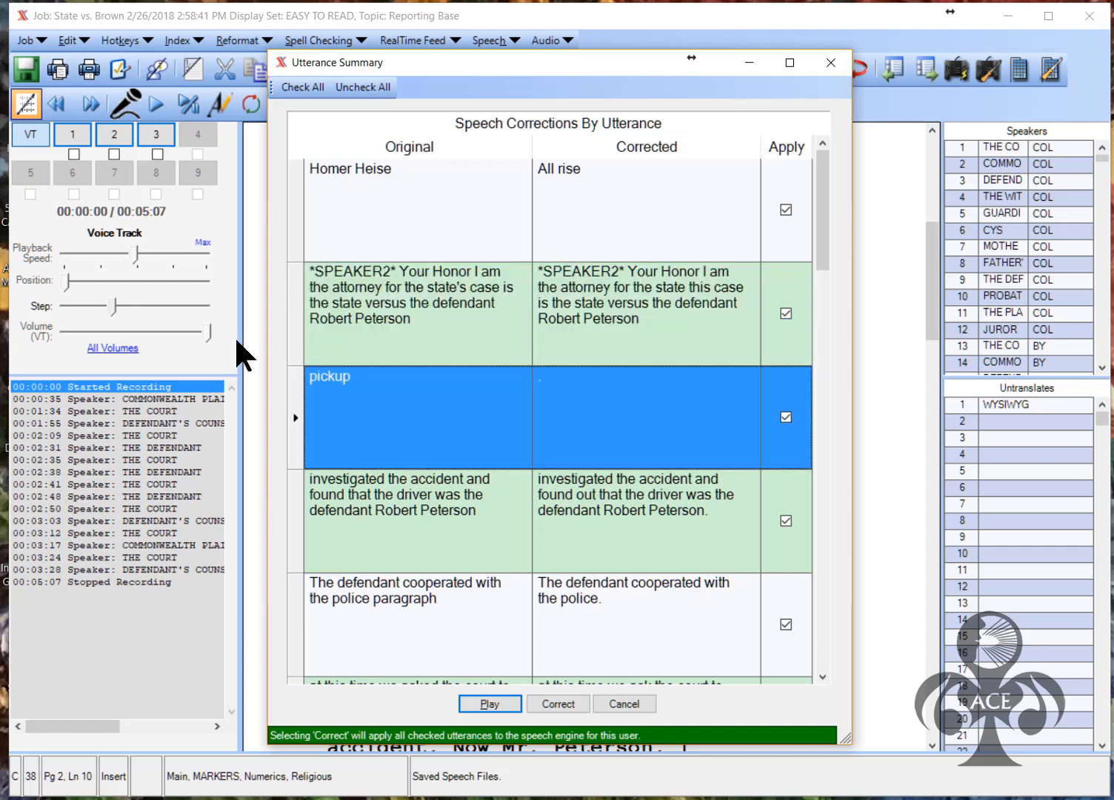
pyautogui.click(480, 699)
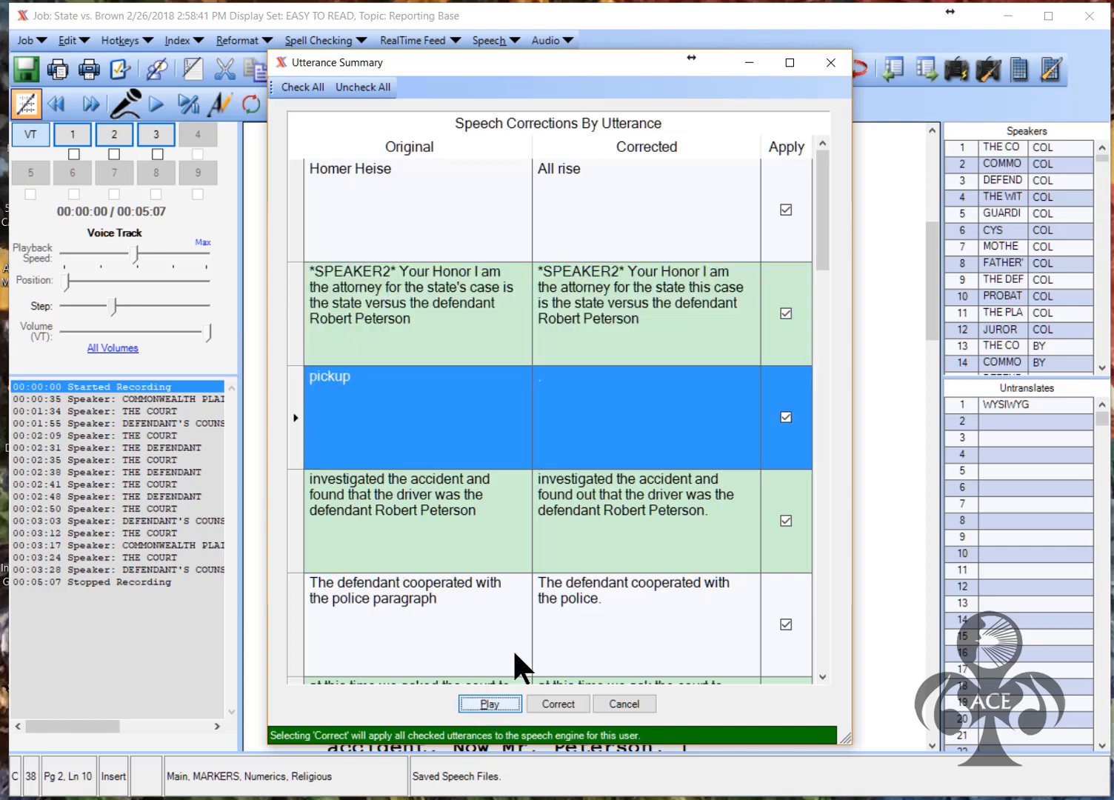
pyautogui.click(293, 522)
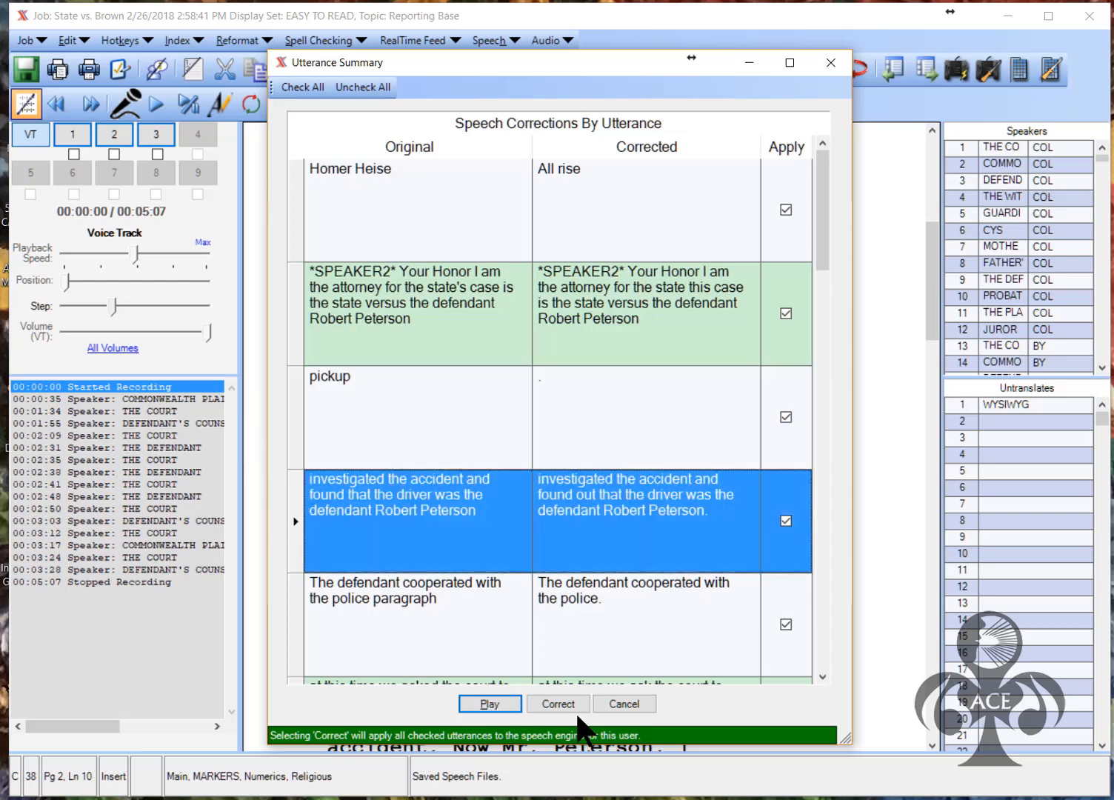
pyautogui.click(508, 702)
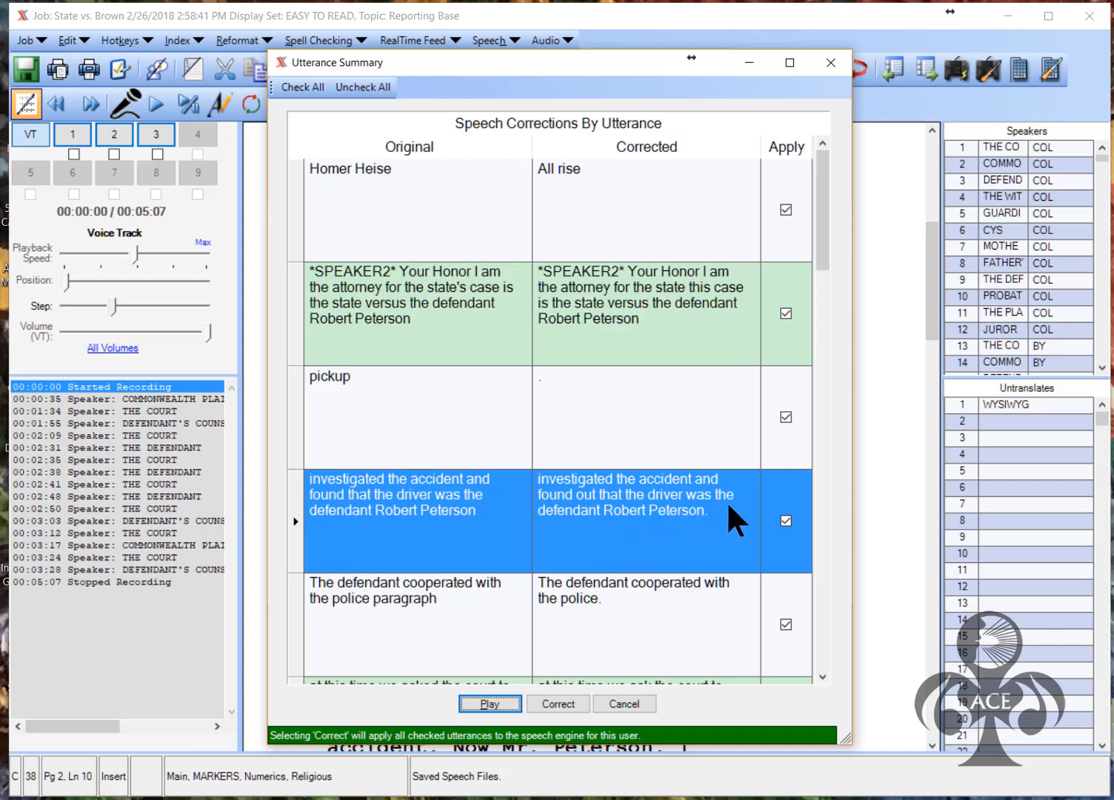
pyautogui.click(822, 677)
pyautogui.moveTo(823, 471); pyautogui.dragTo(824, 306)
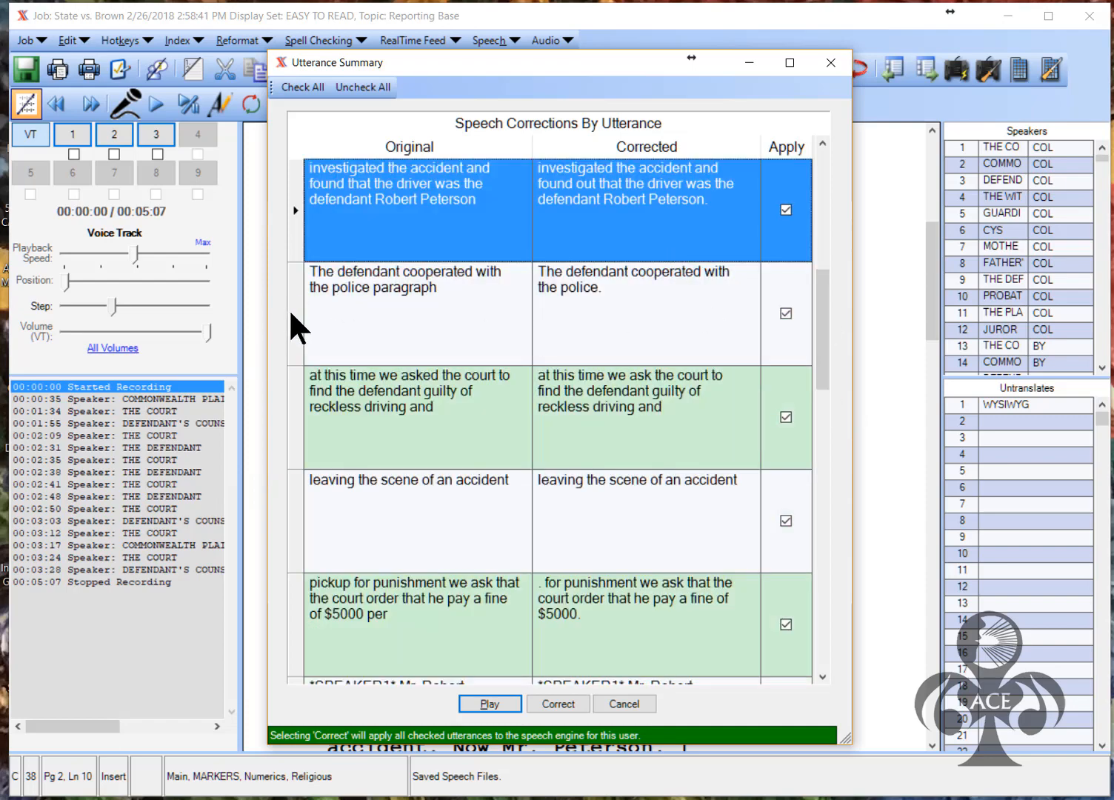
# Play the 'defendant cooperated', 'at this time we asked' and 'leaving the scene' utterances
pyautogui.click(289, 310)
pyautogui.click(492, 707)
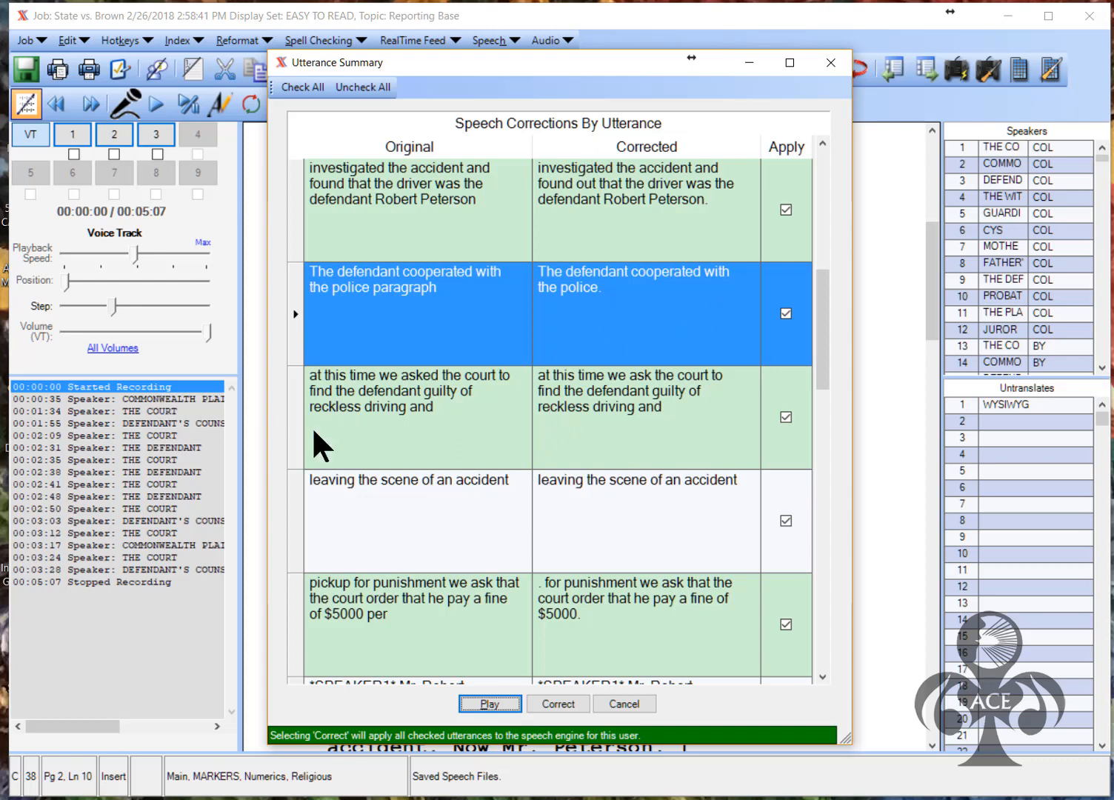
pyautogui.click(291, 437)
pyautogui.click(492, 704)
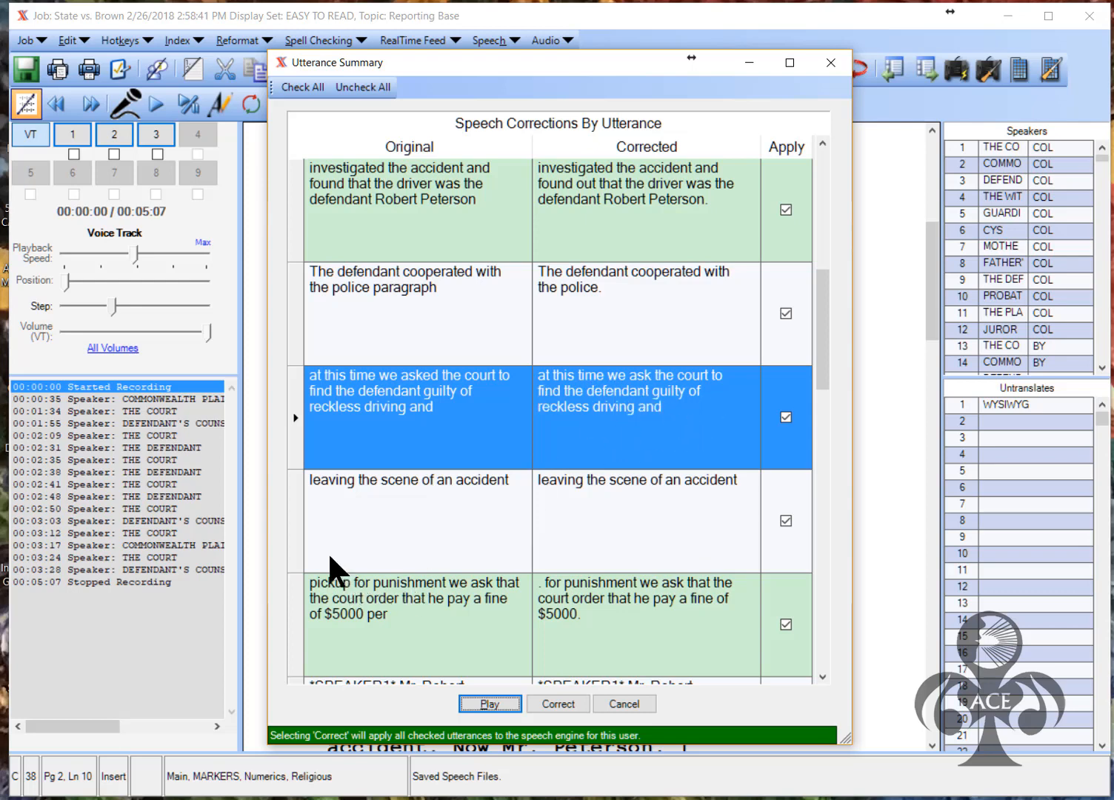
pyautogui.click(297, 535)
pyautogui.click(506, 701)
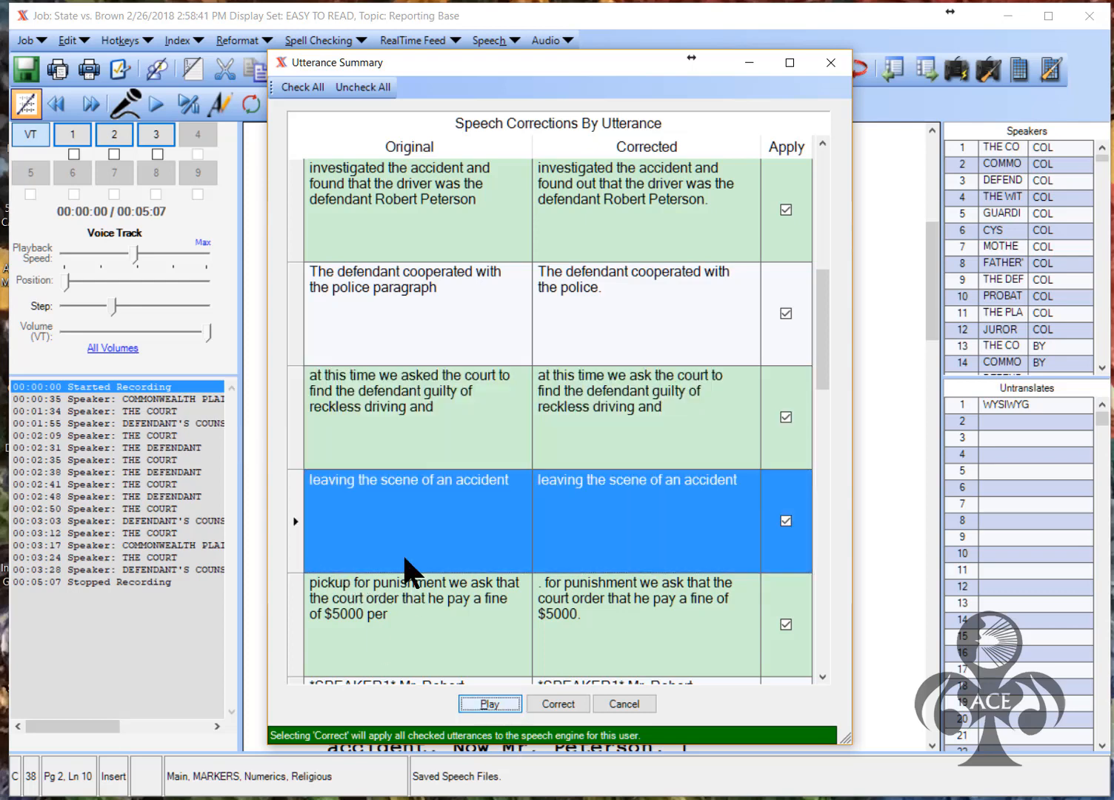
pyautogui.click(822, 676)
pyautogui.click(822, 676)
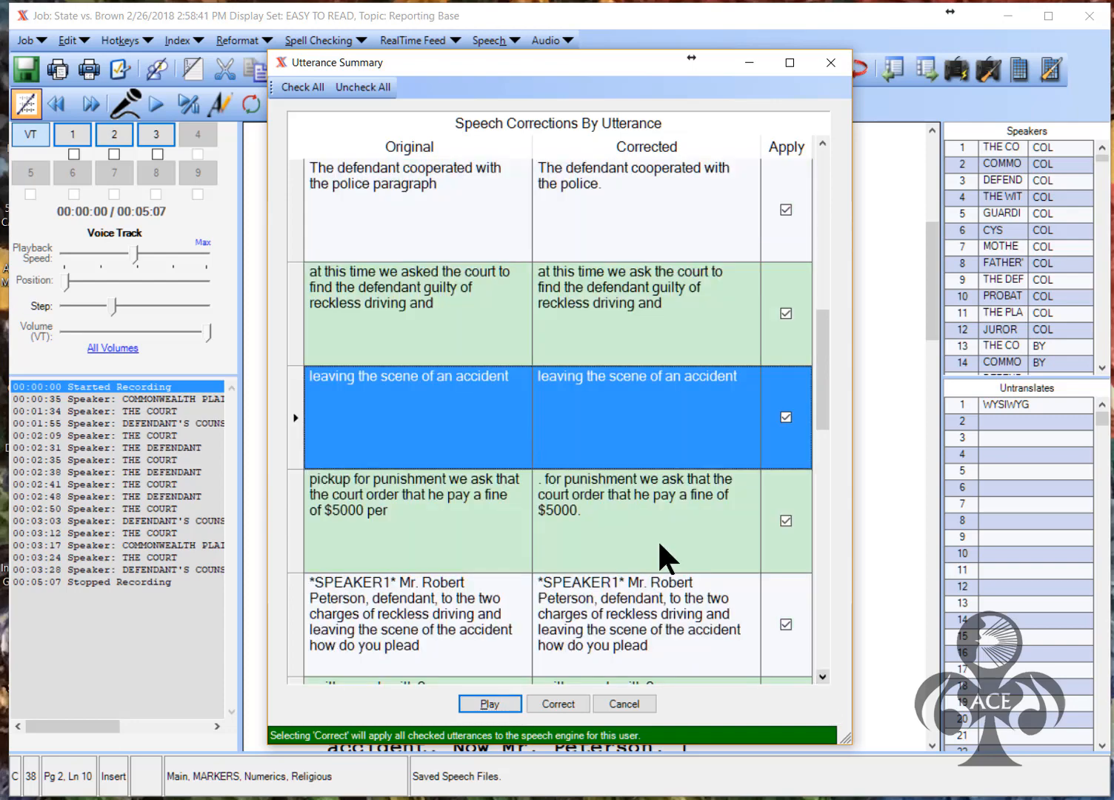
# Play the pickup, SPEAKER1, plea and SPEAKER3 utterances, then apply all checked corrections
pyautogui.click(297, 415)
pyautogui.click(468, 703)
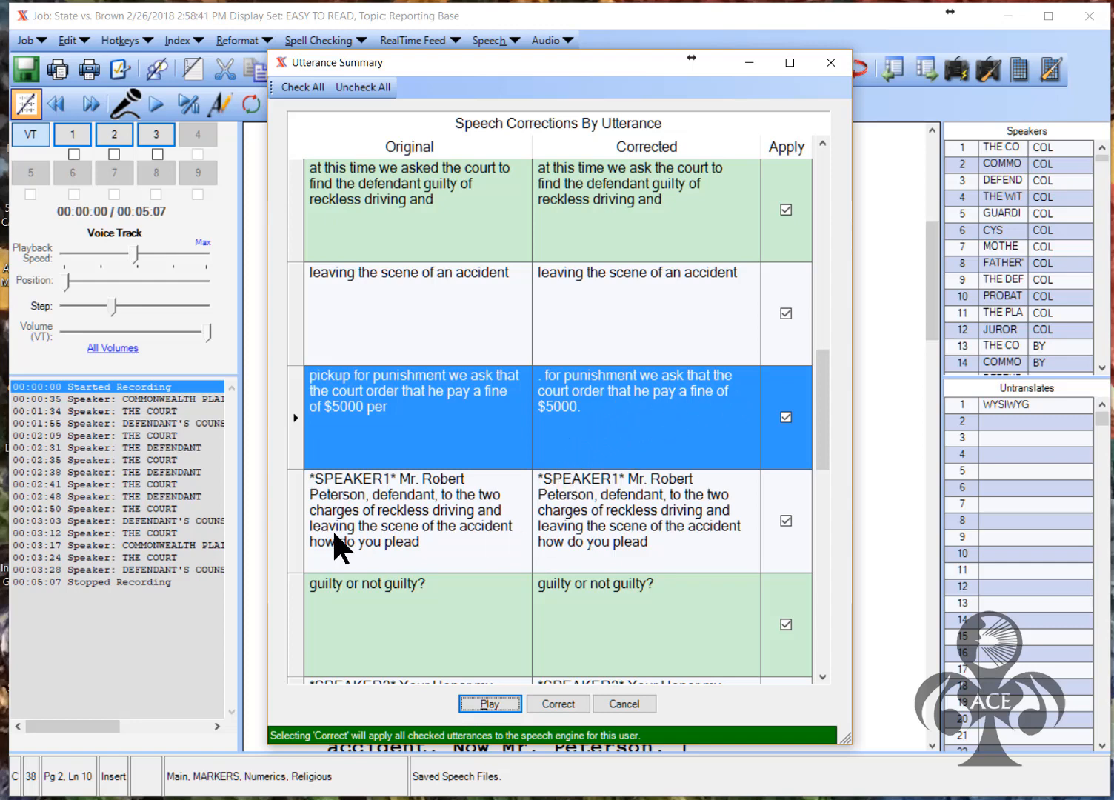
pyautogui.click(299, 531)
pyautogui.click(490, 704)
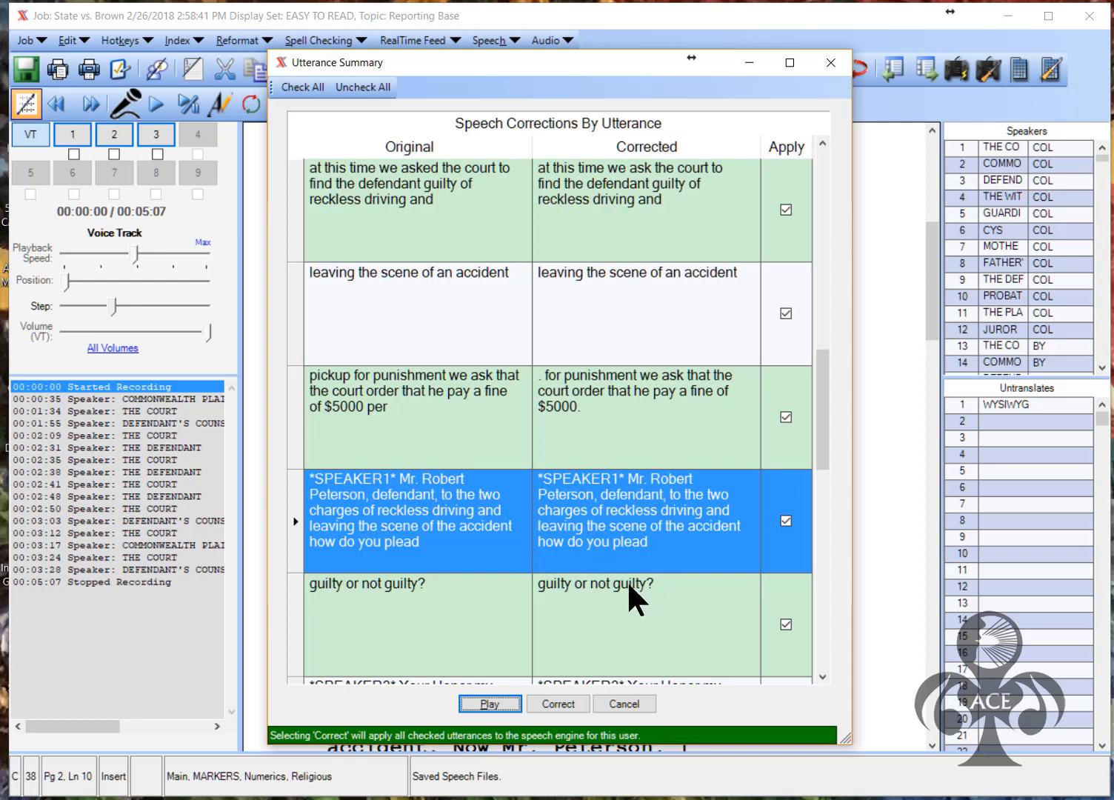
pyautogui.click(293, 653)
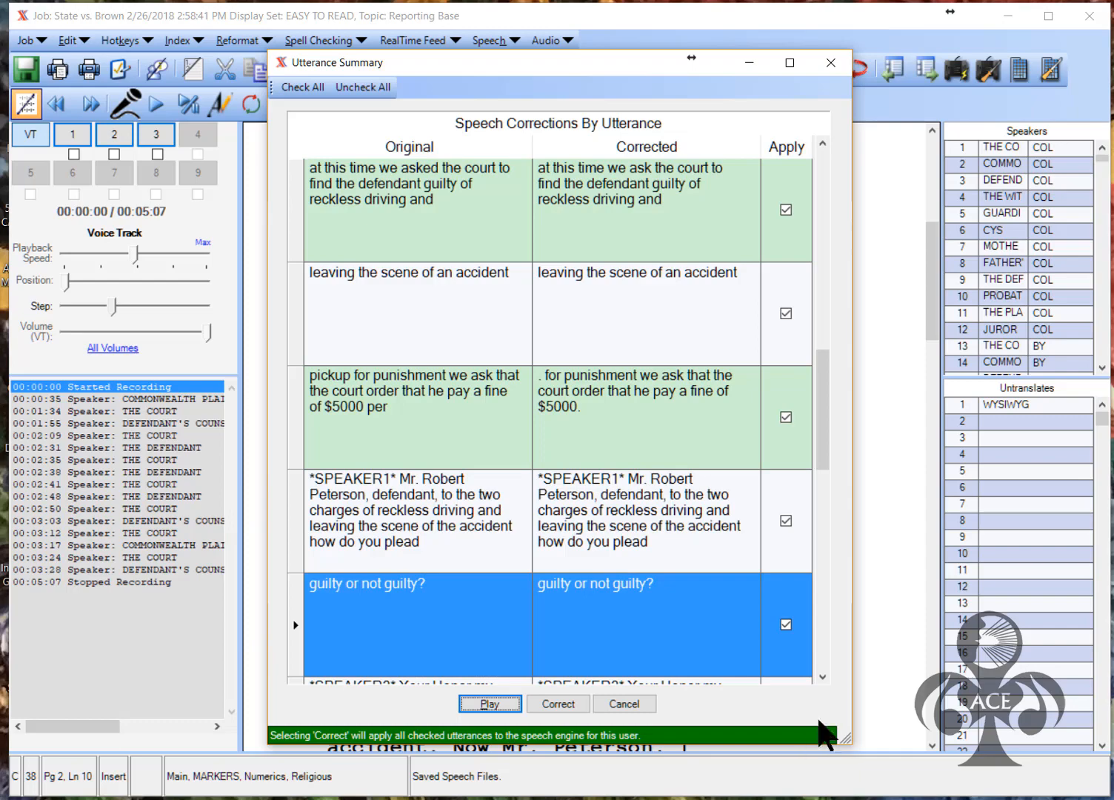
pyautogui.scroll(-1, 656, 534)
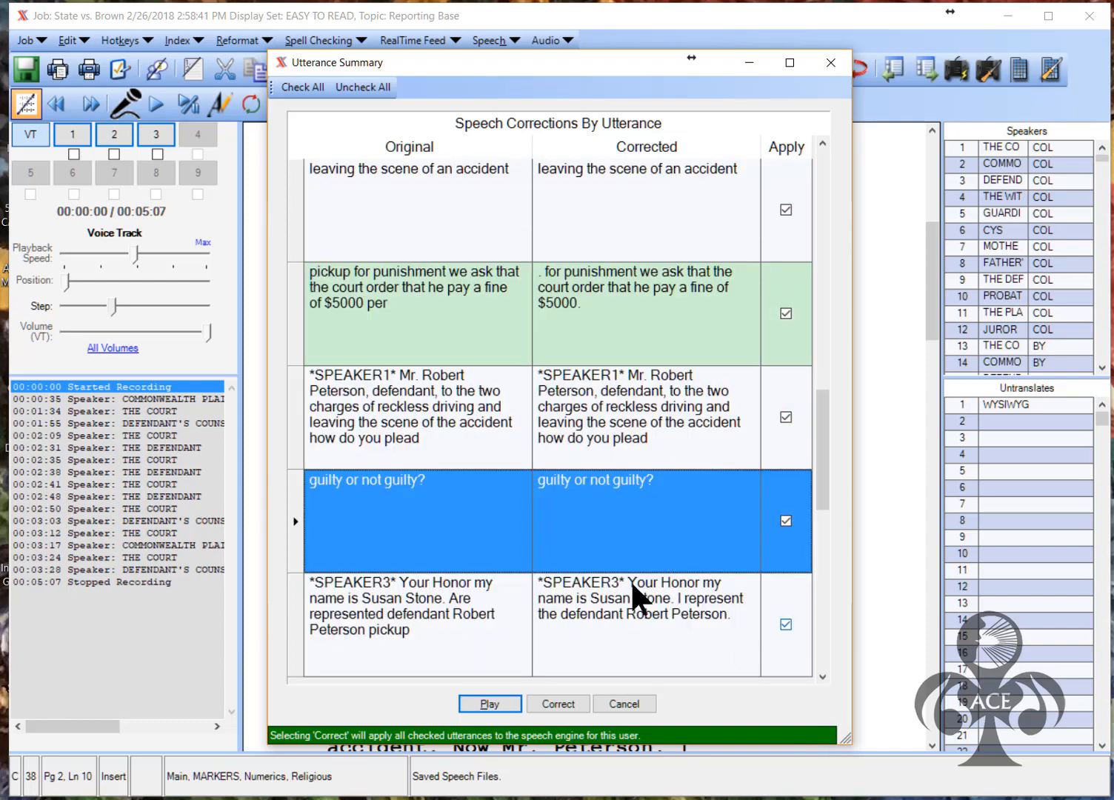
pyautogui.click(293, 627)
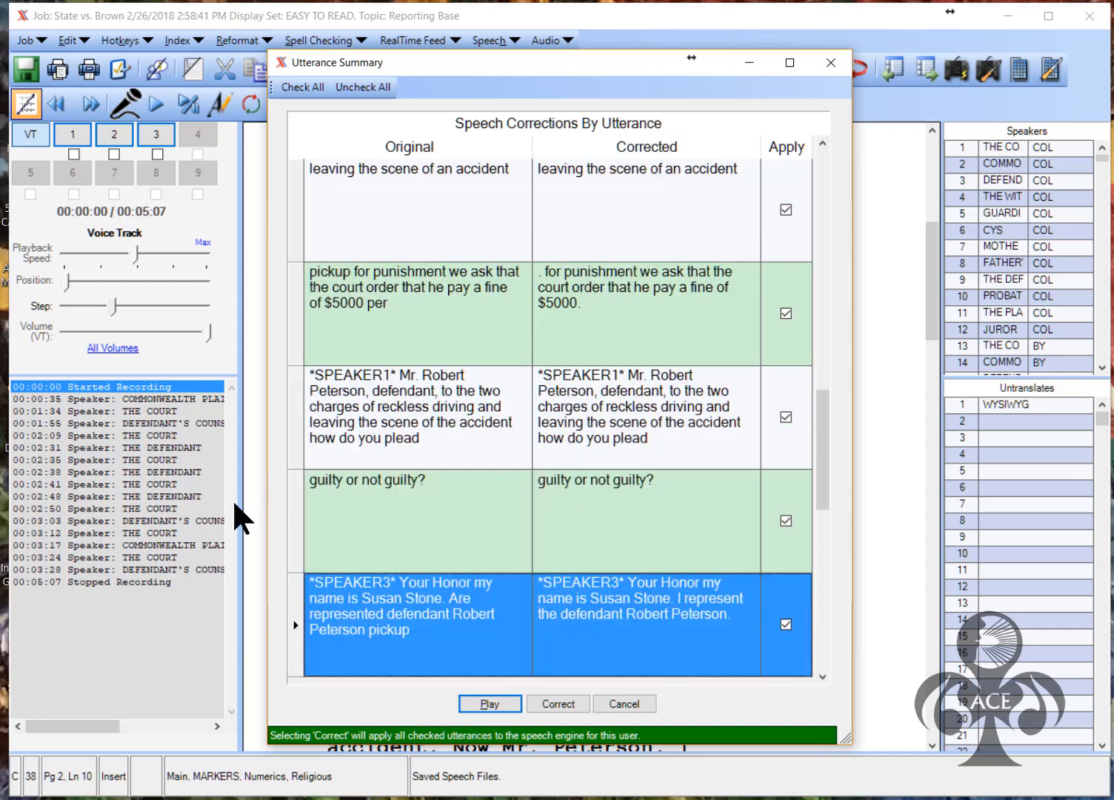
pyautogui.click(492, 703)
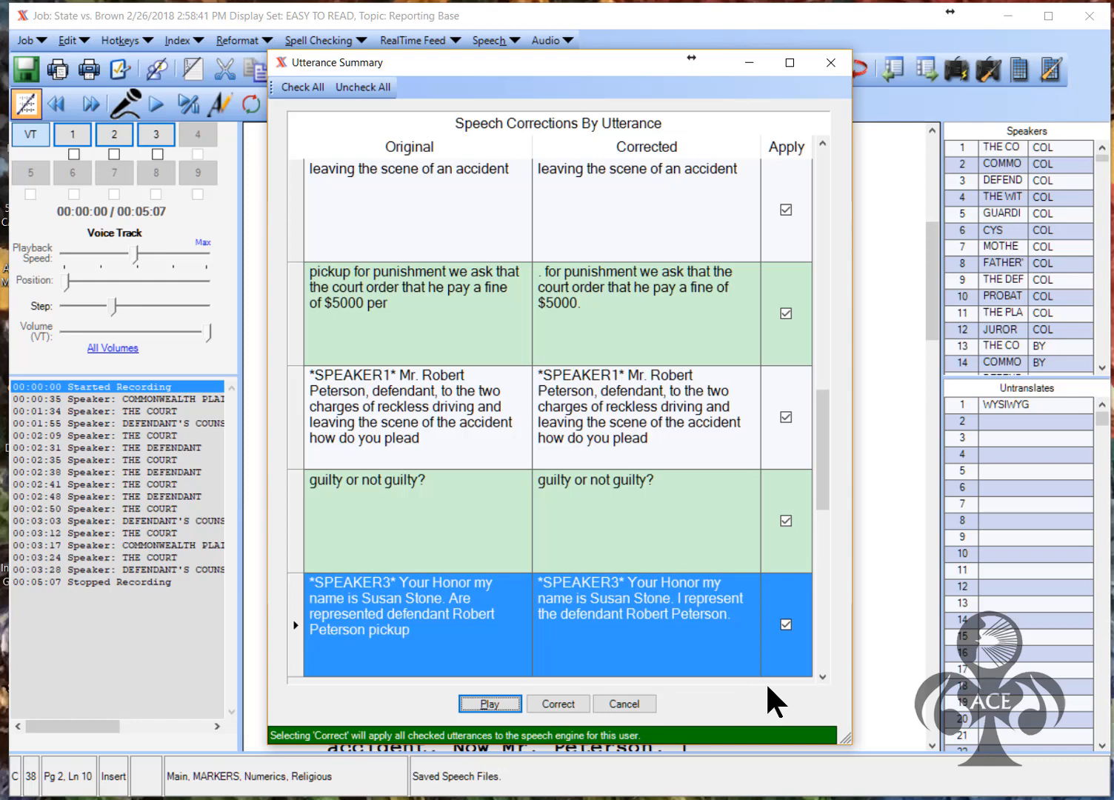
pyautogui.click(823, 675)
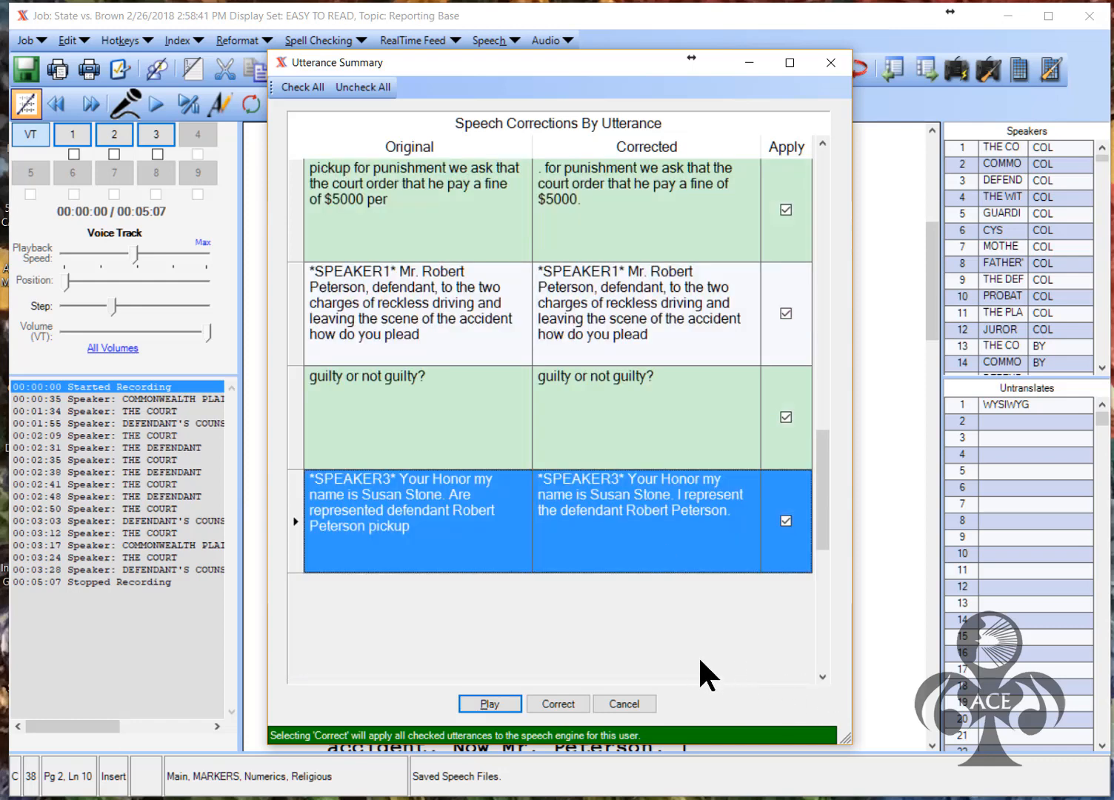
pyautogui.click(555, 704)
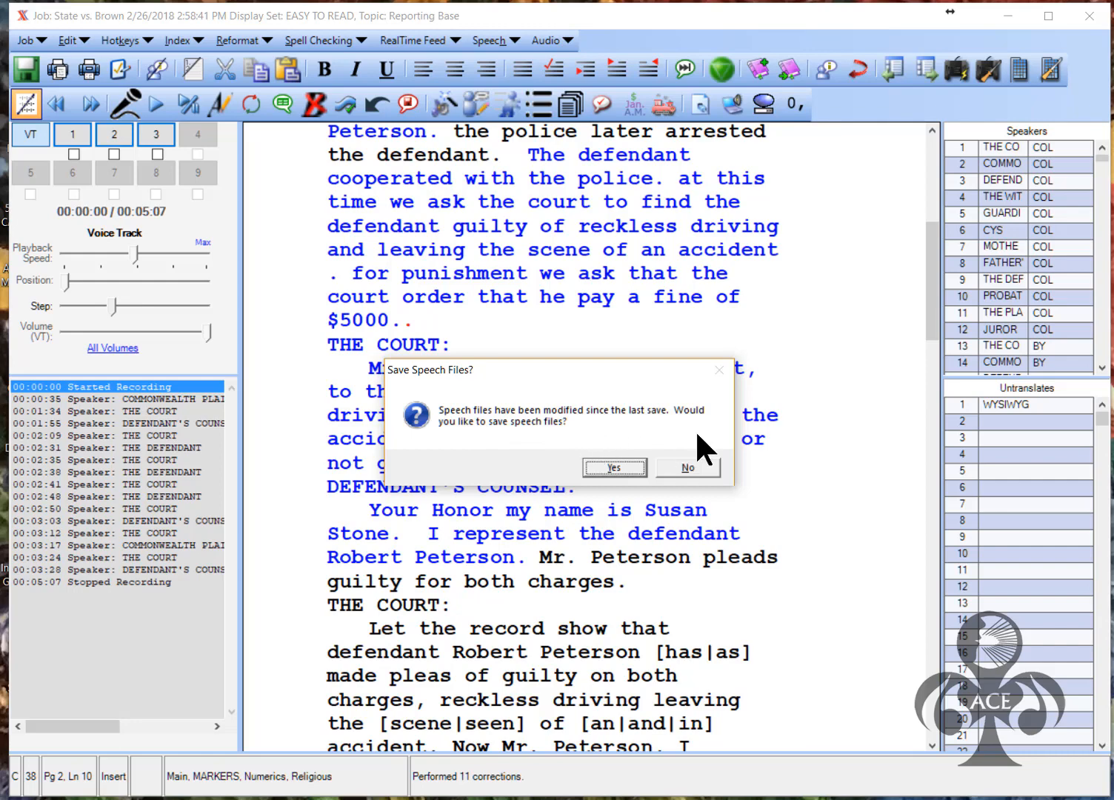
# Confirm saving the speech files that now hold the 11 corrections
pyautogui.click(608, 464)
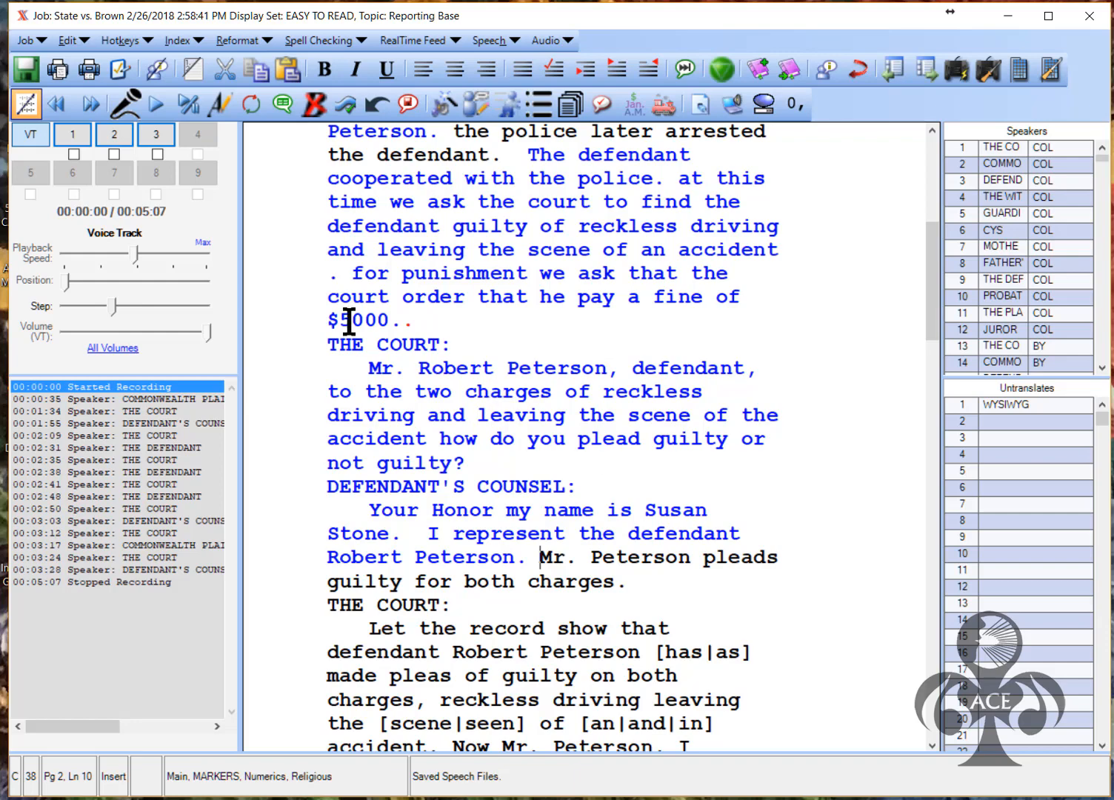
# Remove the space before the period after 'accident' and capitalize 'For'
pyautogui.click(781, 248)
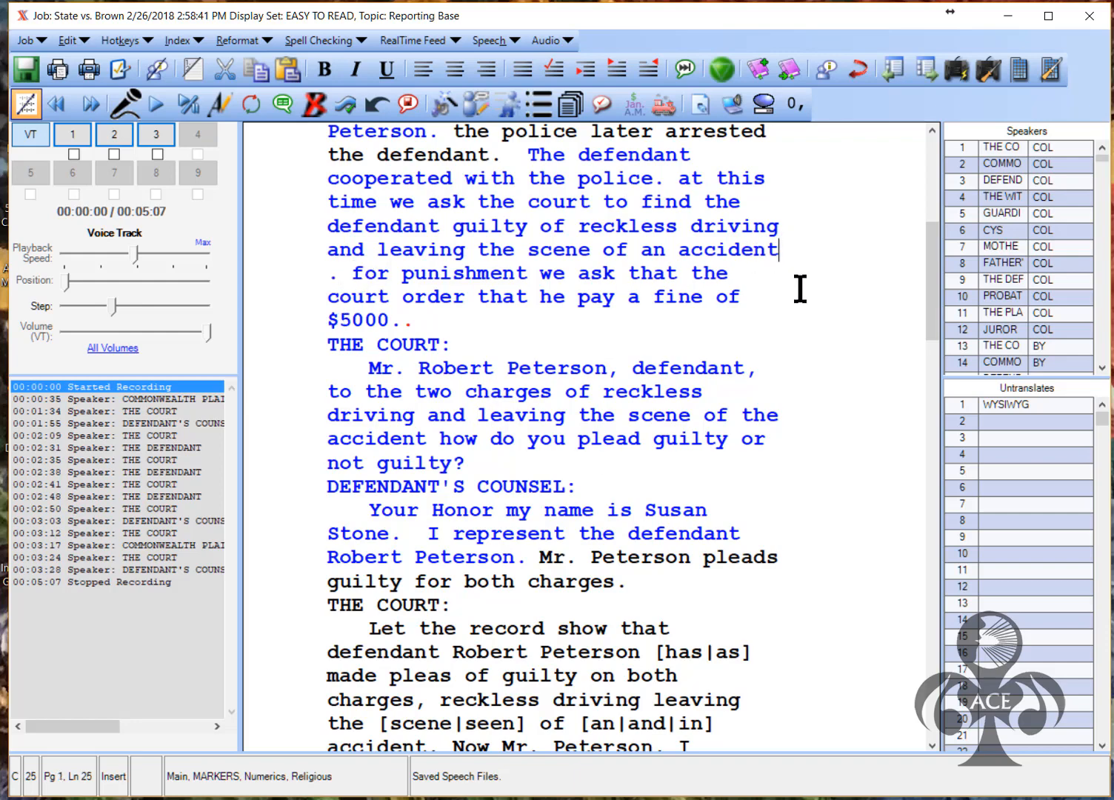
pyautogui.press('Delete')
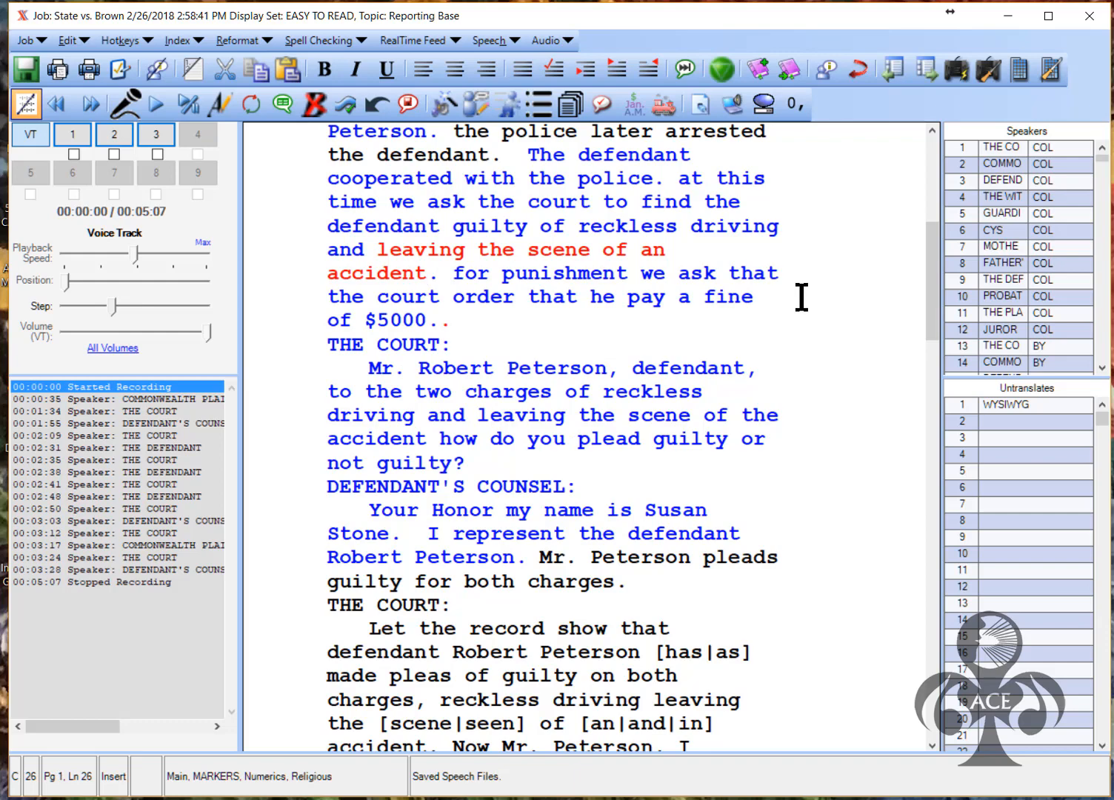
pyautogui.press('Right')
pyautogui.press('Right')
pyautogui.press('Right')
pyautogui.press('BackSpace')
pyautogui.write('F')
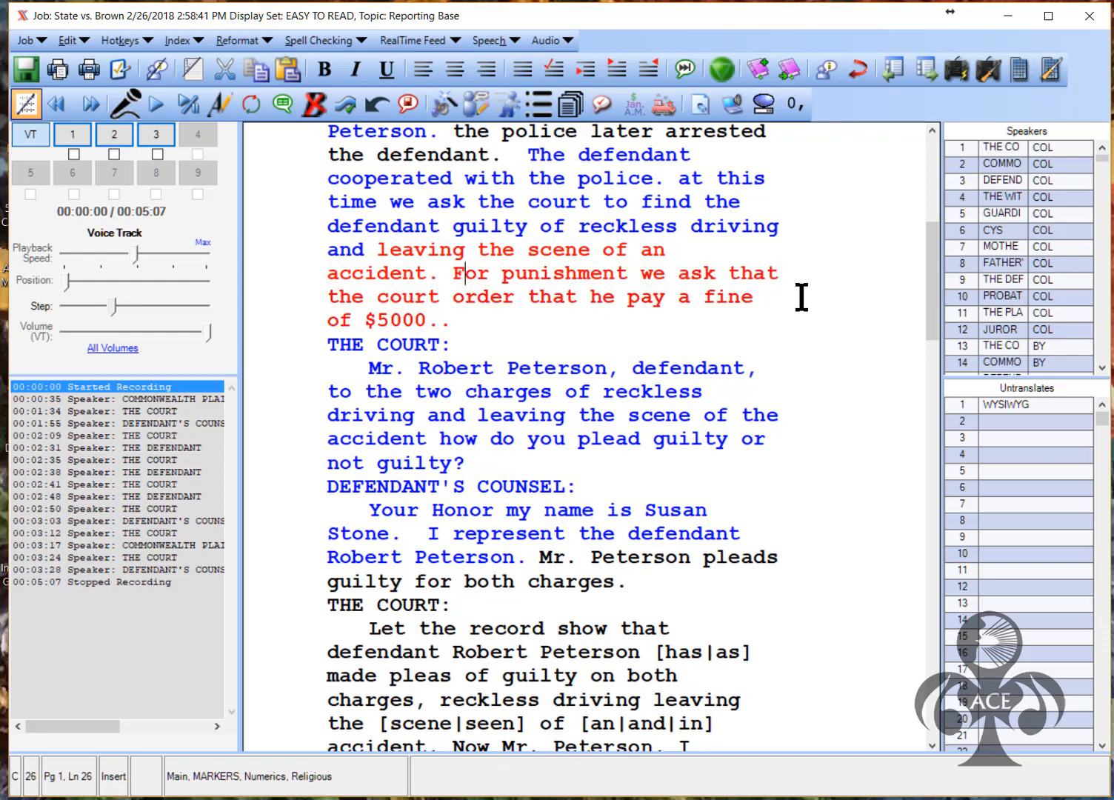
# Drop the doubled period after '$5000.' and widen the speakers panel to show full names
pyautogui.press('Down')
pyautogui.press('Down')
pyautogui.press('BackSpace')
pyautogui.press('Up')
pyautogui.press('Up')
pyautogui.press('Up')
pyautogui.press('Up')
pyautogui.press('Up')
pyautogui.press('Up')
pyautogui.press('Up')
pyautogui.press('Up')
pyautogui.press('Up')
pyautogui.press('Up')
pyautogui.press('Up')
pyautogui.press('Up')
pyautogui.press('Up')
pyautogui.press('Up')
pyautogui.press('Up')
pyautogui.press('Up')
pyautogui.press('Up')
pyautogui.press('Up')
pyautogui.press('Up')
pyautogui.press('Up')
pyautogui.press('Up')
pyautogui.press('Up')
pyautogui.press('Up')
pyautogui.press('Up')
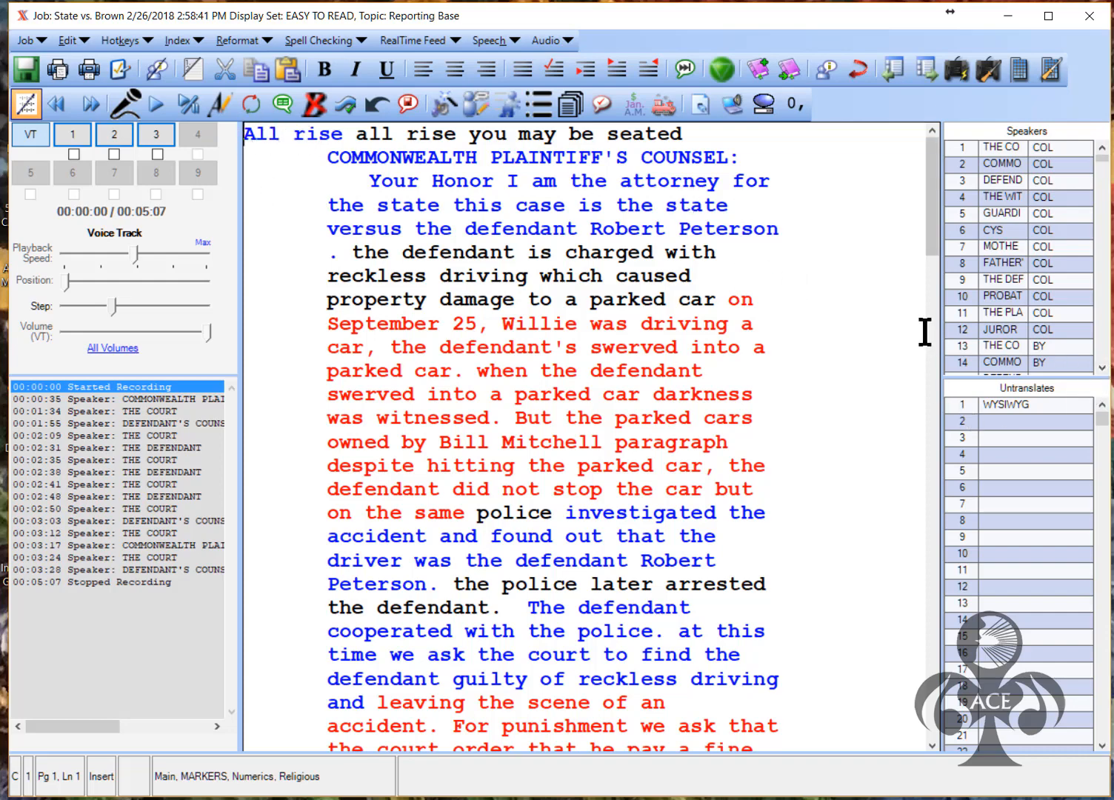
pyautogui.moveTo(927, 338); pyautogui.dragTo(841, 339)
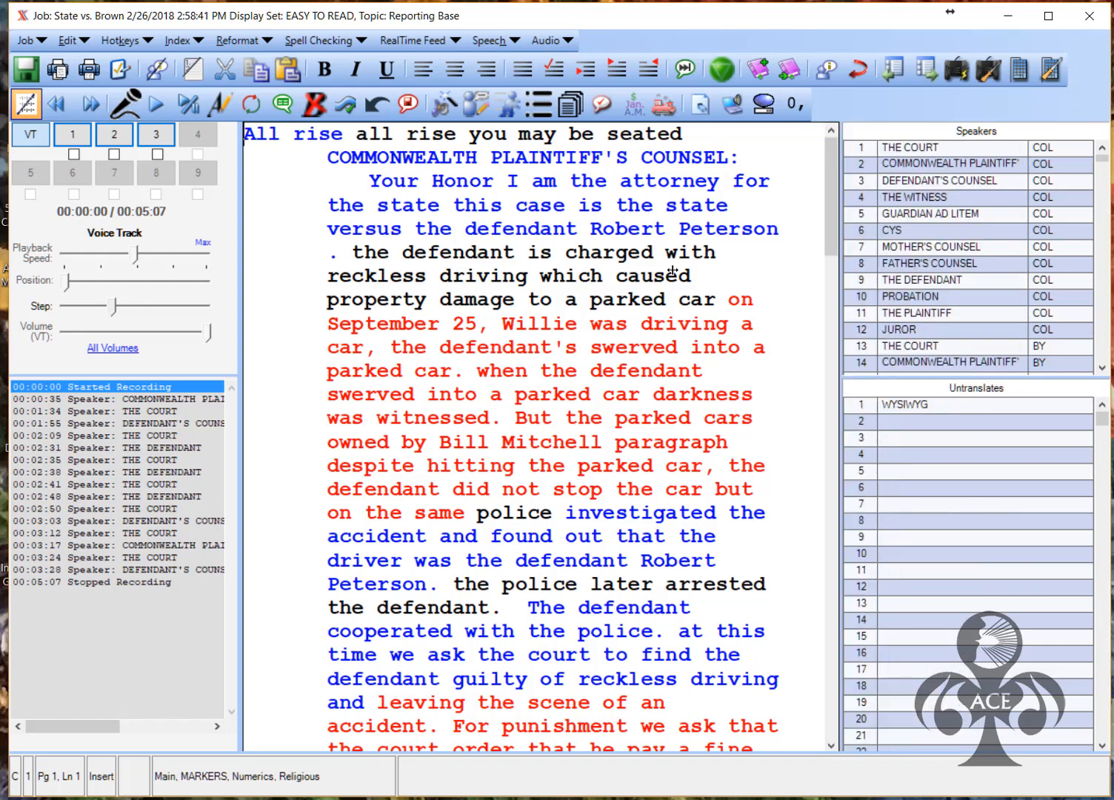
# Add speaker 20, THE BALIFF, with COL format to the speakers list
pyautogui.scroll(-5, 880, 296)
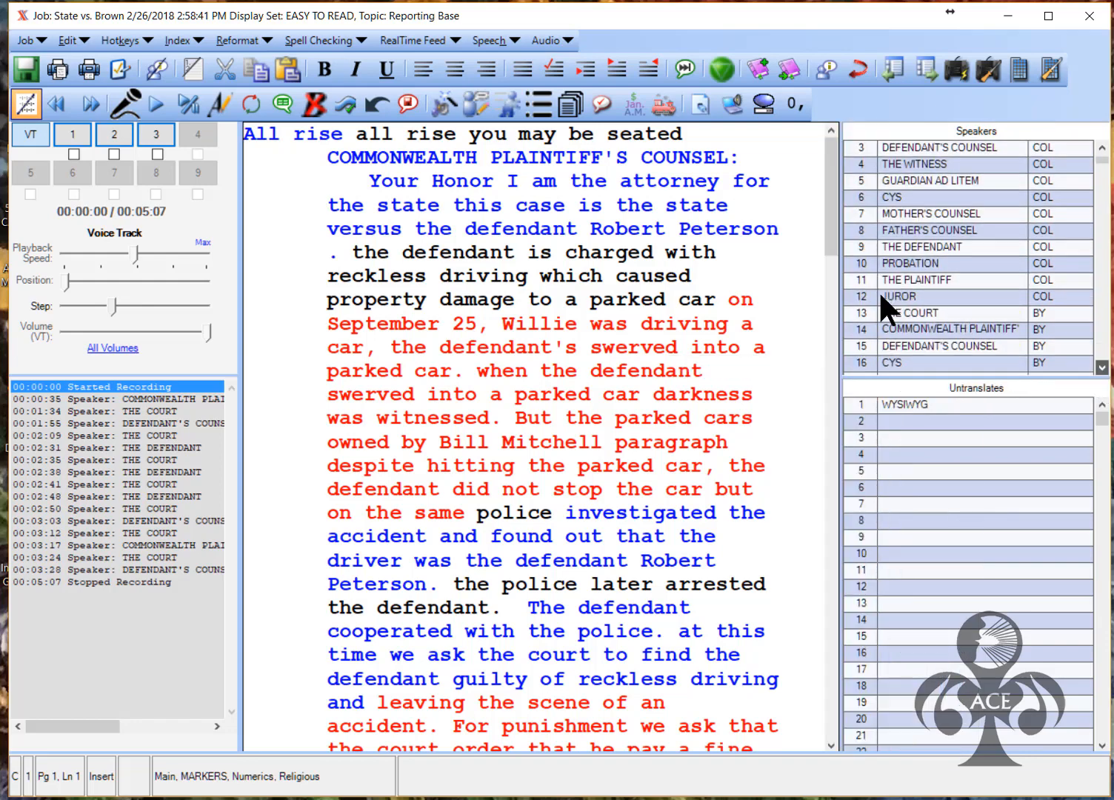
pyautogui.scroll(-3, 878, 290)
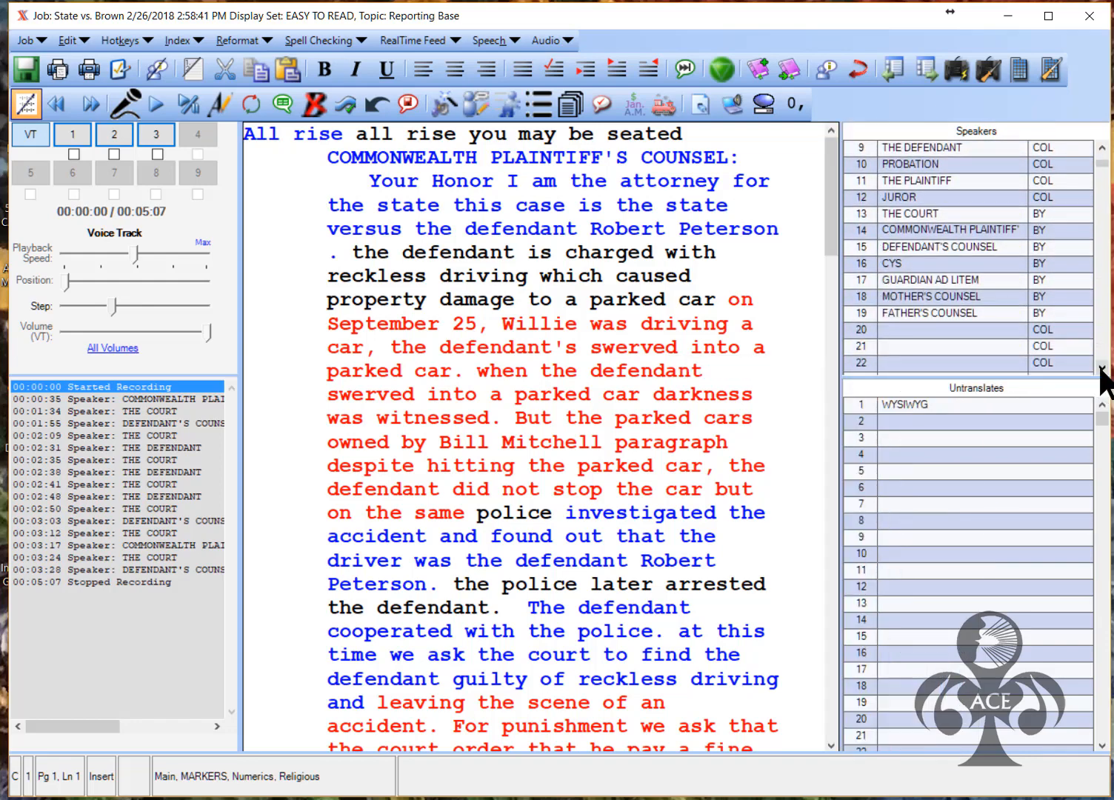
pyautogui.scroll(5, 875, 116)
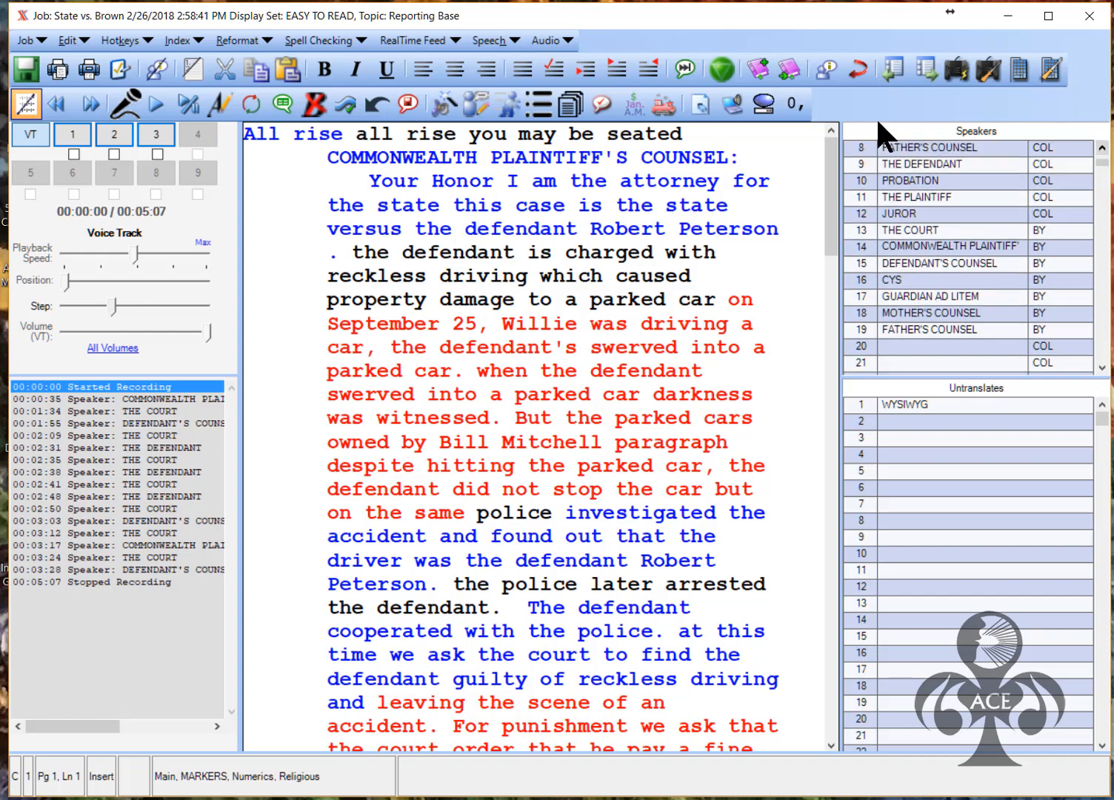
pyautogui.scroll(3, 875, 116)
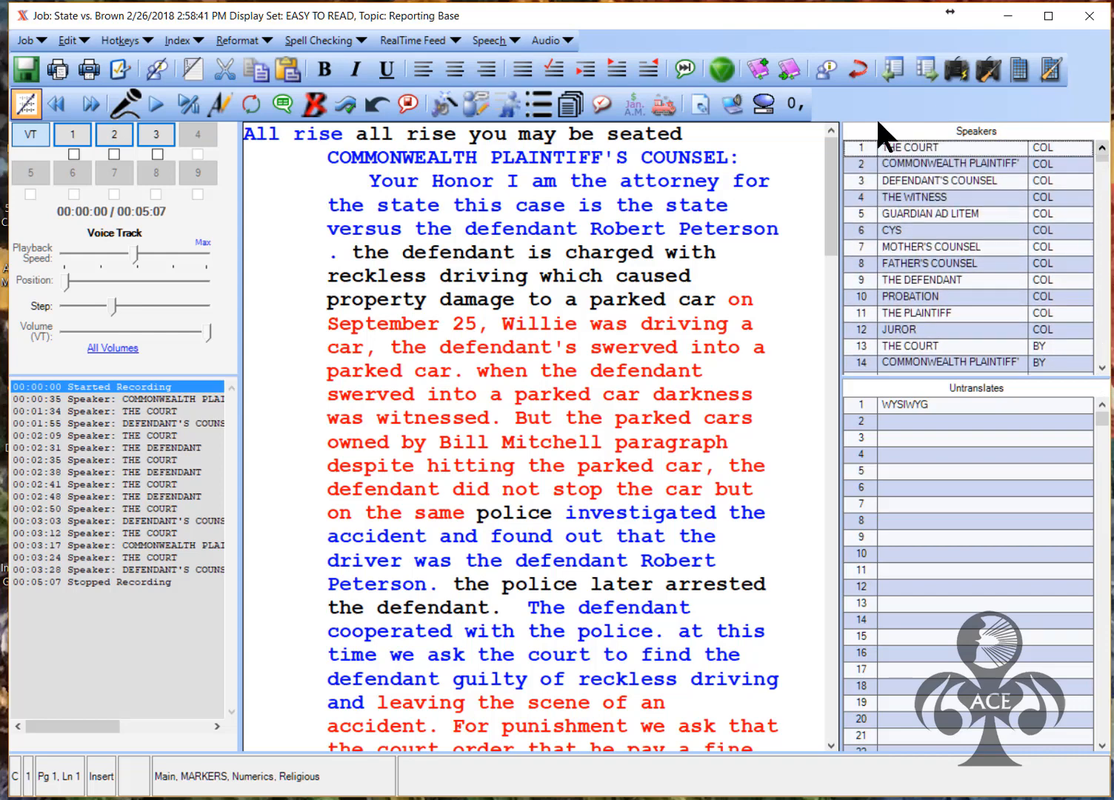
pyautogui.scroll(-4, 877, 286)
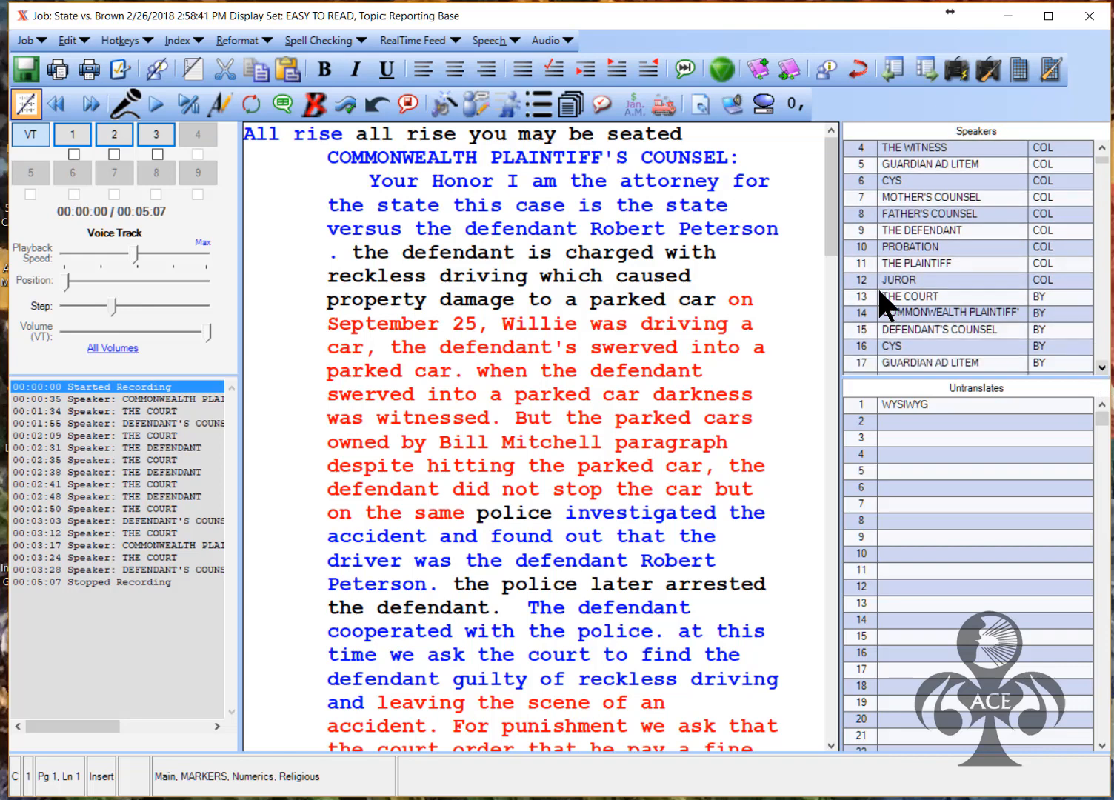
pyautogui.scroll(-3, 877, 286)
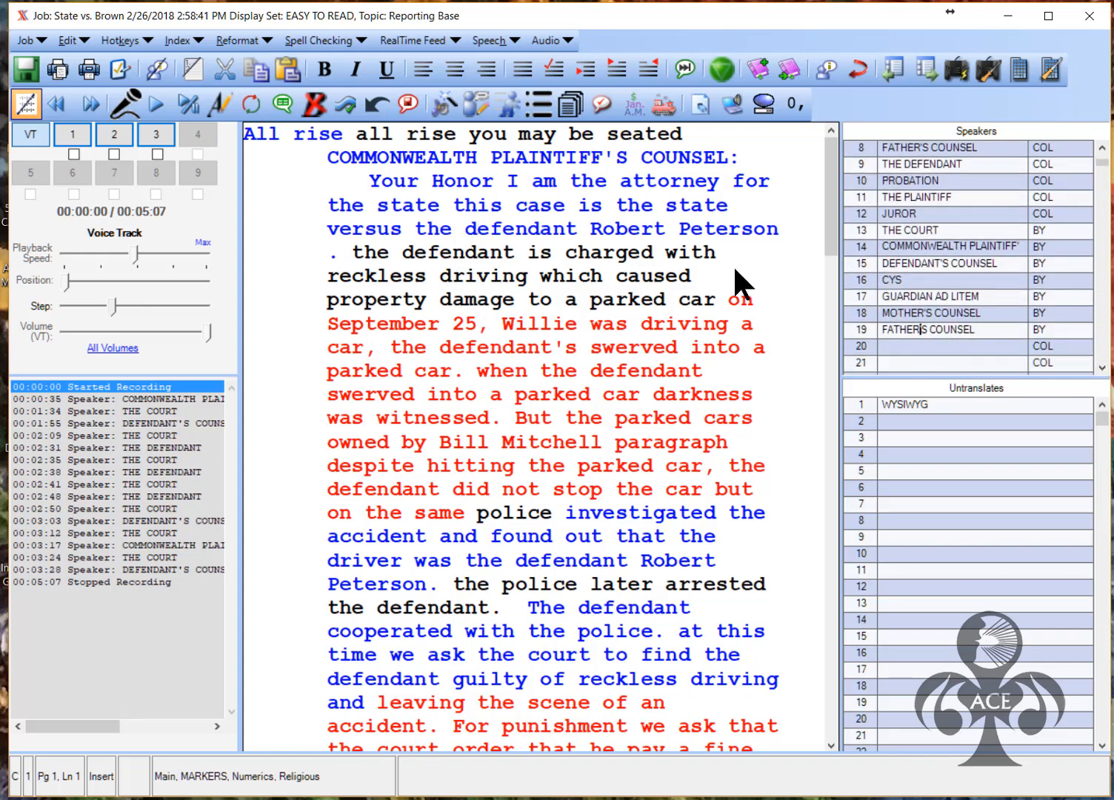
pyautogui.press('Return')
pyautogui.write('THE BA')
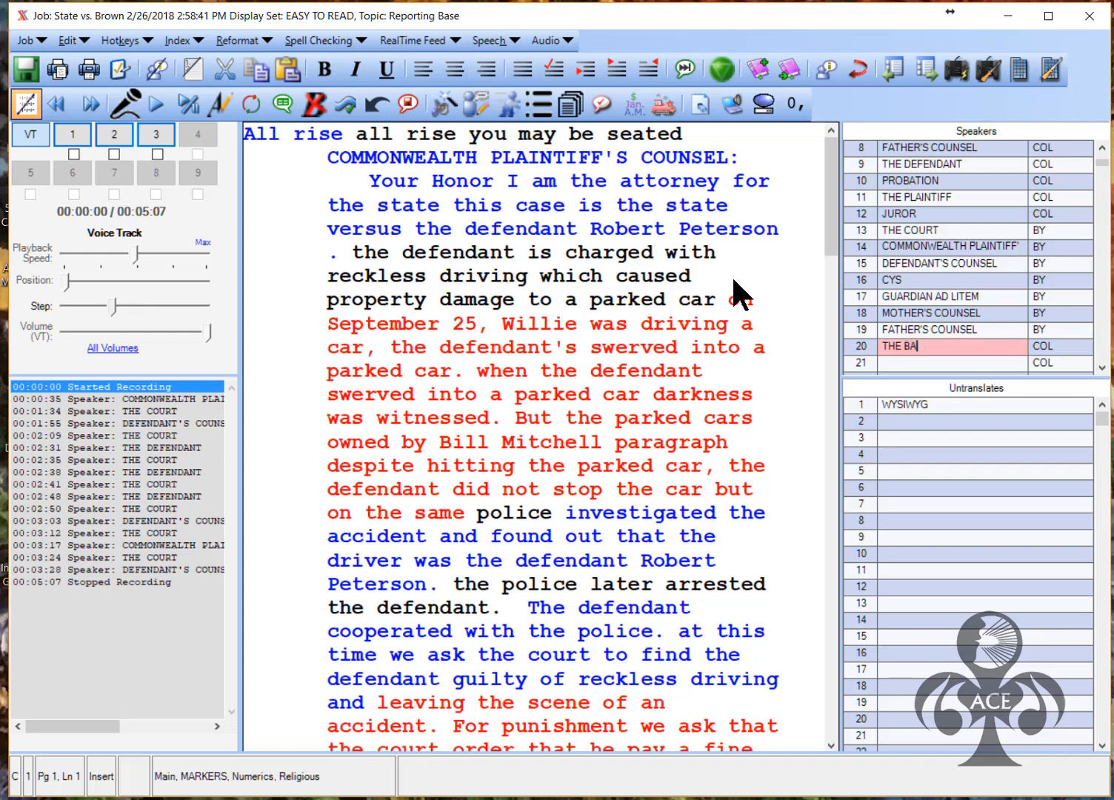
pyautogui.write('LIFF')
pyautogui.press('Tab')
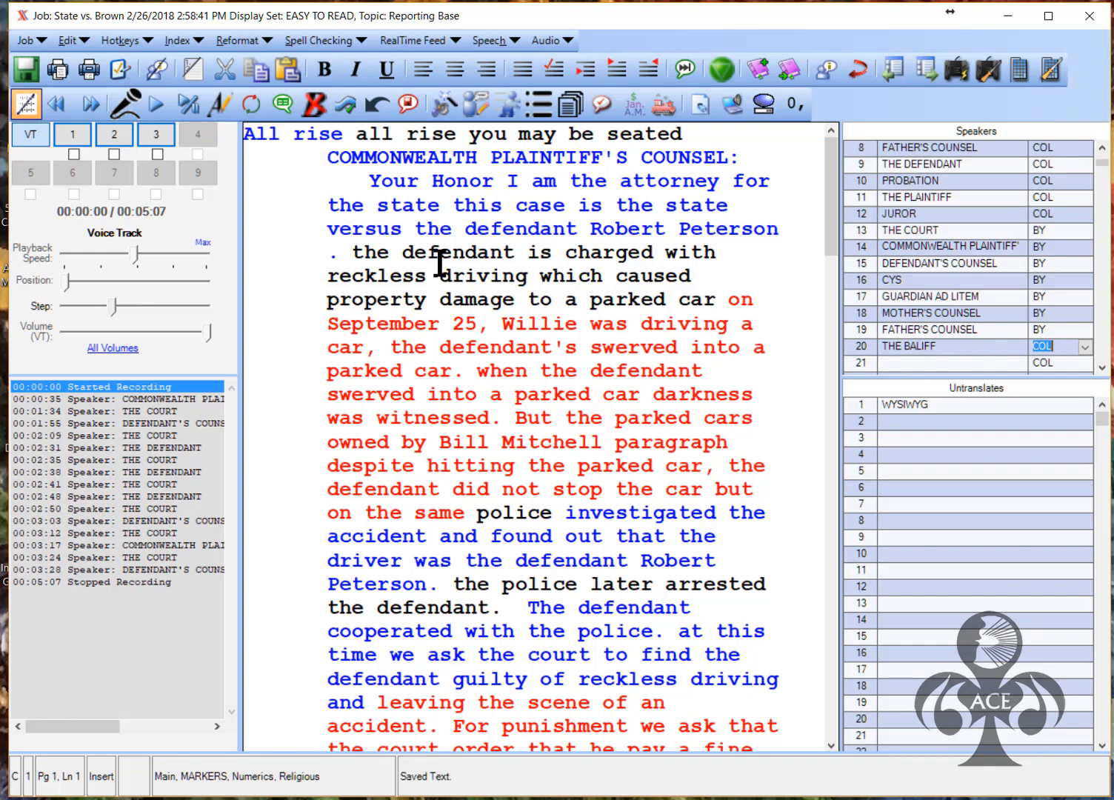
pyautogui.click(249, 139)
pyautogui.hotkey('alt', 'r')
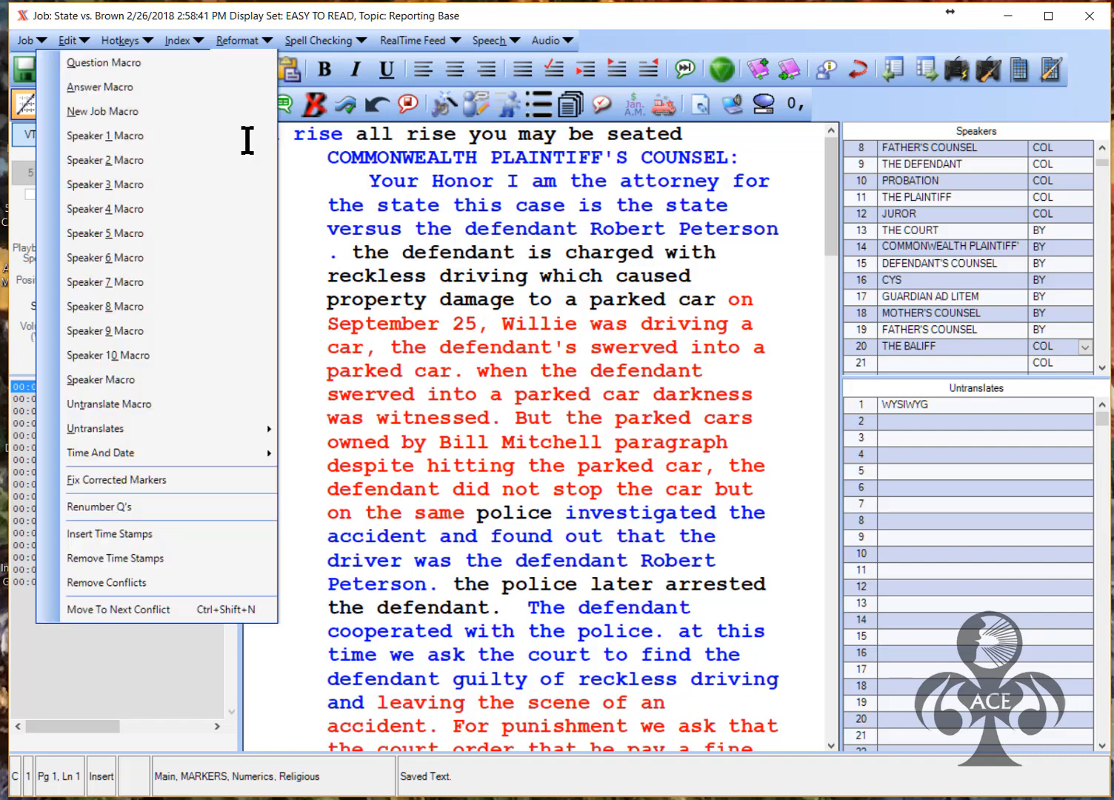
# Insert the speaker 20 (THE BALIFF) label at the opening line
pyautogui.click(153, 376)
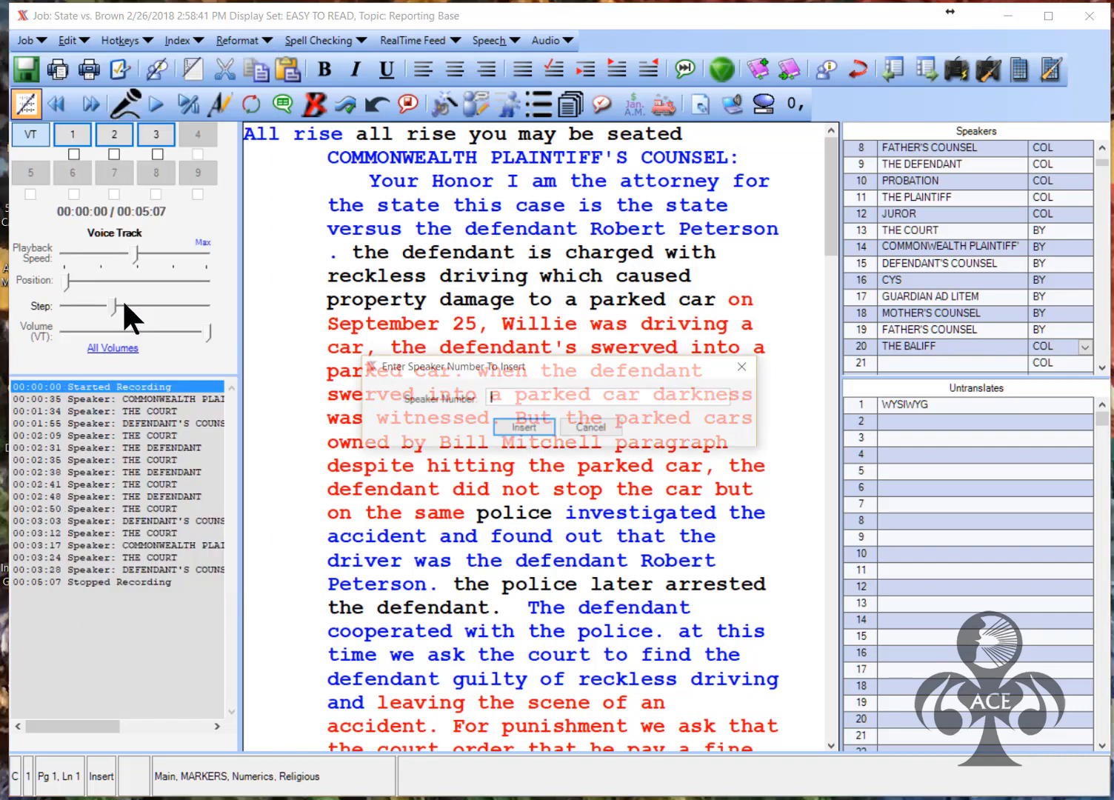
pyautogui.write('20')
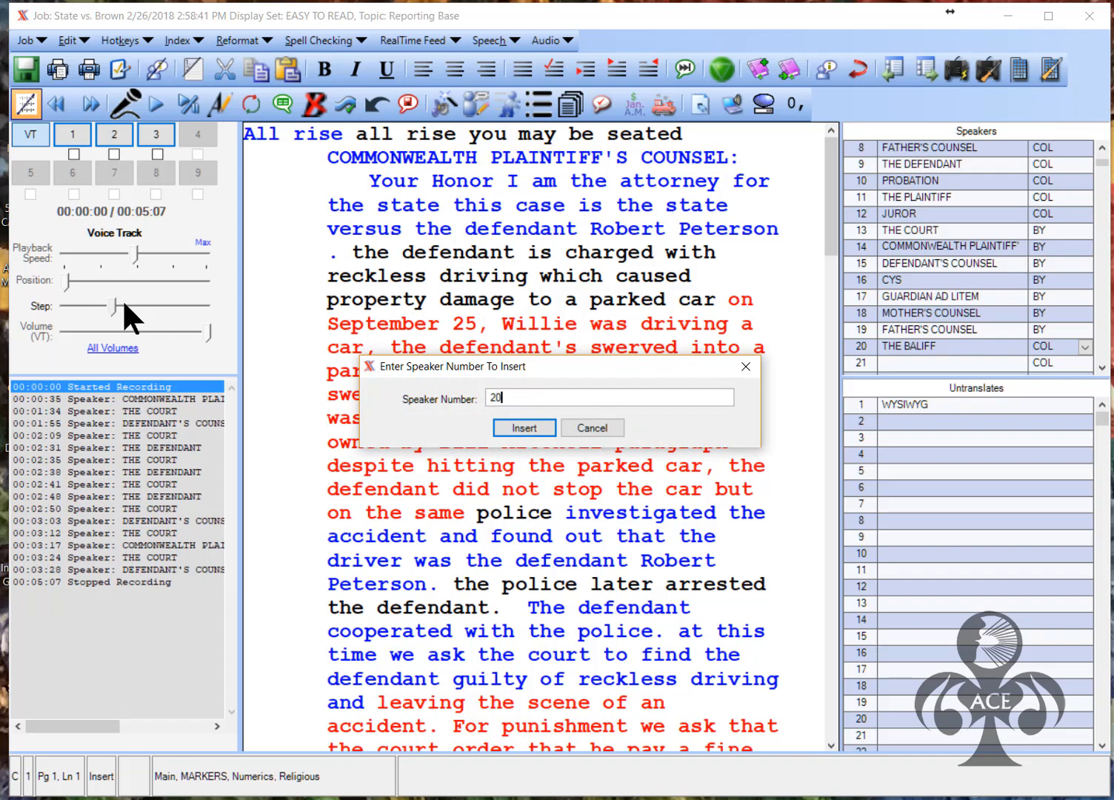
pyautogui.press('Return')
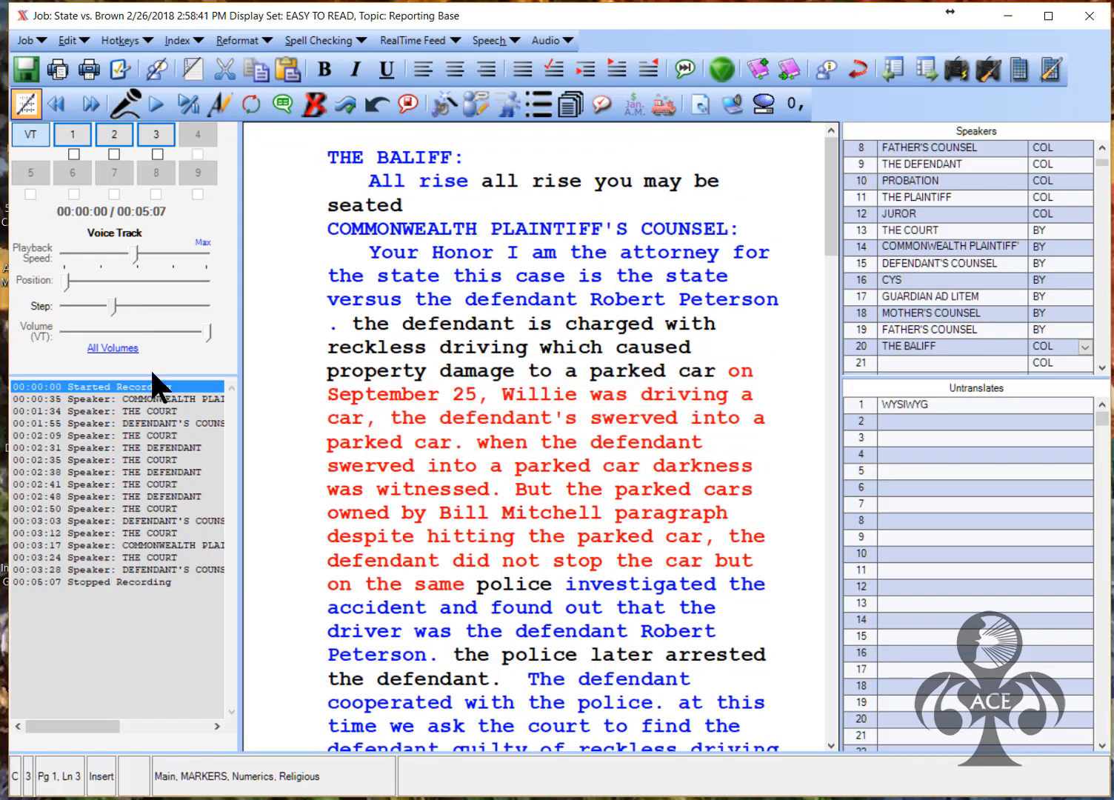
# Edit the line to read 'All rise. You may be seated.' with the repeated 'all rise' removed
pyautogui.click(470, 181)
pyautogui.write('.')
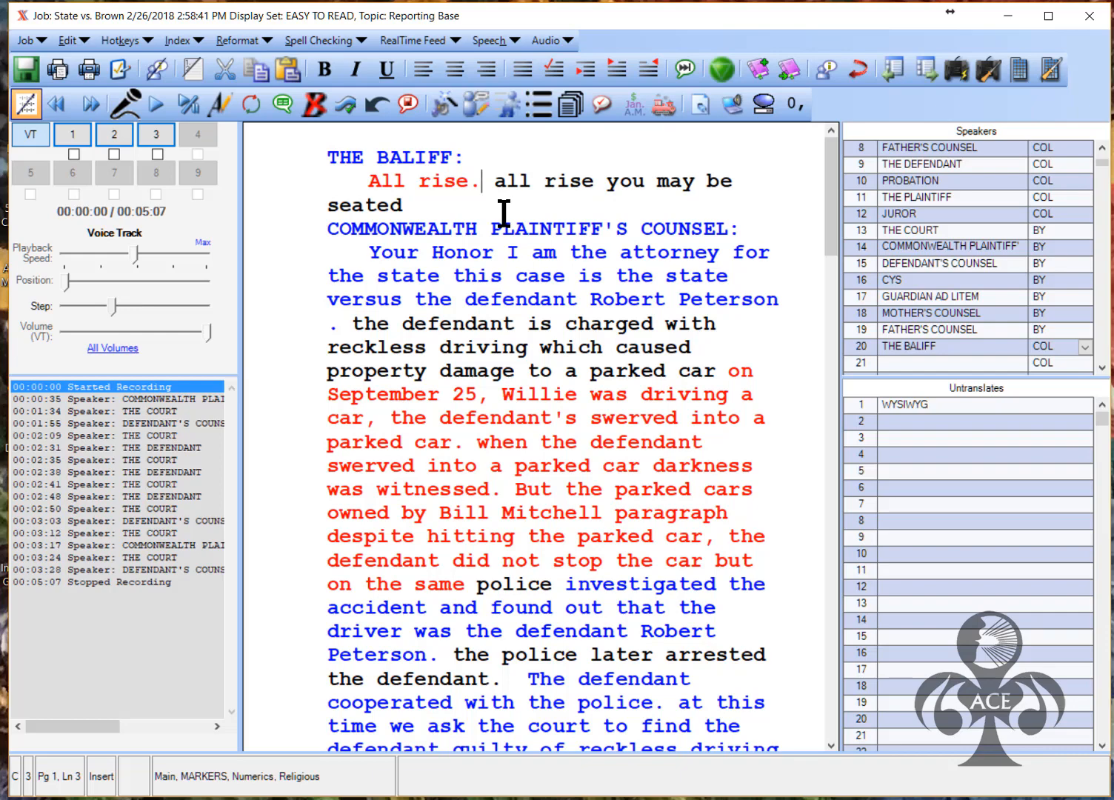
pyautogui.press('BackSpace')
pyautogui.press('BackSpace')
pyautogui.press('BackSpace')
pyautogui.press('BackSpace')
pyautogui.press('BackSpace')
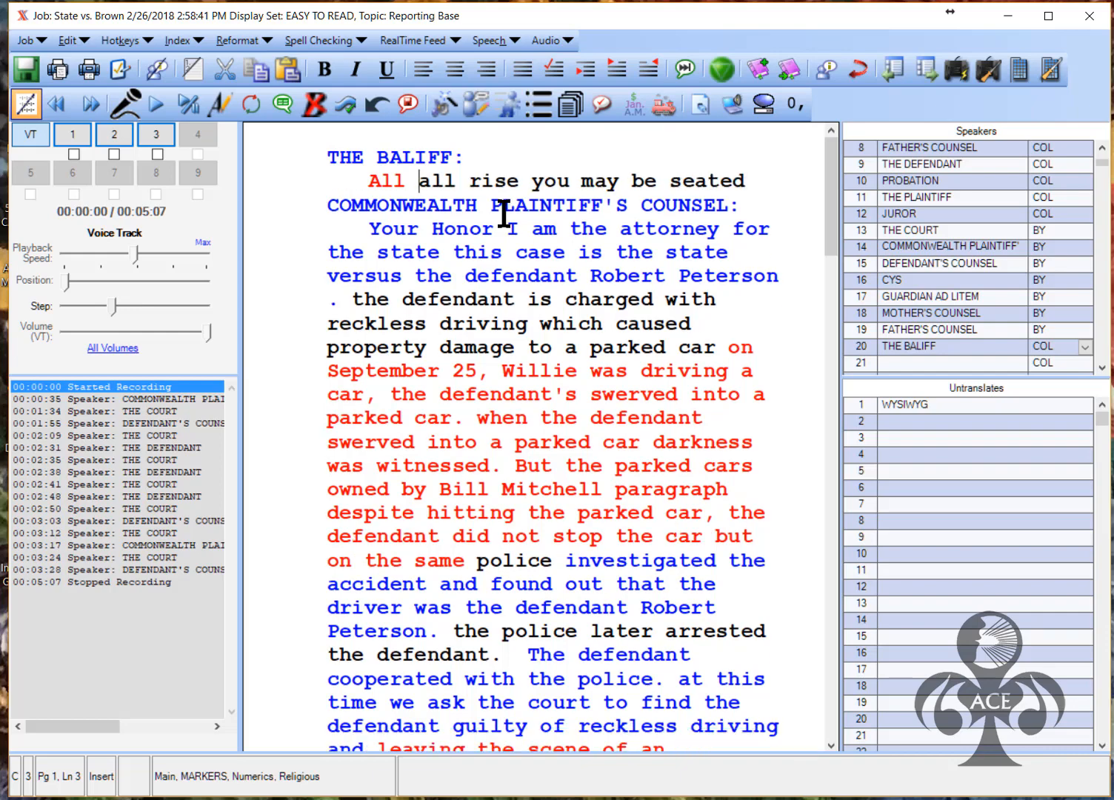
pyautogui.hotkey('ctrl', 'Delete')
pyautogui.hotkey('ctrl', 'Delete')
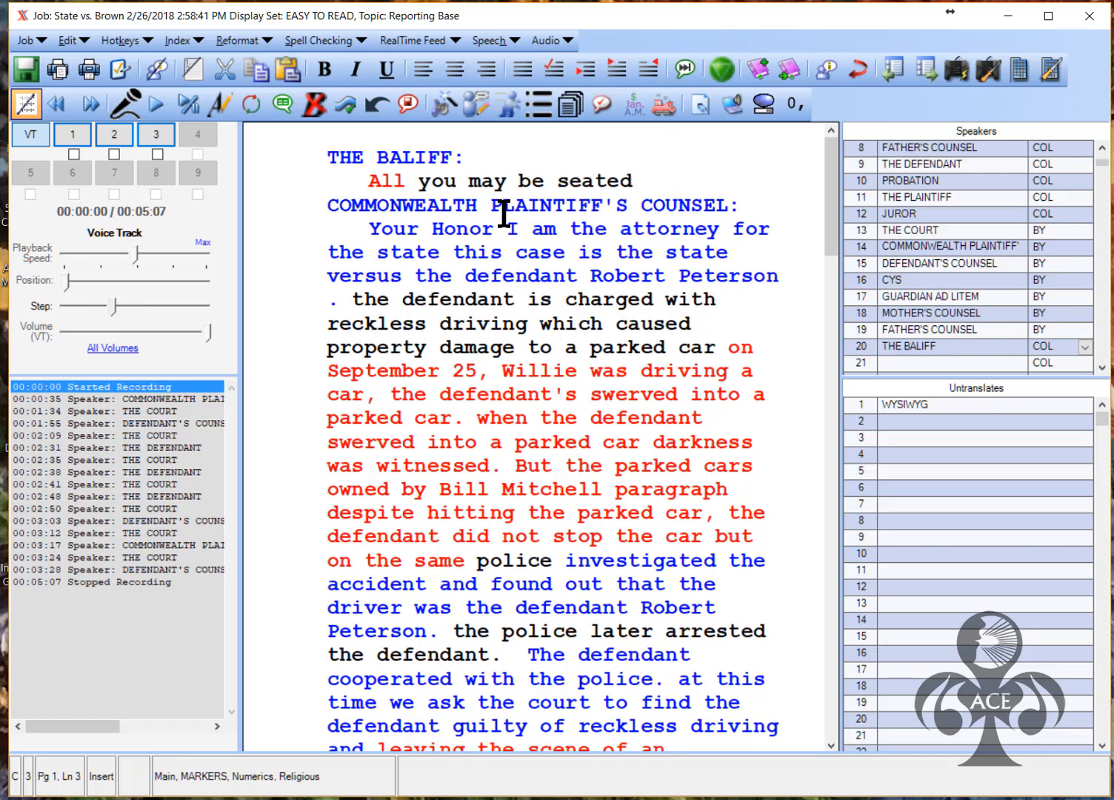
pyautogui.write('rise')
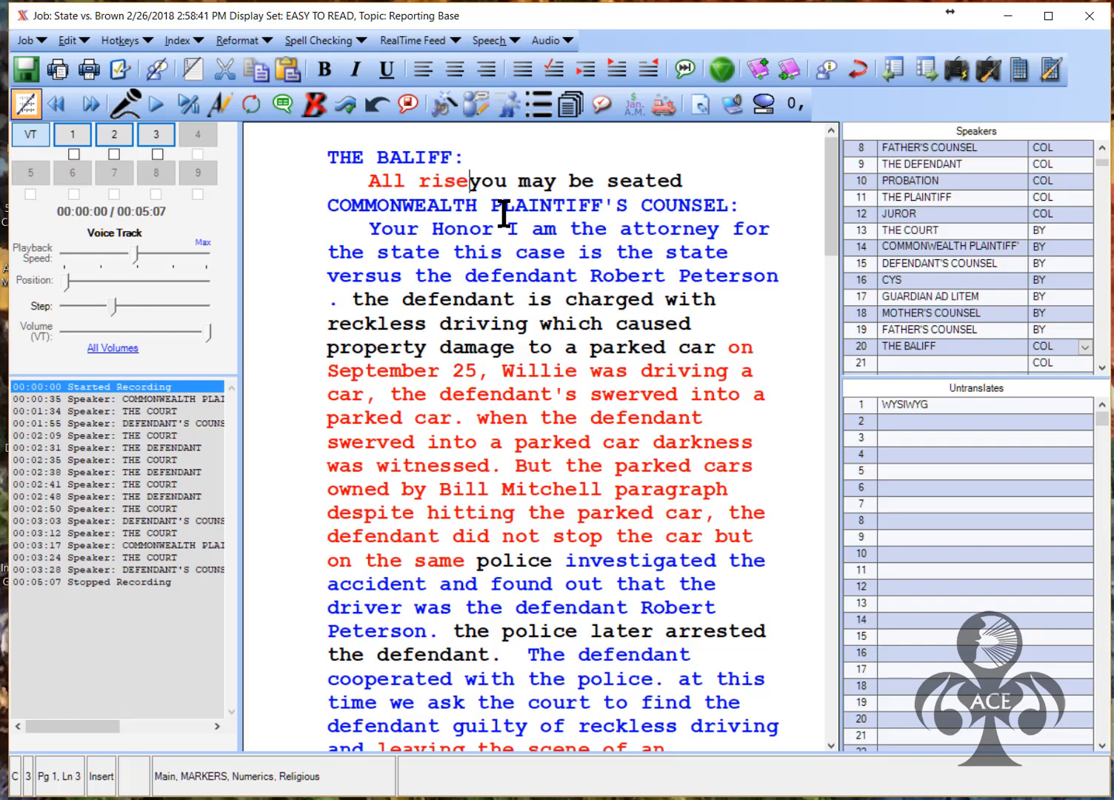
pyautogui.write('.  Y')
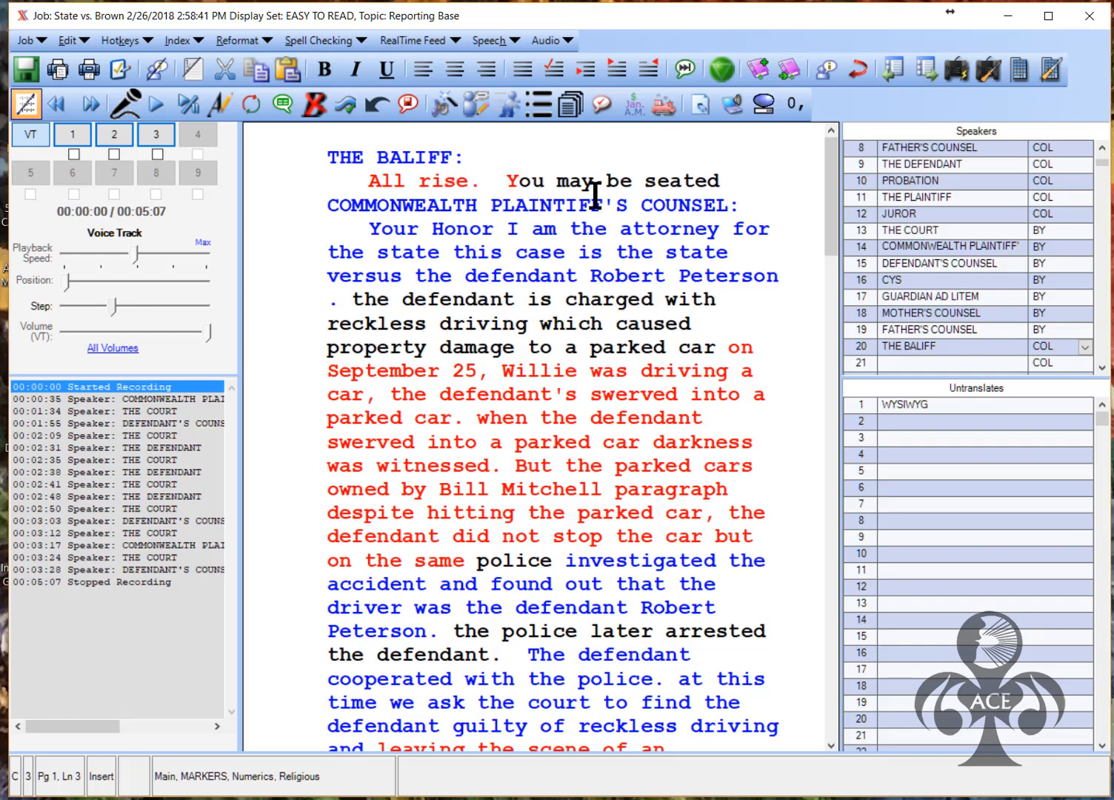
pyautogui.press('End')
pyautogui.write('.')
# Add a comma after 'Your Honor' and fix the text to read 'Peterson. The defendant'
pyautogui.click(496, 229)
pyautogui.write(',')
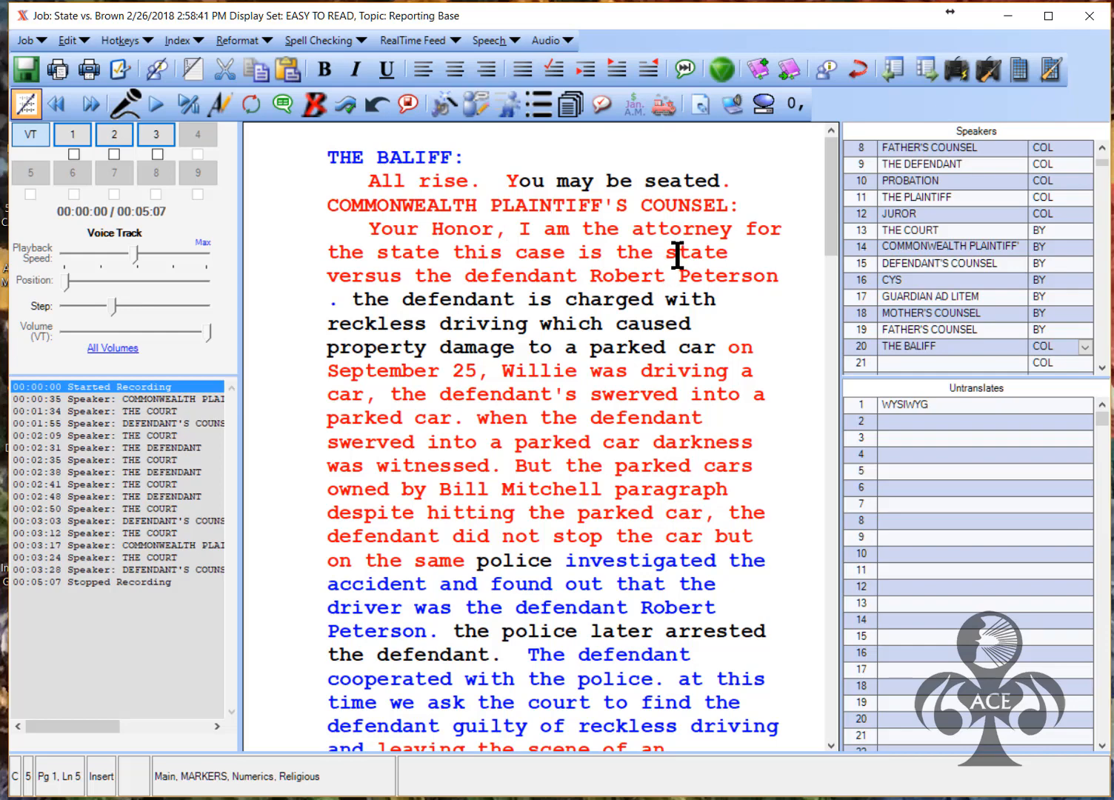
pyautogui.click(781, 275)
pyautogui.press('Delete')
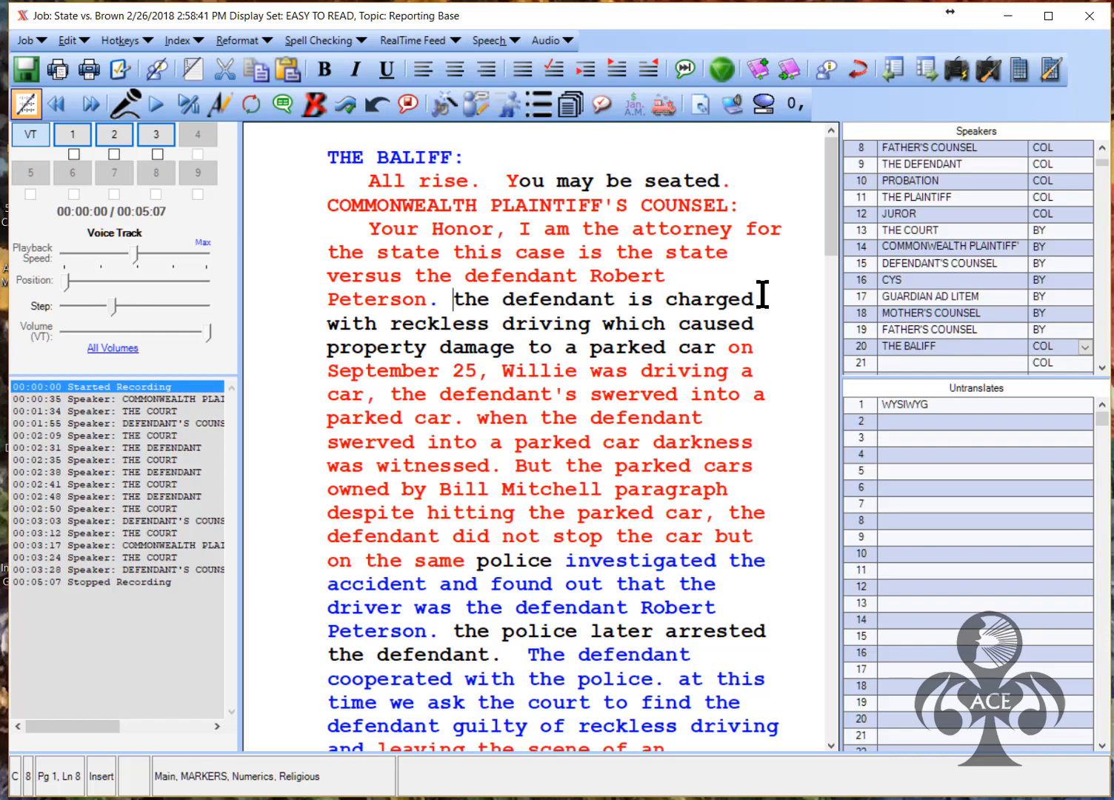
pyautogui.hotkey('shift', 'F3')
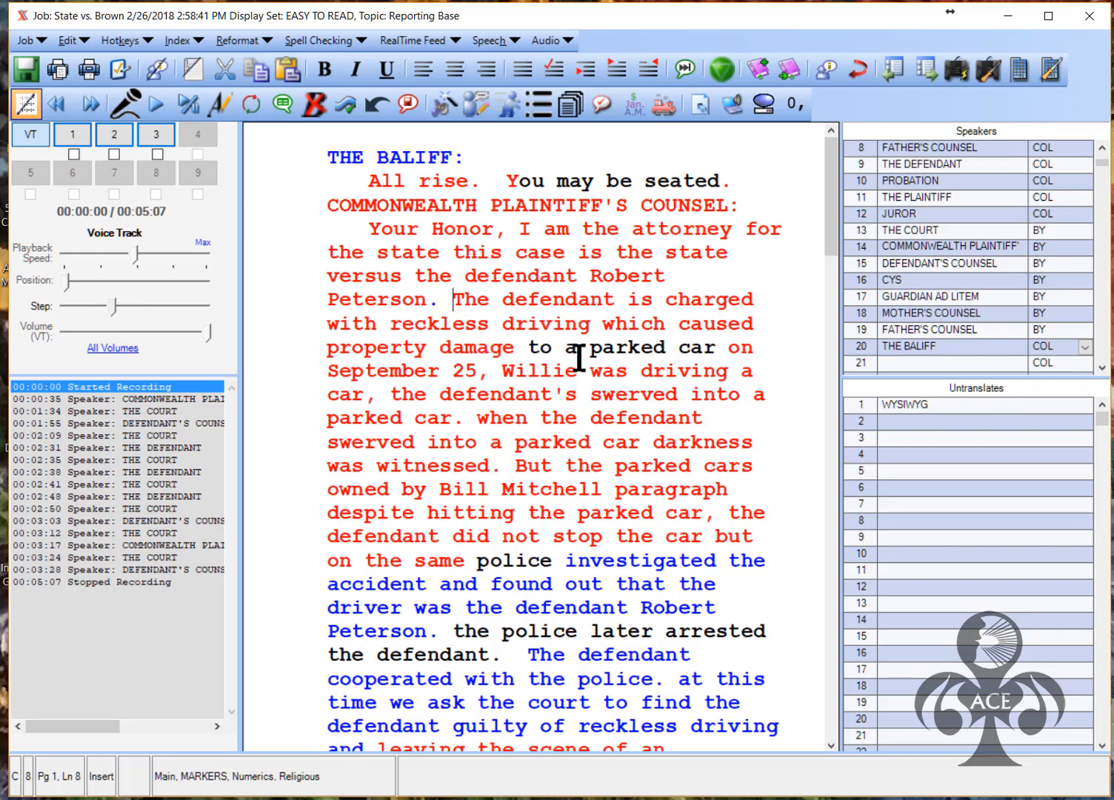
# Switch audio playback to the Room Mic 1 channel
pyautogui.click(487, 371)
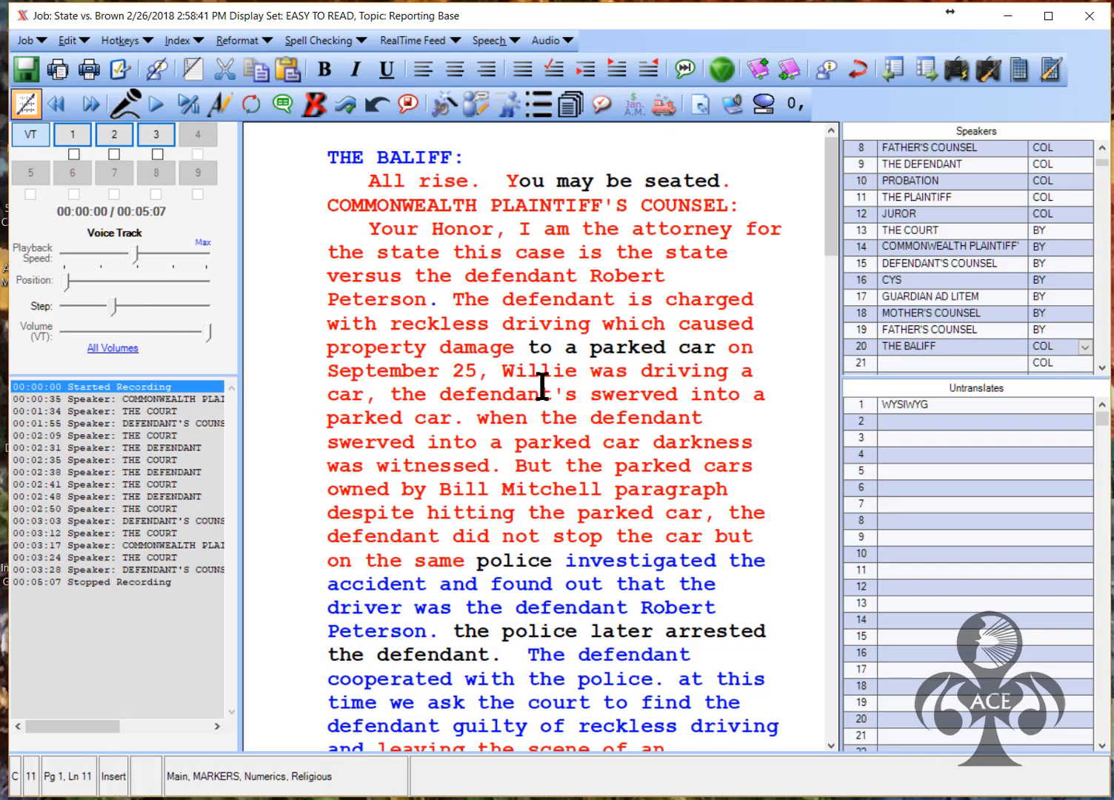
pyautogui.click(80, 143)
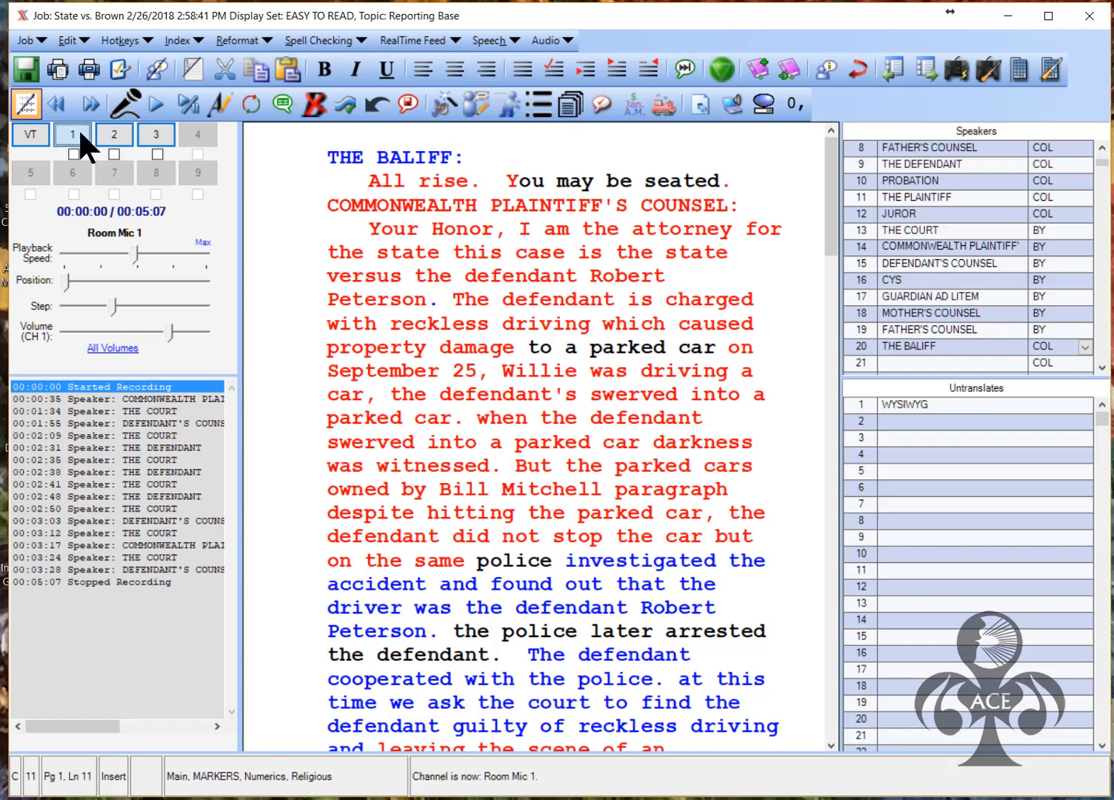
# Replay the audio and replace 'Willie' with 'while he' and 'a' with 'the'
pyautogui.click(507, 372)
pyautogui.press('F5')
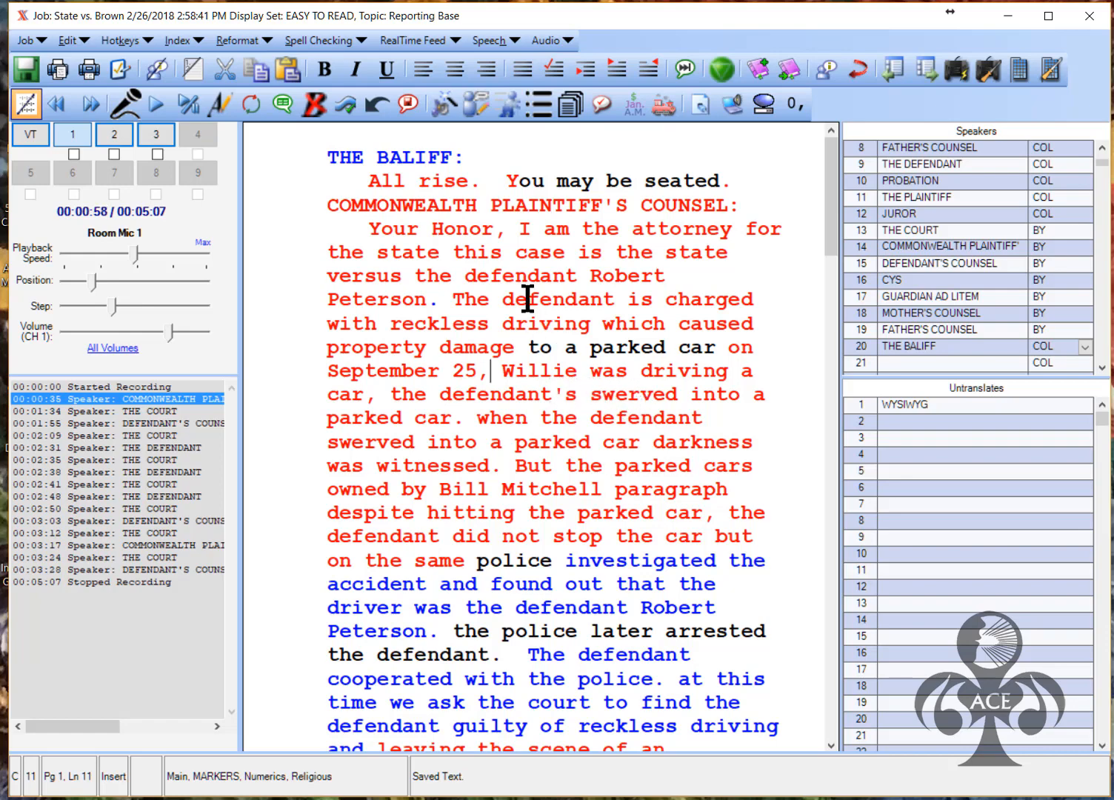
pyautogui.click(365, 206)
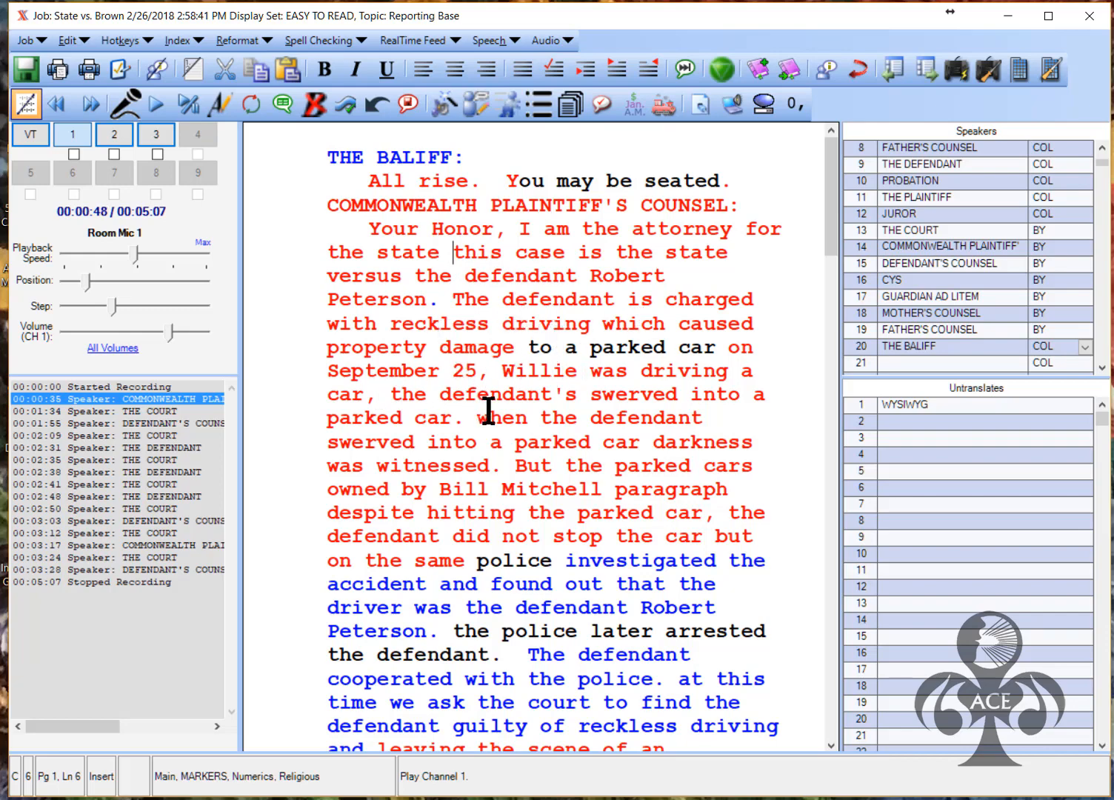
pyautogui.moveTo(503, 370); pyautogui.dragTo(577, 375)
pyautogui.write('while he')
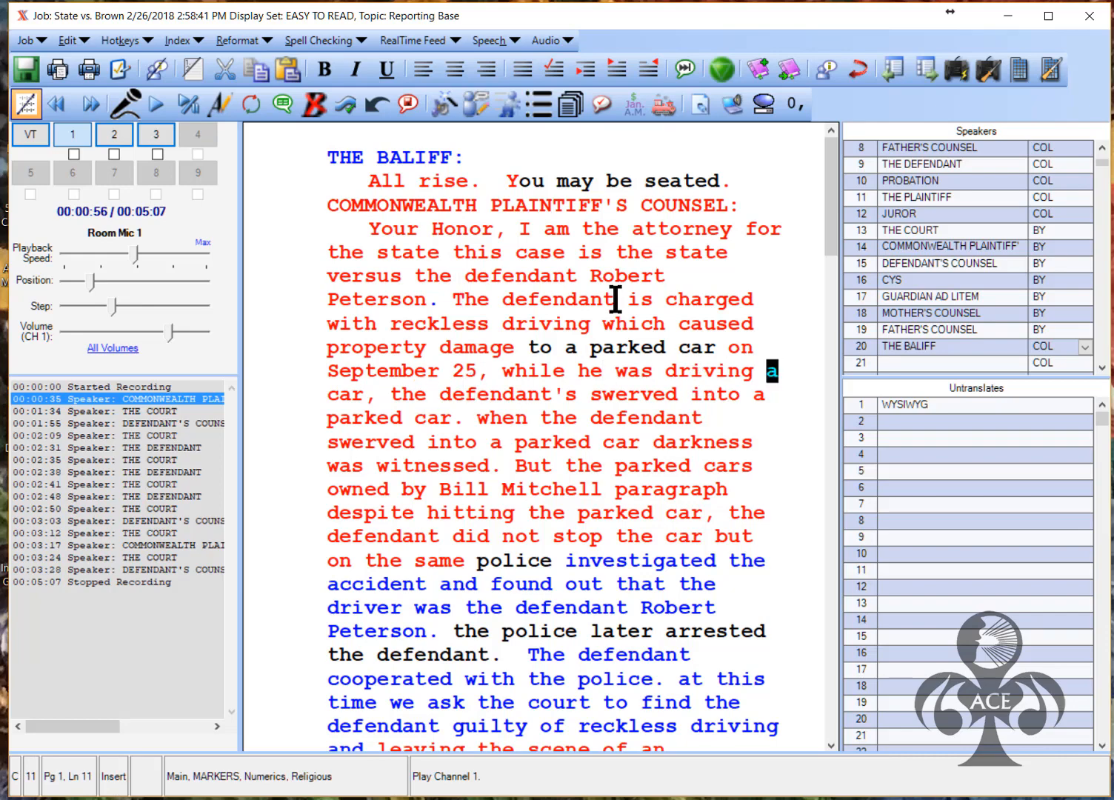
pyautogui.write('the')
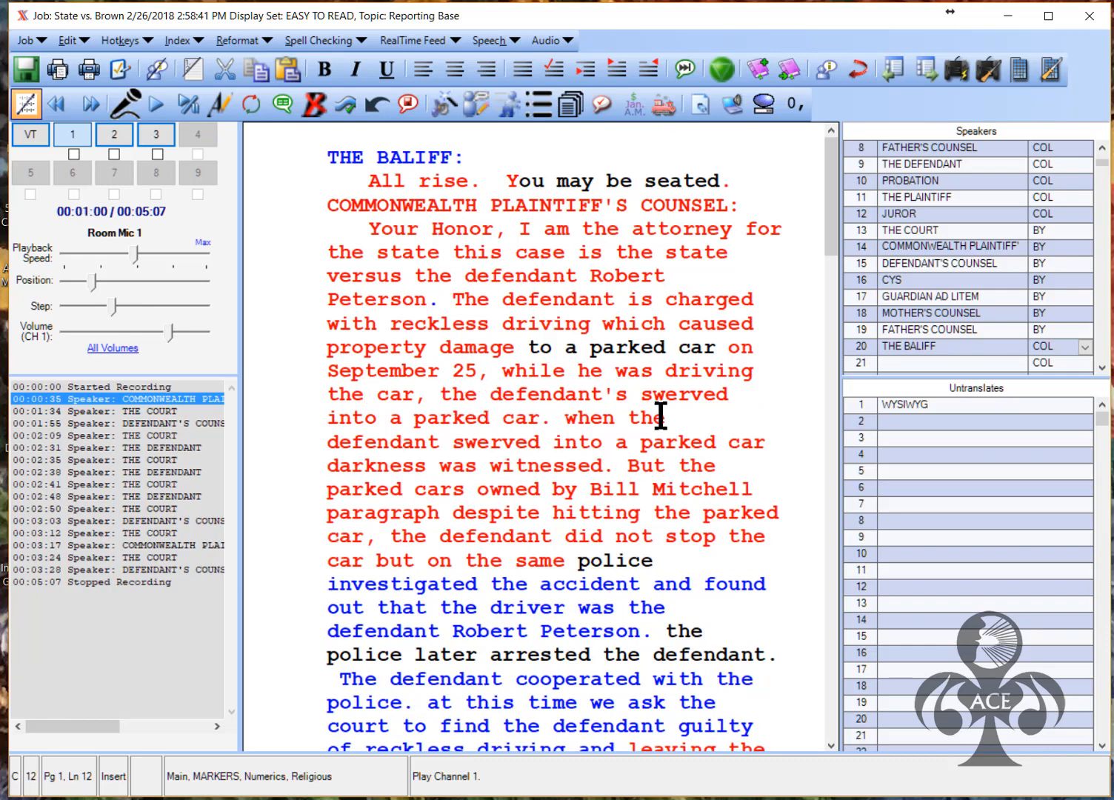
# Change 'defendant's' to 'defendant' and capitalize 'When' to start the next sentence
pyautogui.click(615, 398)
pyautogui.press('BackSpace')
pyautogui.press('Delete')
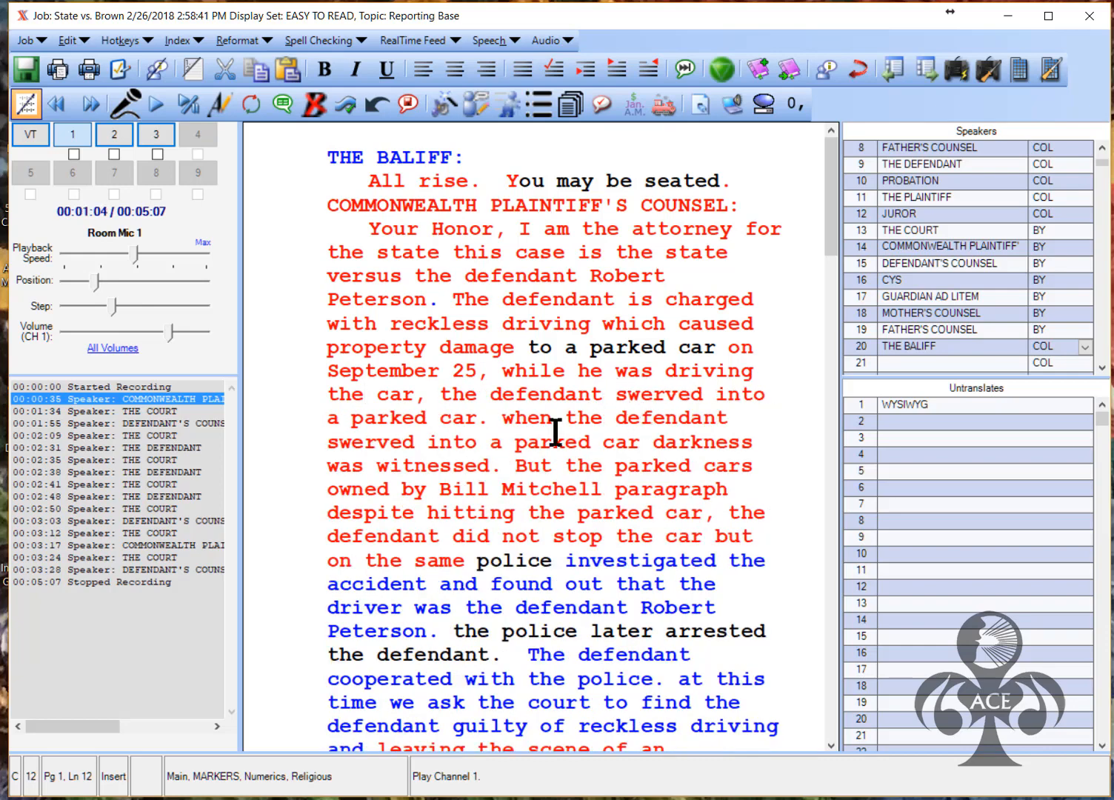
pyautogui.click(503, 421)
pyautogui.hotkey('alt', 'c')
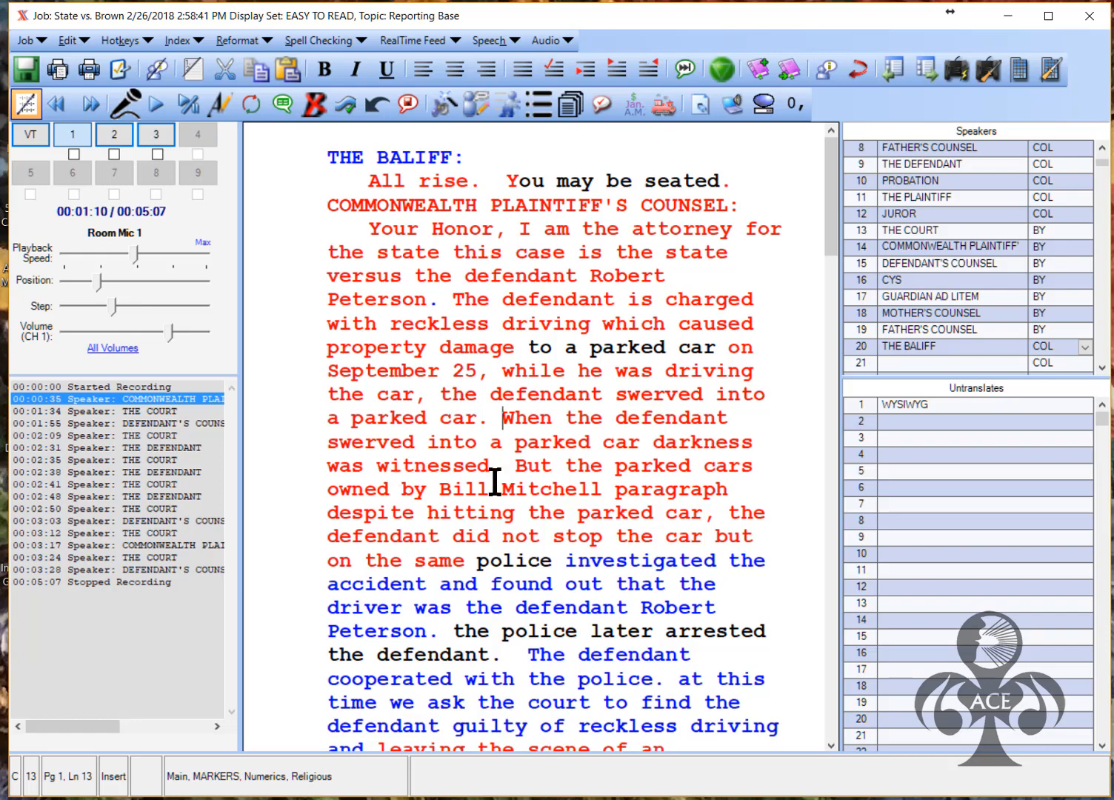
# Replace 'darkness' with 'the accident' and correct 'cars' to 'car', checking against the audio
pyautogui.moveTo(655, 443); pyautogui.dragTo(743, 445)
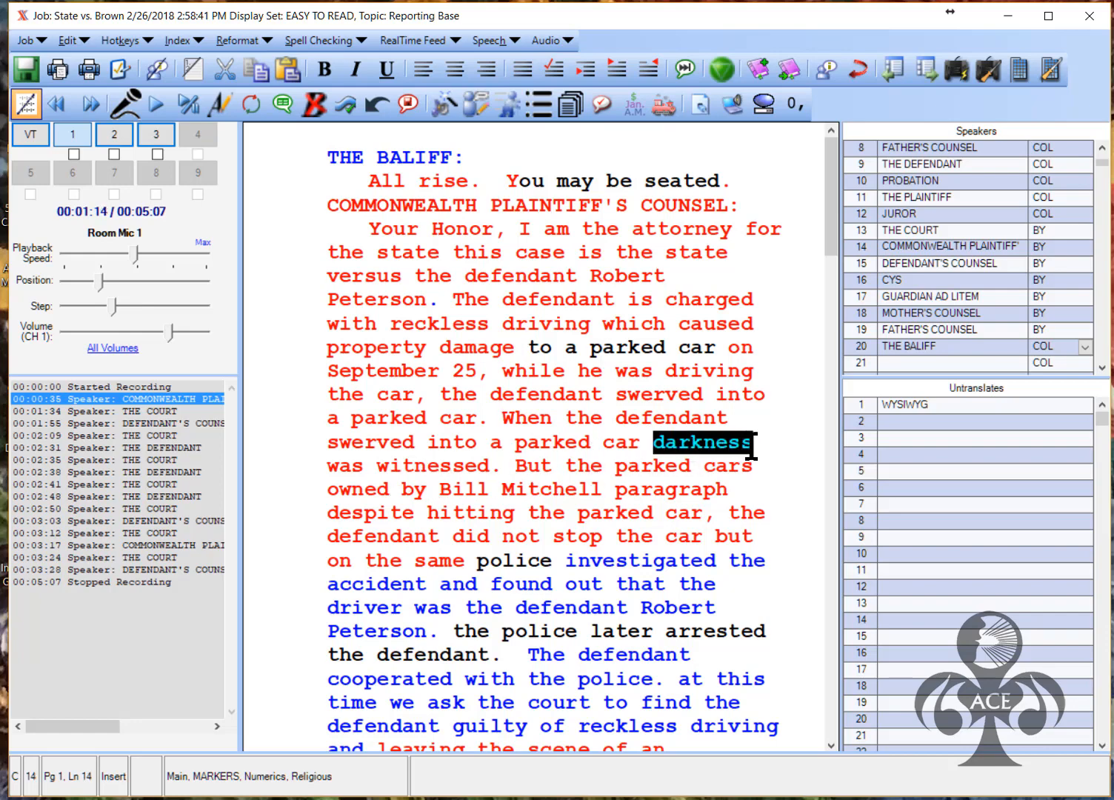
pyautogui.write('accident')
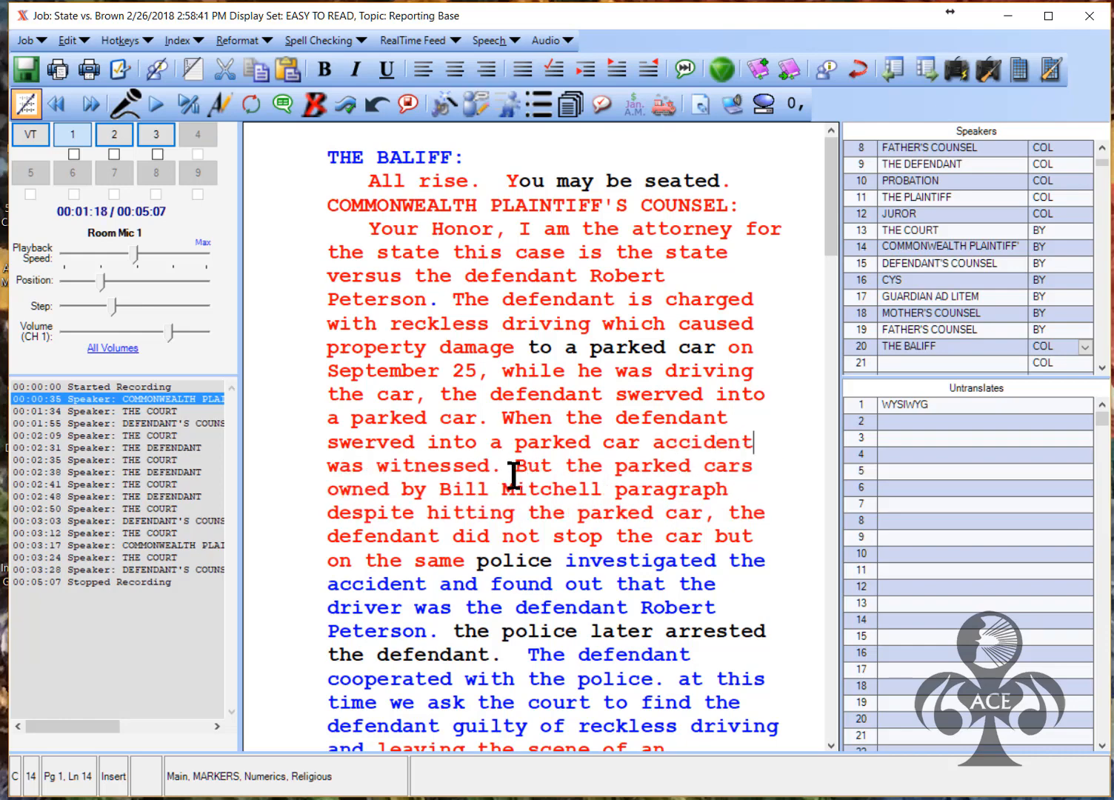
pyautogui.click(742, 467)
pyautogui.click(528, 465)
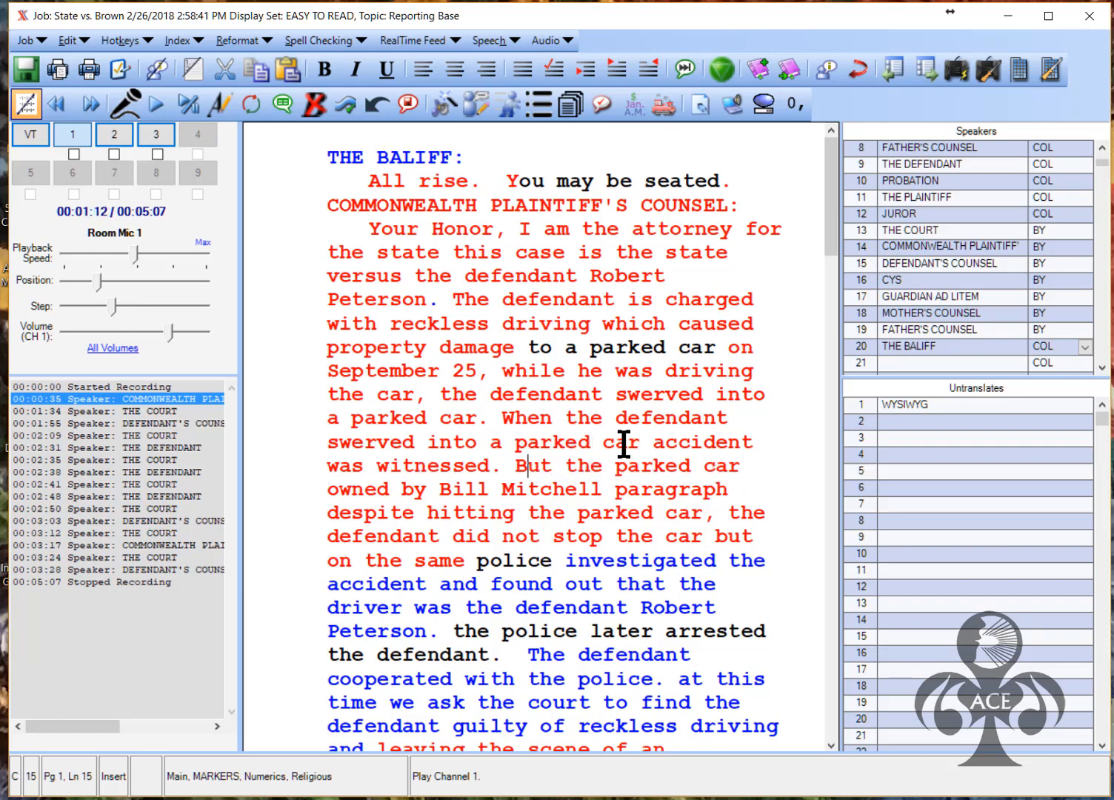
pyautogui.click(652, 443)
pyautogui.write('the')
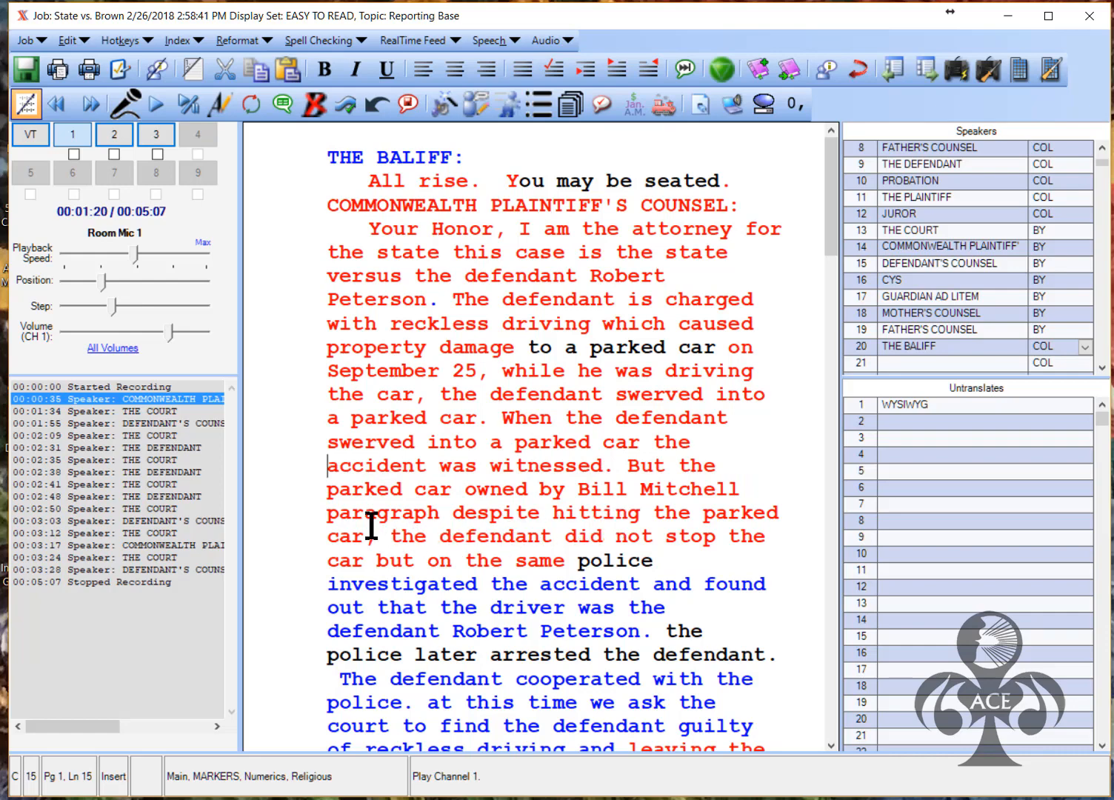
pyautogui.click(363, 491)
pyautogui.hotkey('alt', 'p')
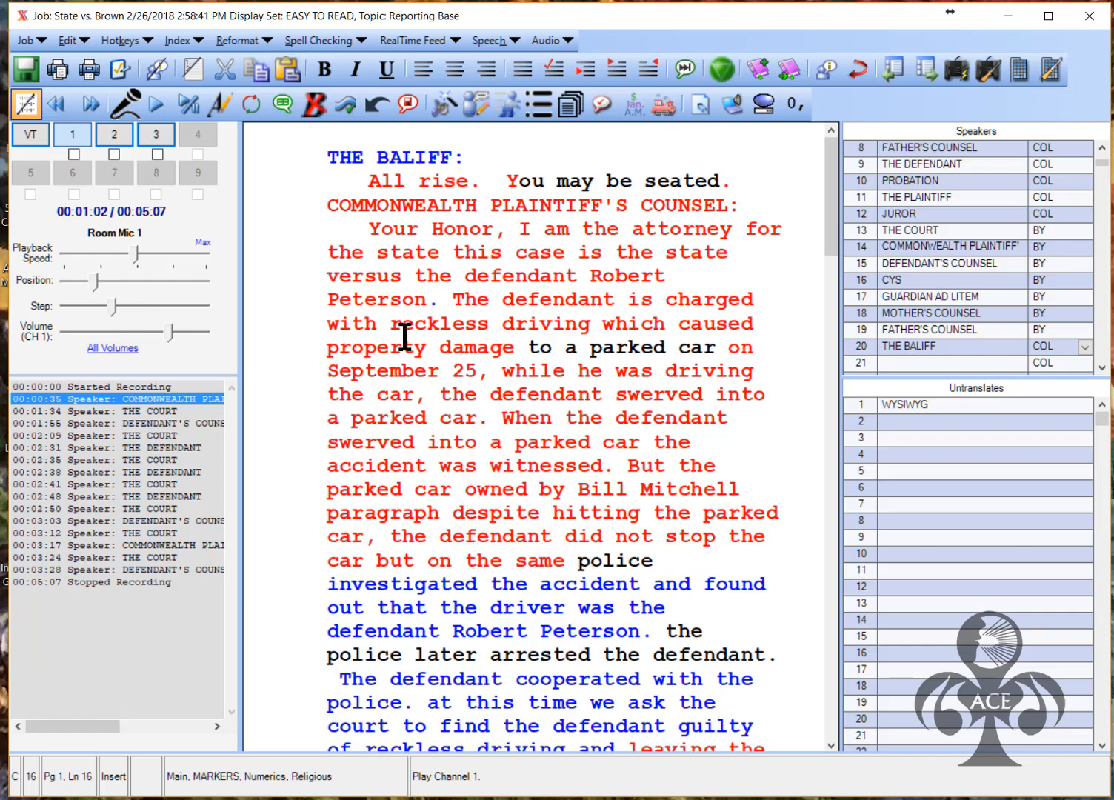
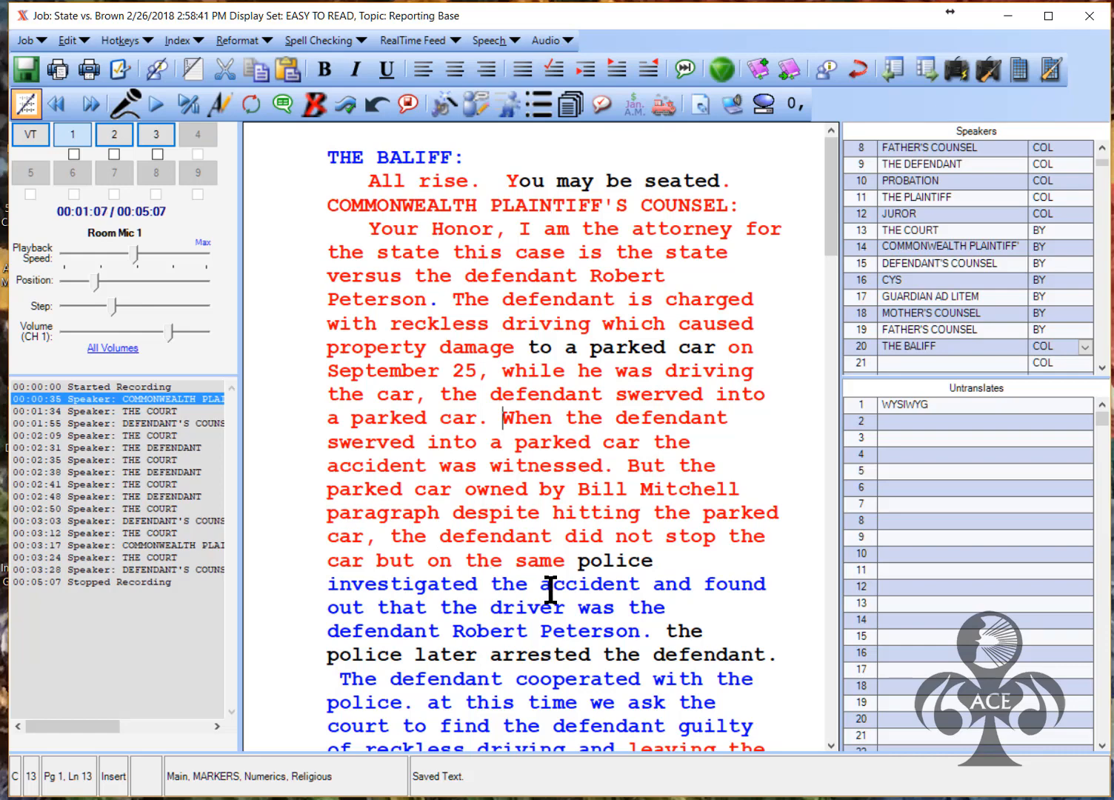
# Replace 'on the same' with 'left the scene.' in the prosecutor's statement
pyautogui.moveTo(563, 559); pyautogui.dragTo(511, 561)
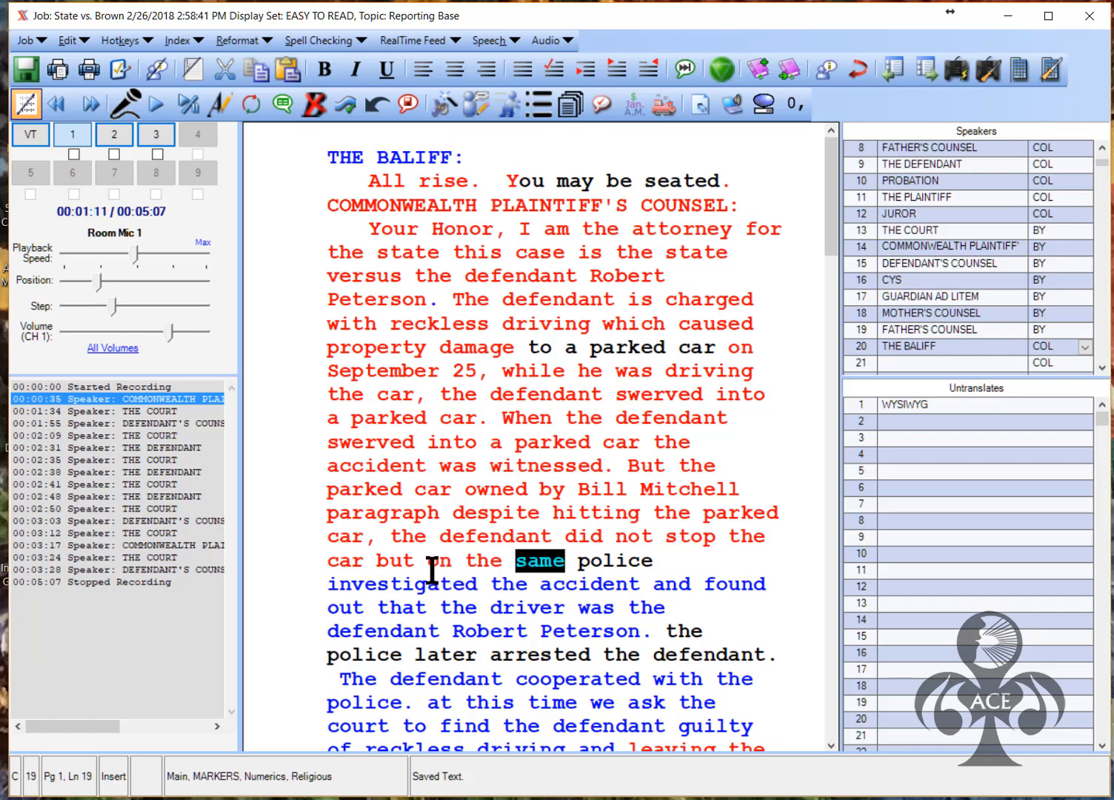
pyautogui.moveTo(572, 561); pyautogui.dragTo(429, 561)
pyautogui.write('left the ')
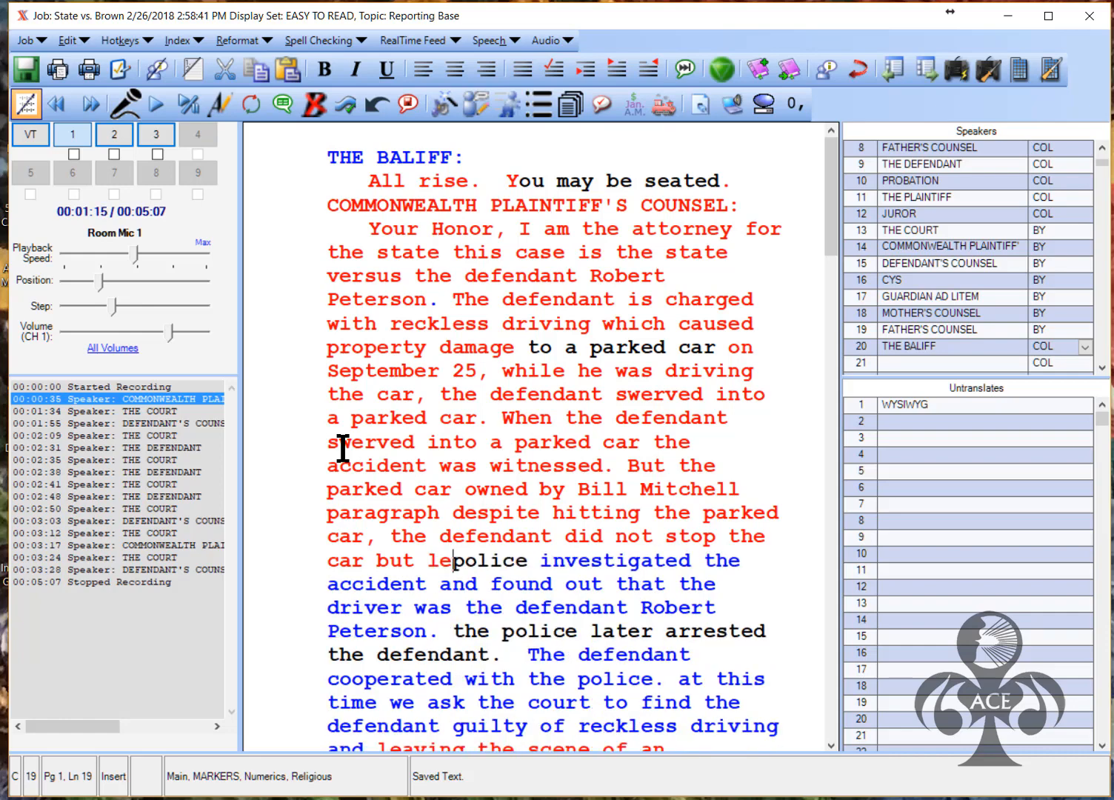
pyautogui.write('scene')
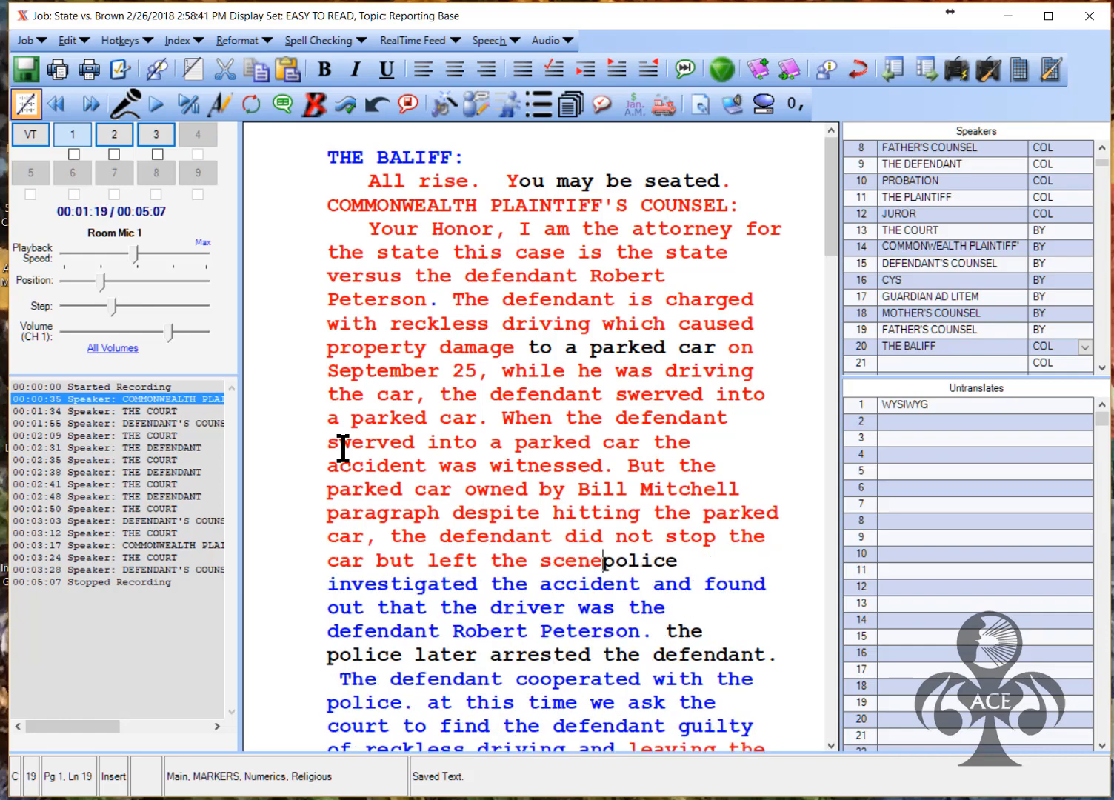
pyautogui.write('.  P')
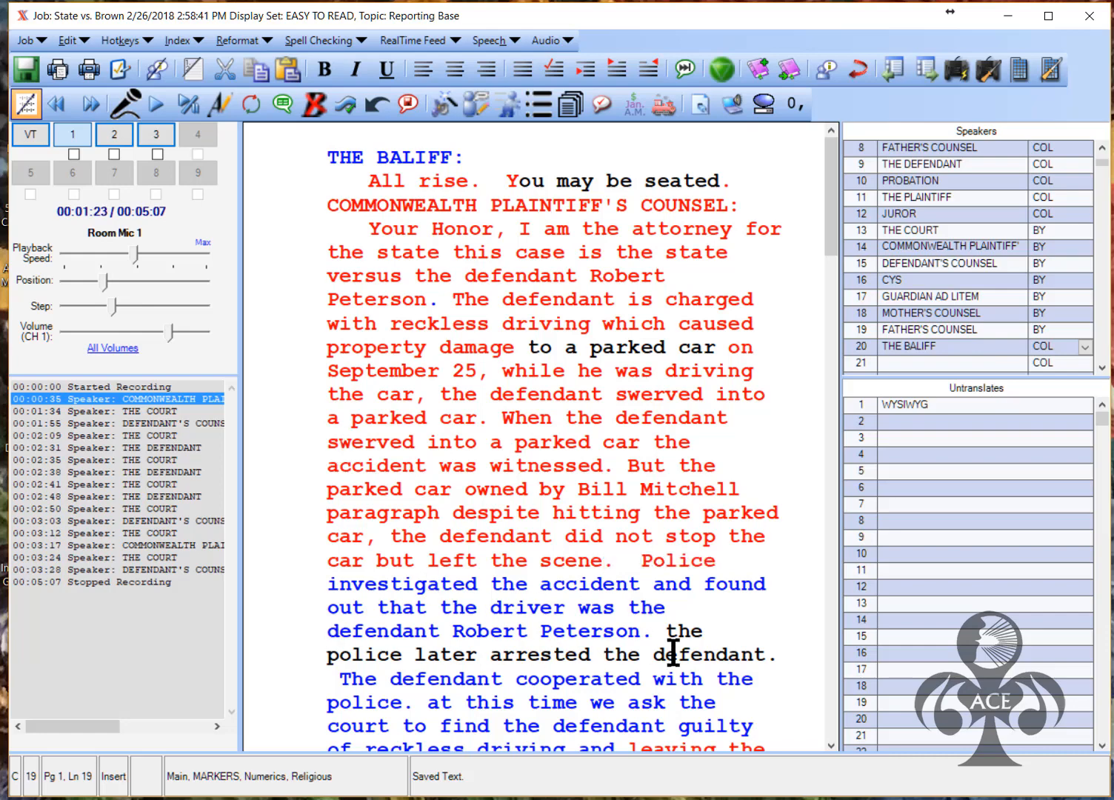
# Capitalize 'The' and 'At' and remove the stray space before 'The defendant'
pyautogui.click(680, 628)
pyautogui.press('BackSpace')
pyautogui.write('T')
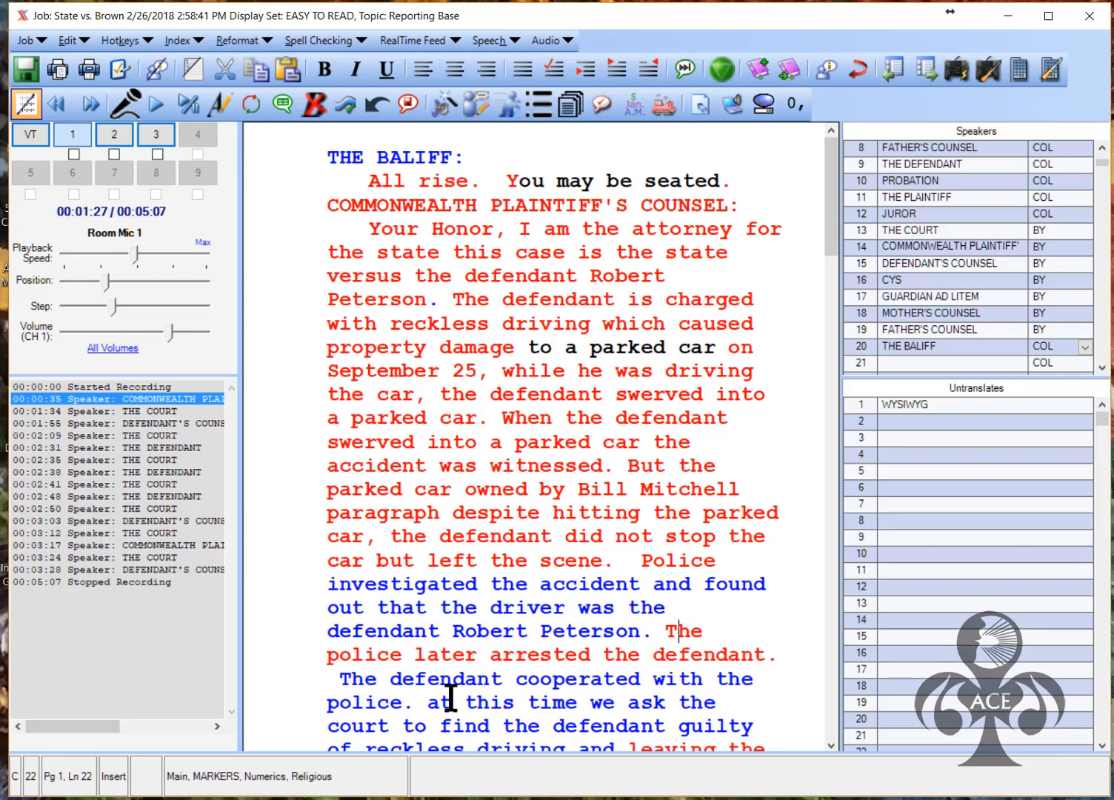
pyautogui.click(351, 678)
pyautogui.press('Delete')
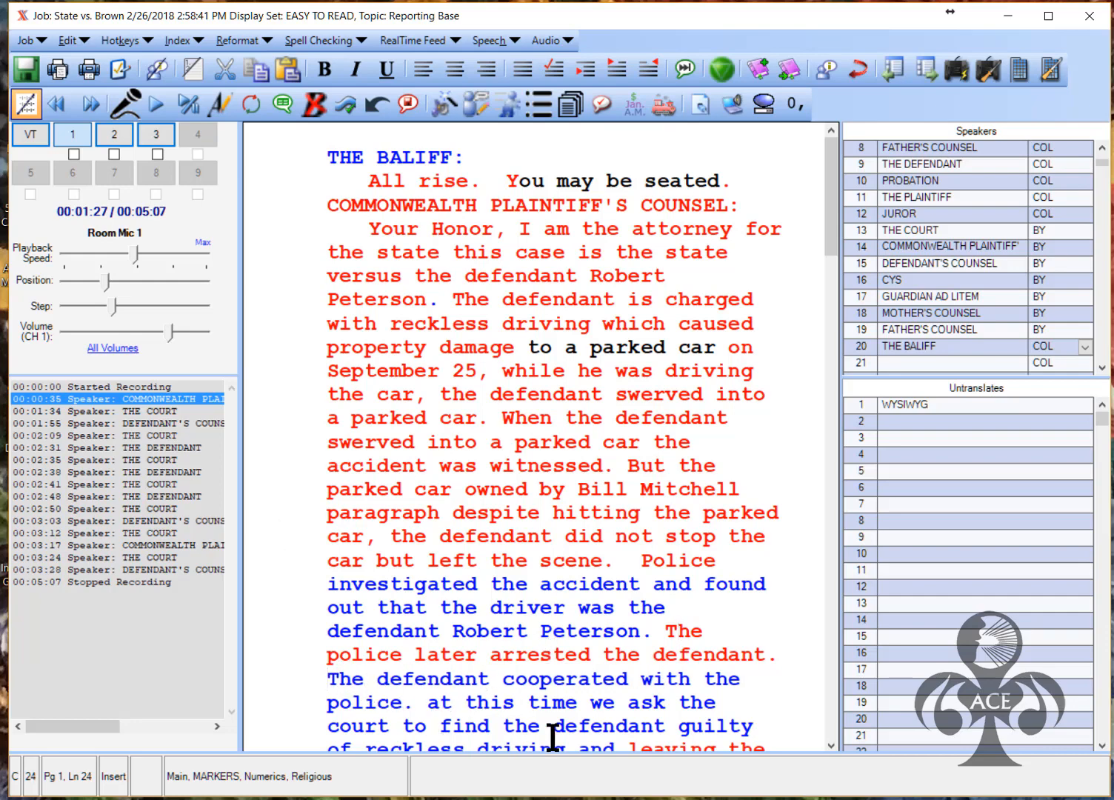
pyautogui.click(440, 707)
pyautogui.press('BackSpace')
pyautogui.write('A')
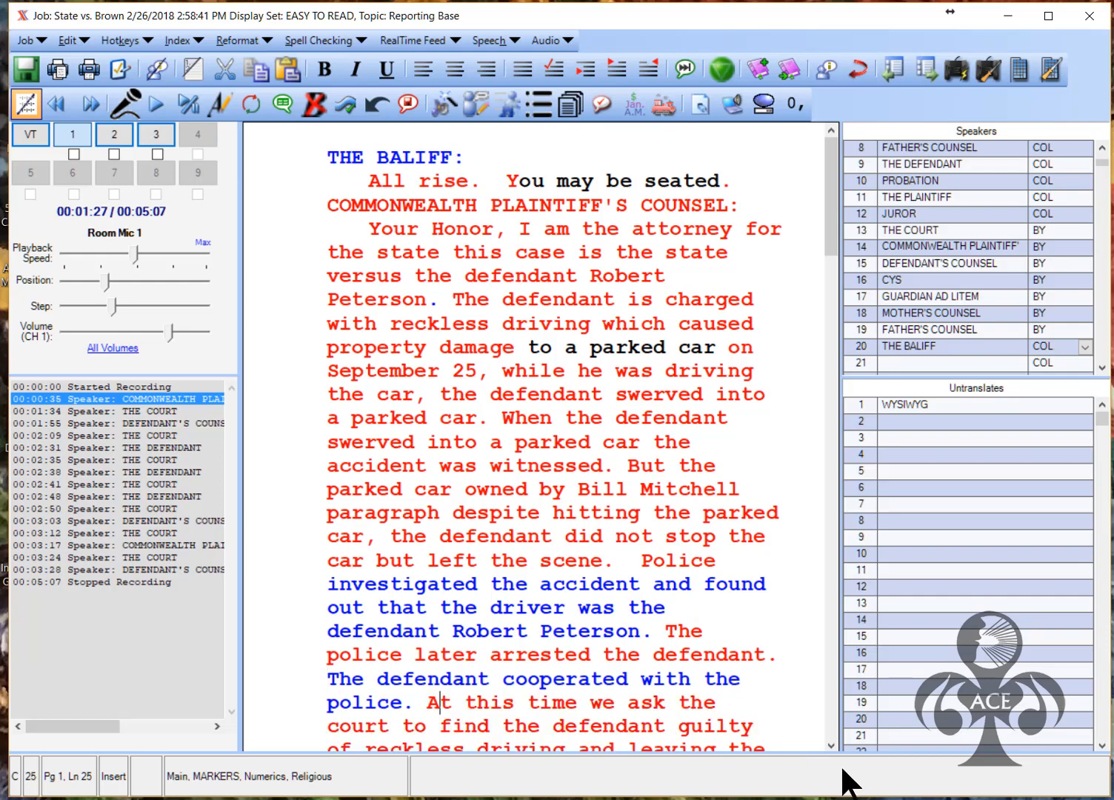
# Resolve the Court's question conflicts to 'has made' and 'scene of an accident'
pyautogui.scroll(-2, 664, 601)
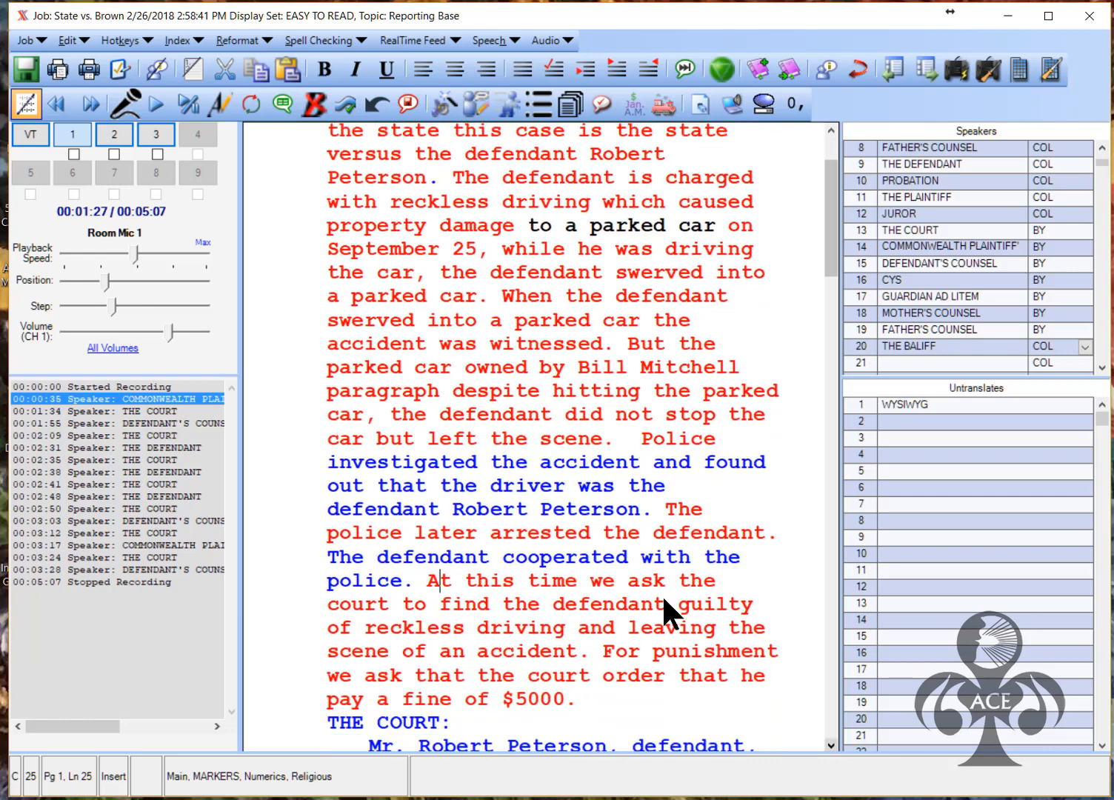
pyautogui.scroll(-1, 661, 600)
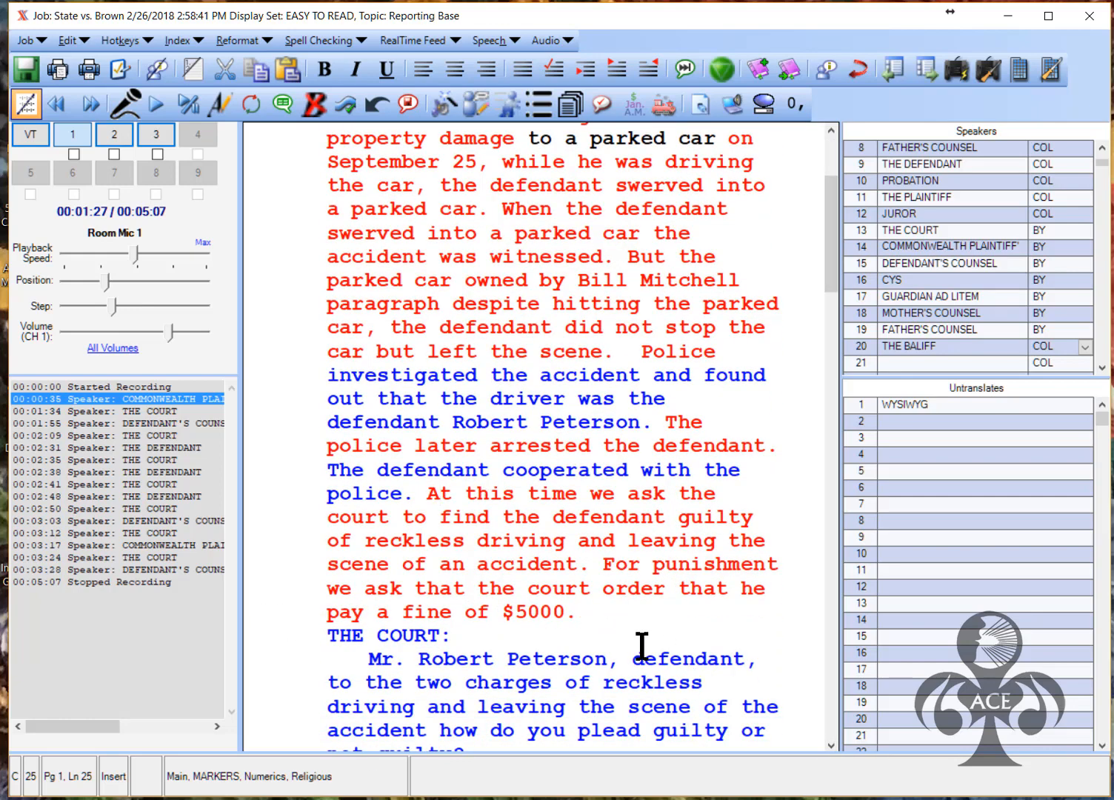
pyautogui.scroll(-2, 663, 592)
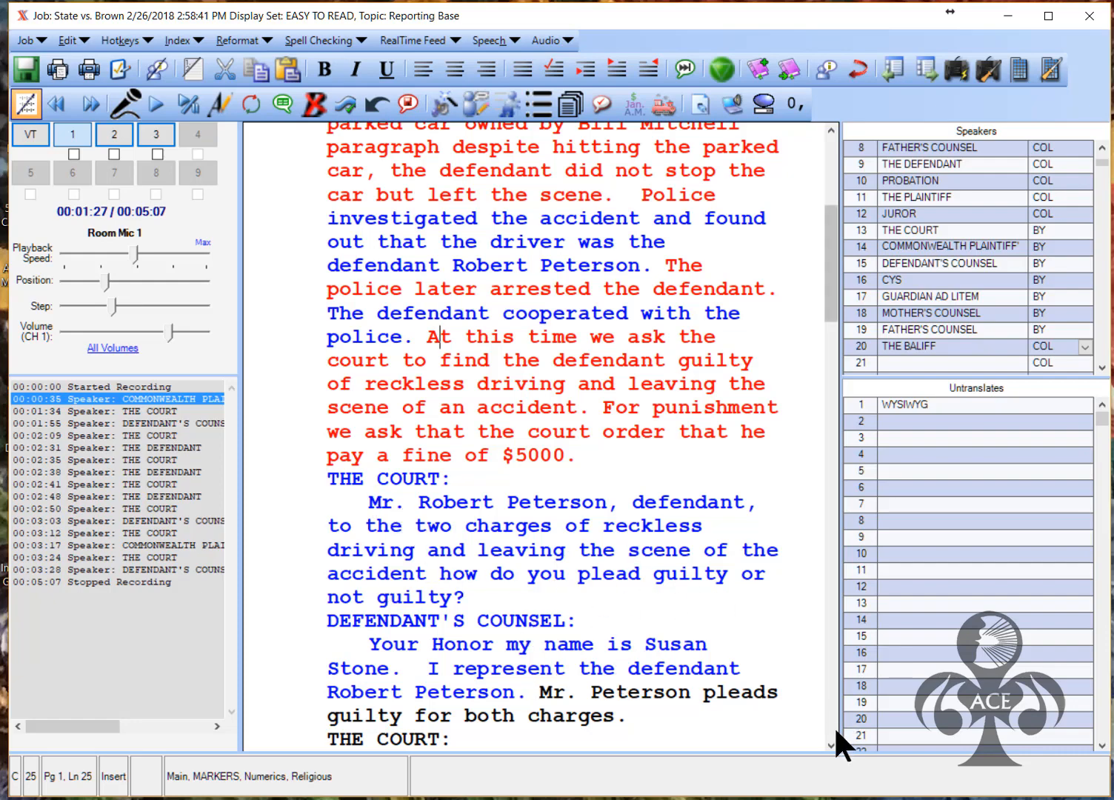
pyautogui.scroll(-5, 664, 591)
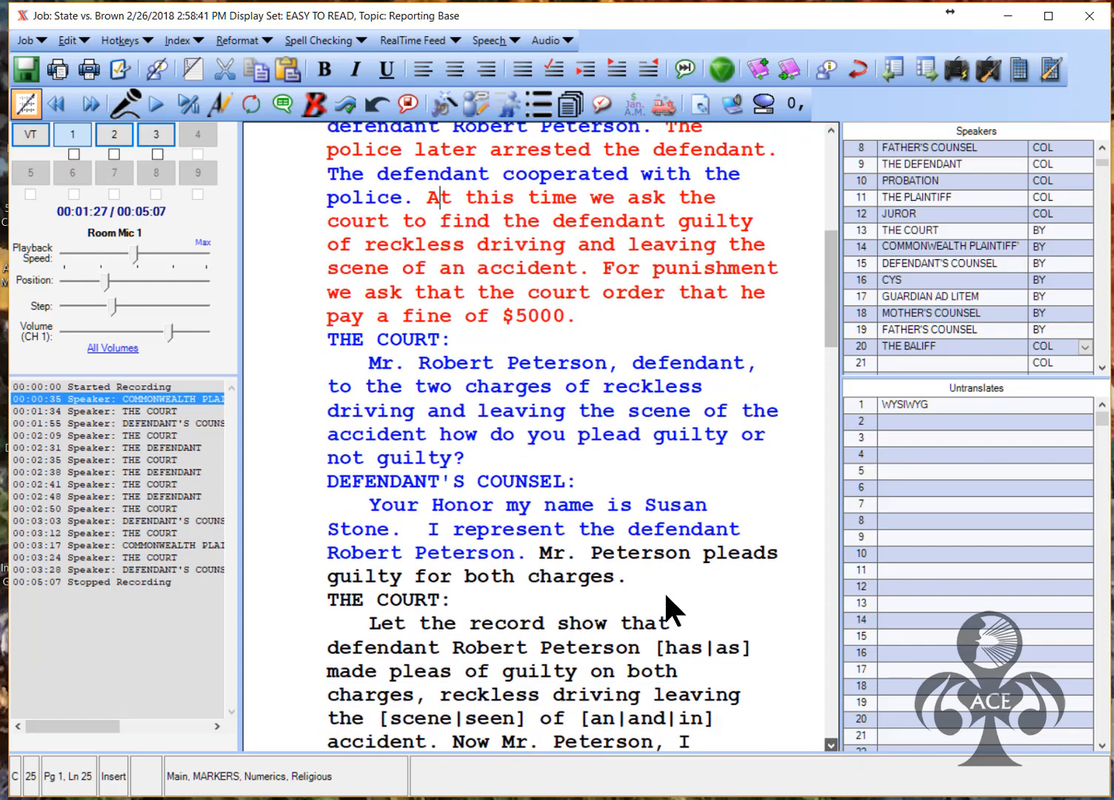
pyautogui.scroll(-4, 664, 590)
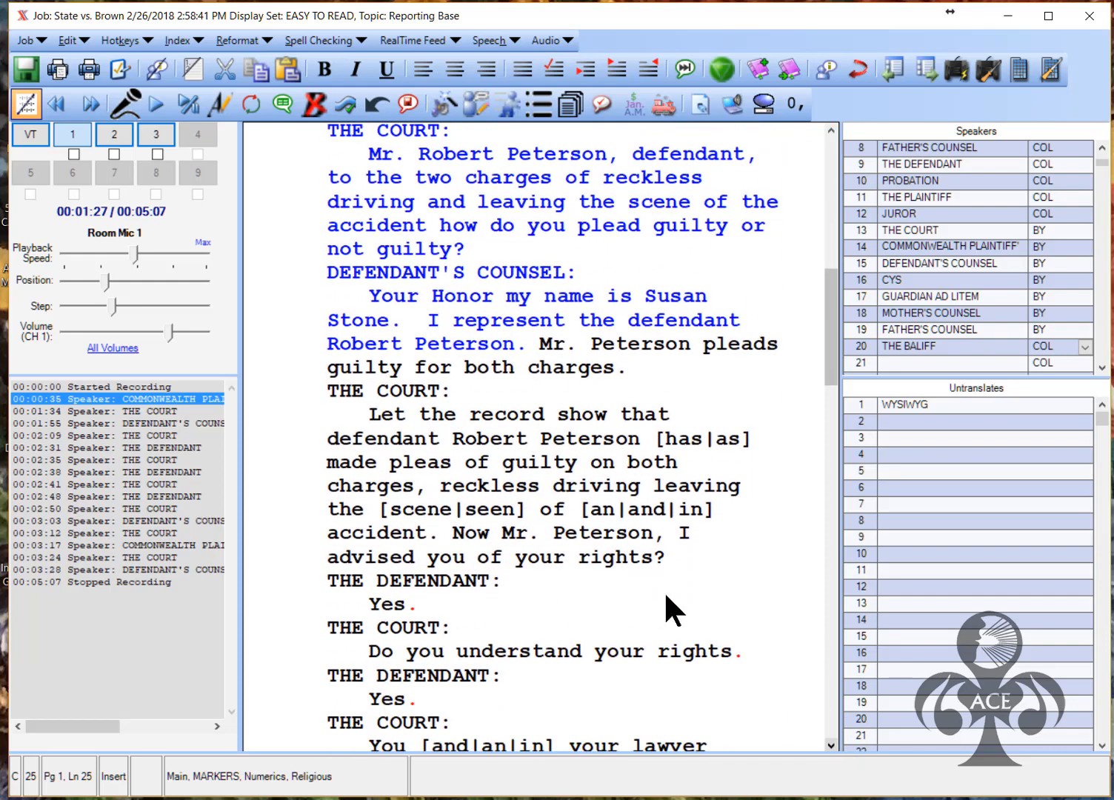
pyautogui.click(683, 446)
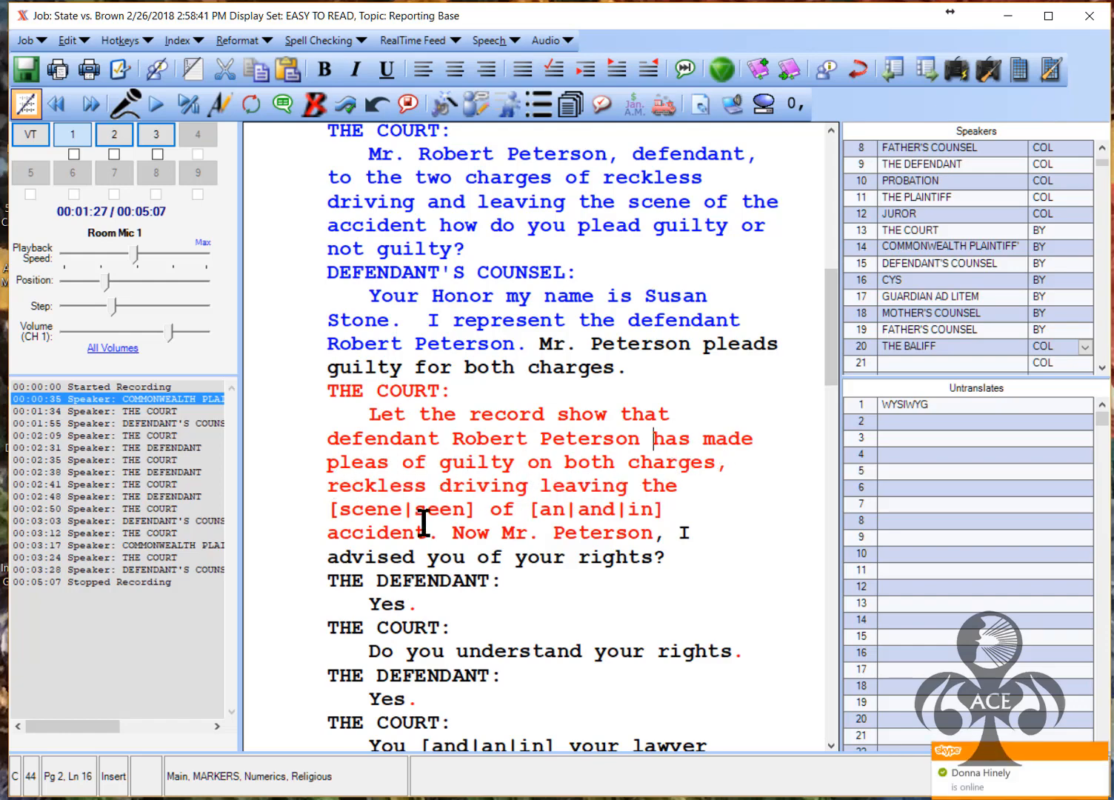
pyautogui.click(364, 509)
pyautogui.click(399, 509)
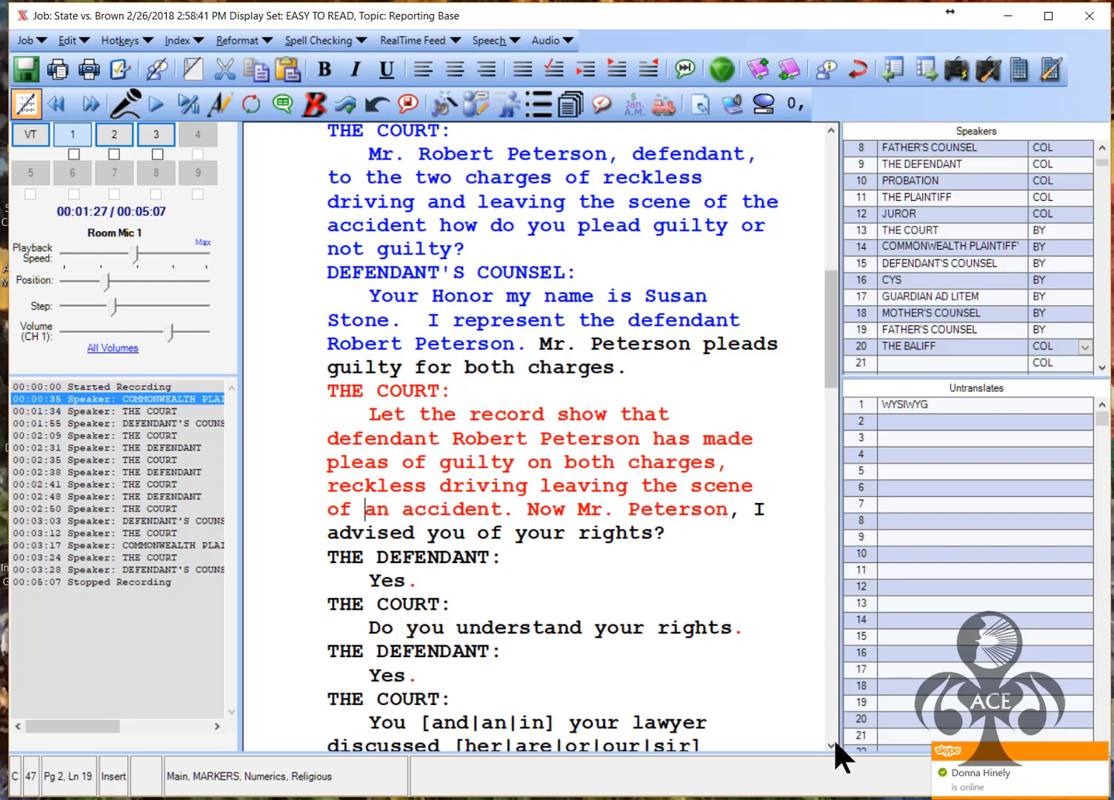
# Resolve the next conflicts to read 'your rights and options' and 'you would'
pyautogui.scroll(-3, 667, 592)
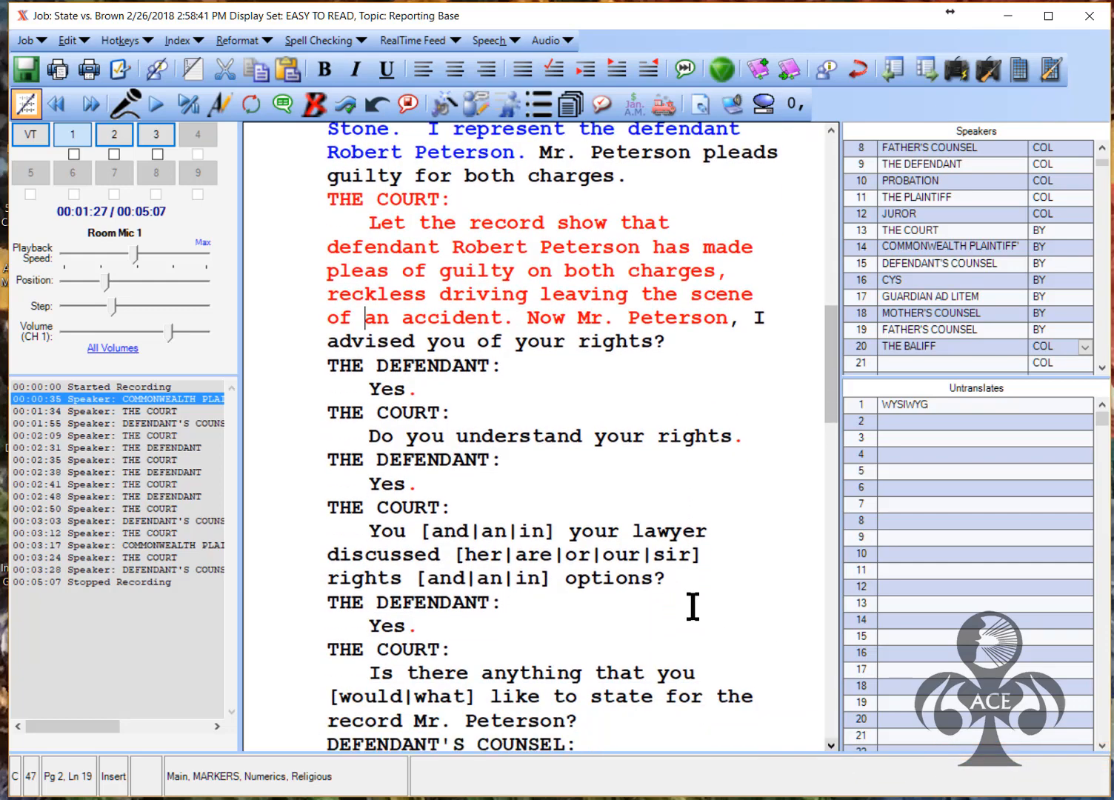
pyautogui.click(467, 535)
pyautogui.press('1')
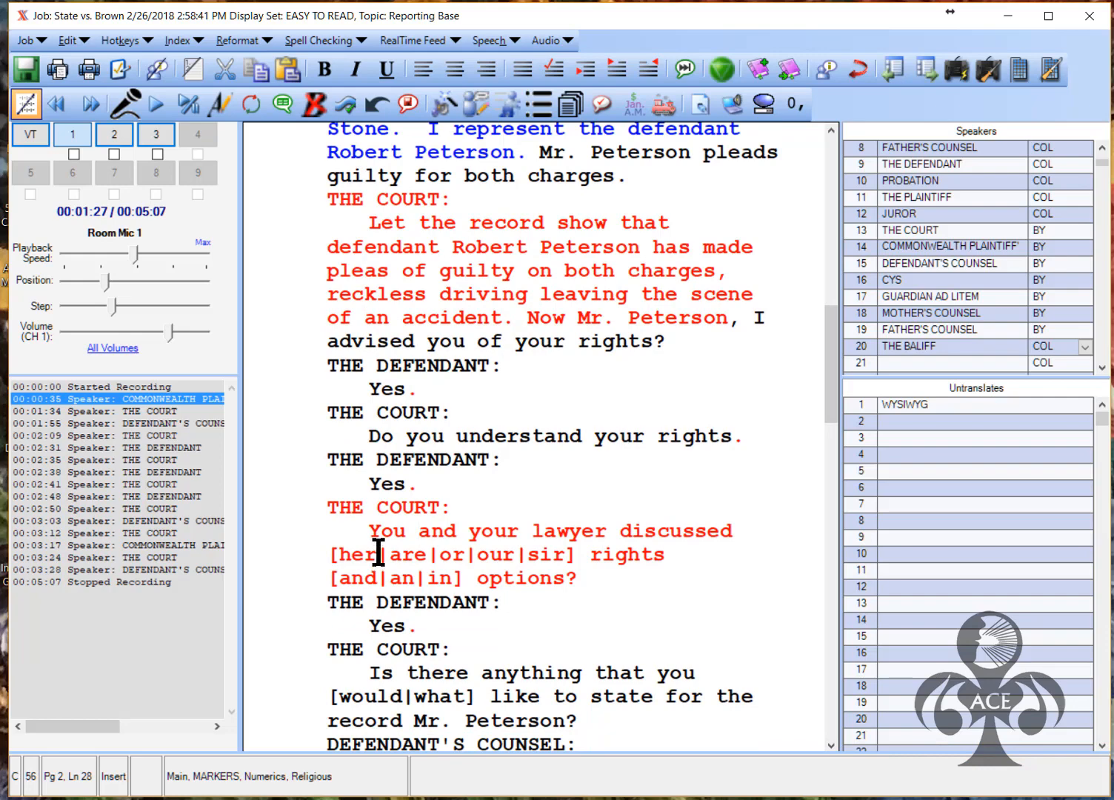
pyautogui.click(489, 557)
pyautogui.press('4')
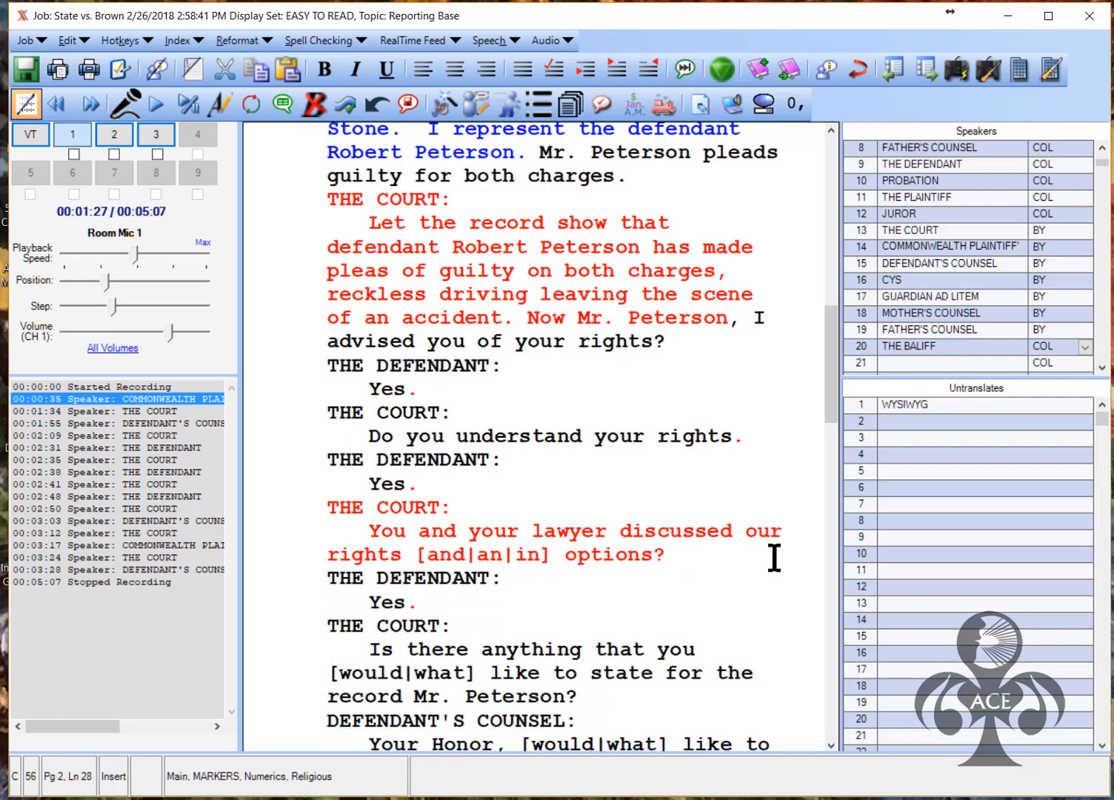
pyautogui.write('your')
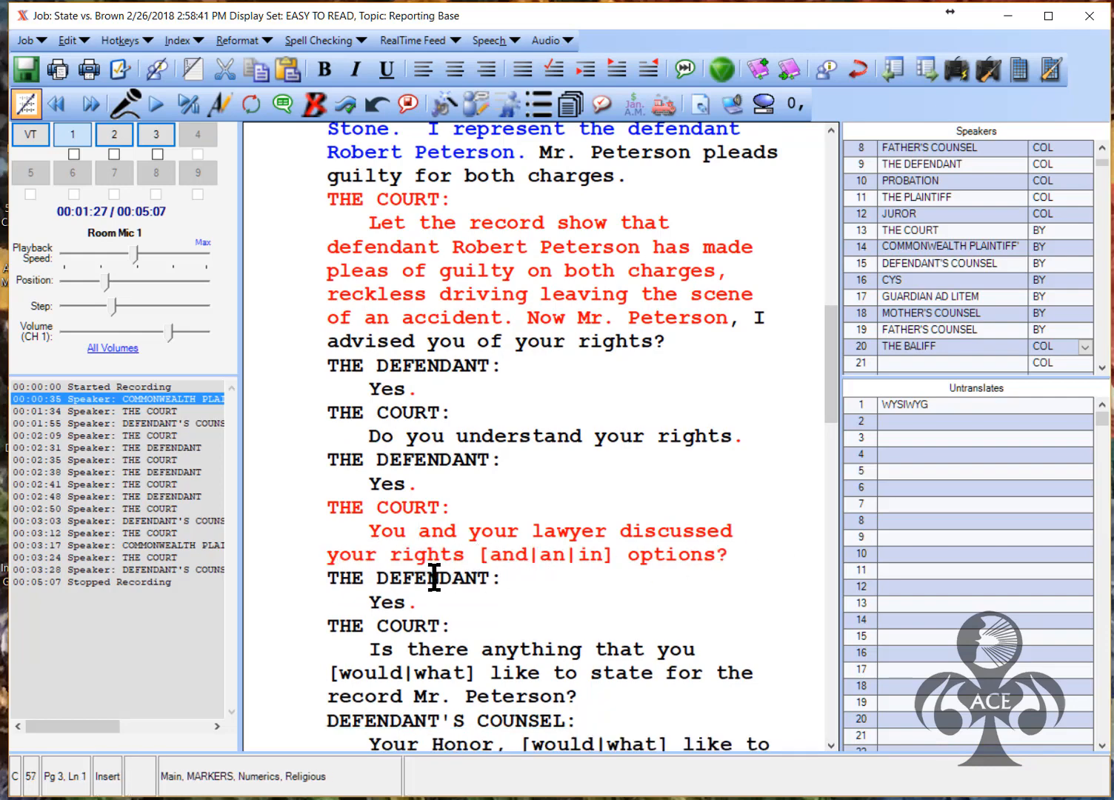
pyautogui.click(512, 555)
pyautogui.press('1')
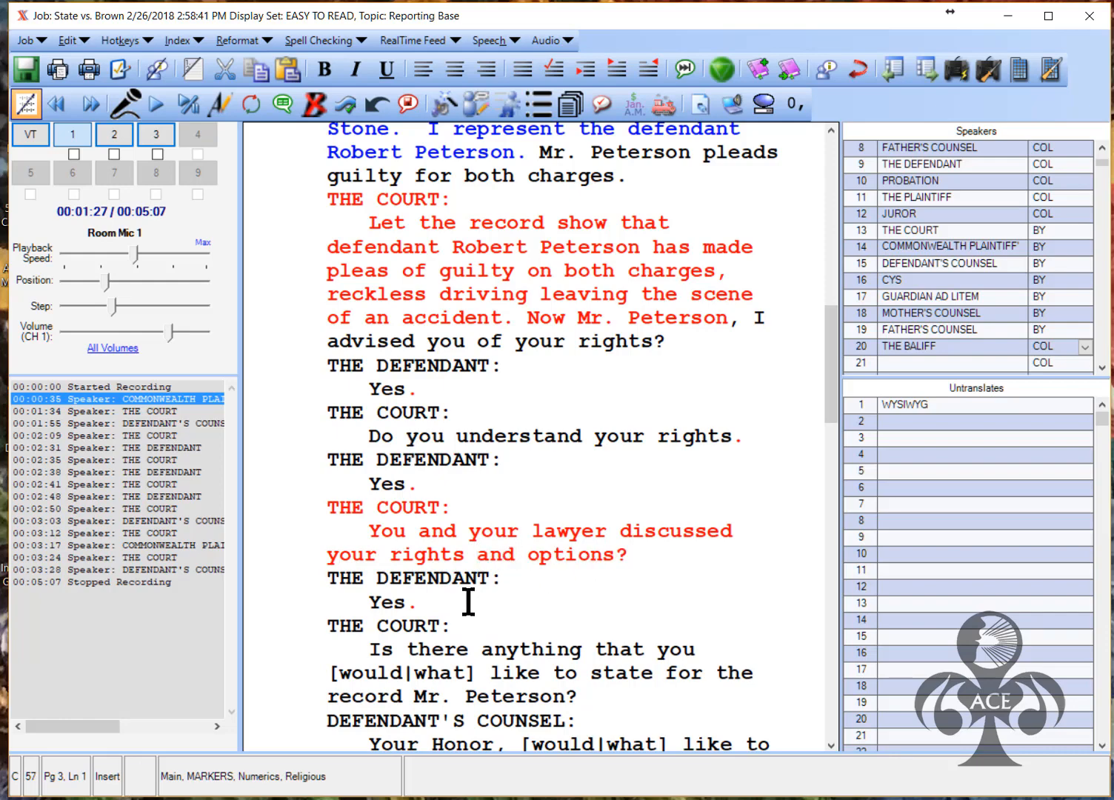
pyautogui.click(378, 671)
pyautogui.press('1')
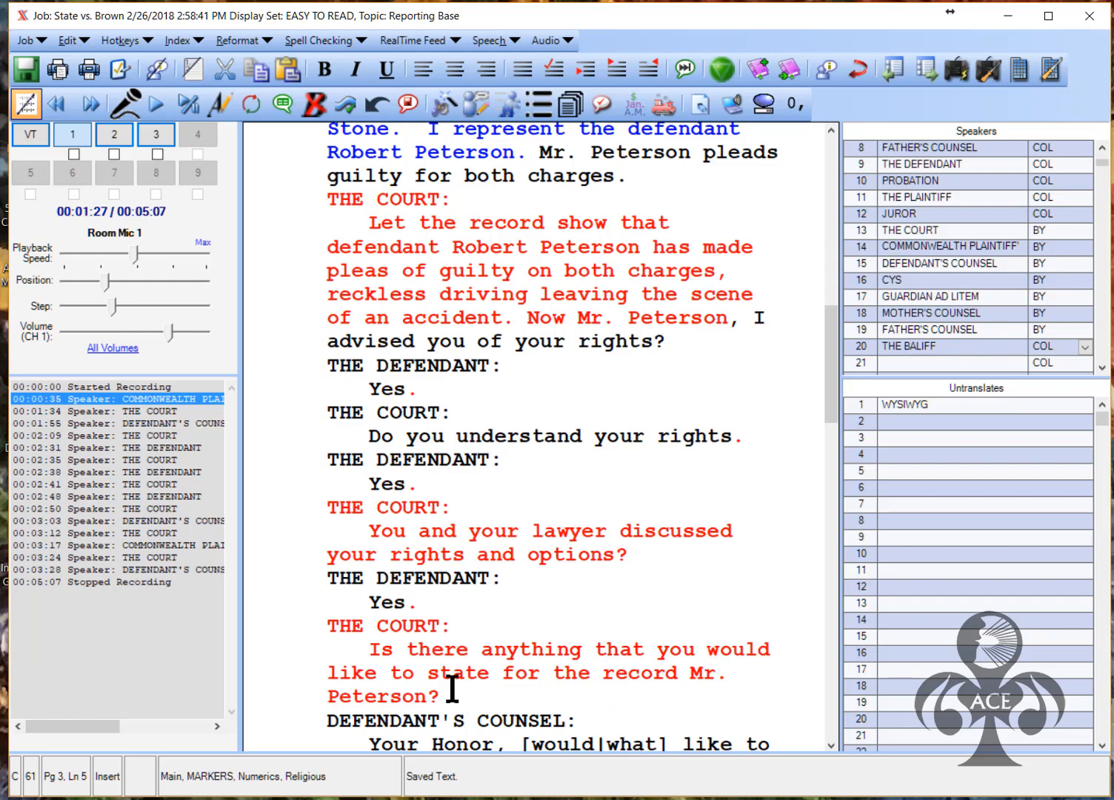
pyautogui.moveTo(832, 384); pyautogui.dragTo(644, 442)
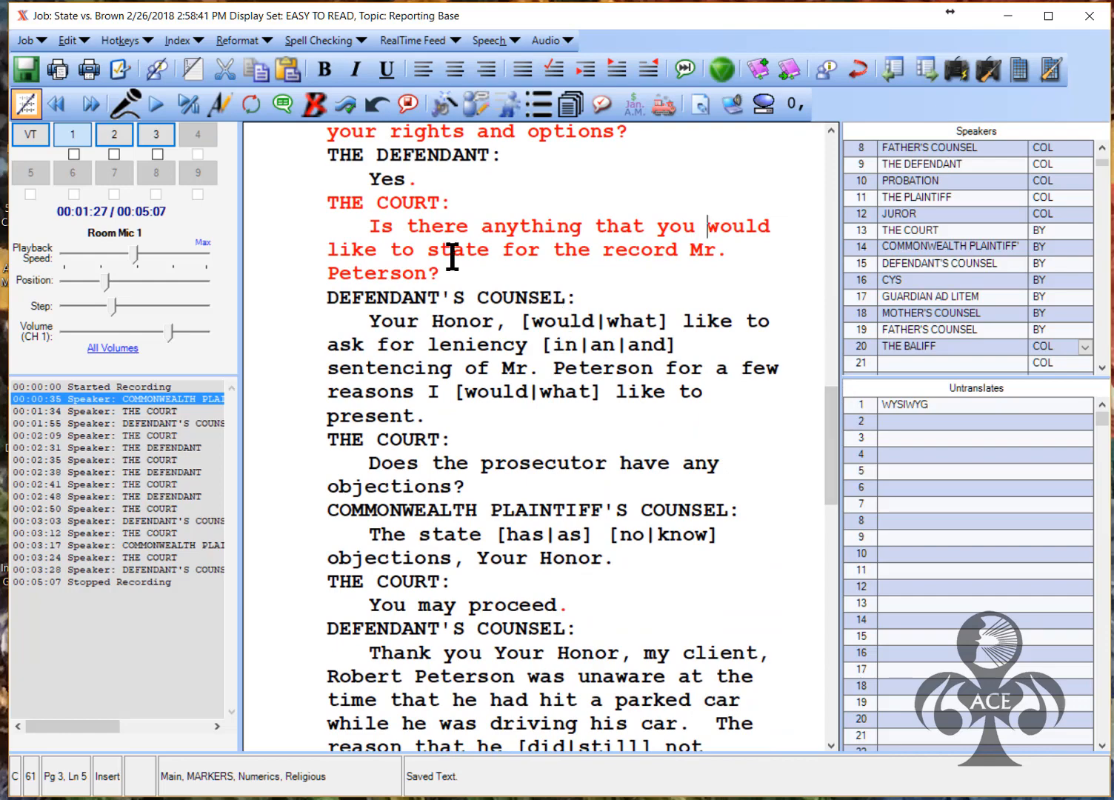
# Insert 'I' and resolve conflicts to 'would', 'in', 'would', 'has' and 'no'
pyautogui.click(565, 322)
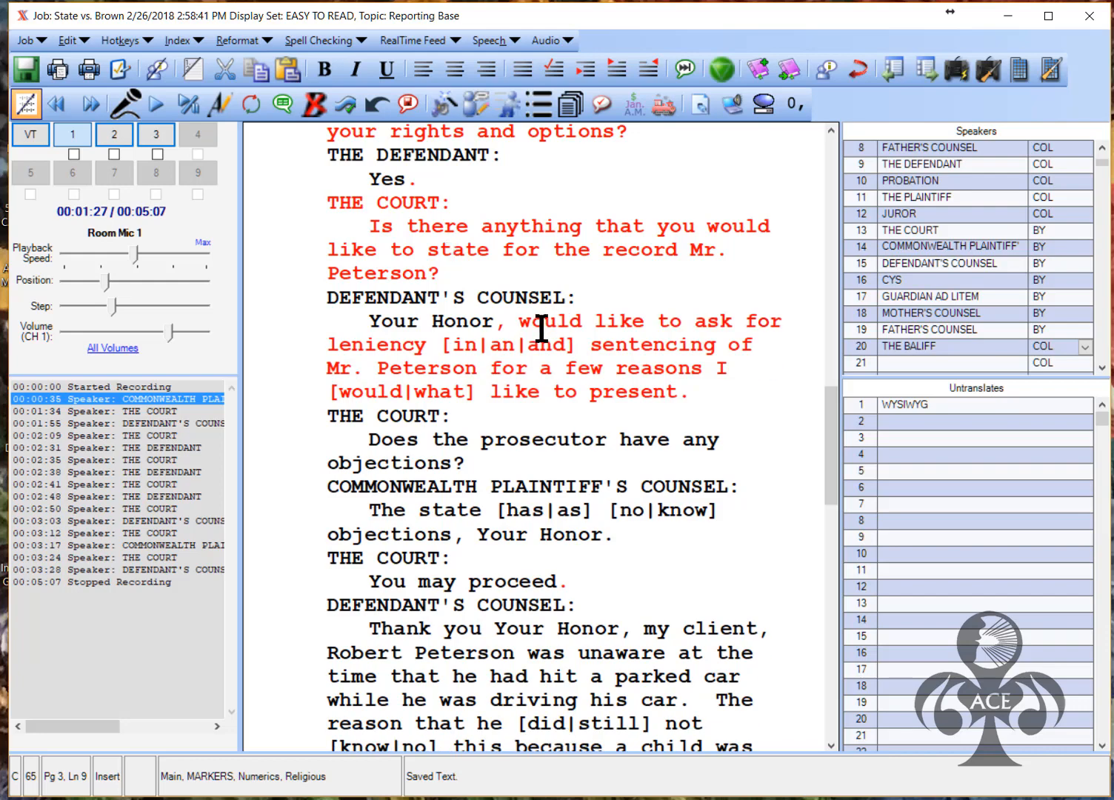
pyautogui.write('I')
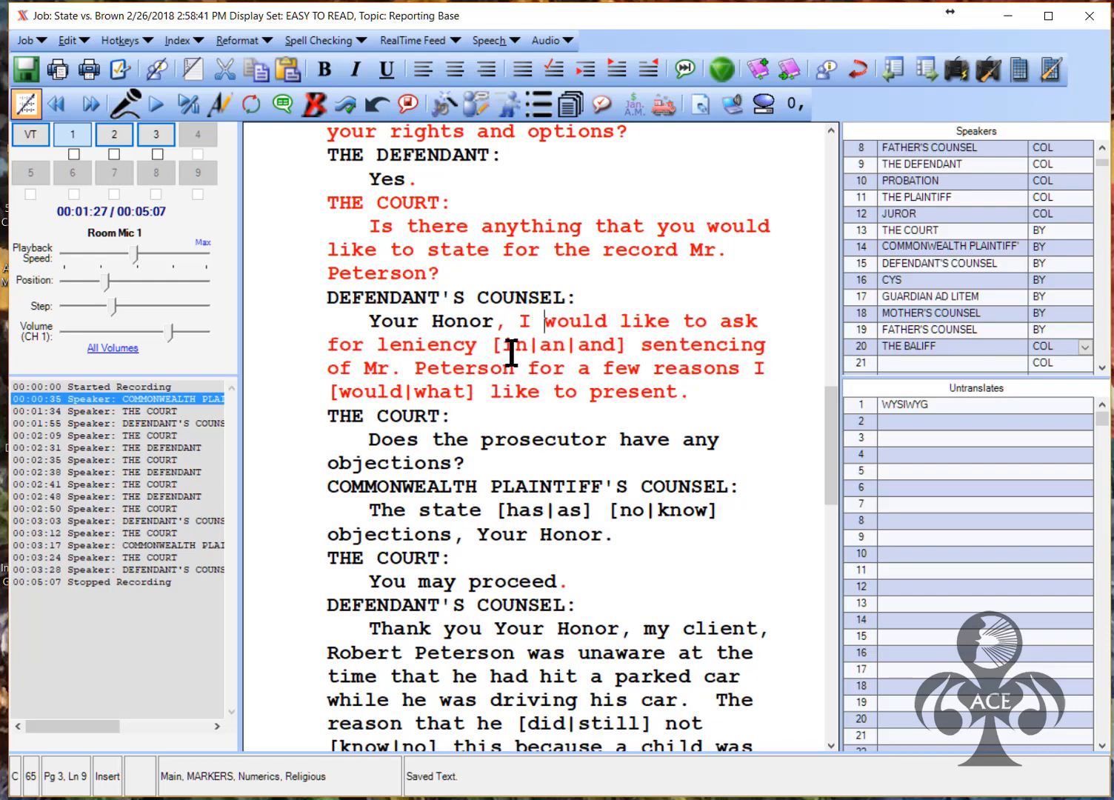
pyautogui.click(510, 348)
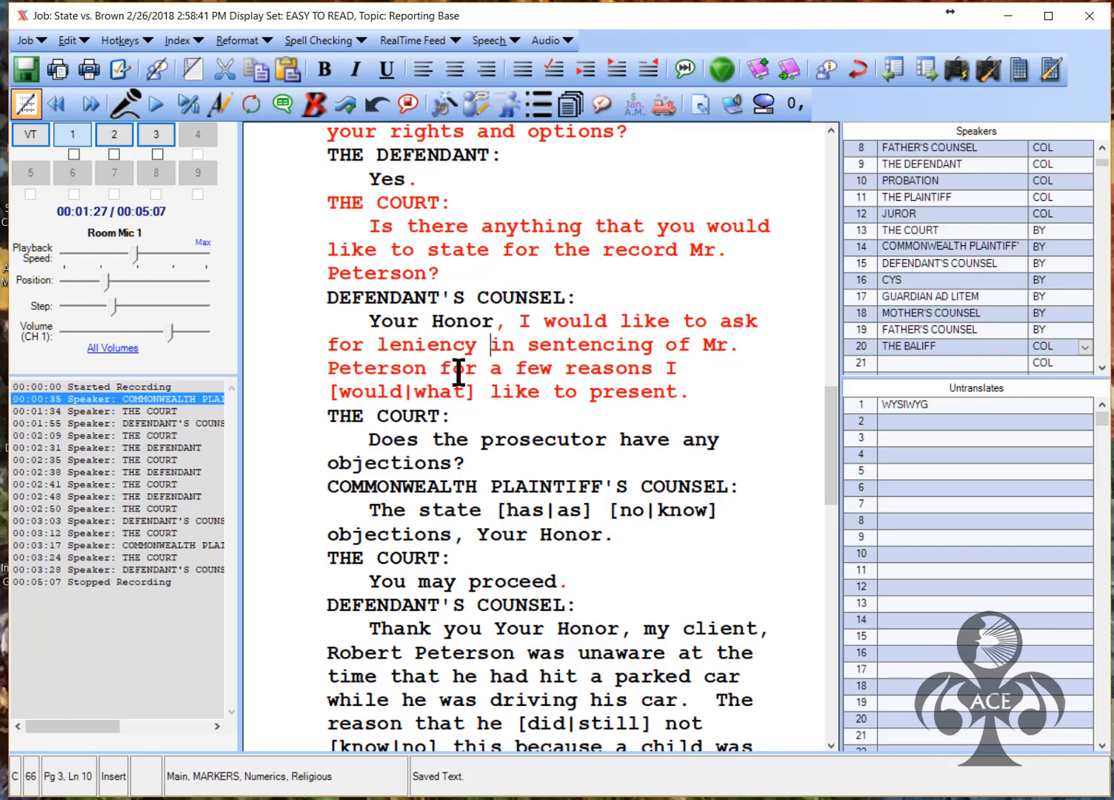
pyautogui.click(360, 393)
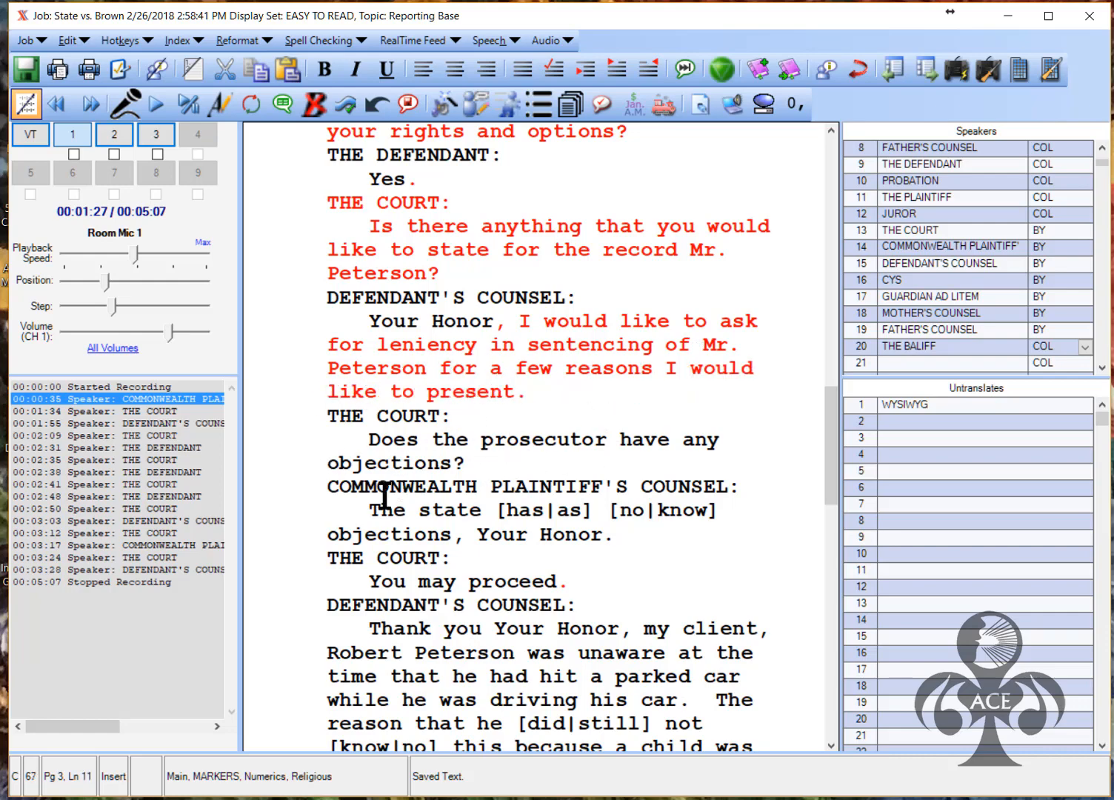
pyautogui.click(527, 511)
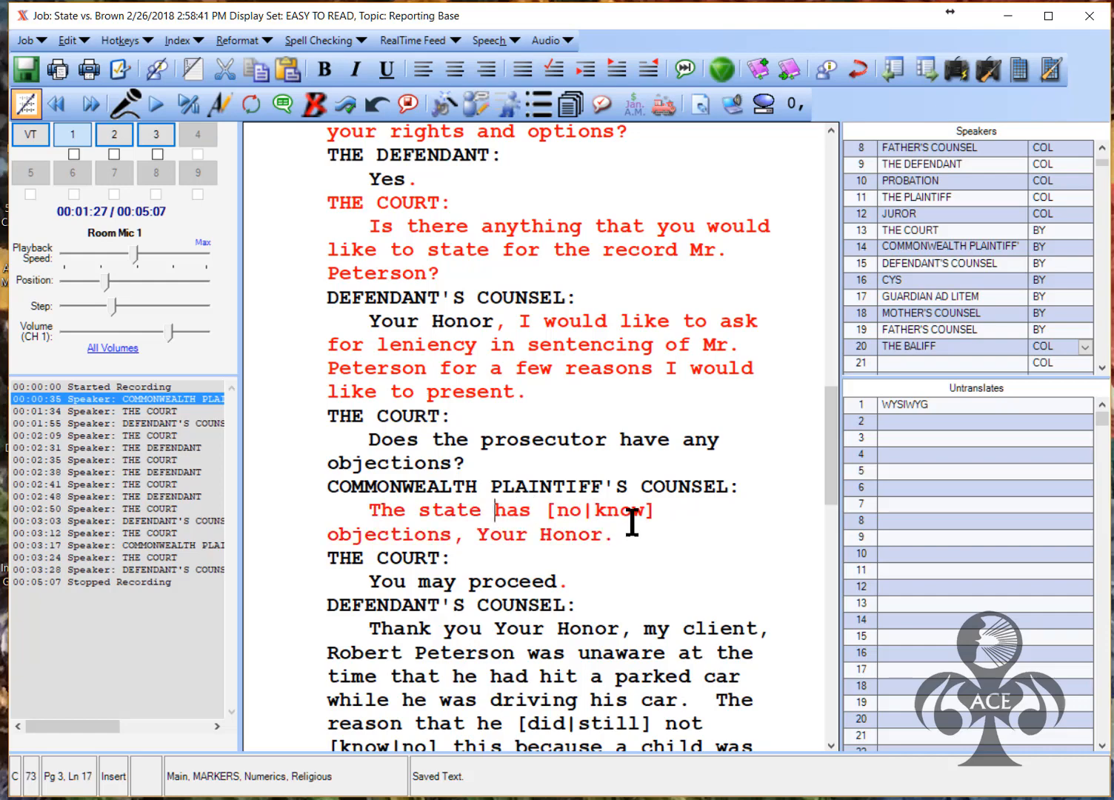
pyautogui.click(579, 511)
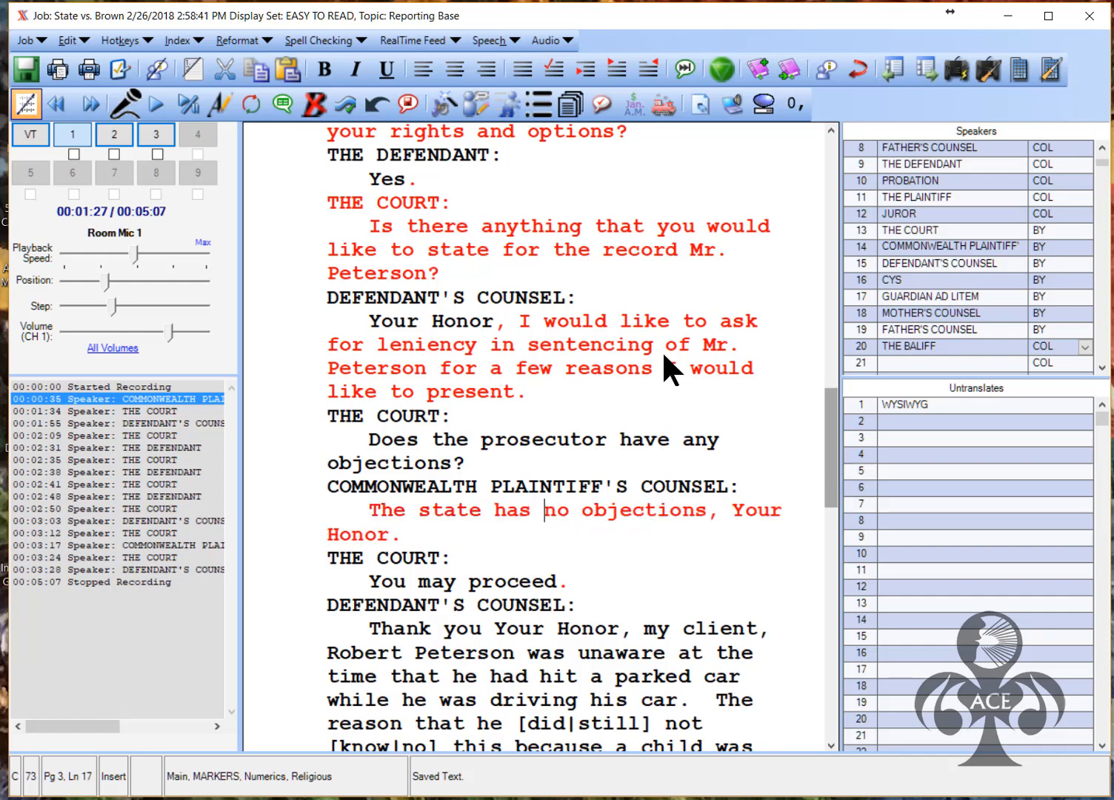
pyautogui.scroll(-4, 826, 492)
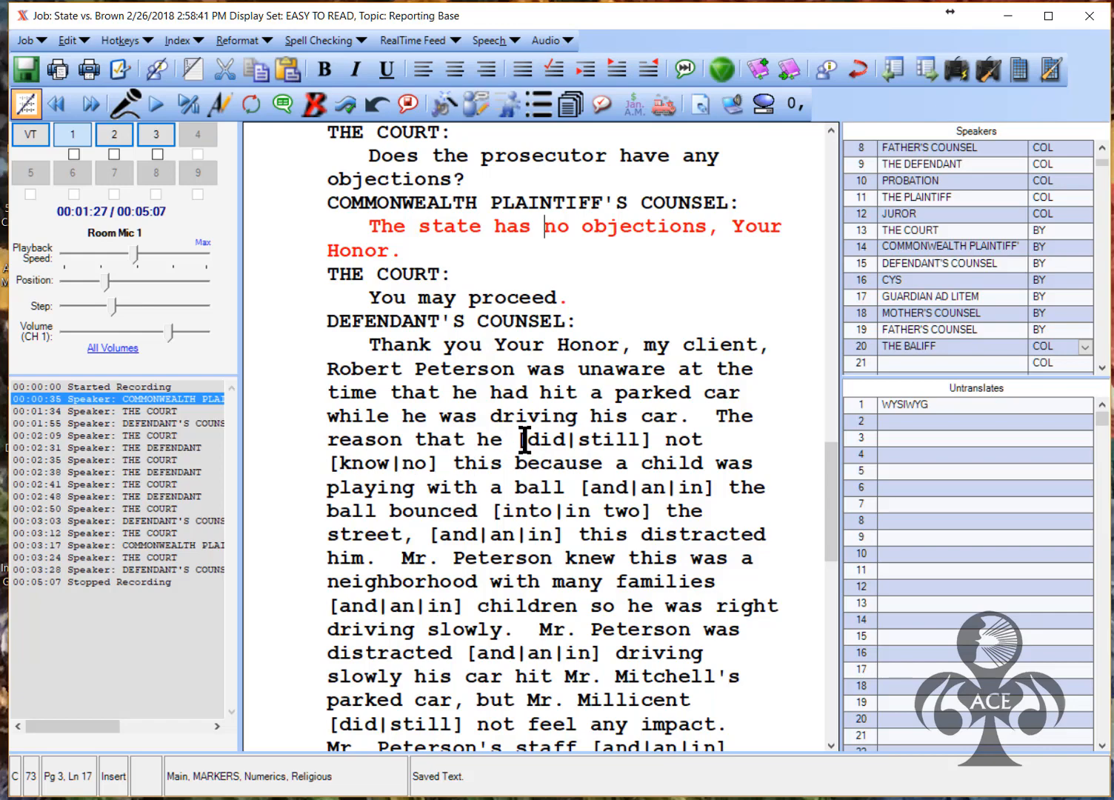
# Resolve the opening conflicts to 'did', 'know', 'into' and the and/an/in choices
pyautogui.click(557, 439)
pyautogui.click(646, 440)
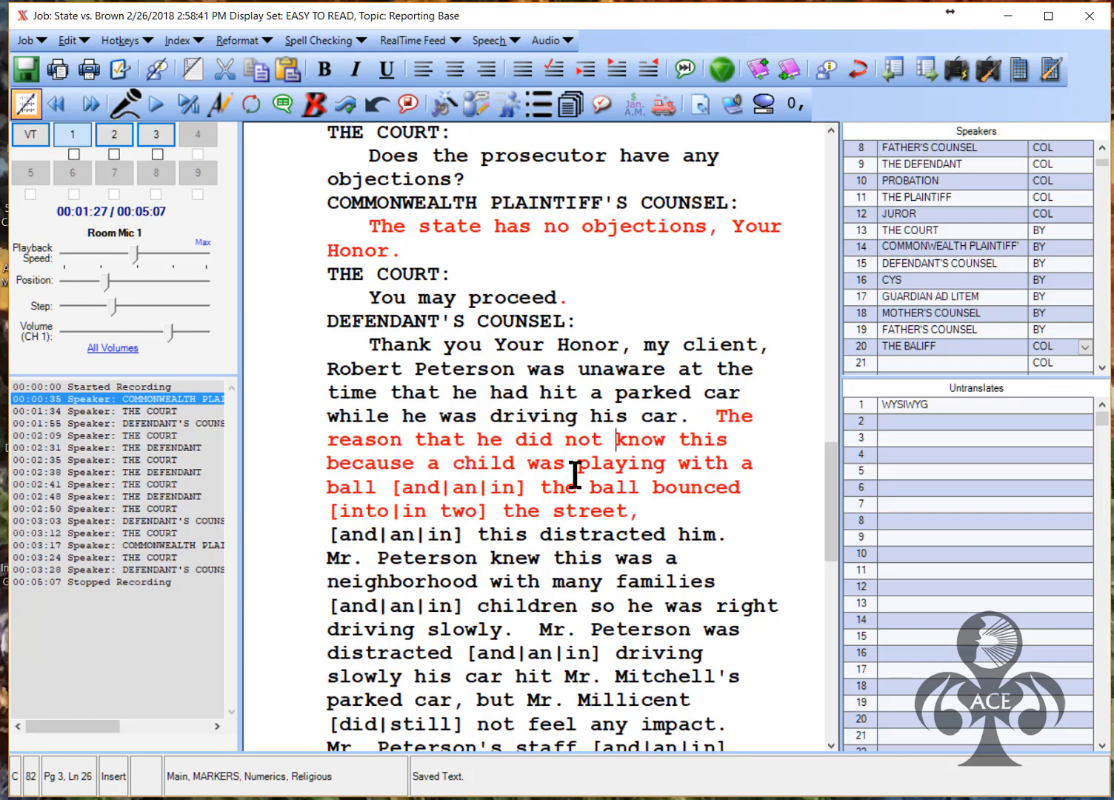
pyautogui.click(415, 489)
pyautogui.click(670, 489)
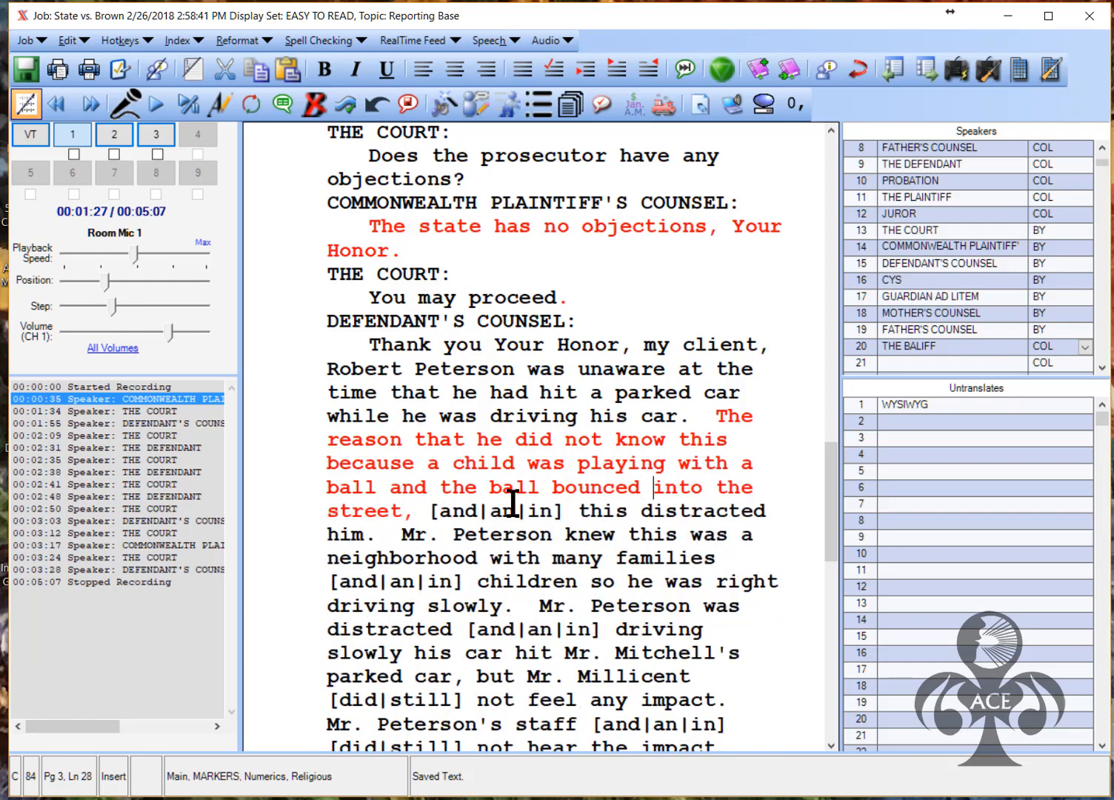
pyautogui.click(449, 513)
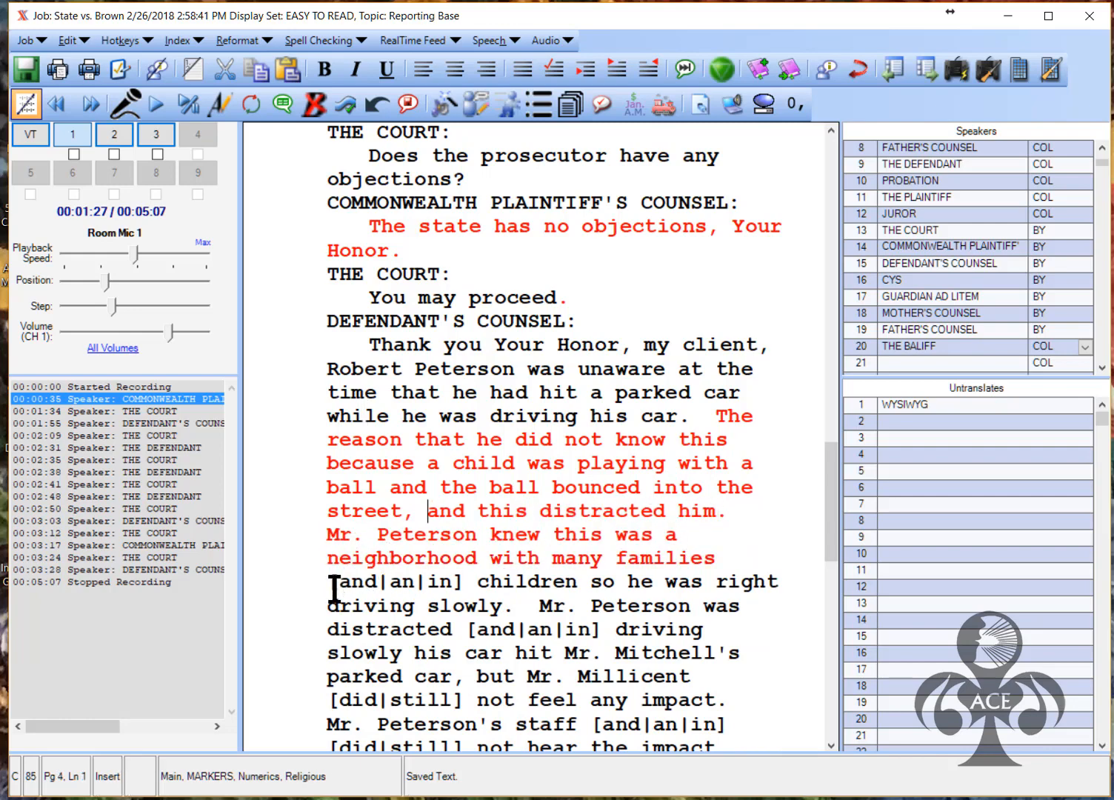
pyautogui.click(405, 584)
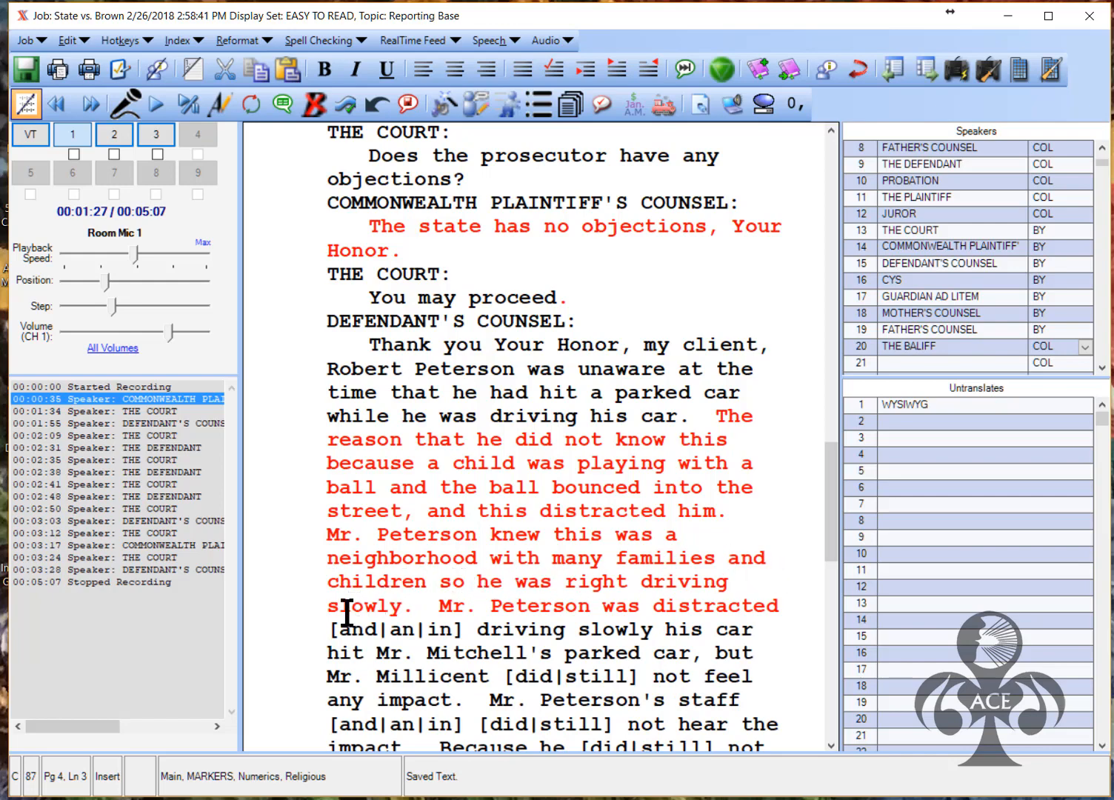
pyautogui.moveTo(827, 499); pyautogui.dragTo(834, 566)
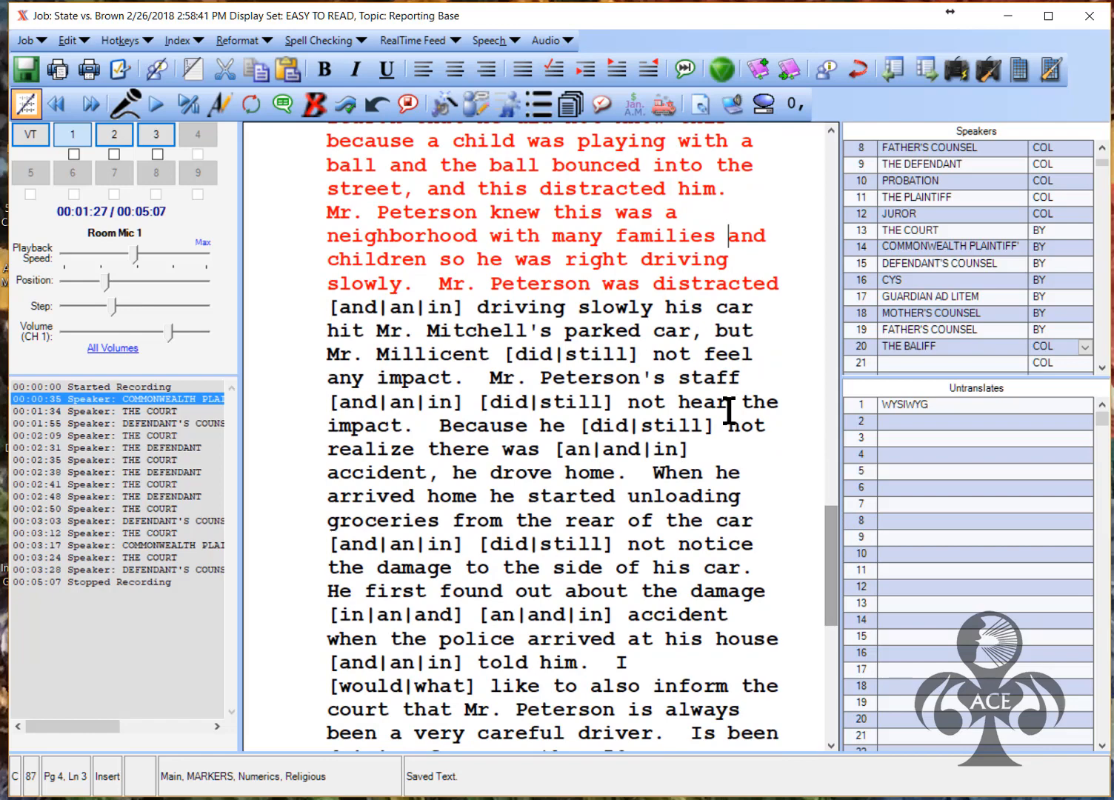
# Change Millicent to Peterson and staff to deaf, resolving nearby conflicts to 'and' and 'did'
pyautogui.click(358, 309)
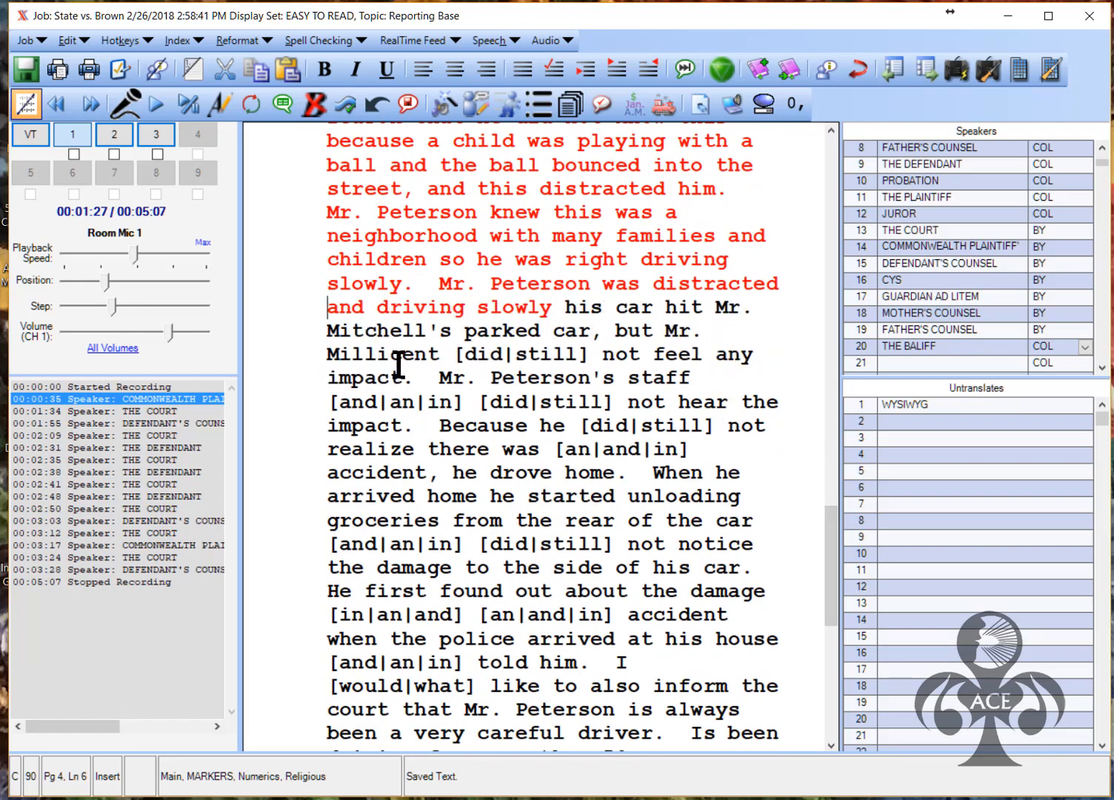
pyautogui.click(480, 355)
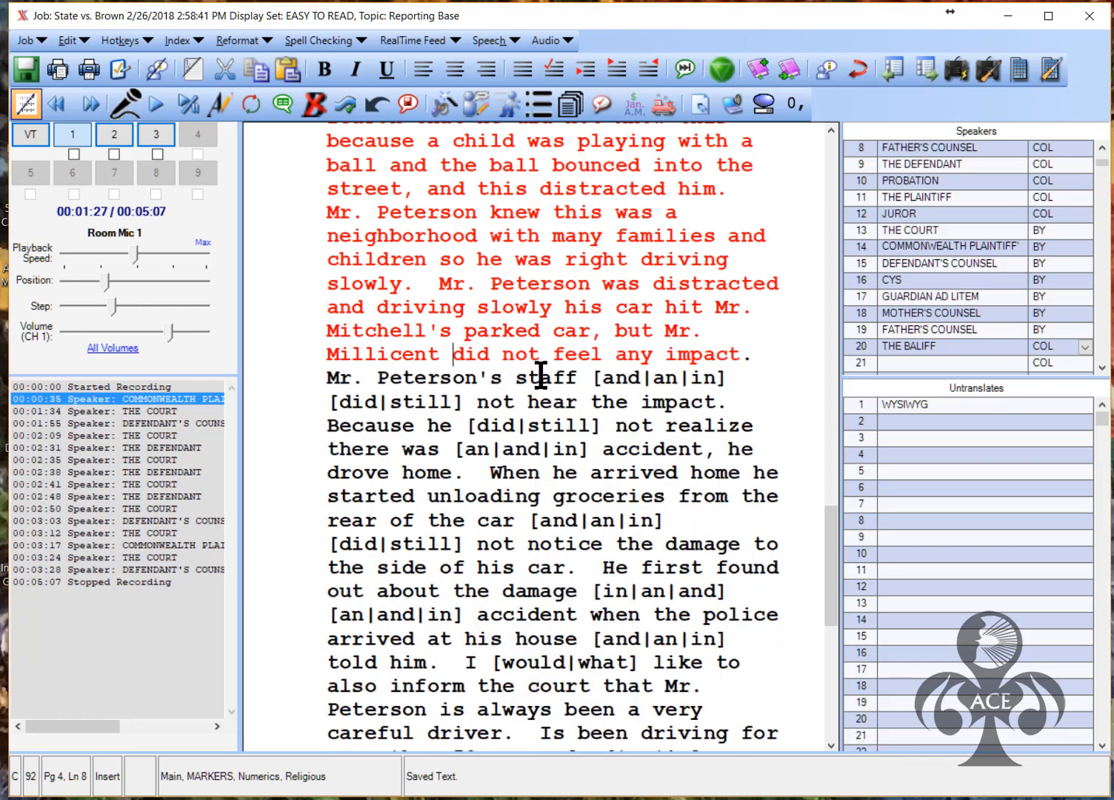
pyautogui.moveTo(393, 363); pyautogui.dragTo(328, 363)
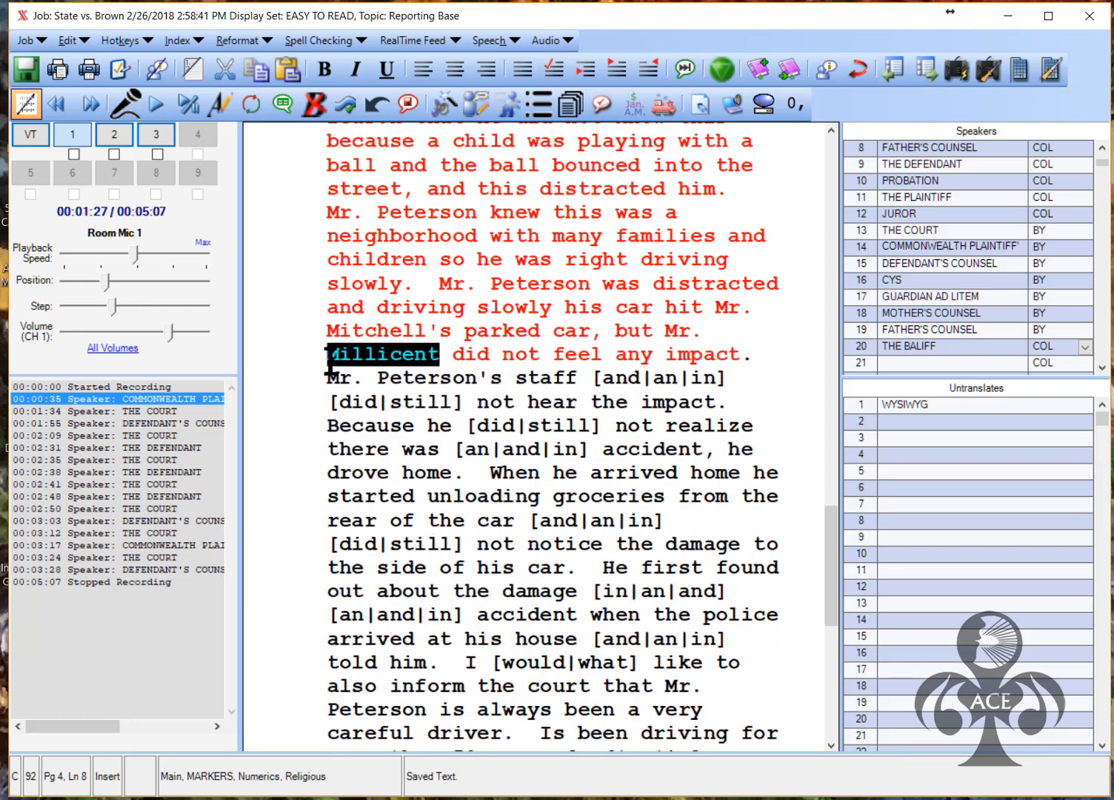
pyautogui.write('Pe')
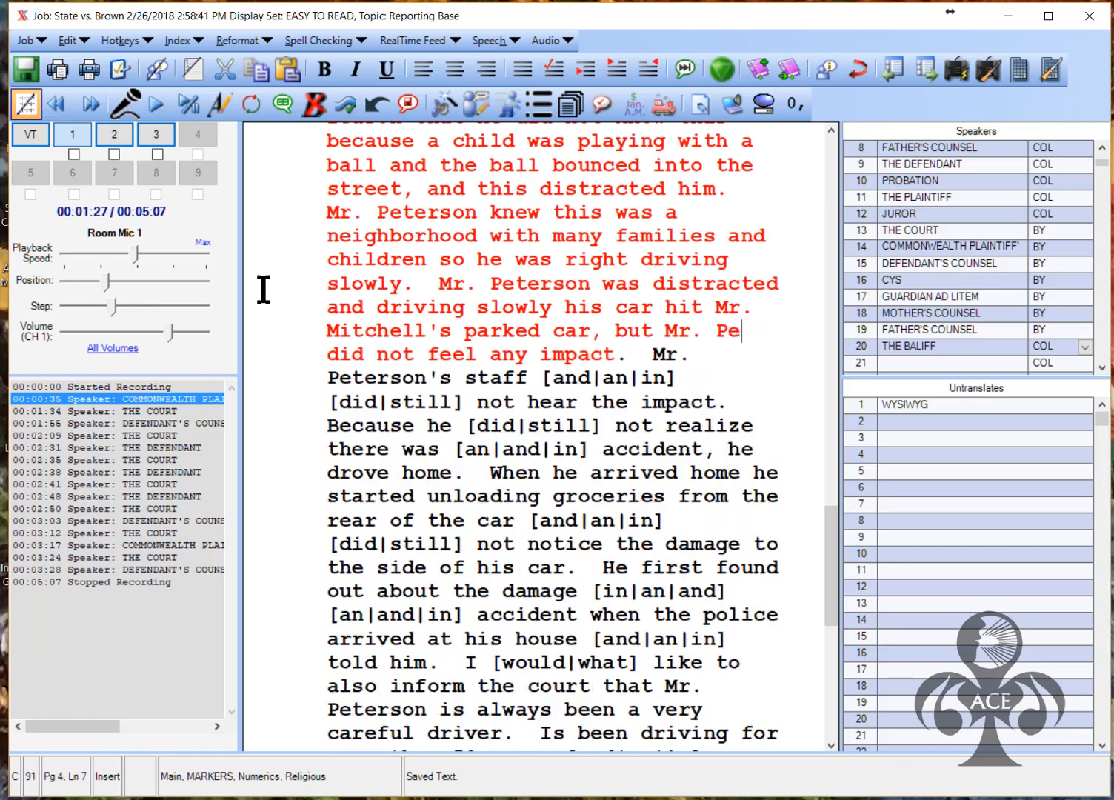
pyautogui.write('terson did not feel any impact.')
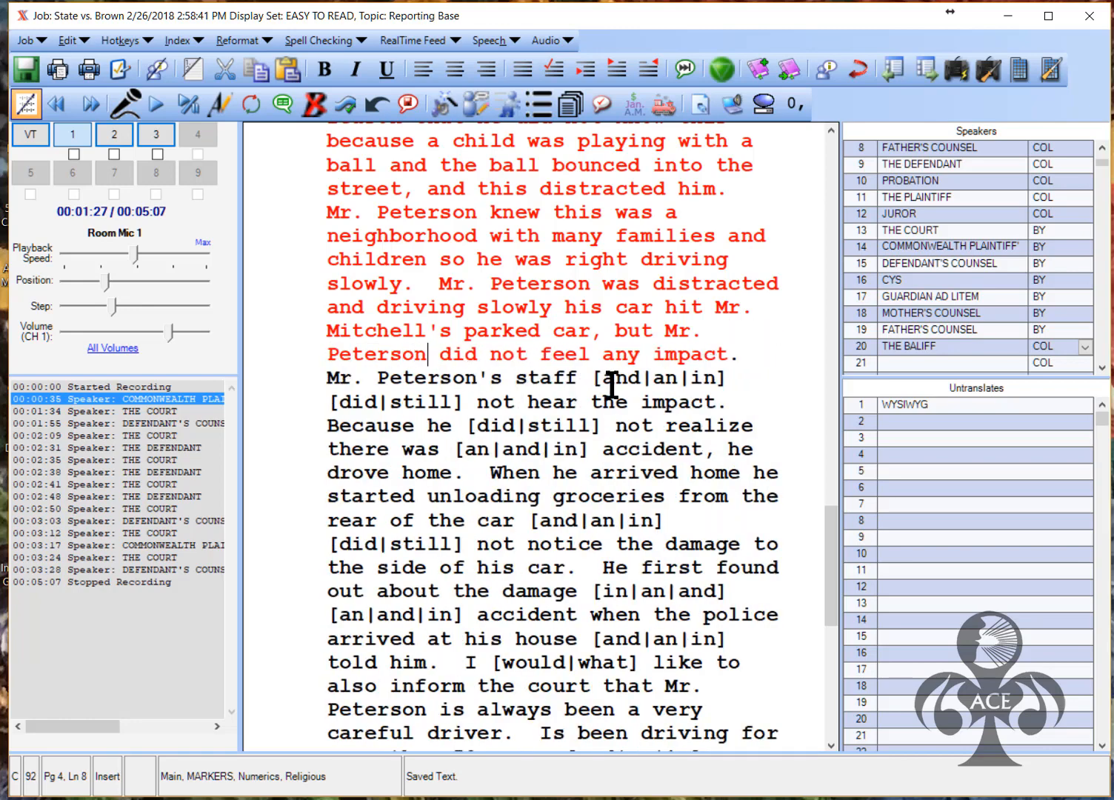
pyautogui.click(626, 381)
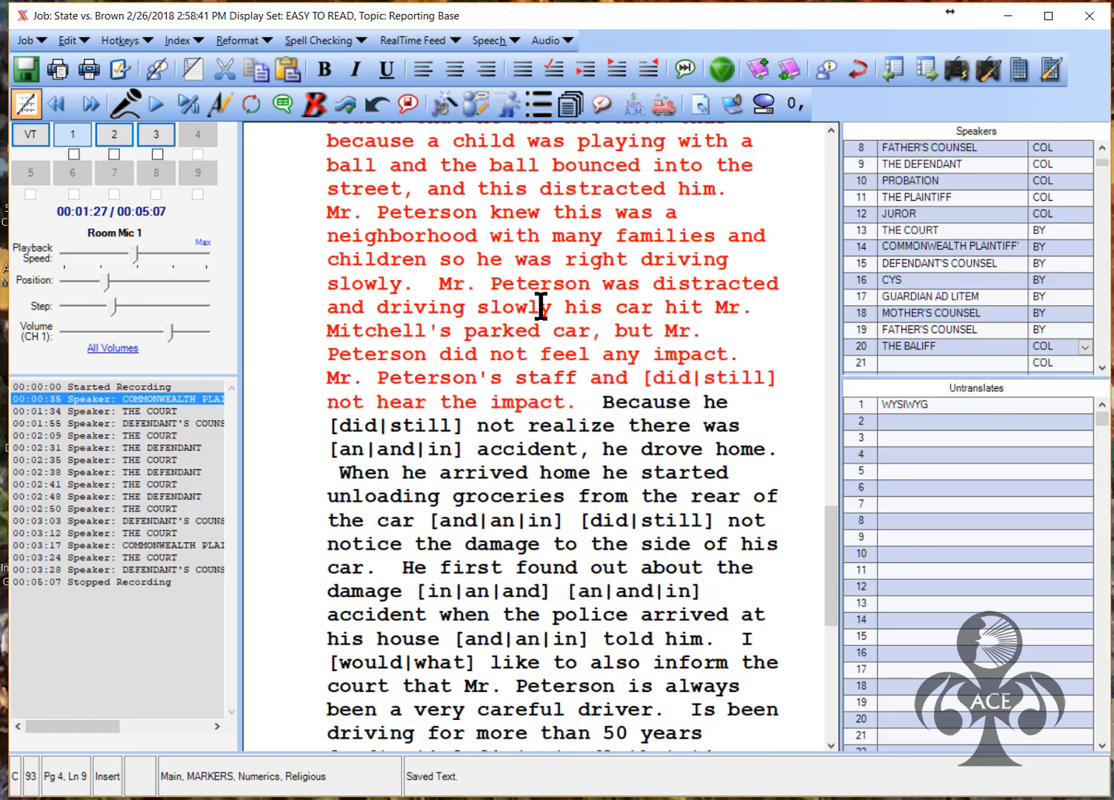
pyautogui.press('1')
pyautogui.click(518, 380)
pyautogui.doubleClick(534, 379)
pyautogui.write('deaf')
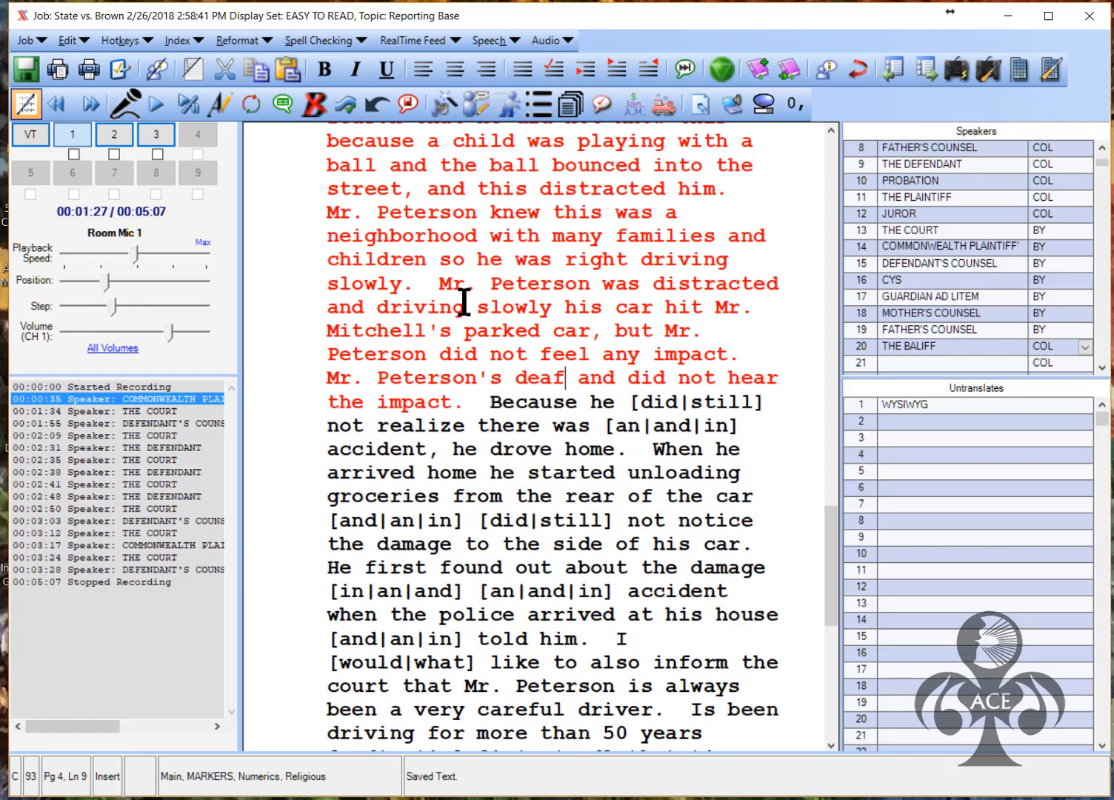
# Resolve the accident conflicts to did, an, and, in, and, would, deleting a stray 'in'
pyautogui.click(662, 406)
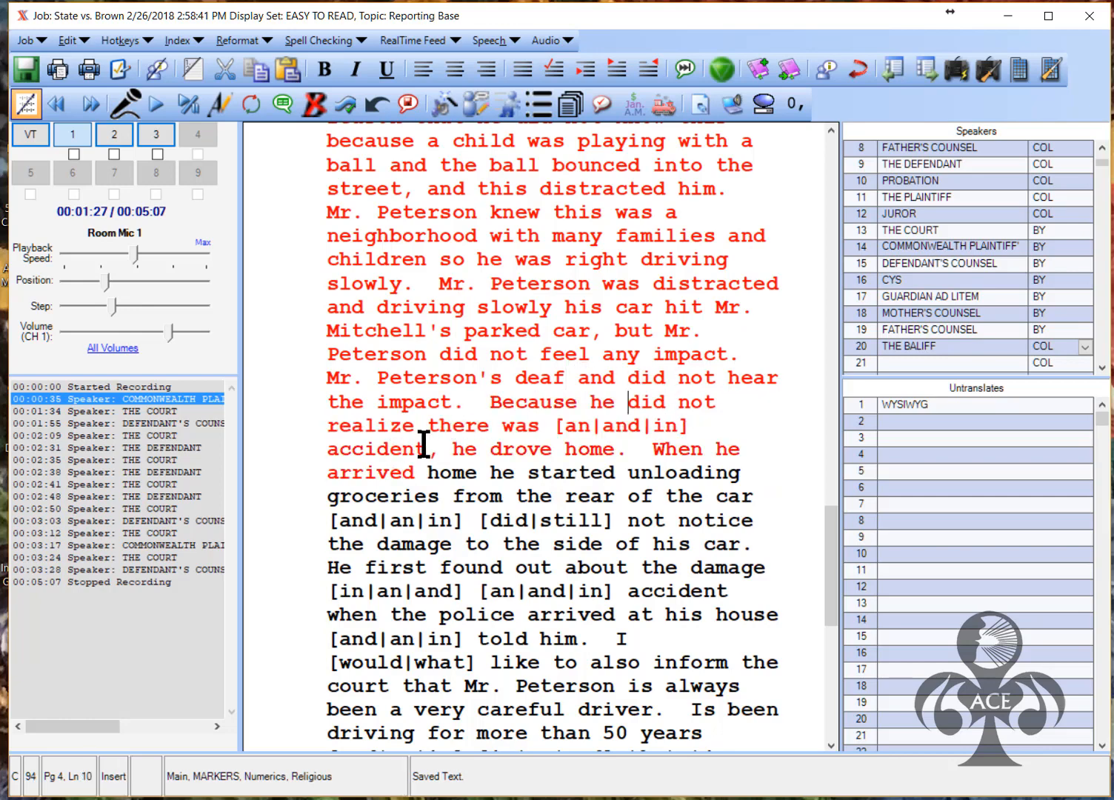
pyautogui.click(580, 430)
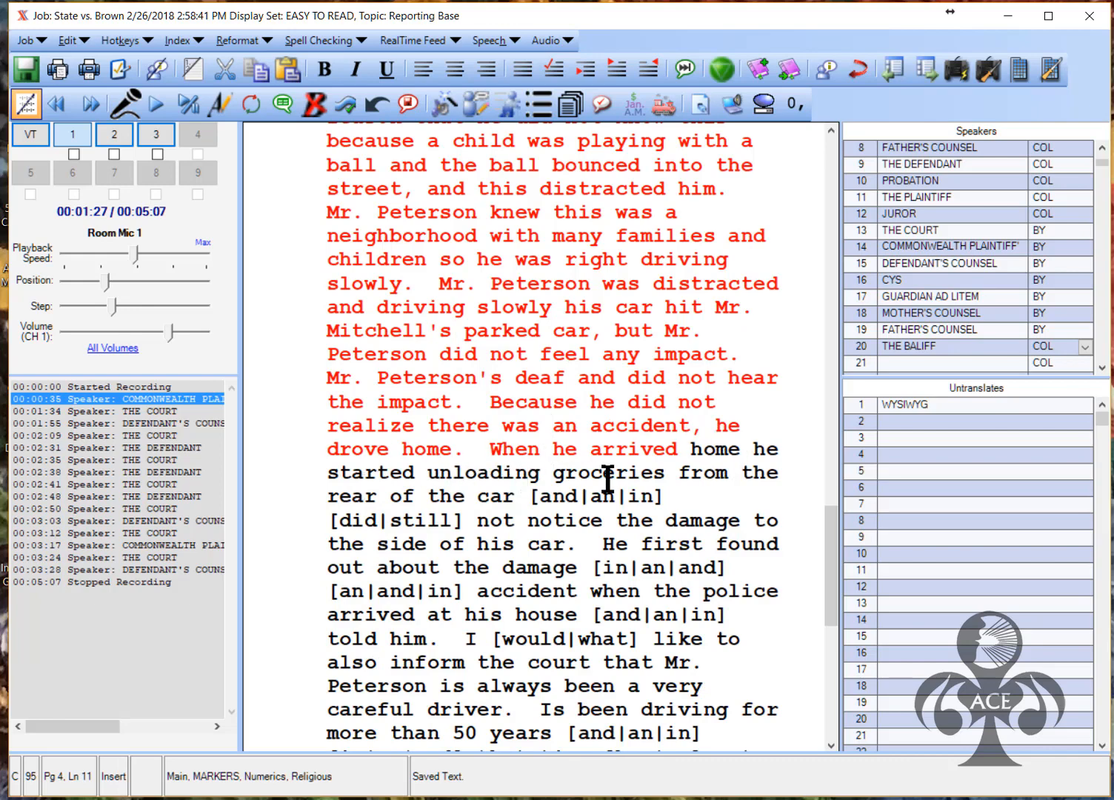
pyautogui.click(549, 496)
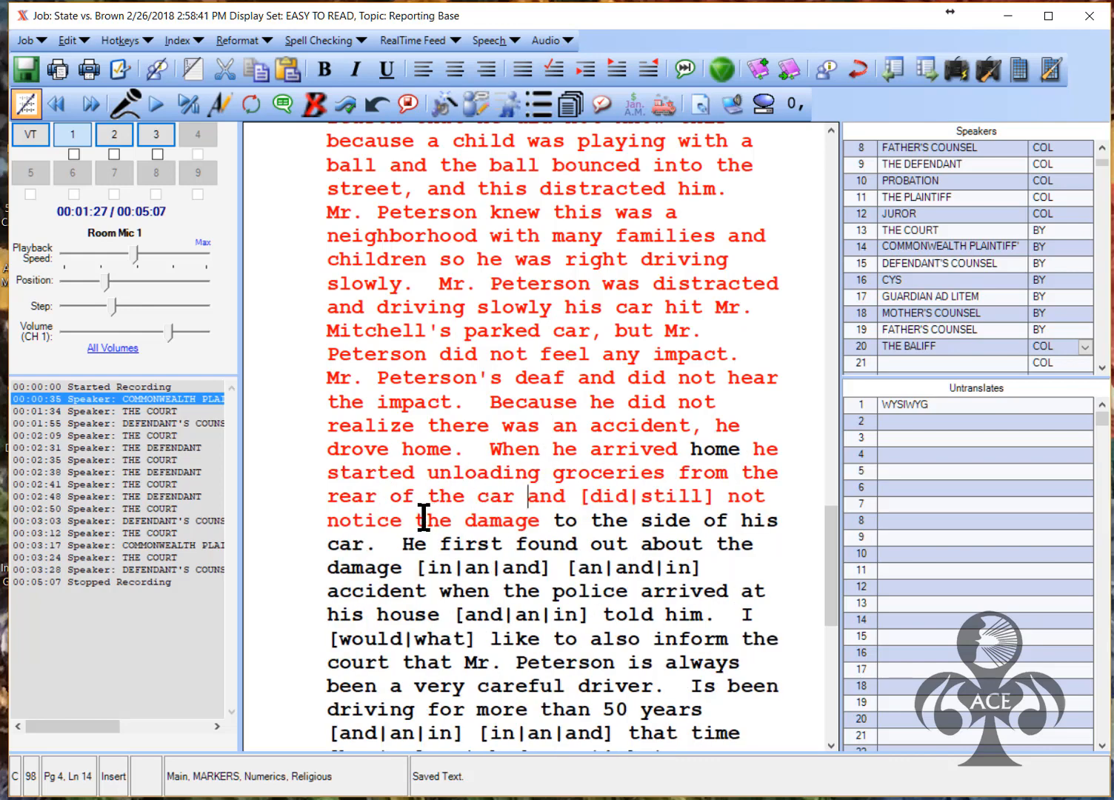
pyautogui.click(602, 496)
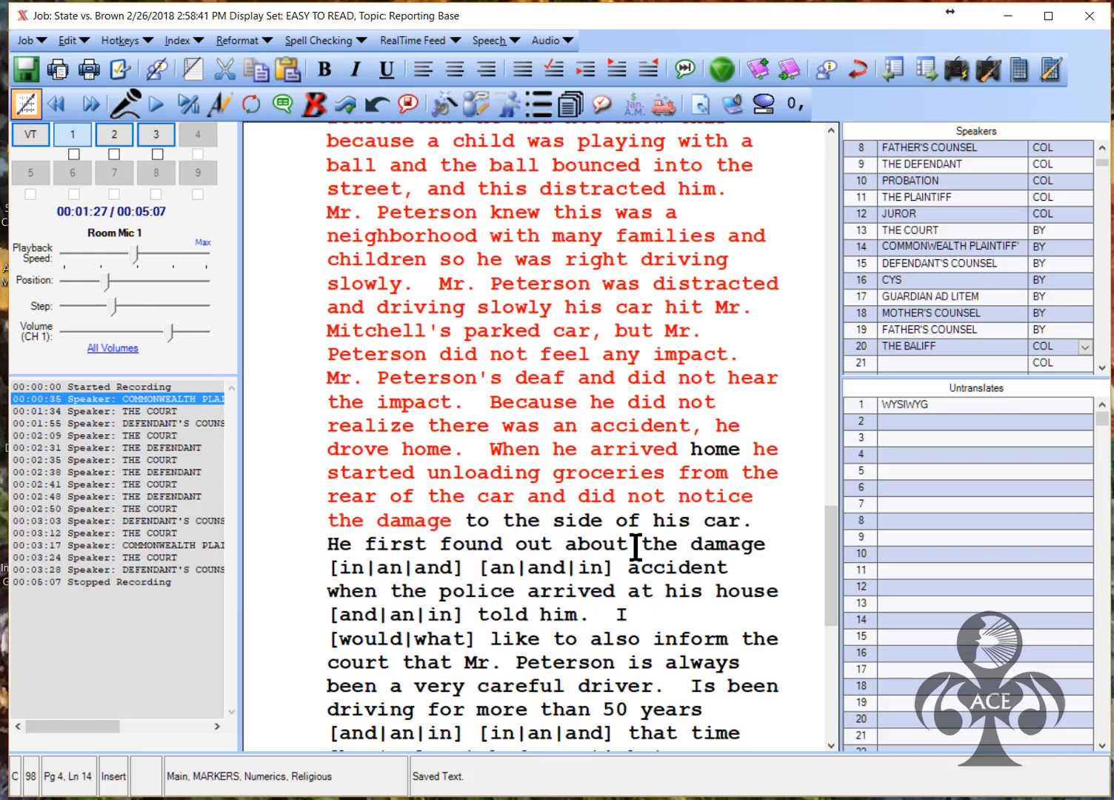
pyautogui.click(346, 568)
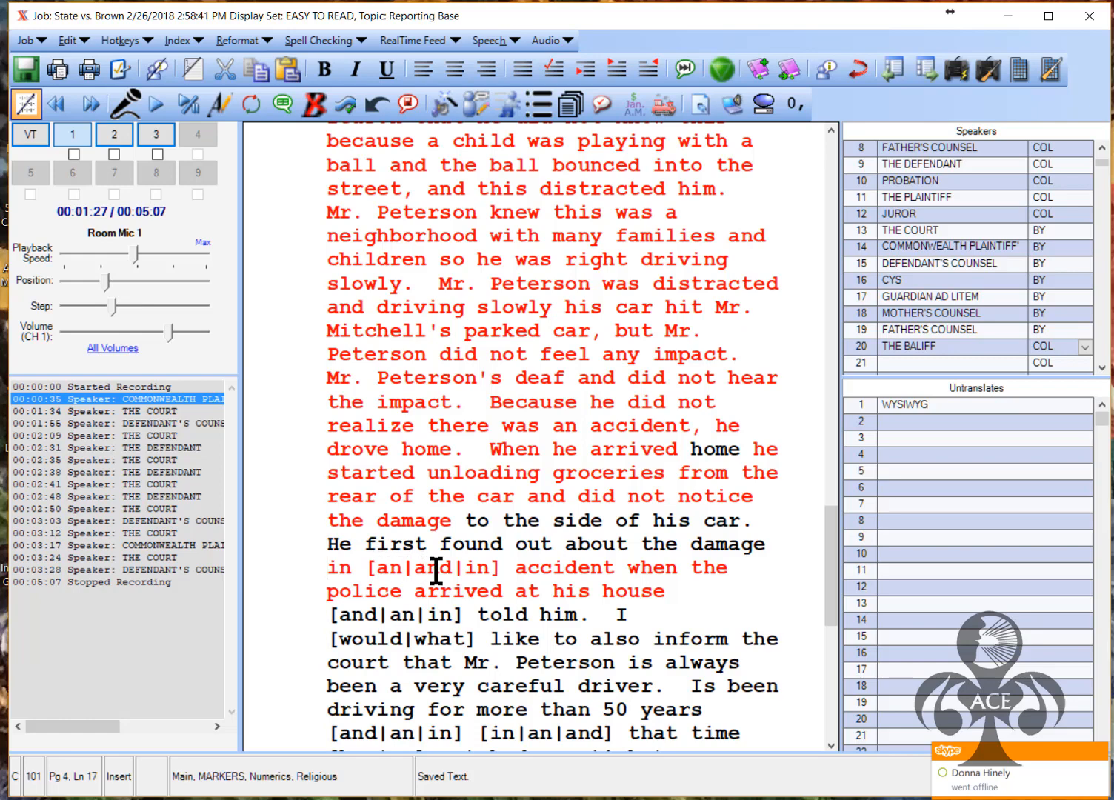
pyautogui.click(418, 574)
pyautogui.moveTo(366, 571); pyautogui.dragTo(334, 574)
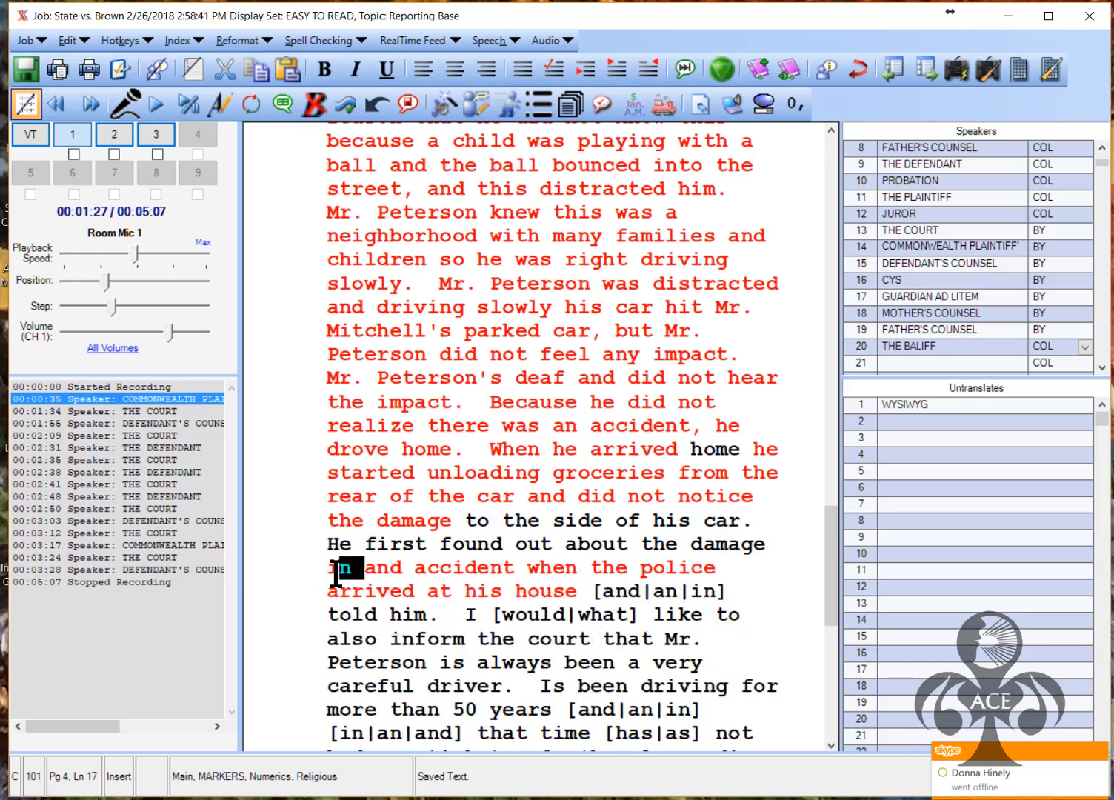
pyautogui.press('Delete')
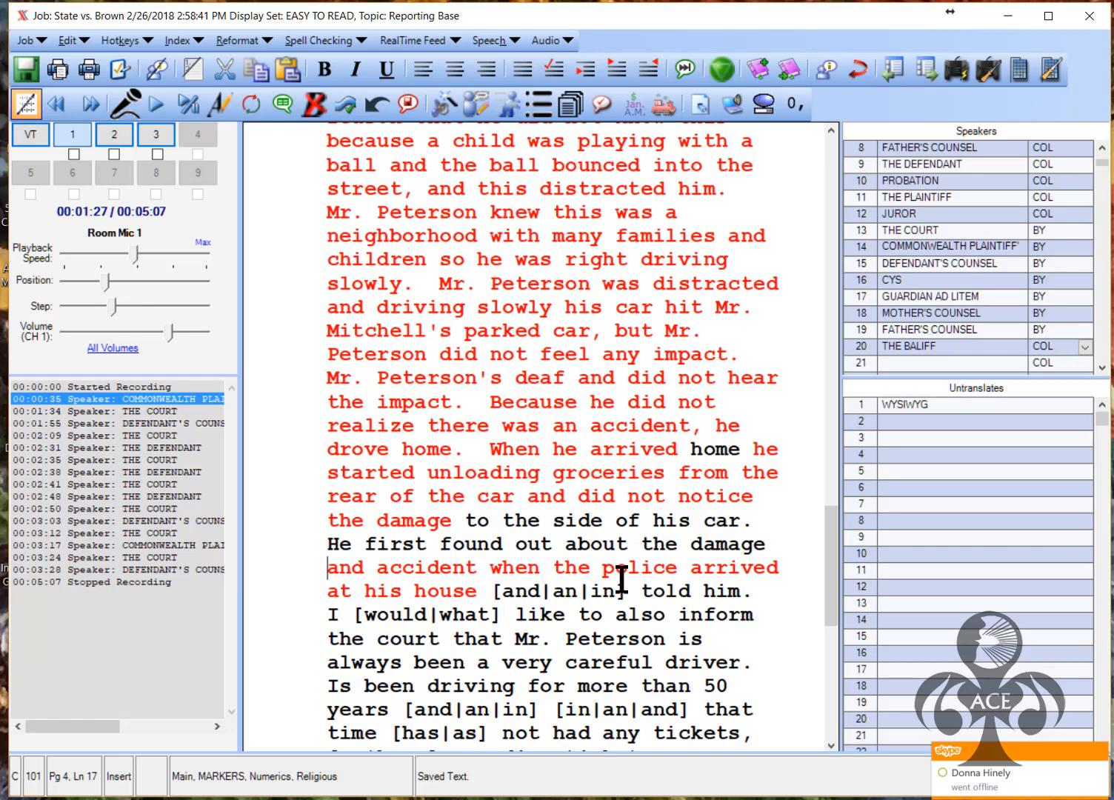
pyautogui.click(569, 596)
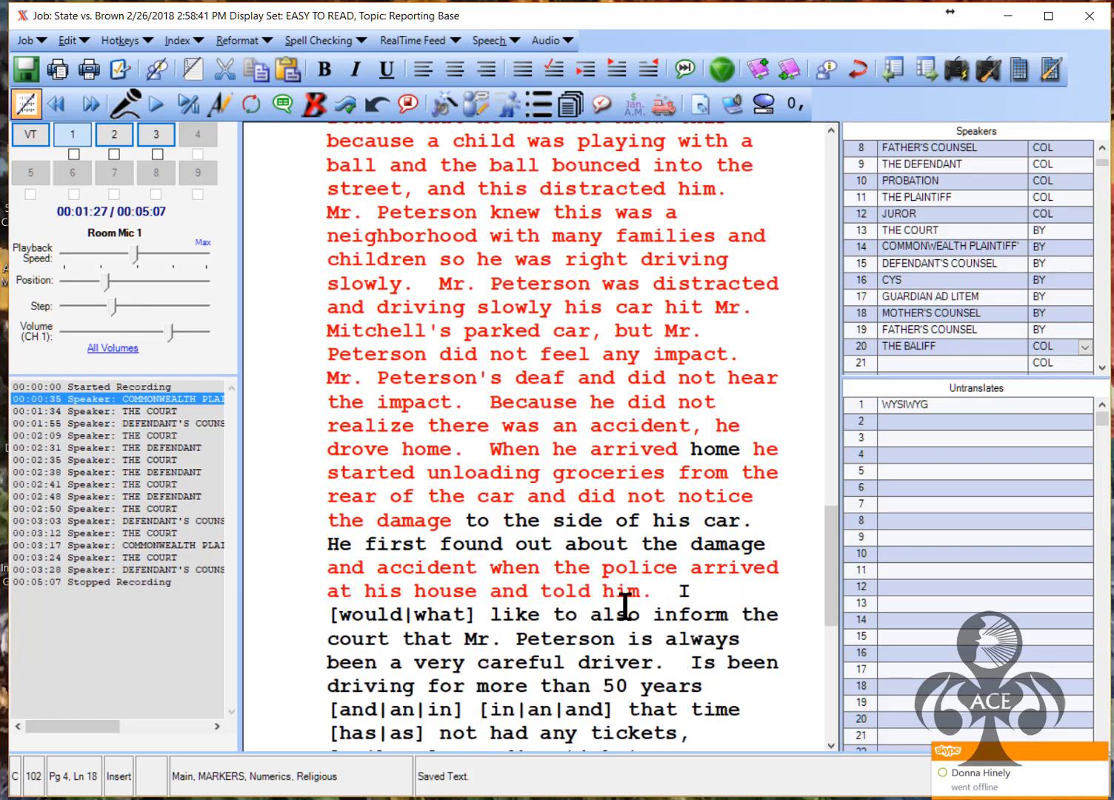
pyautogui.click(385, 619)
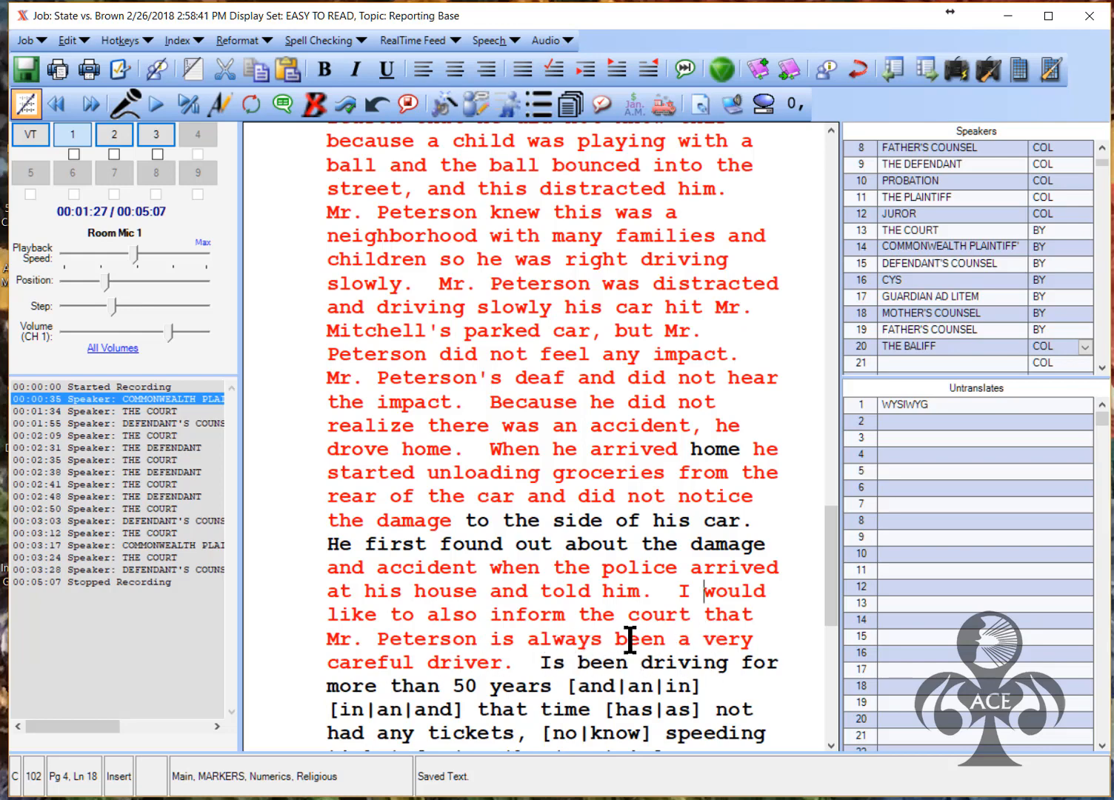
# Change 'is' to 'has' and 'Is' to 'He's' before 'been driving'
pyautogui.click(504, 640)
pyautogui.press('BackSpace')
pyautogui.write('ha')
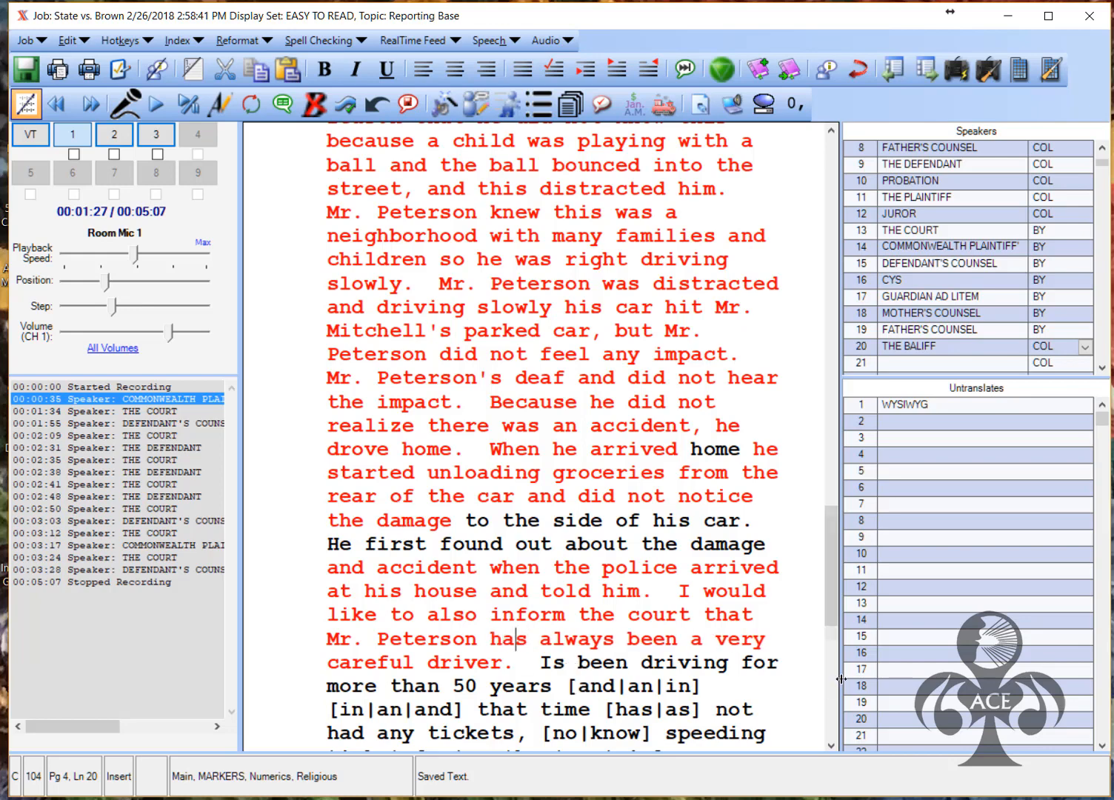
pyautogui.moveTo(829, 594); pyautogui.dragTo(827, 656)
pyautogui.click(552, 392)
pyautogui.press('BackSpace')
pyautogui.write("He's")
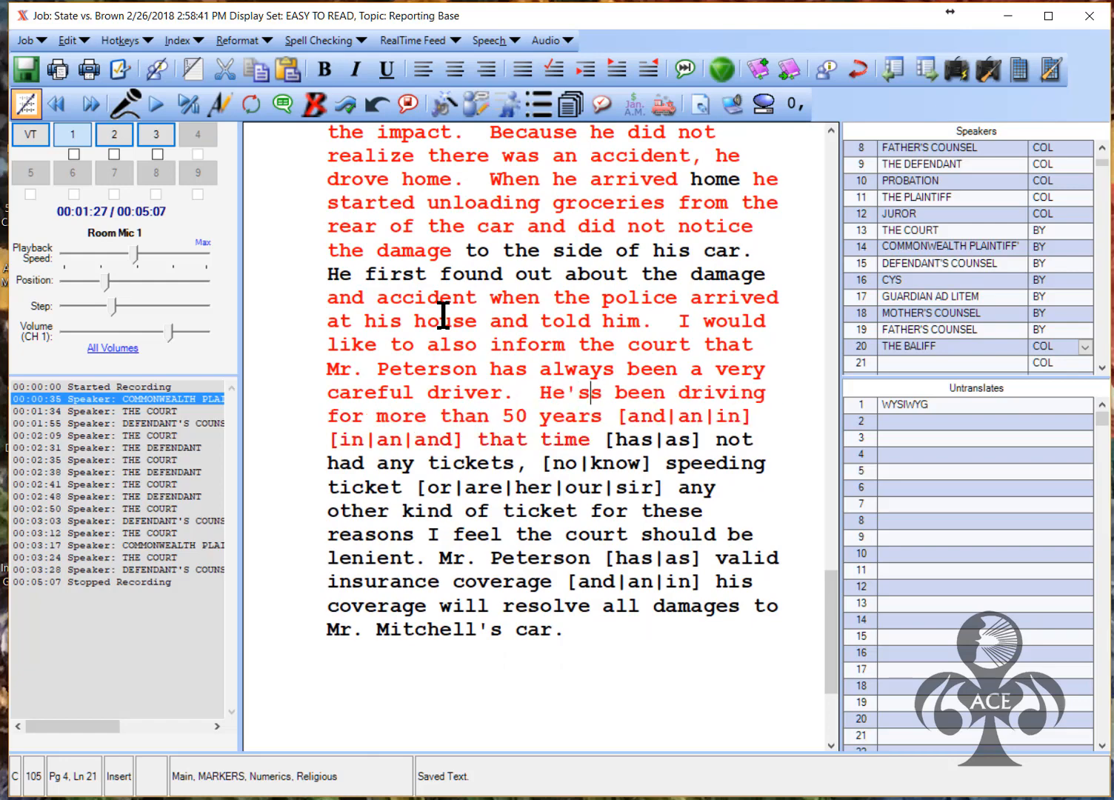
pyautogui.press('BackSpace')
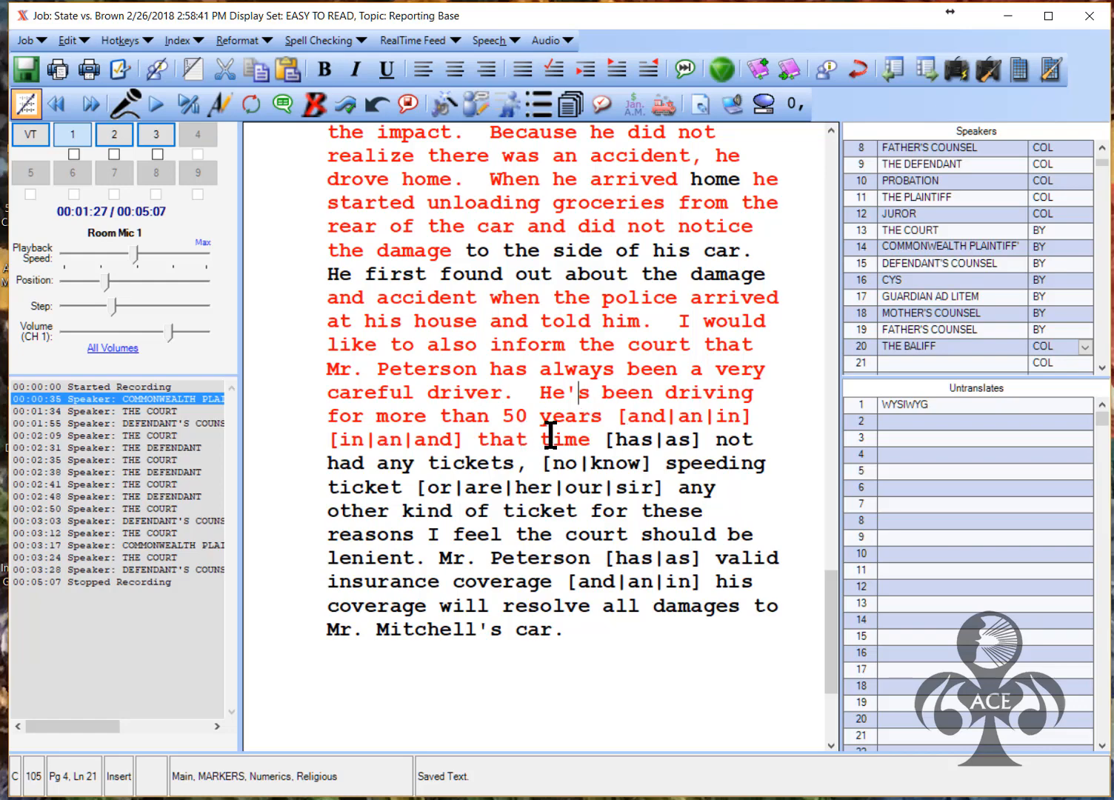
# Resolve the final conflicts to and, in, has, no, or, has, and for the insurance passage
pyautogui.click(642, 419)
pyautogui.click(363, 445)
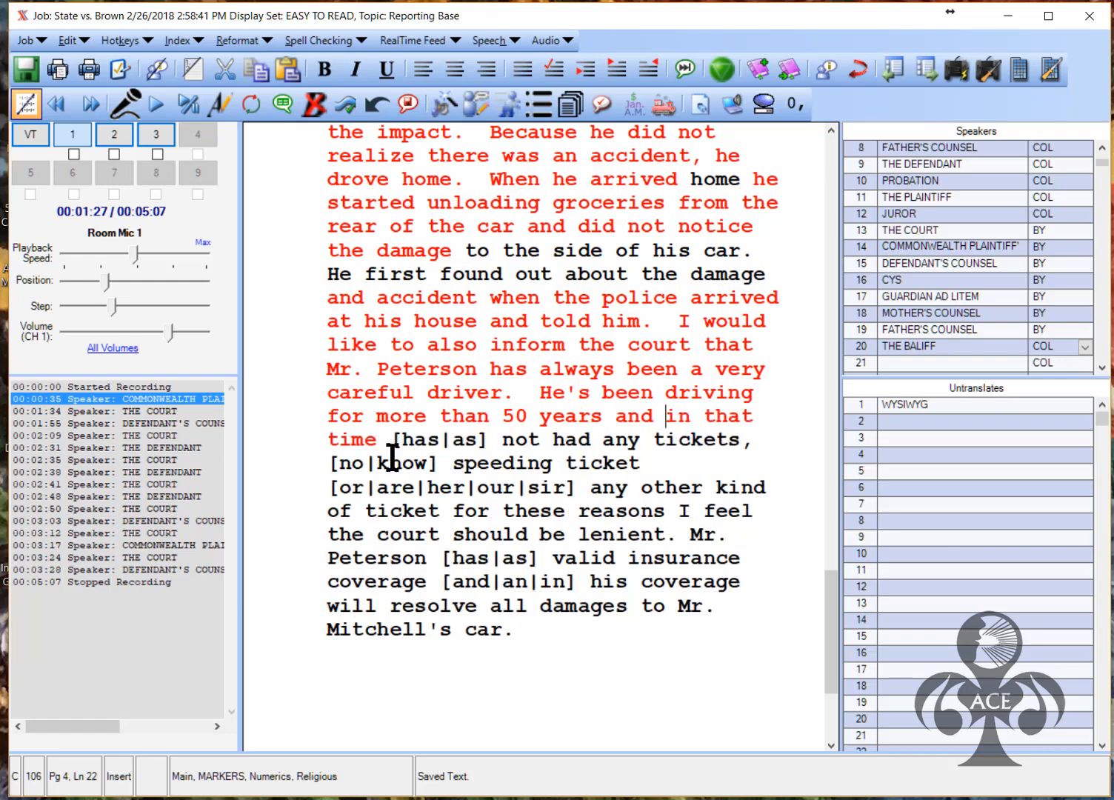
pyautogui.click(427, 443)
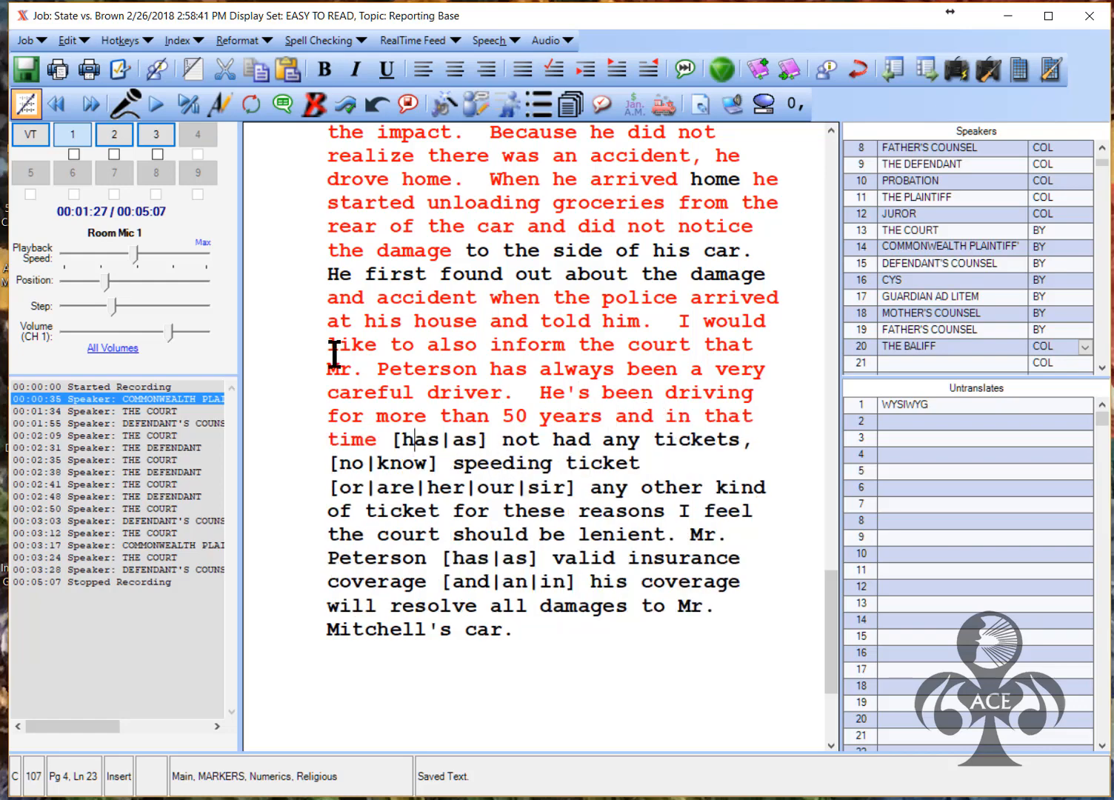
pyautogui.click(355, 465)
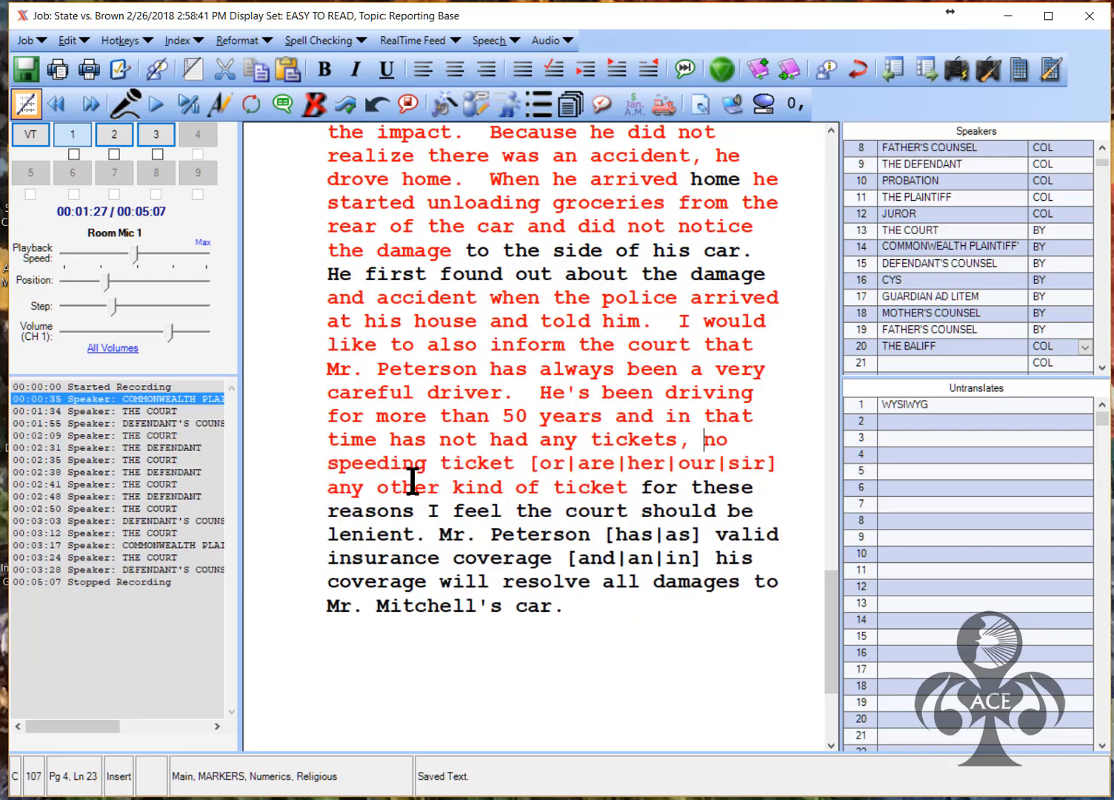
pyautogui.click(559, 464)
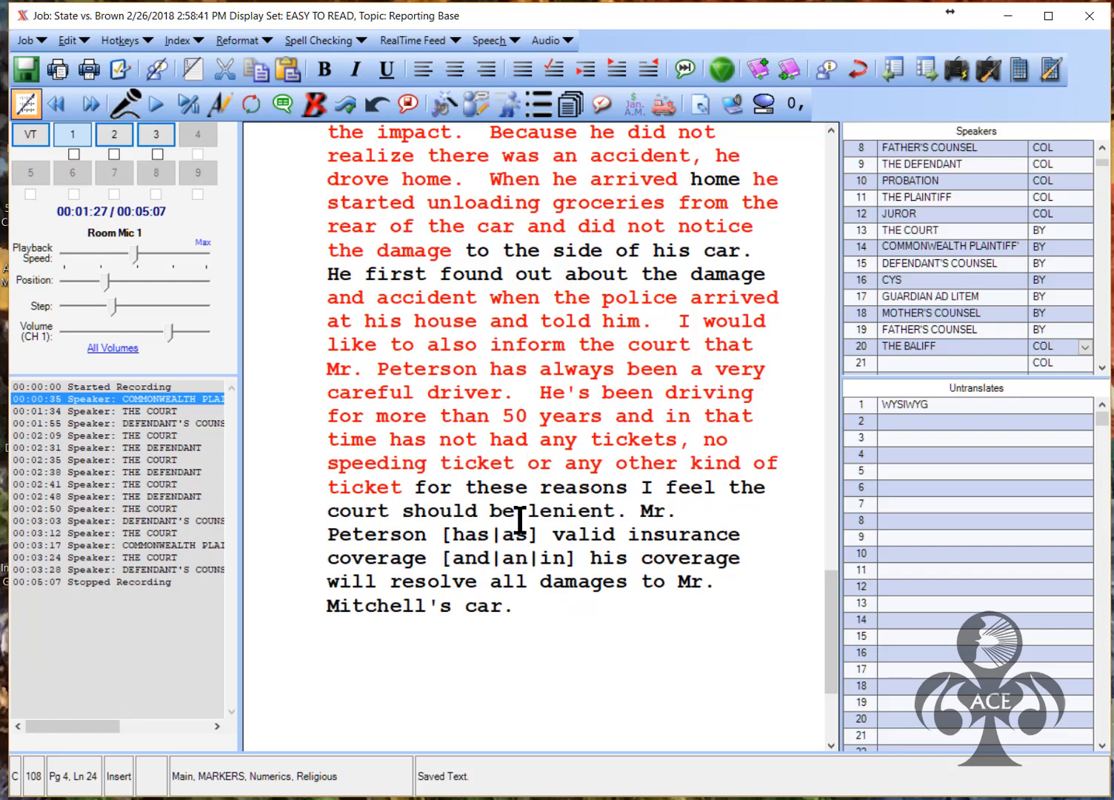
pyautogui.click(482, 538)
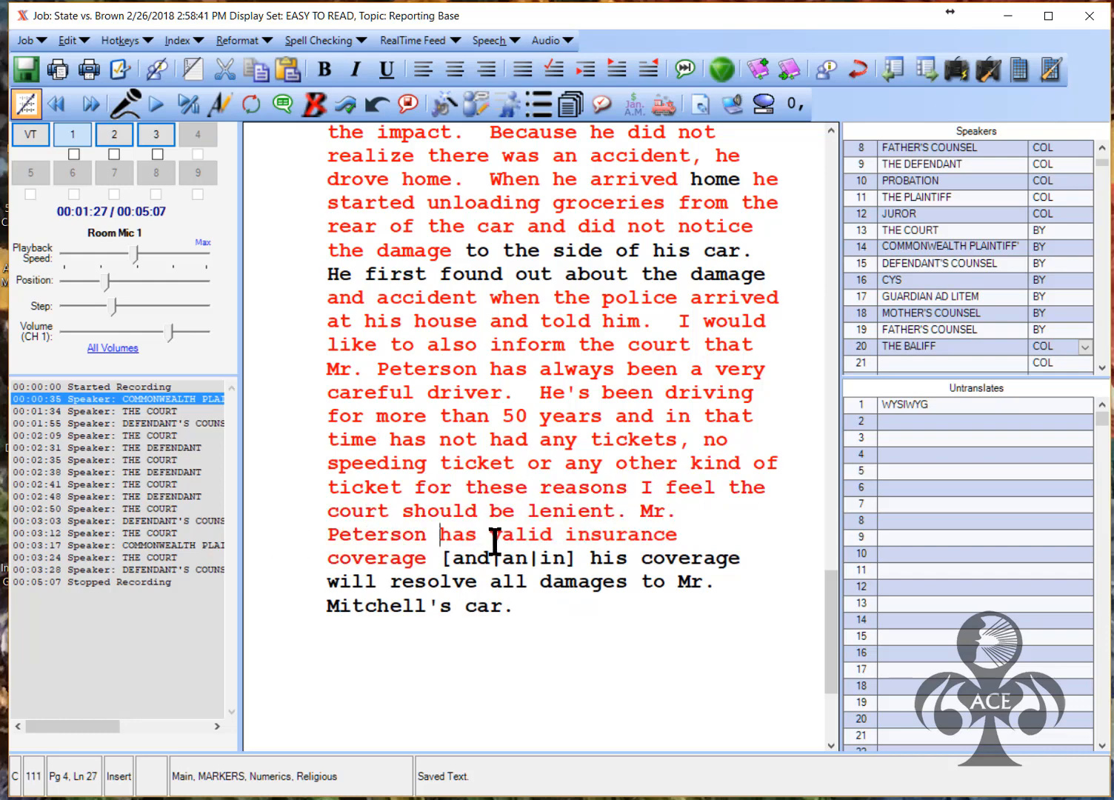
pyautogui.click(480, 560)
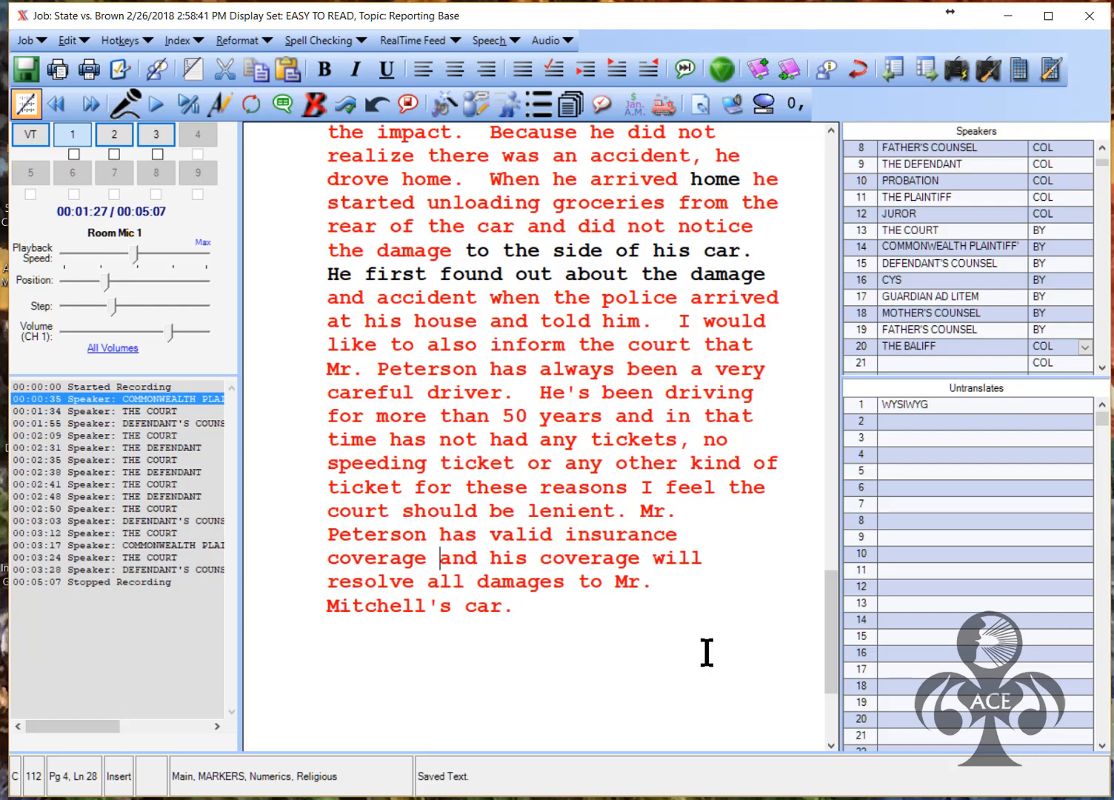
pyautogui.moveTo(833, 617); pyautogui.dragTo(849, 148)
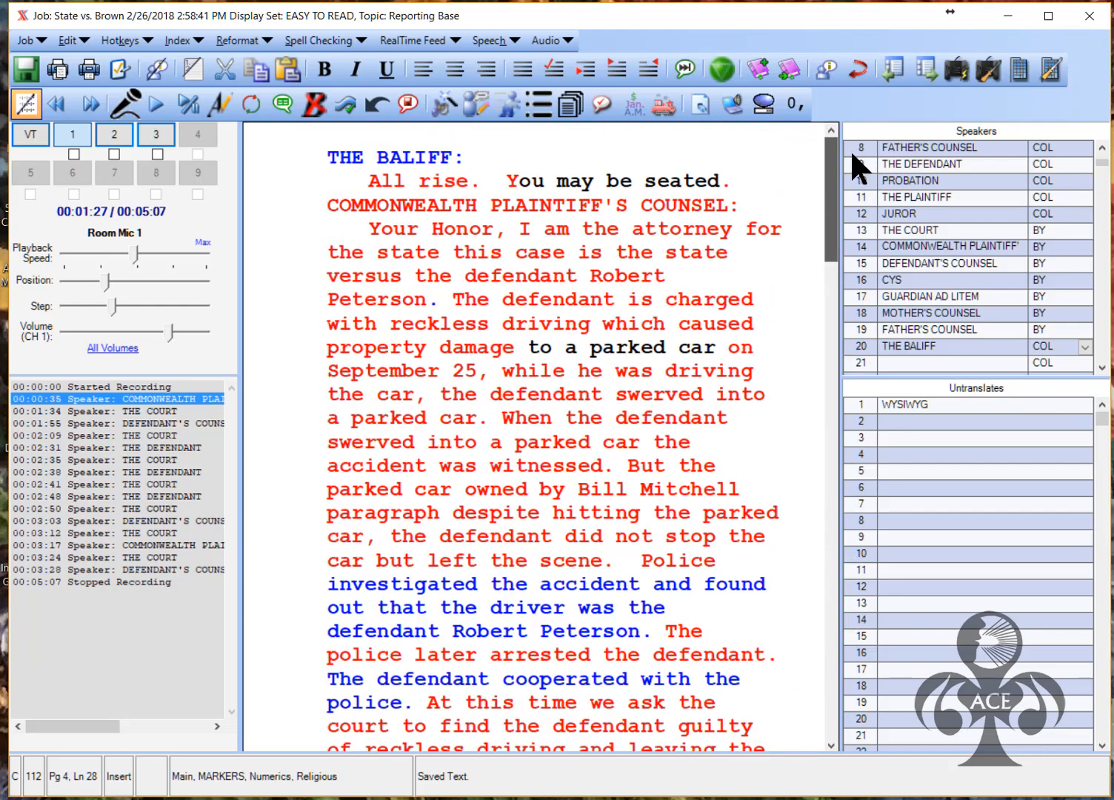
# Finalize from the document start using ADRIA - Depo Style, accepting the missing-speaker warning
pyautogui.click(346, 132)
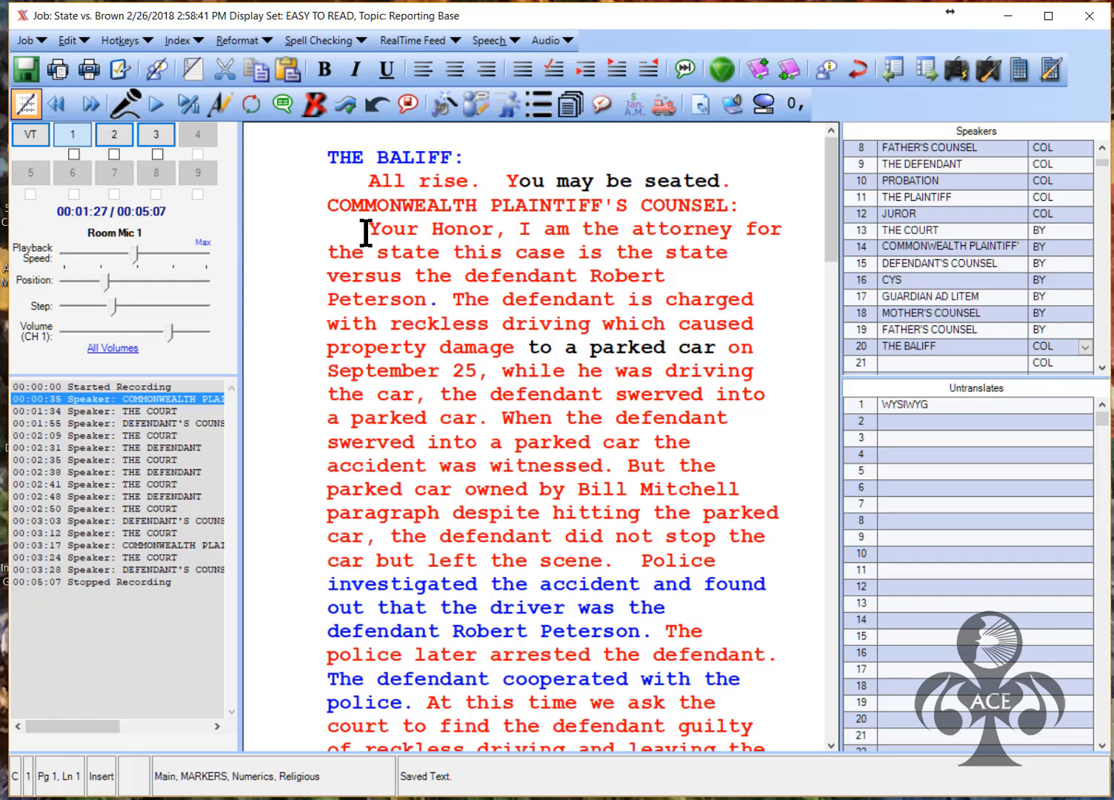
pyautogui.click(37, 37)
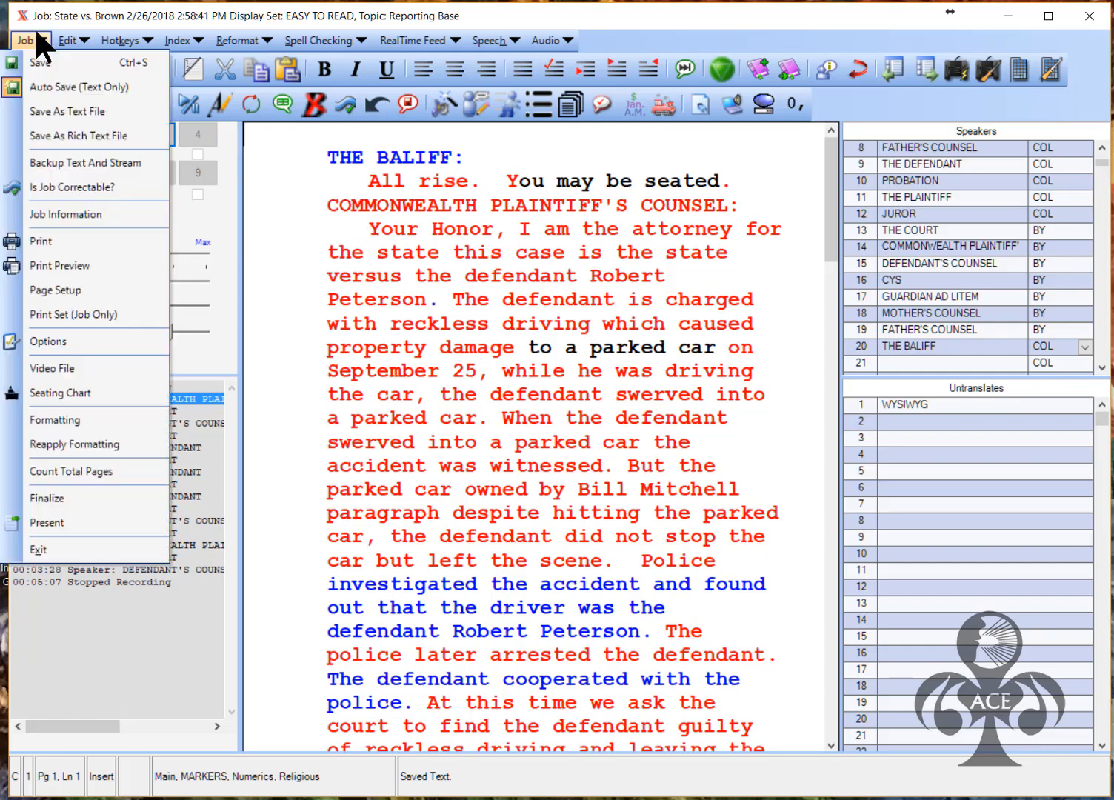
pyautogui.click(64, 497)
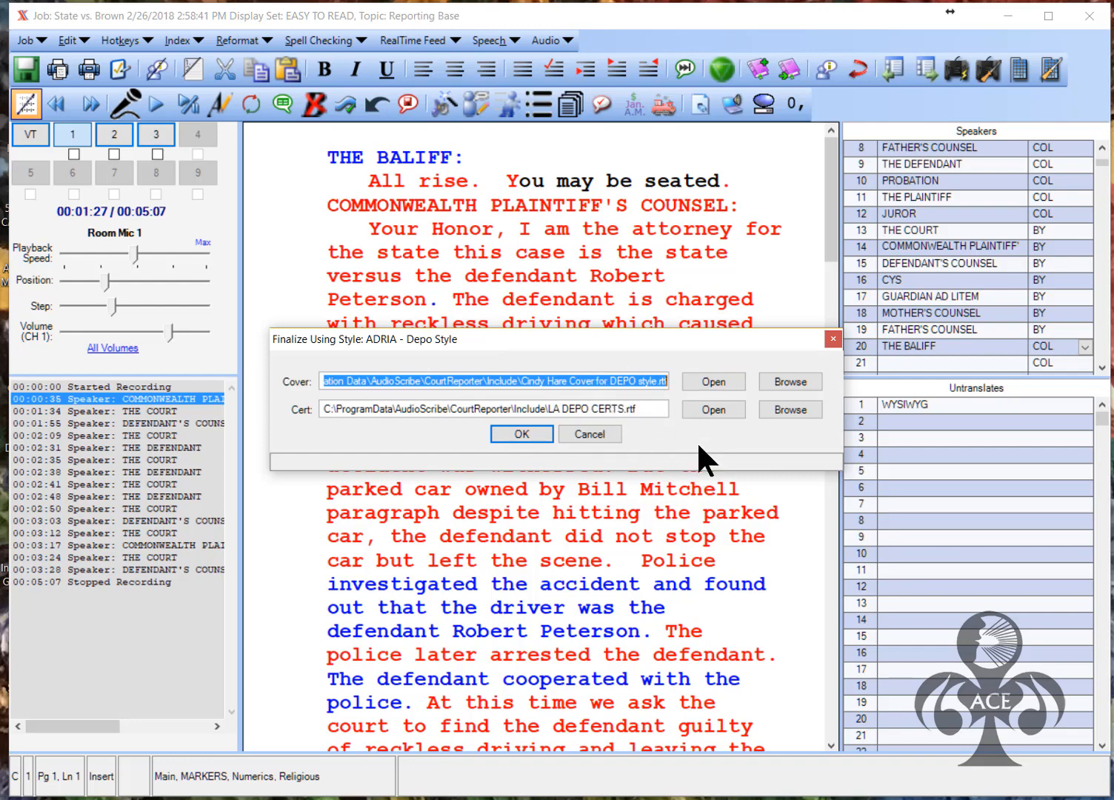
pyautogui.click(522, 434)
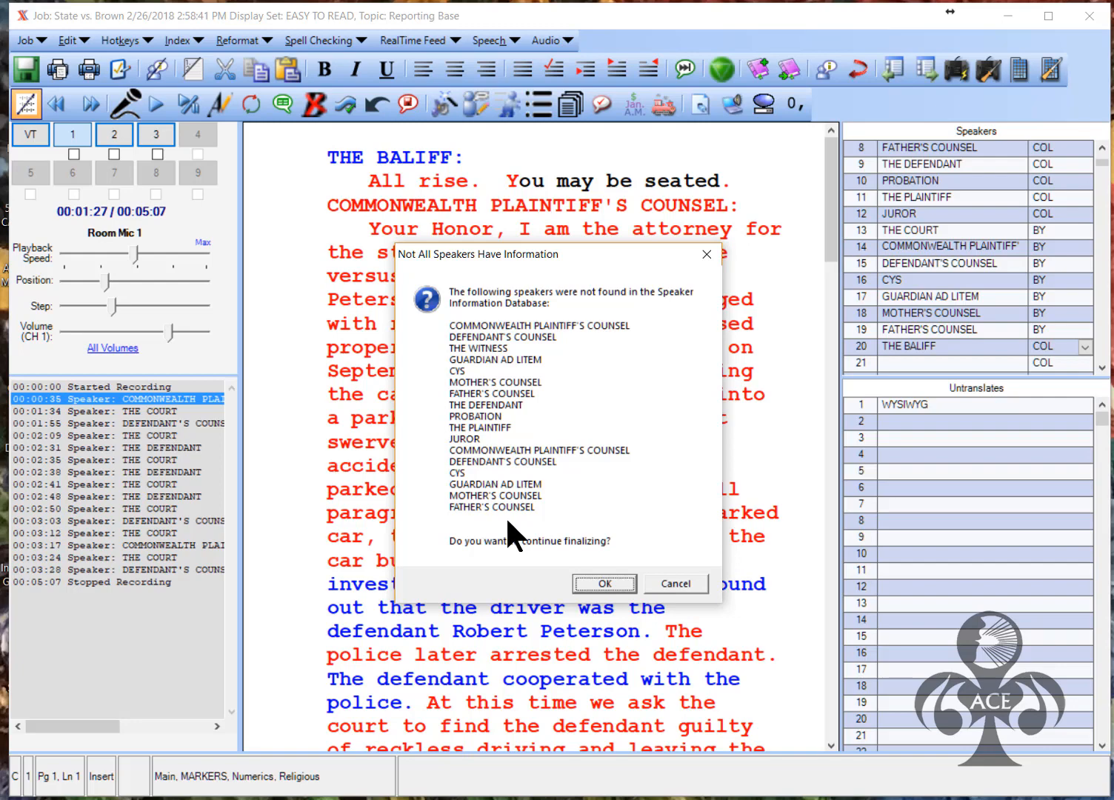
pyautogui.click(599, 583)
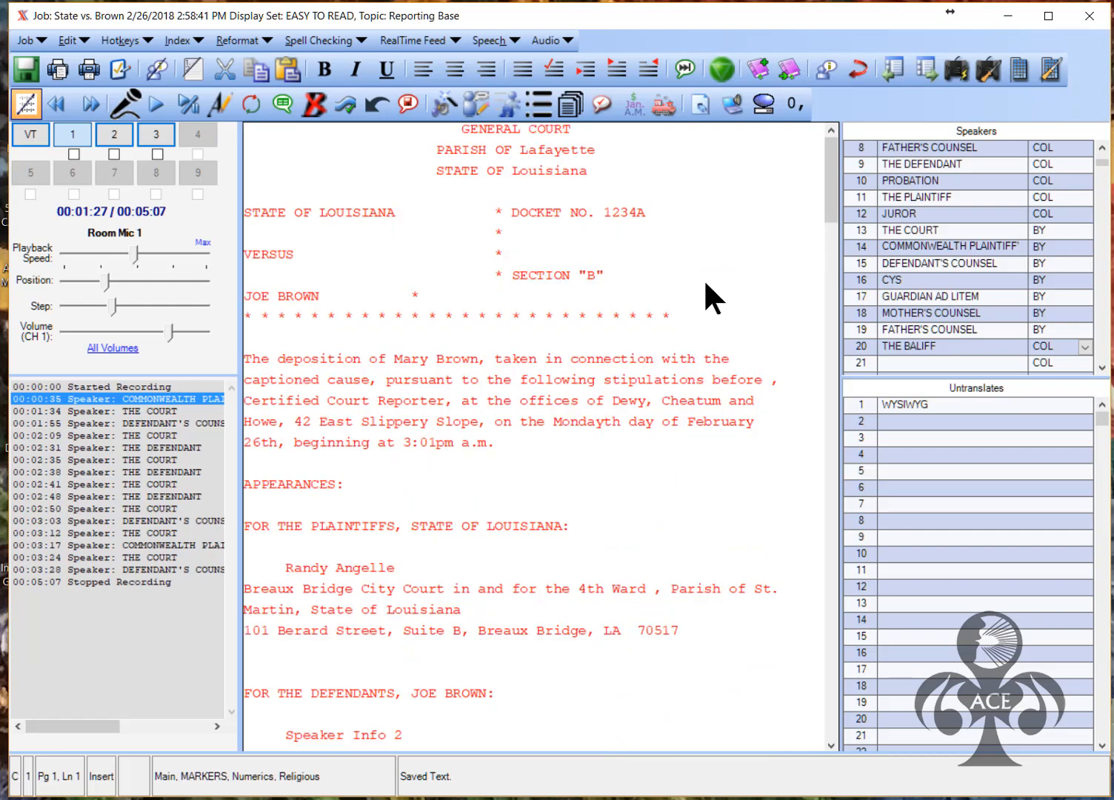
# Tab the JOE BROWN caption asterisk into line with the asterisk column above
pyautogui.moveTo(823, 691); pyautogui.dragTo(842, 147)
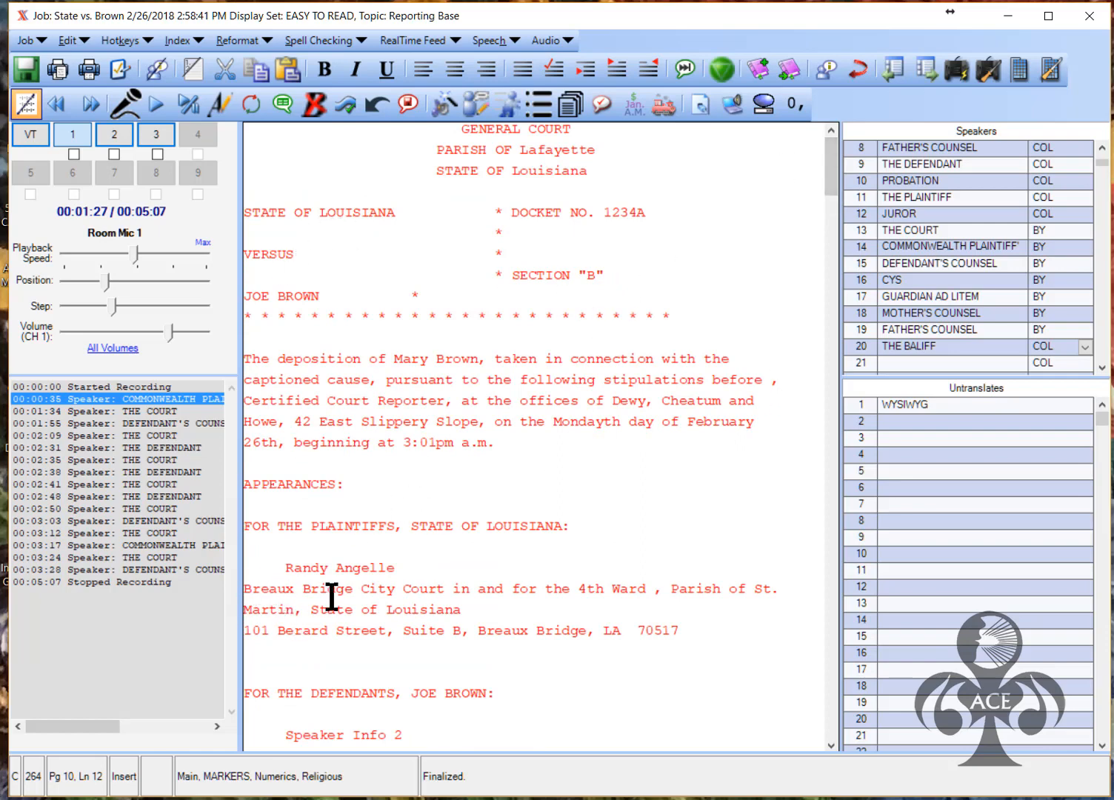
pyautogui.click(411, 295)
pyautogui.press('Tab')
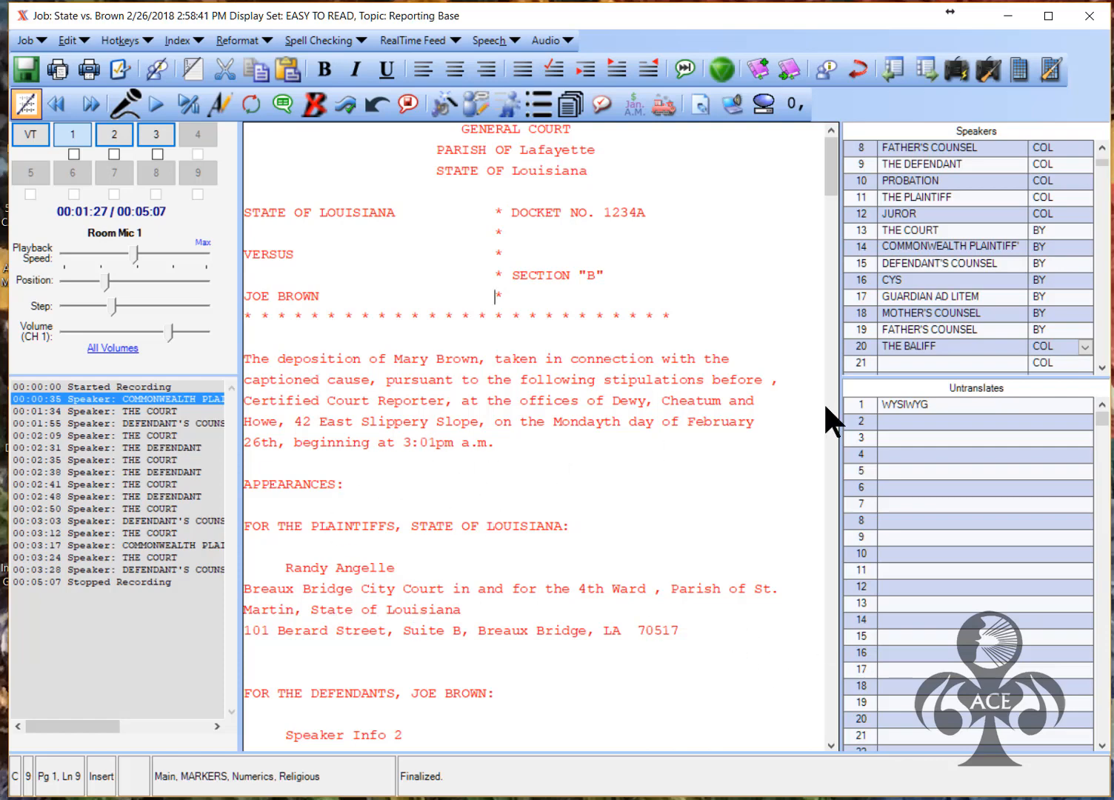
# Select 'parked car' in the opening statement
pyautogui.moveTo(827, 177); pyautogui.dragTo(817, 248)
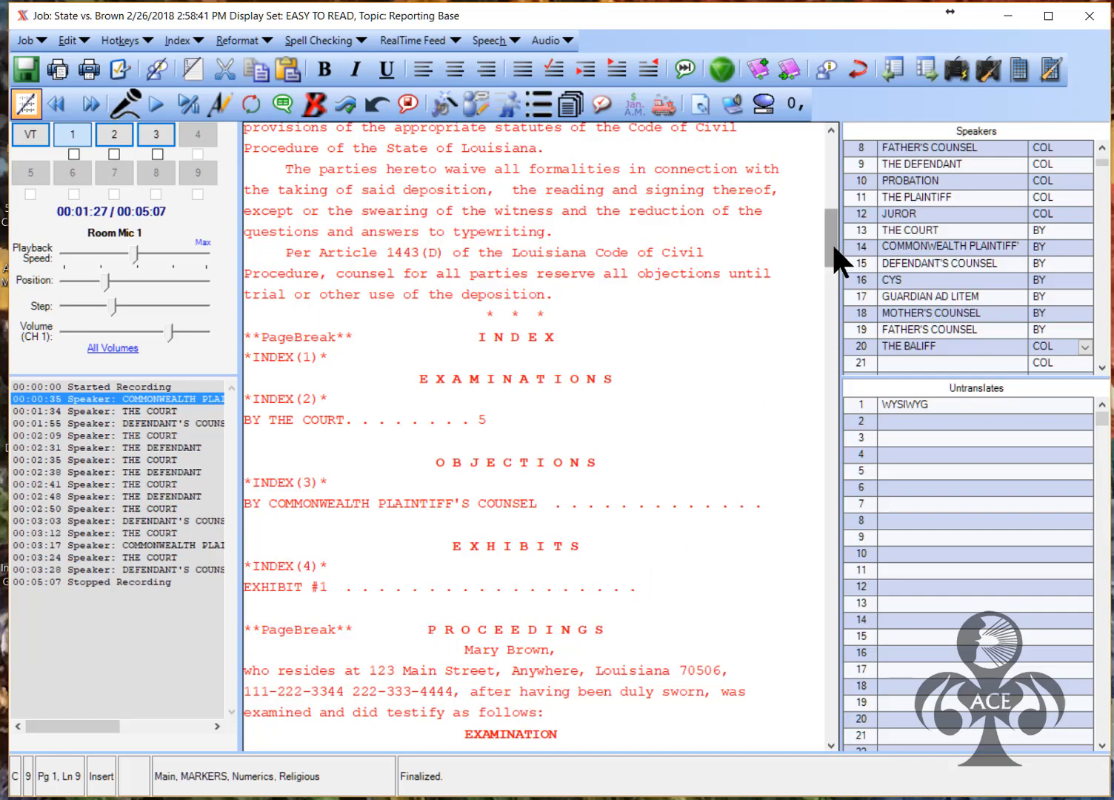
pyautogui.moveTo(832, 233); pyautogui.dragTo(829, 283)
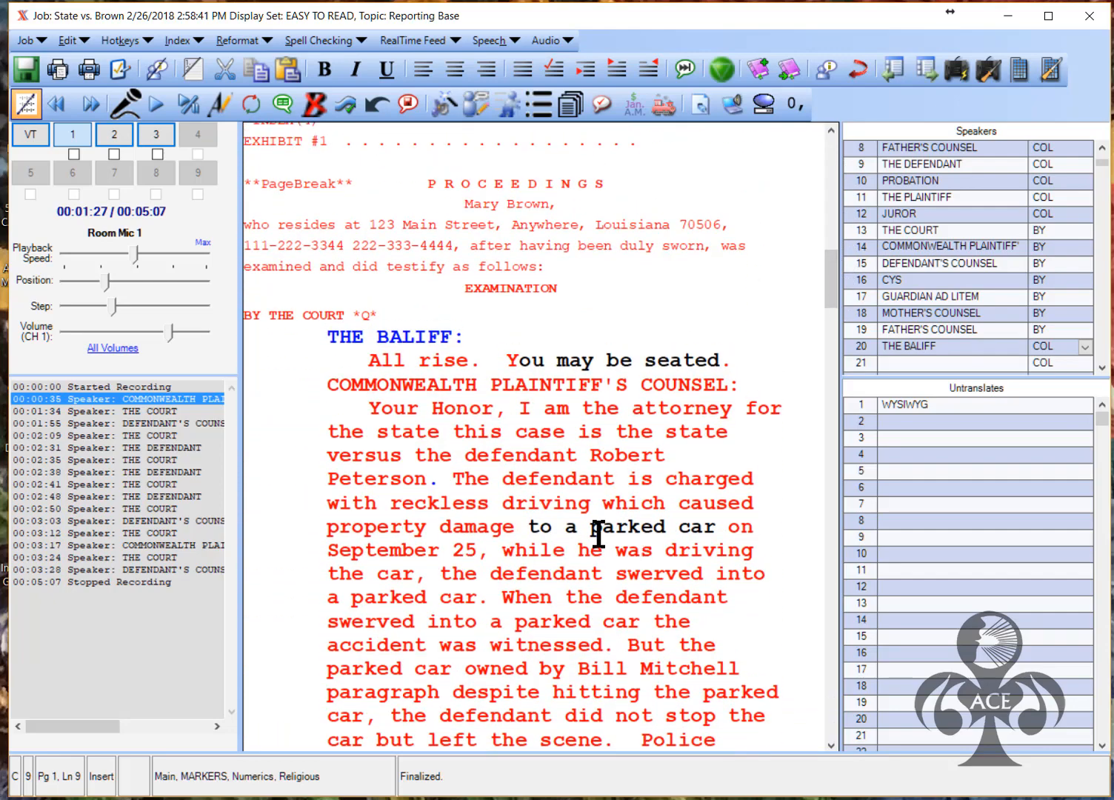
pyautogui.moveTo(578, 529); pyautogui.dragTo(716, 539)
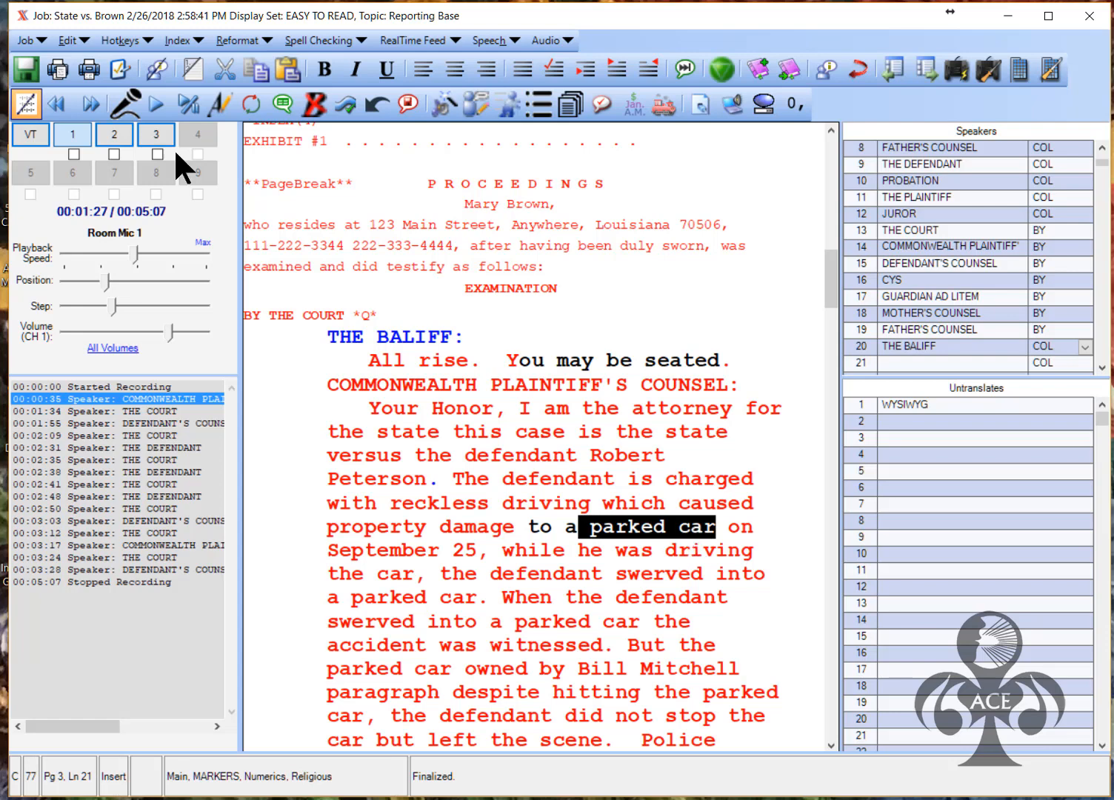
# Add the selected 'parked car' to the EXHIBITS index on page 4
pyautogui.click(178, 41)
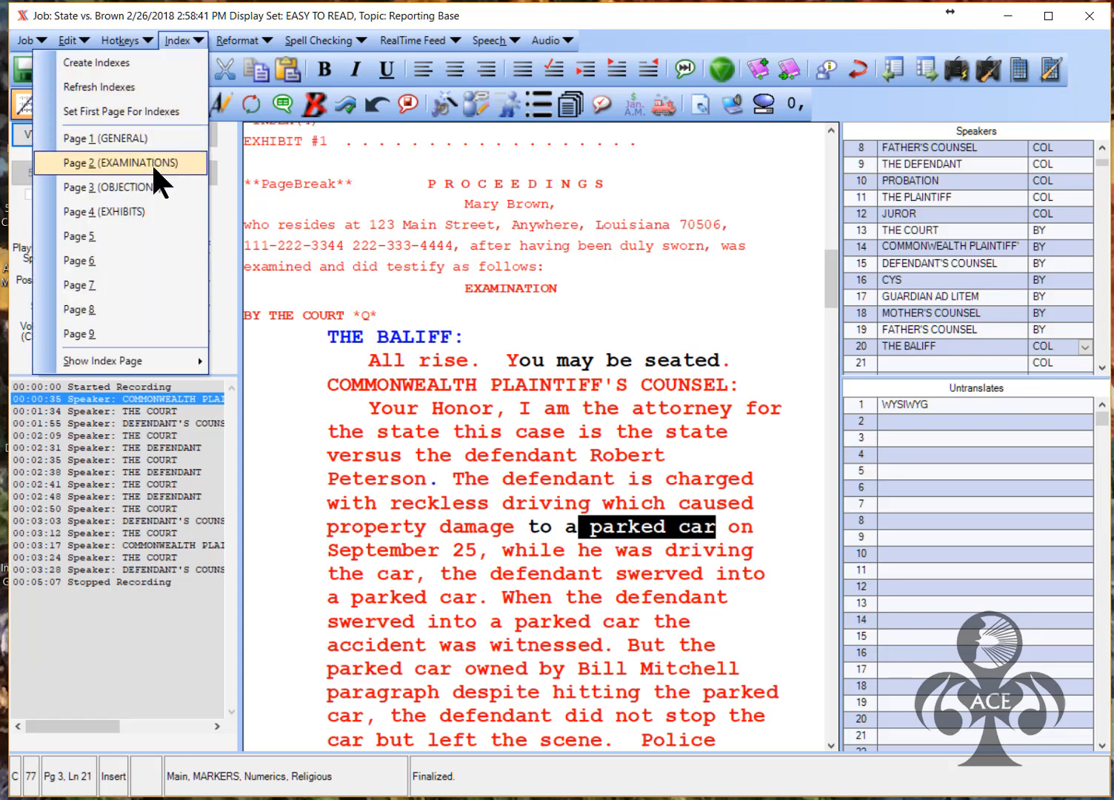
pyautogui.click(146, 212)
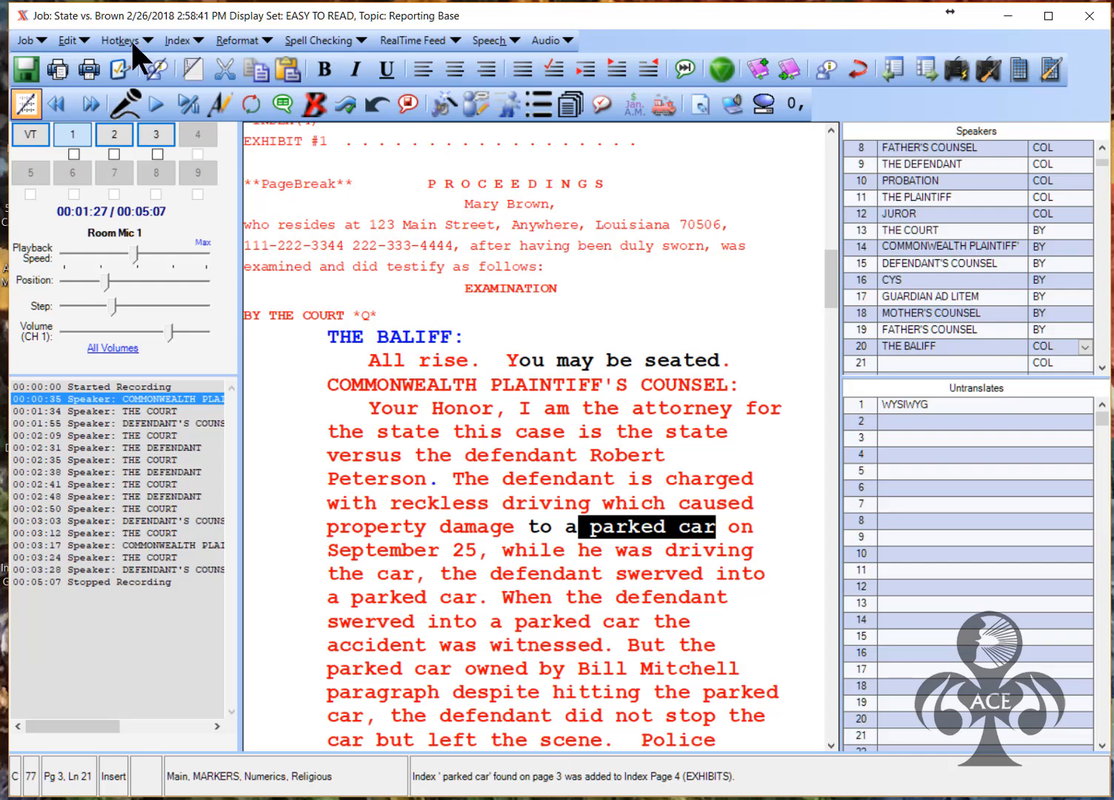
pyautogui.click(155, 37)
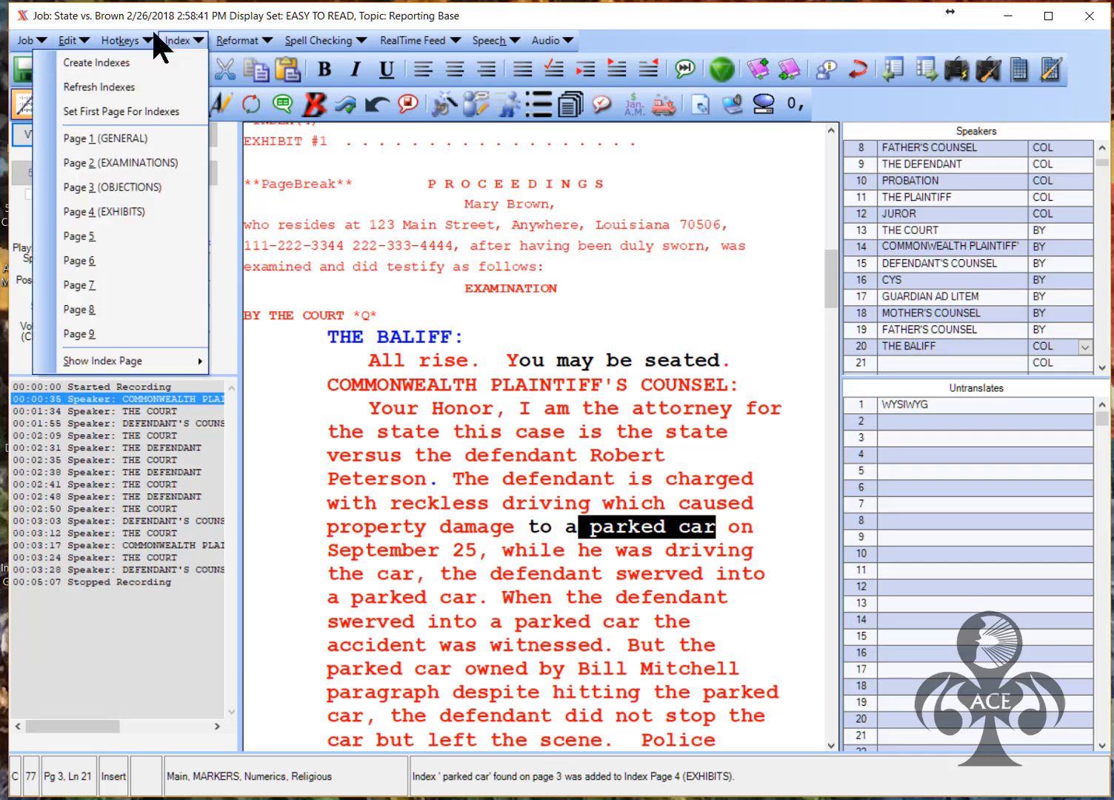
pyautogui.moveTo(191, 359)
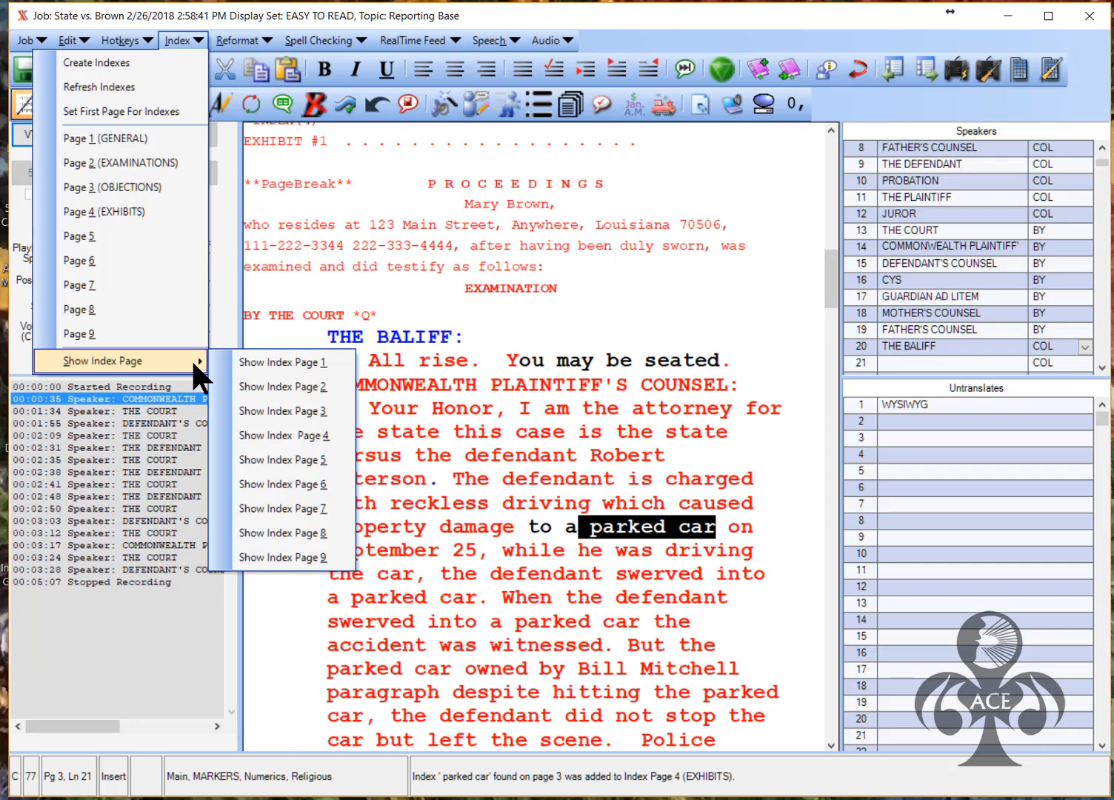
pyautogui.click(326, 437)
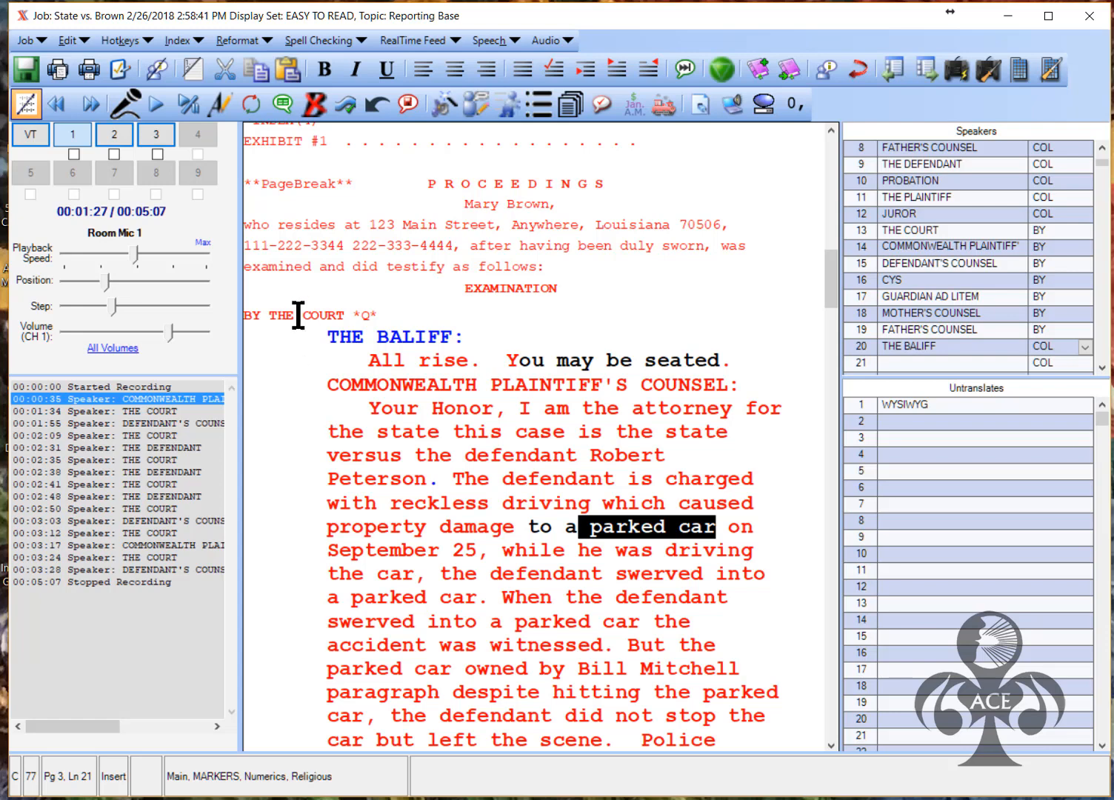
# Reword the EXHIBITS index entry to 'photograph of parked car' and apply it
pyautogui.click(182, 42)
pyautogui.moveTo(174, 361)
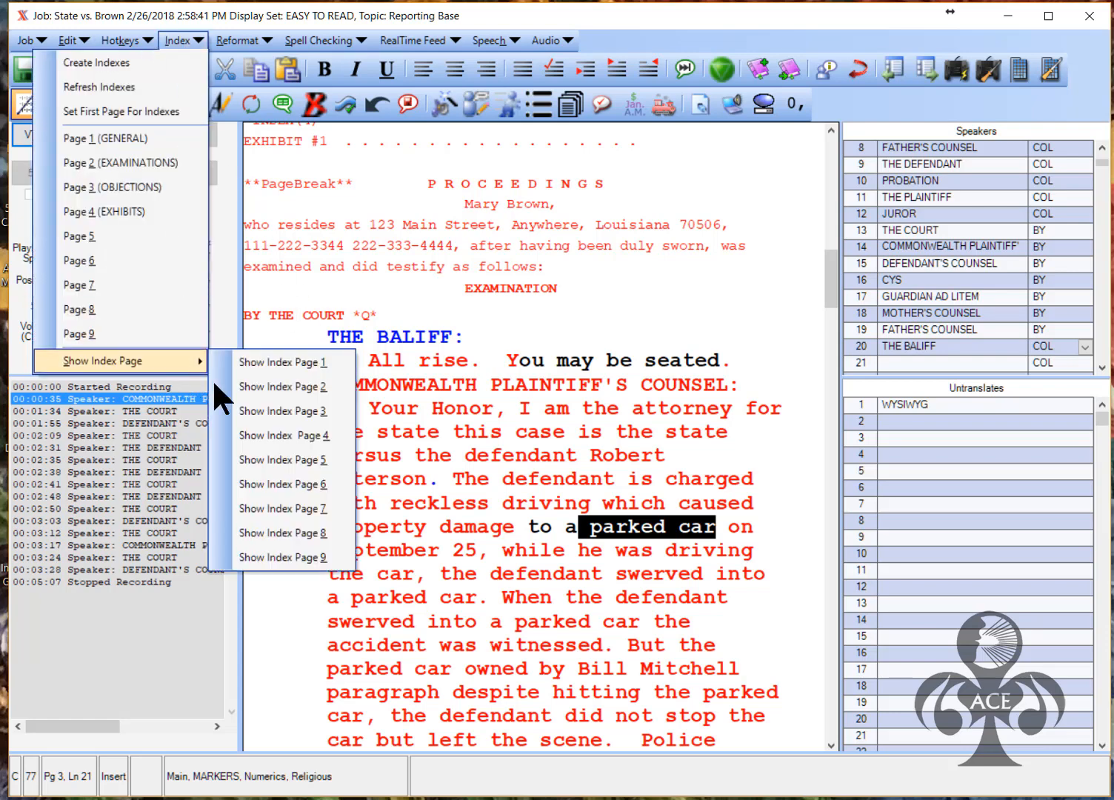
pyautogui.click(291, 361)
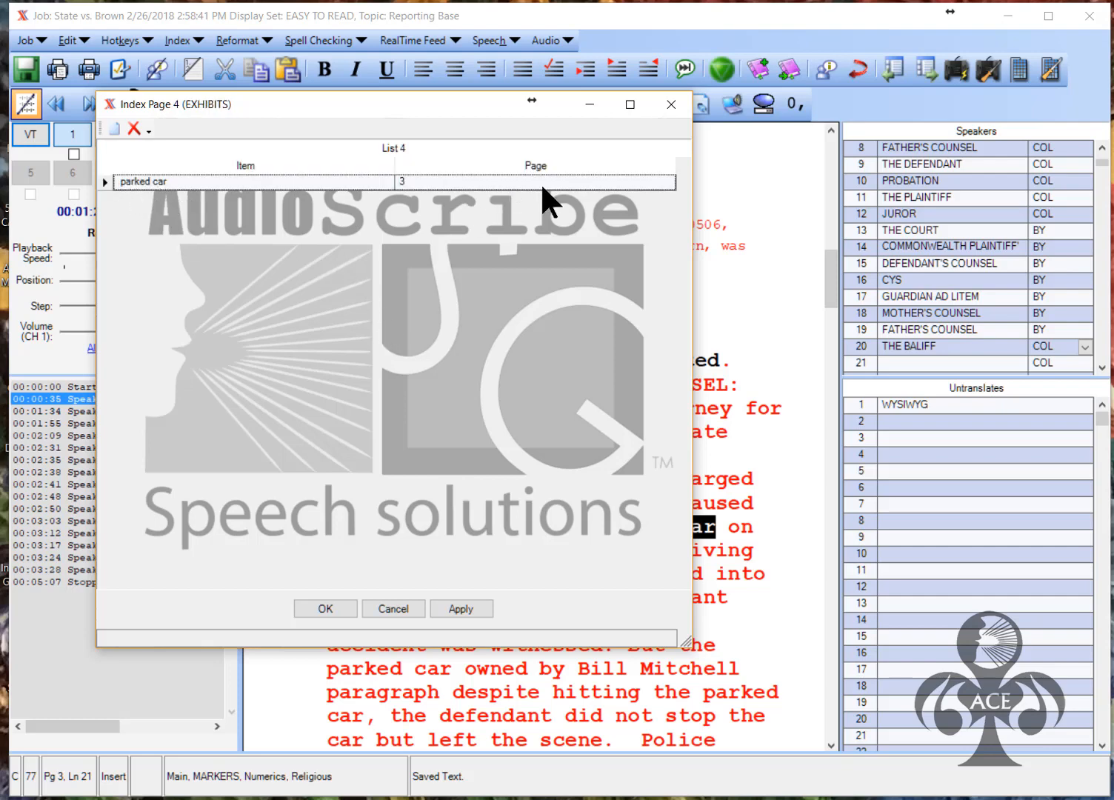
pyautogui.click(122, 182)
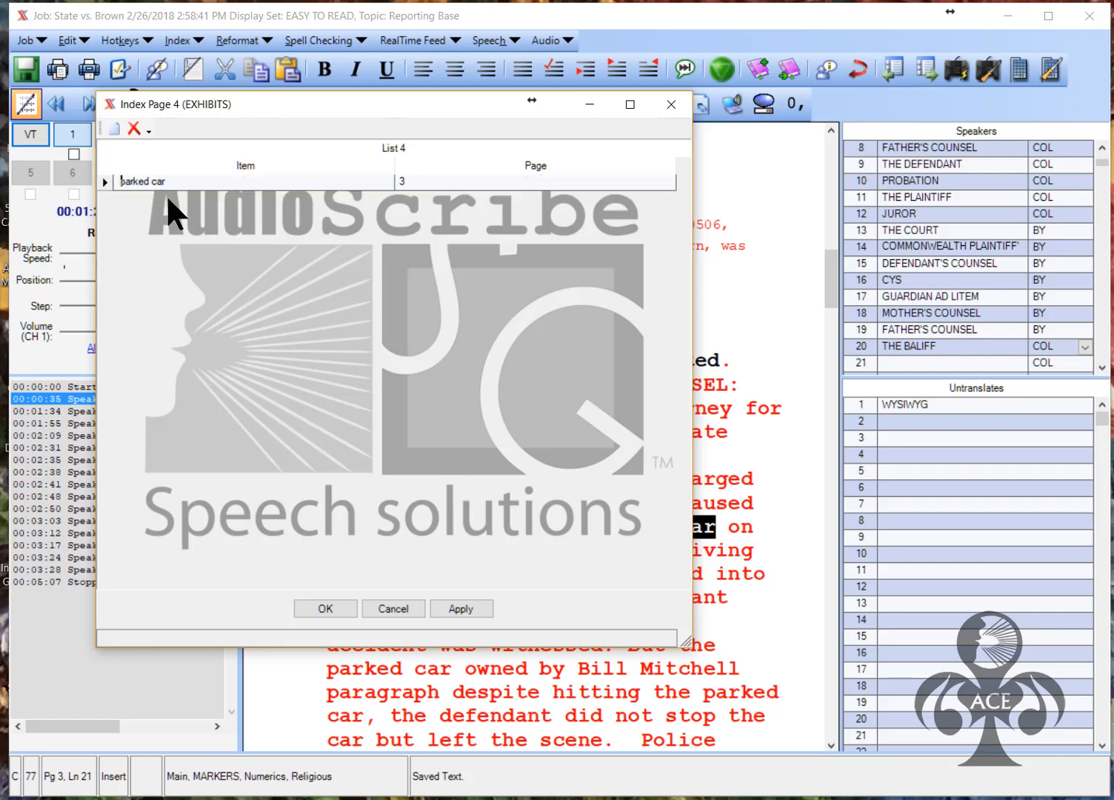
pyautogui.write('photograph of')
pyautogui.click(467, 601)
pyautogui.click(334, 608)
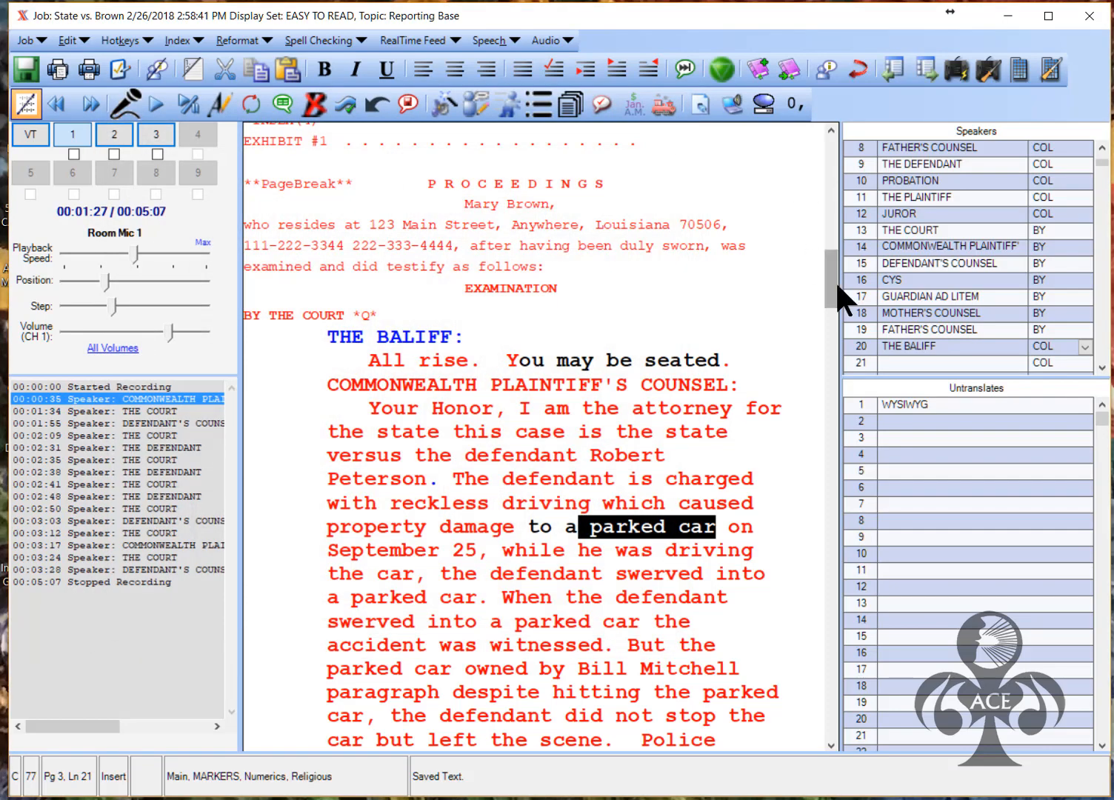
pyautogui.moveTo(832, 280); pyautogui.dragTo(829, 321)
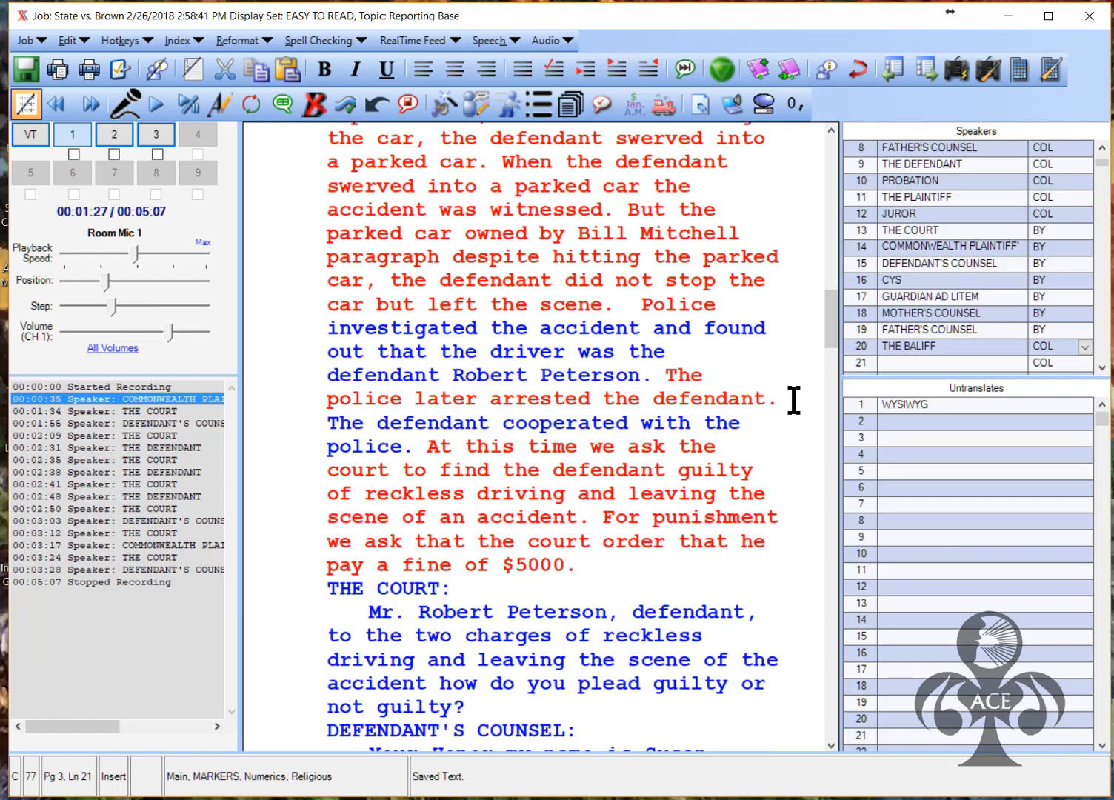
pyautogui.moveTo(830, 318); pyautogui.dragTo(831, 252)
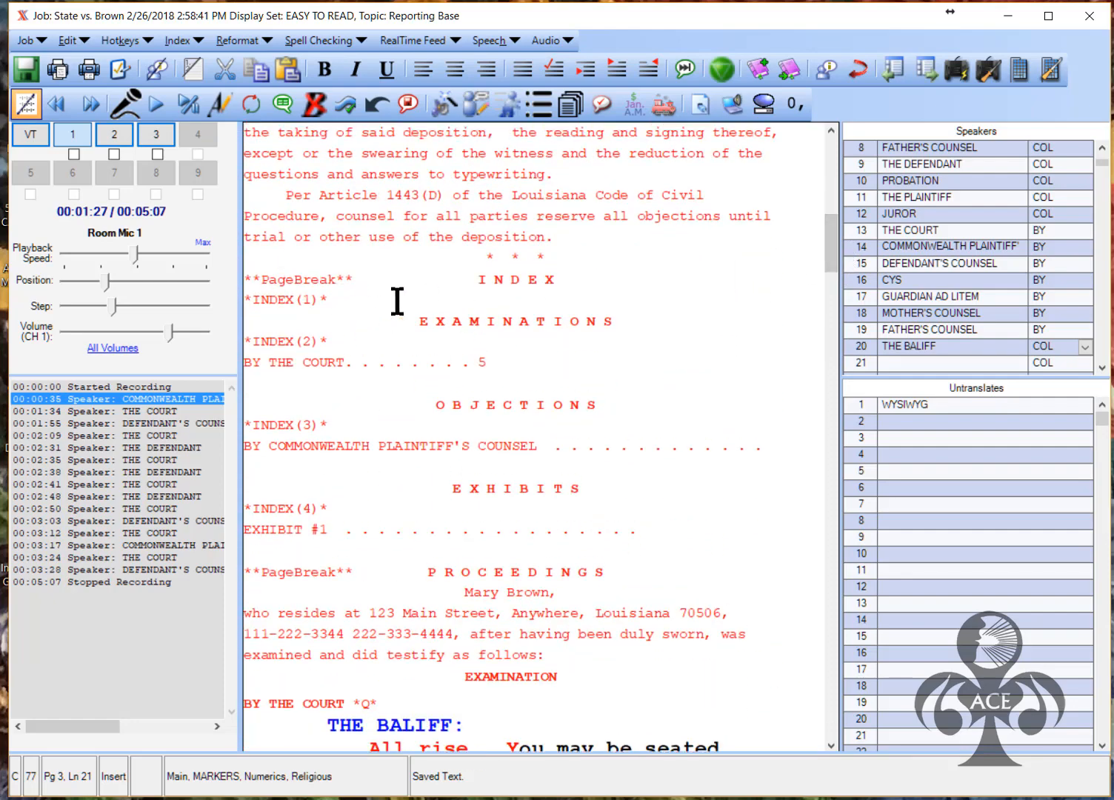
# Create all the transcript indexes, confirming with Yes
pyautogui.click(185, 41)
pyautogui.click(172, 61)
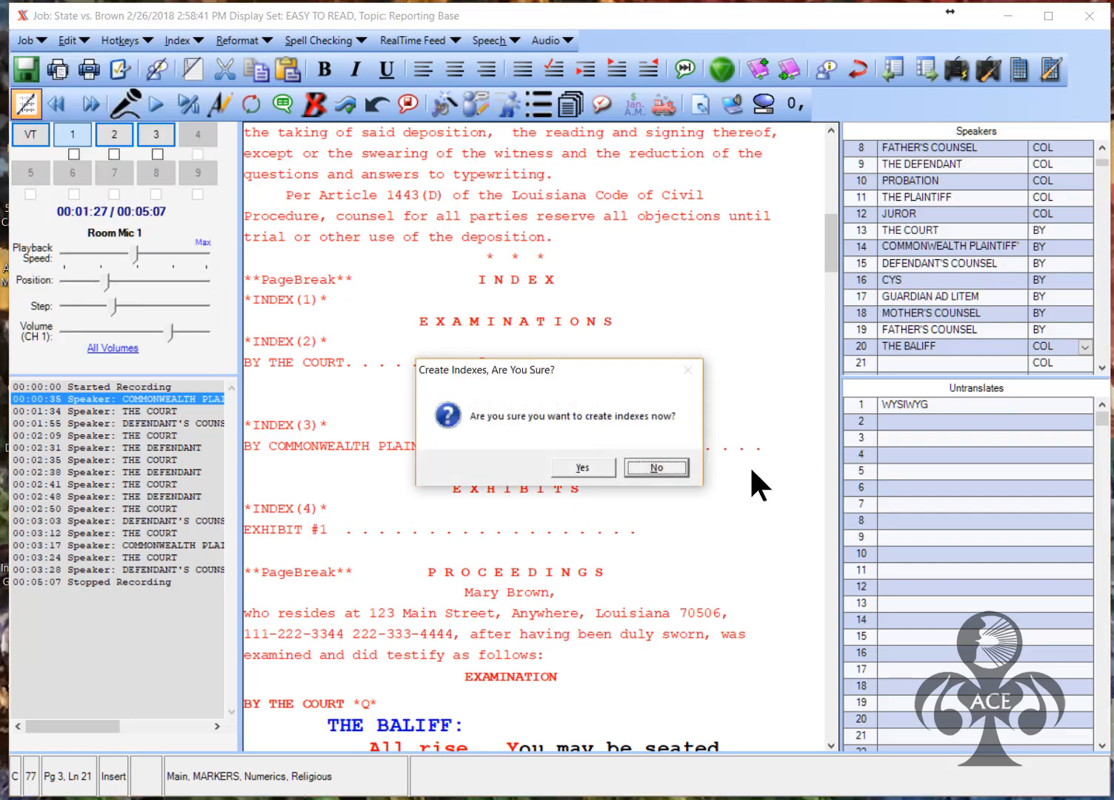
pyautogui.click(593, 465)
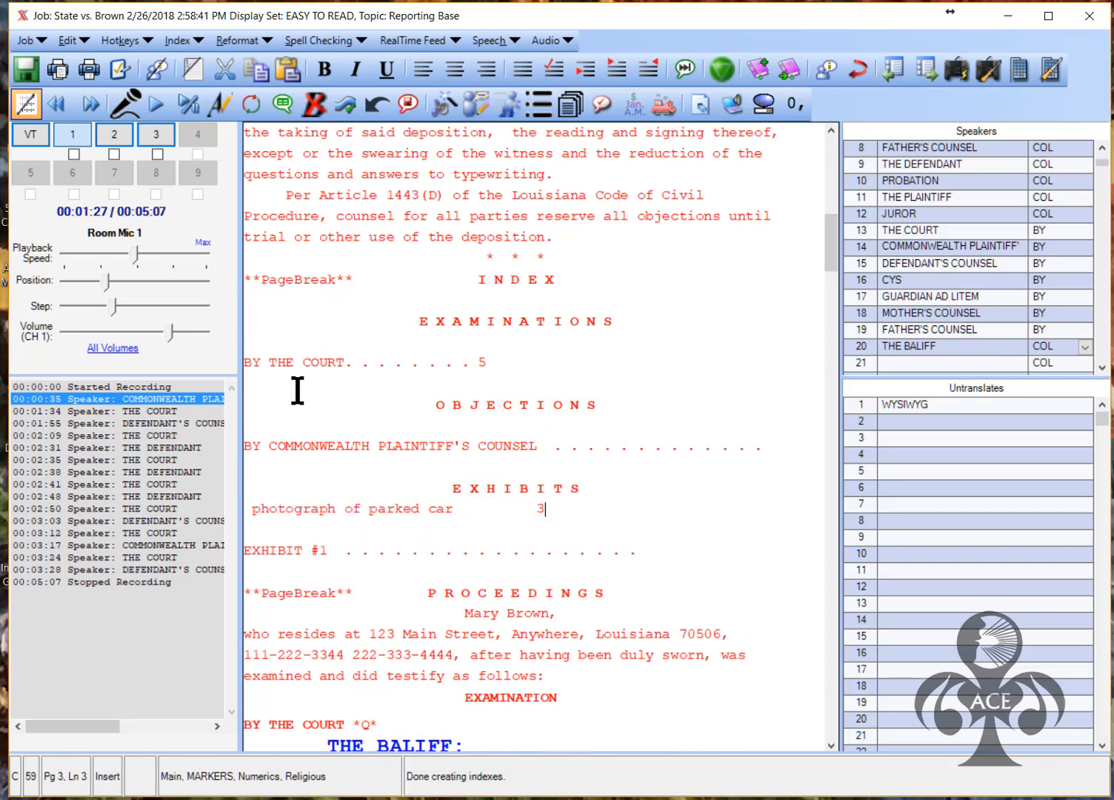
# Remove the leading space on the exhibit line and tab page number 3 rightward
pyautogui.click(250, 510)
pyautogui.press('Delete')
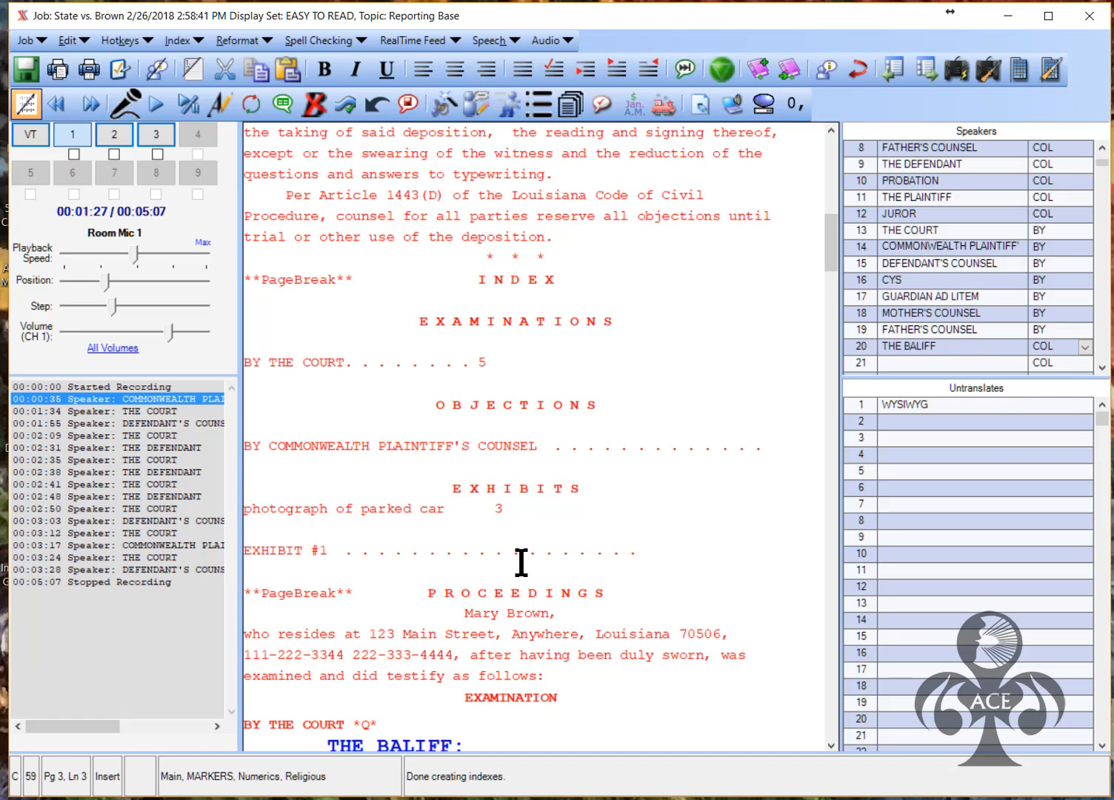
pyautogui.press('Tab')
pyautogui.press('Tab')
pyautogui.press('Tab')
pyautogui.press('Tab')
pyautogui.press('Tab')
pyautogui.press('Tab')
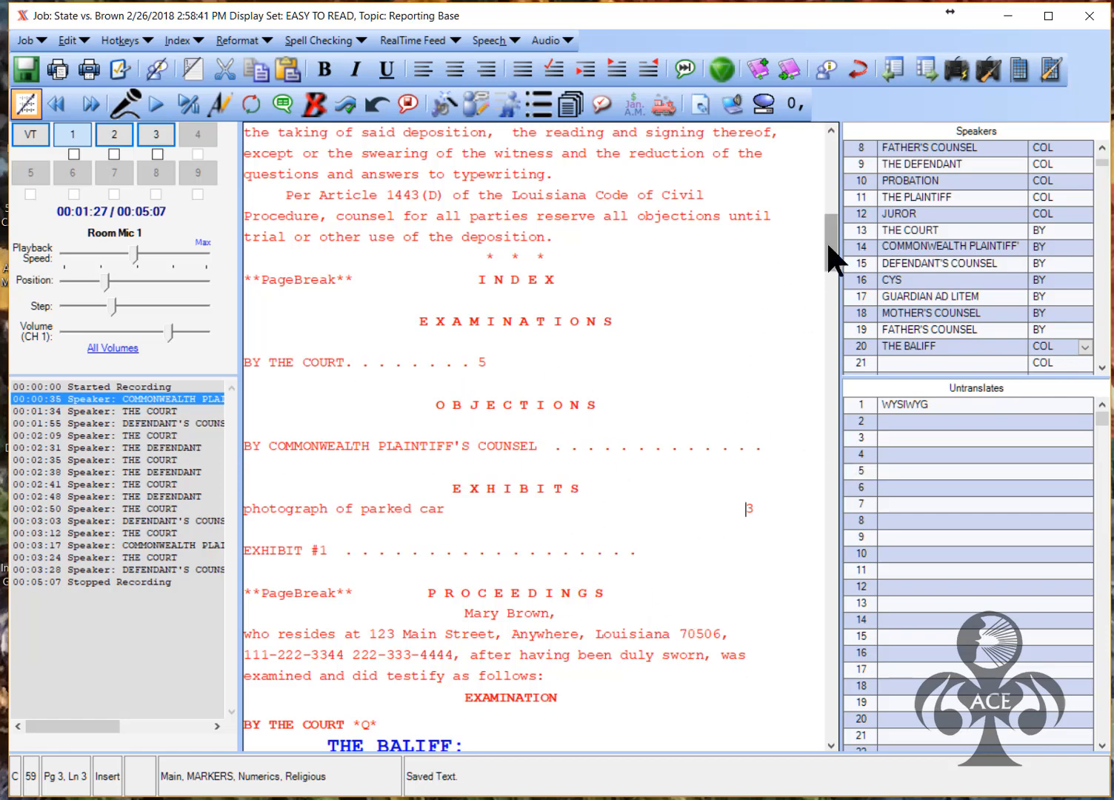
# Enter the reporter's name before ', CCR' and the licence number after 'License #'
pyautogui.scroll(-2, 828, 245)
pyautogui.moveTo(827, 260); pyautogui.dragTo(822, 287)
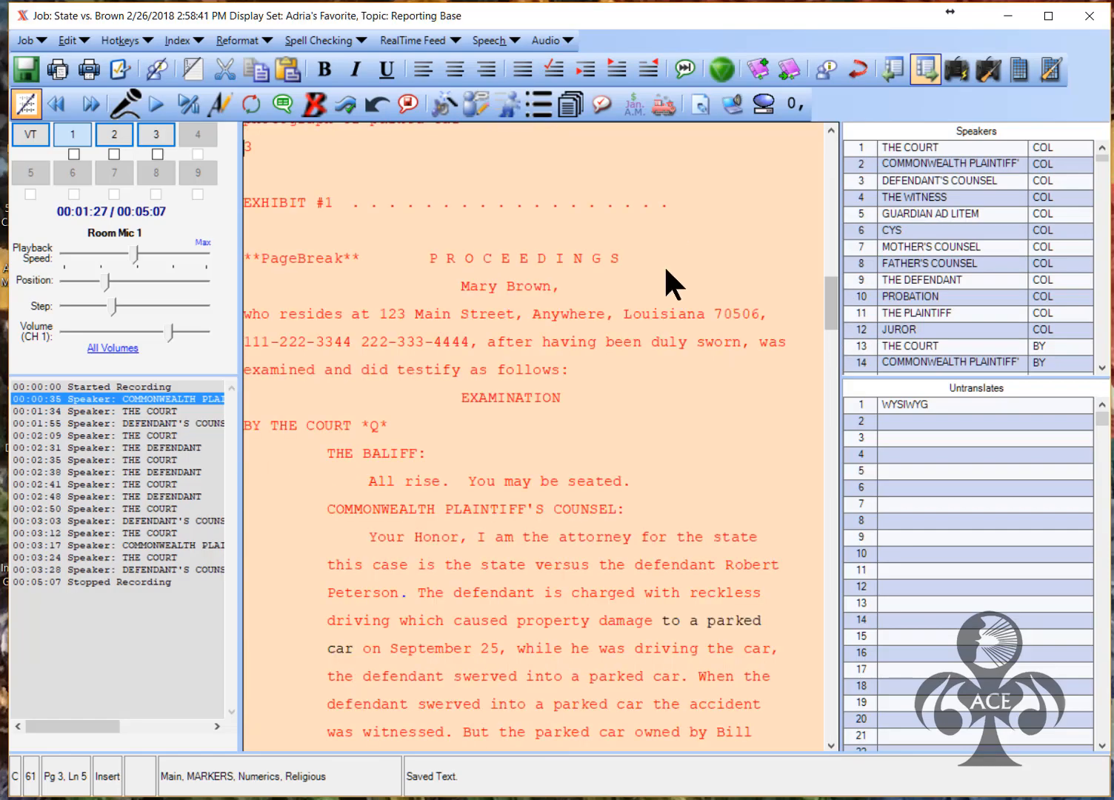
pyautogui.moveTo(833, 258); pyautogui.dragTo(827, 426)
pyautogui.moveTo(826, 505)
pyautogui.mouseDown()
pyautogui.moveTo(821, 746)
pyautogui.moveTo(814, 648)
pyautogui.moveTo(833, 569)
pyautogui.moveTo(829, 615)
pyautogui.mouseUp()
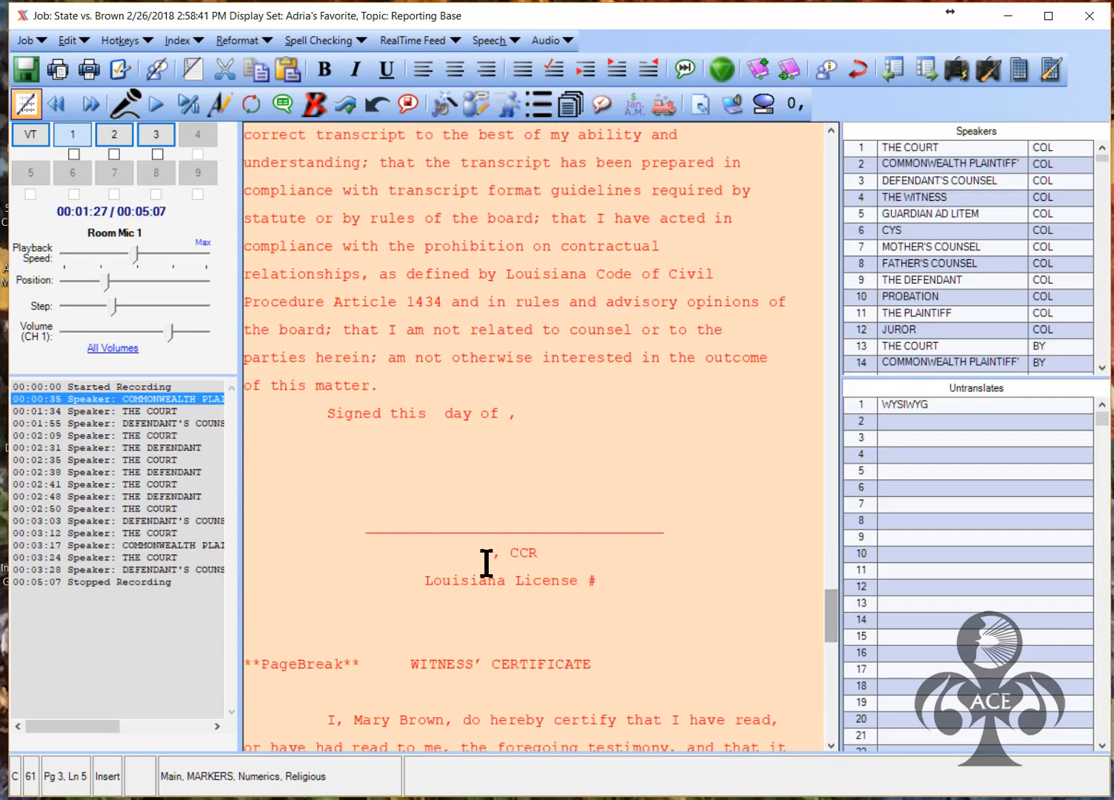
pyautogui.click(492, 554)
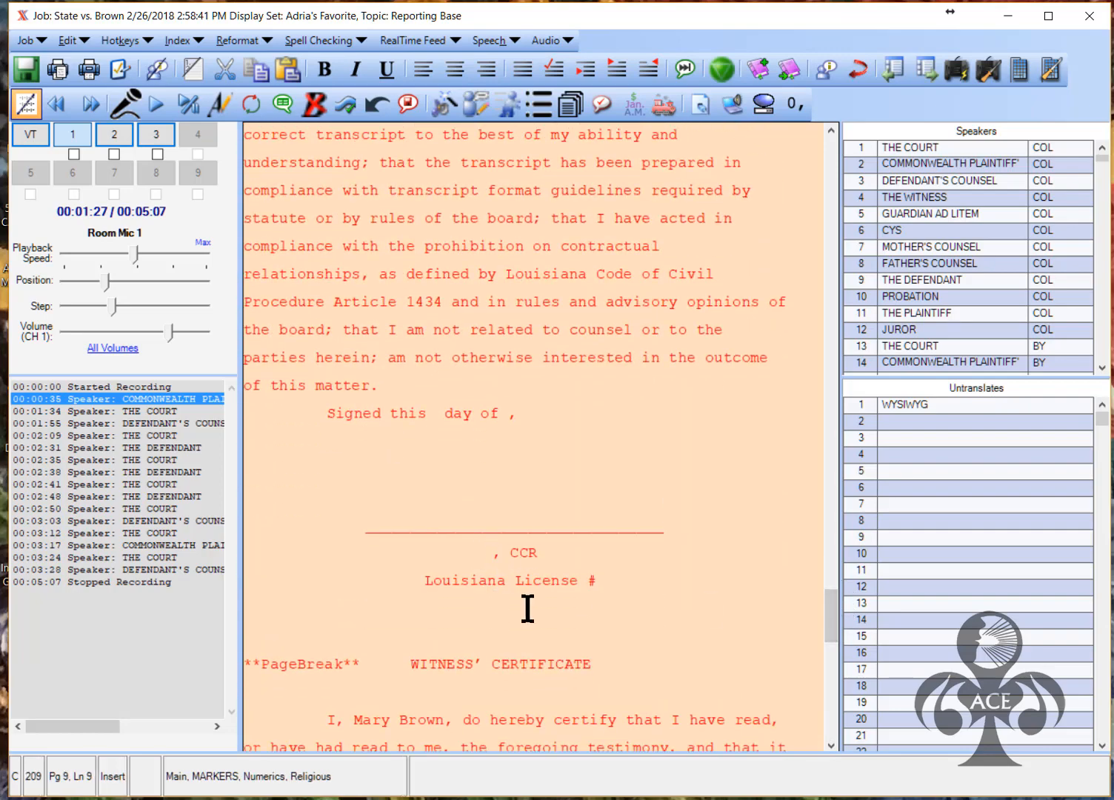
pyautogui.write('Susie Reporter')
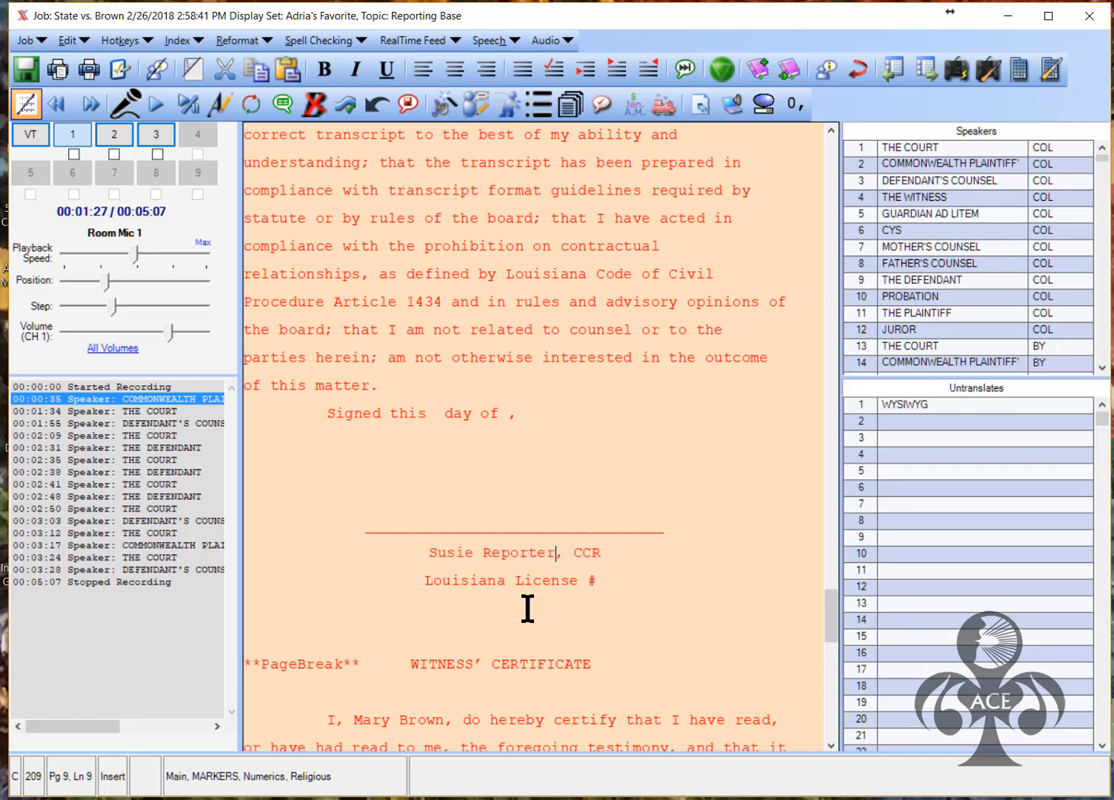
pyautogui.click(597, 581)
pyautogui.write('1234')
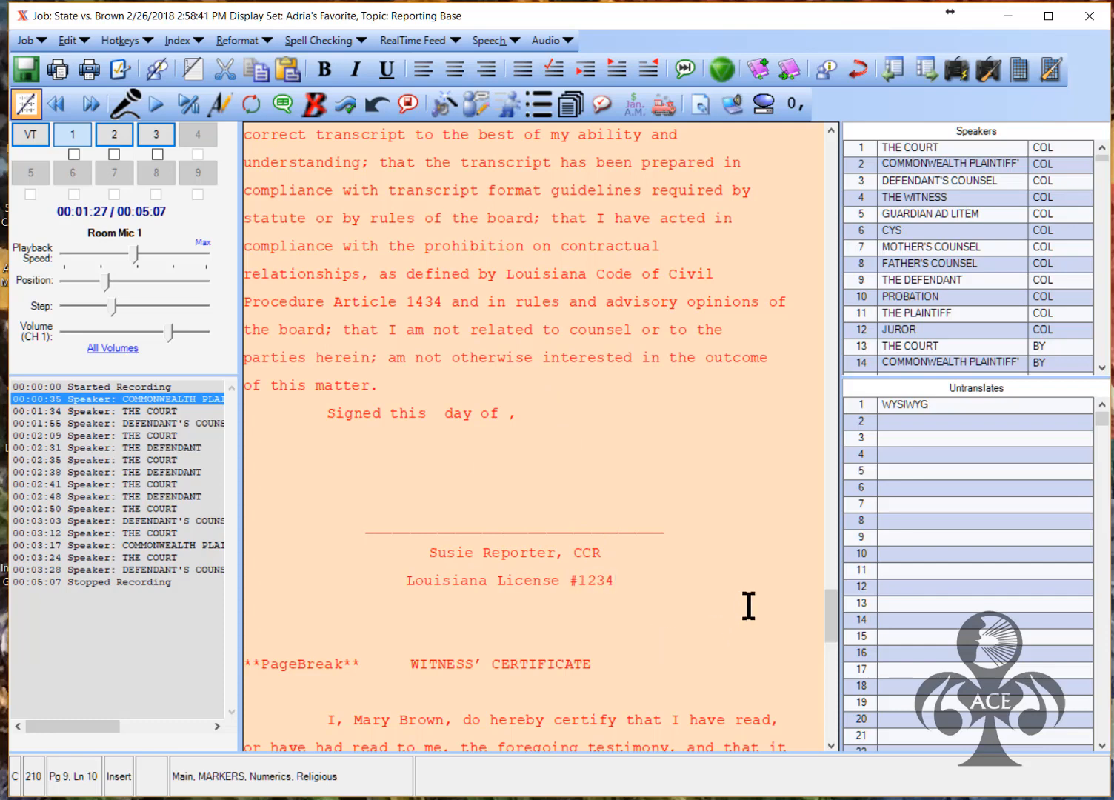
# Fill in the signed line as the 26th day of February, 2018
pyautogui.click(436, 413)
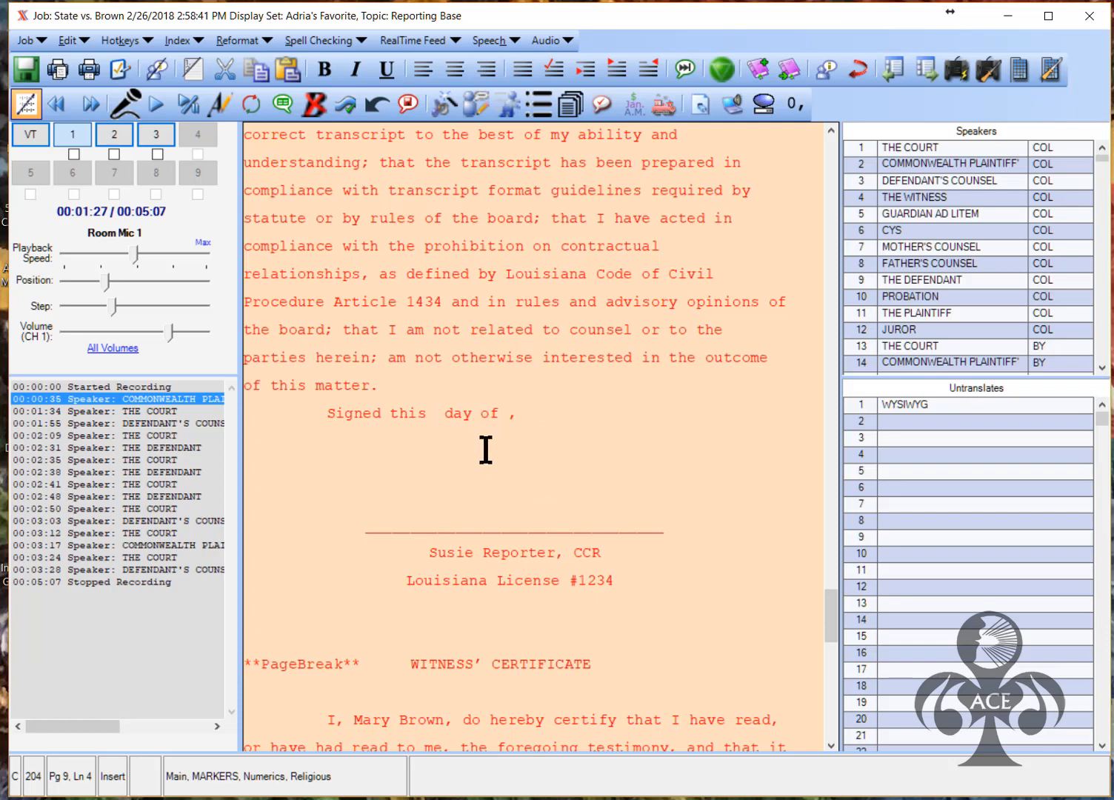
pyautogui.write('26th')
pyautogui.click(540, 414)
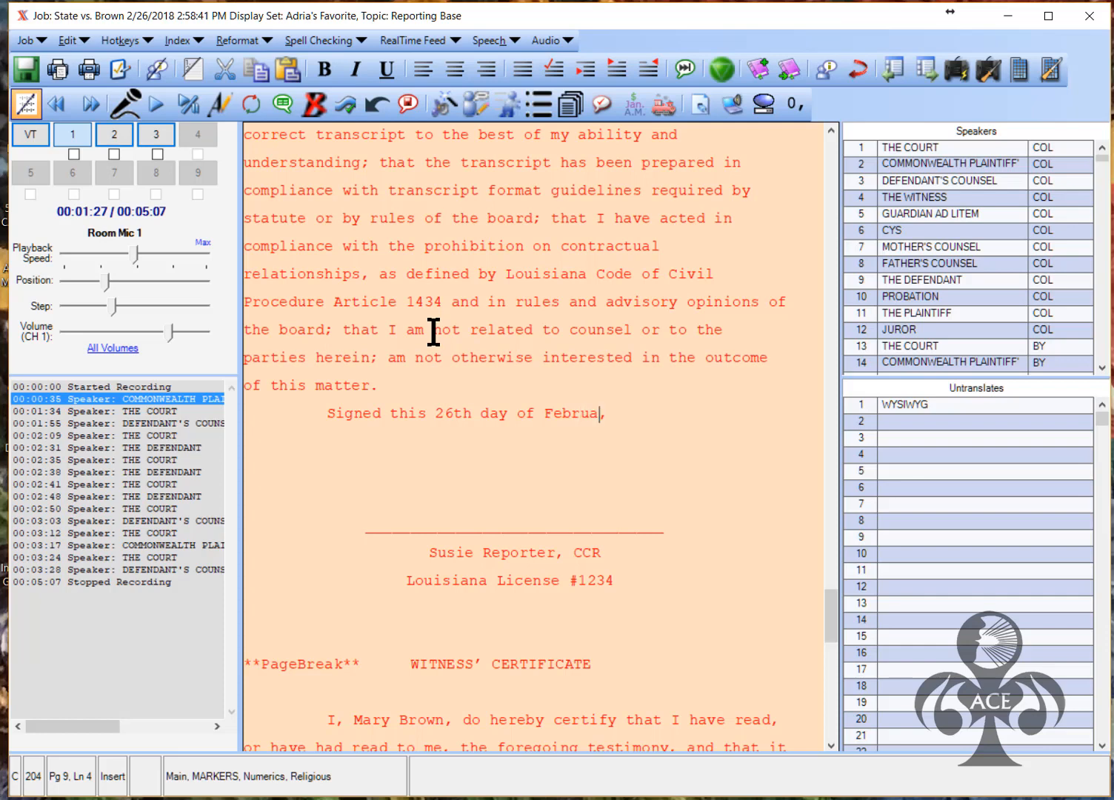
pyautogui.click(637, 415)
pyautogui.moveTo(829, 606)
pyautogui.mouseDown()
pyautogui.moveTo(835, 552)
pyautogui.moveTo(830, 711)
pyautogui.moveTo(870, 137)
pyautogui.mouseUp()
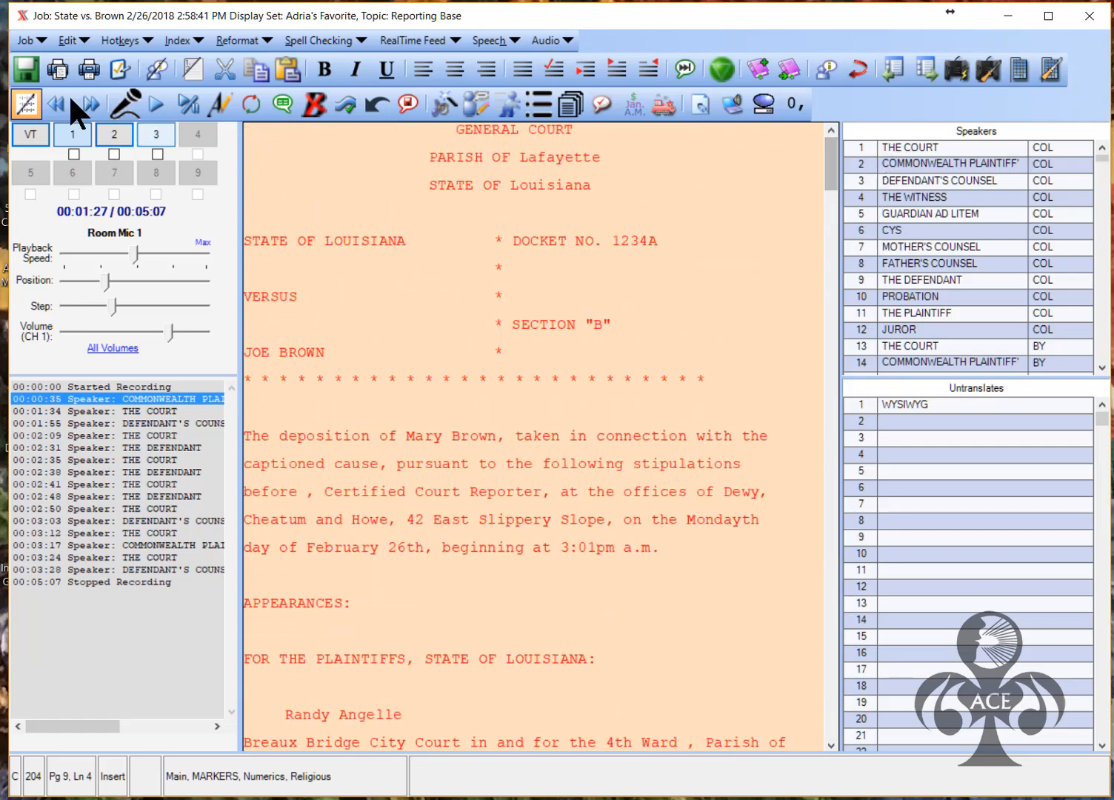
# Save and exit the editor, then present State vs. Brown with 'Open Job With Media Controller' checked
pyautogui.click(20, 55)
pyautogui.click(28, 40)
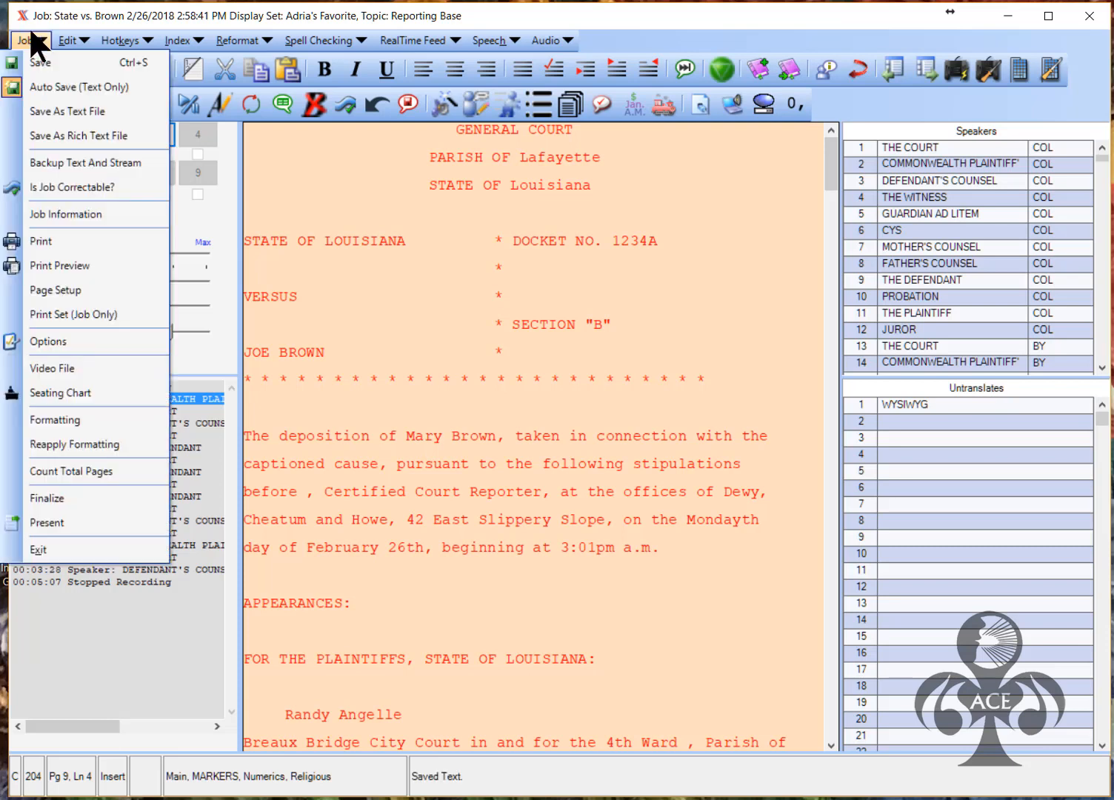
pyautogui.click(43, 548)
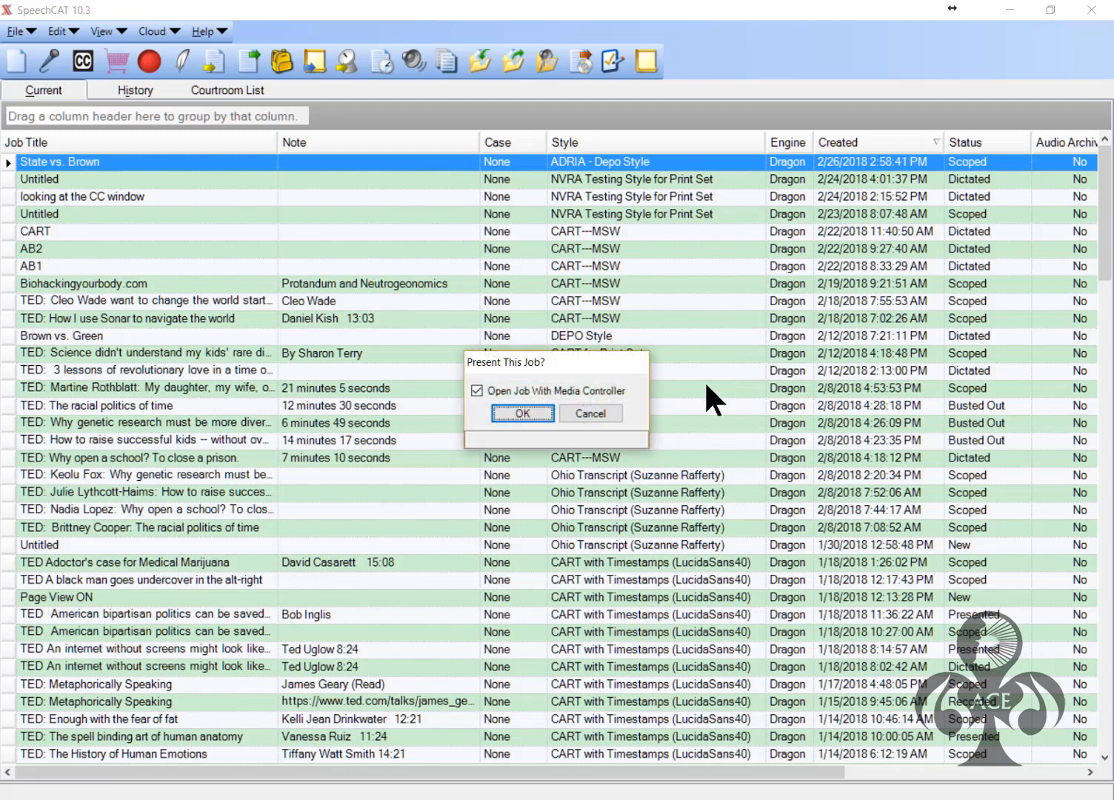
pyautogui.click(537, 411)
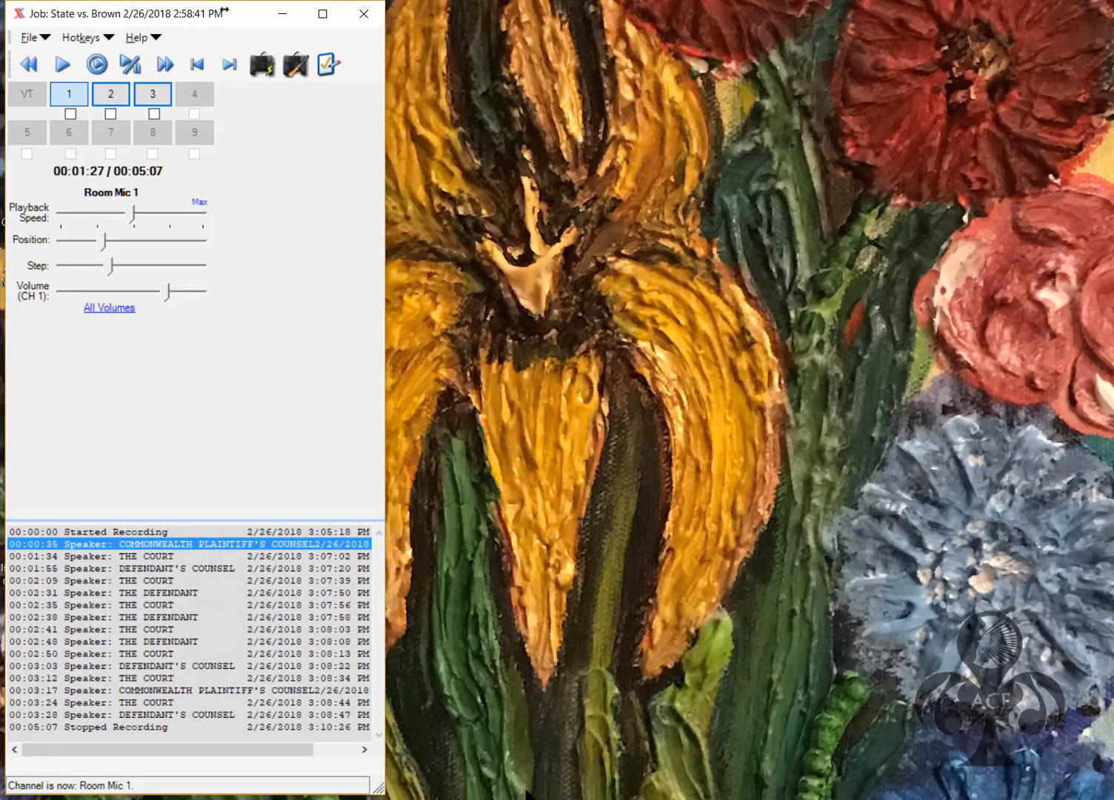
# Switch from Digitran's State vs. Brown media controller to the transcript document in Word
pyautogui.moveTo(517, 799)
pyautogui.click(516, 734)
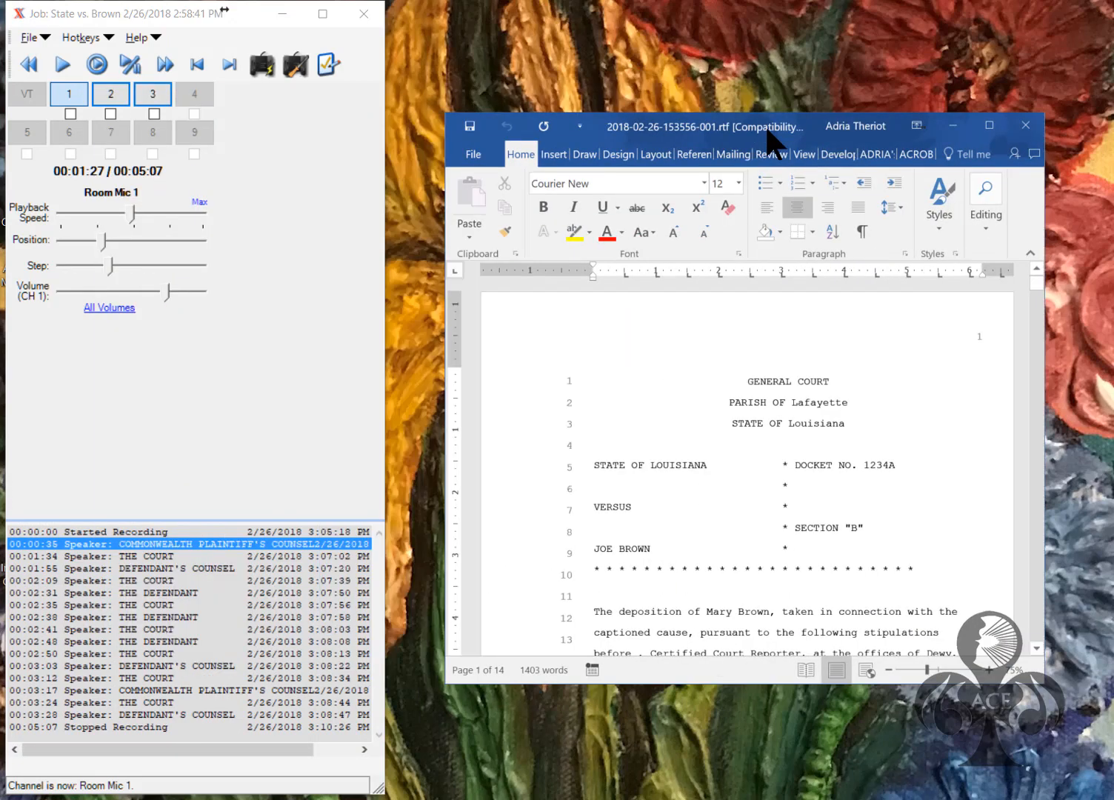
# Move the transcript window beside the player, enlarge it, and scroll down to the page 3 stipulation
pyautogui.moveTo(765, 134); pyautogui.dragTo(809, 25)
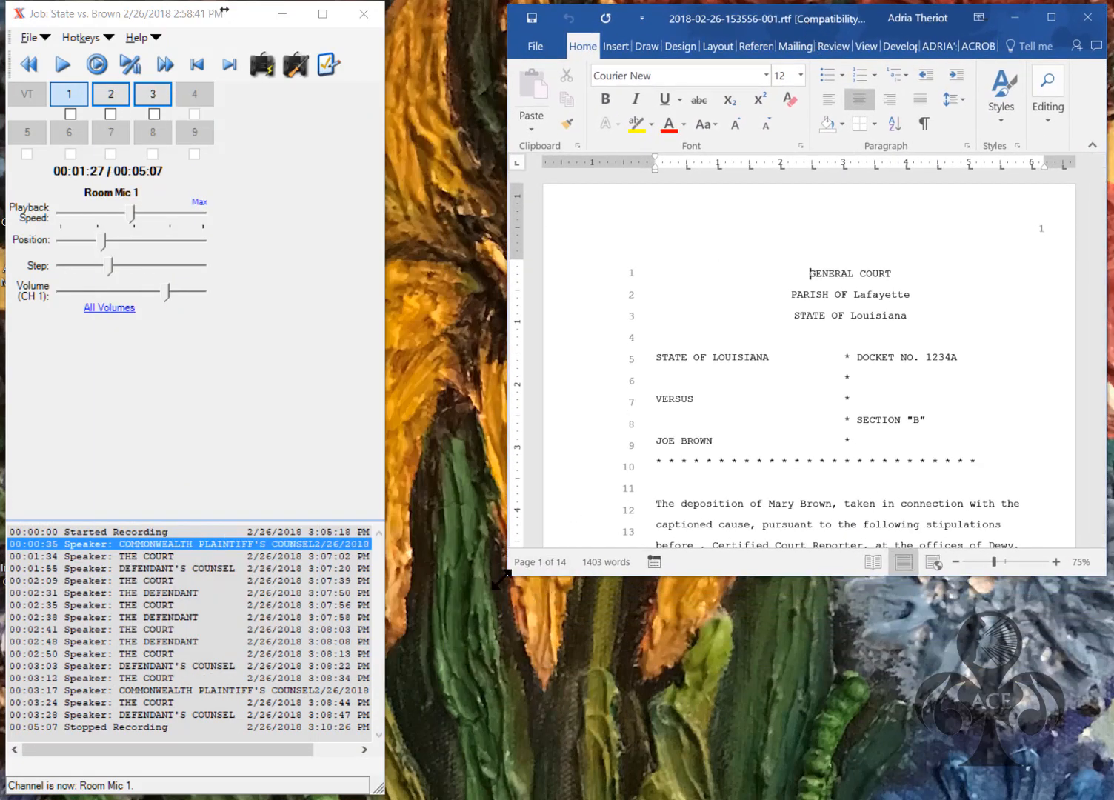
pyautogui.moveTo(505, 578); pyautogui.dragTo(214, 793)
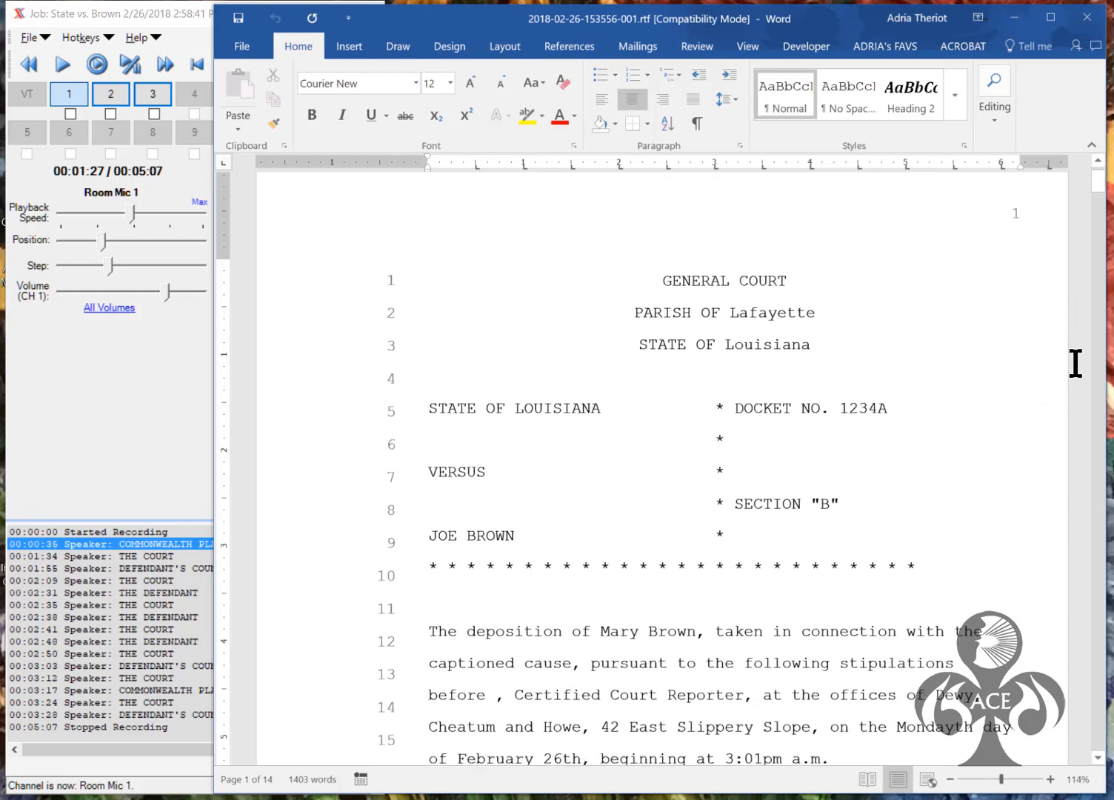
pyautogui.moveTo(1098, 191); pyautogui.dragTo(1097, 277)
# Centre the STIPULATION heading with two tabs and bold the witness's name on line 4
pyautogui.click(436, 301)
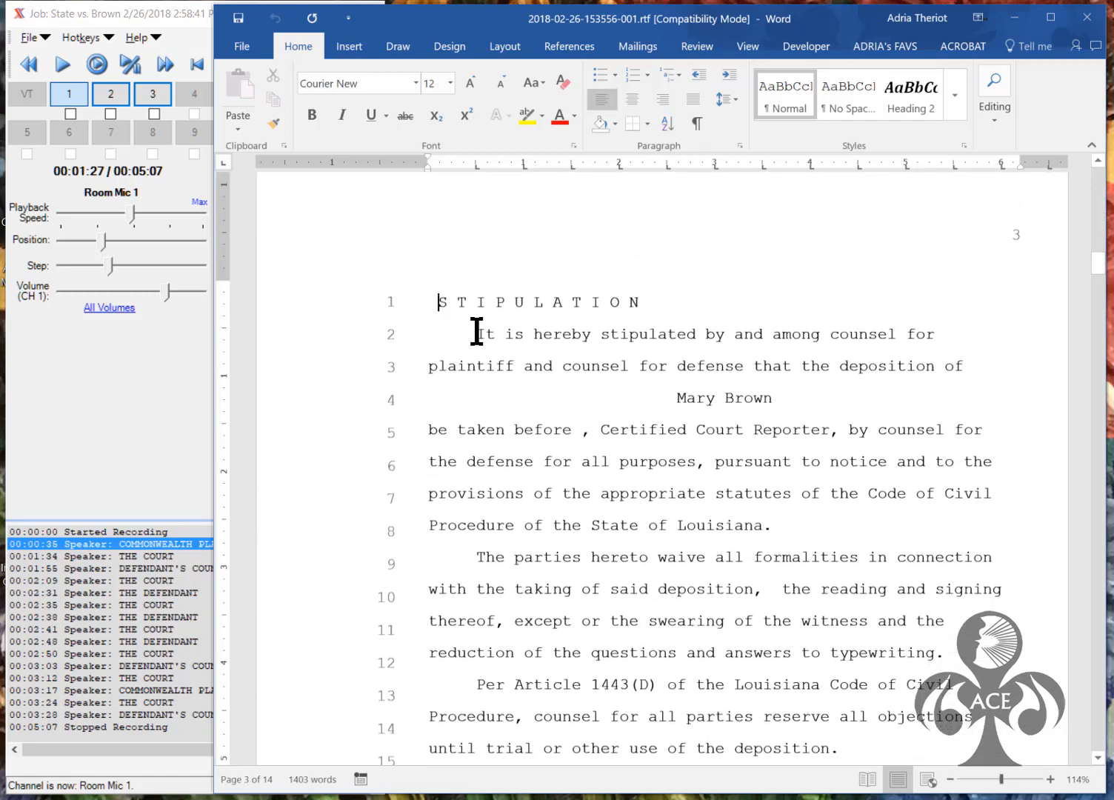
pyautogui.press('Tab')
pyautogui.press('Tab')
pyautogui.press('Tab')
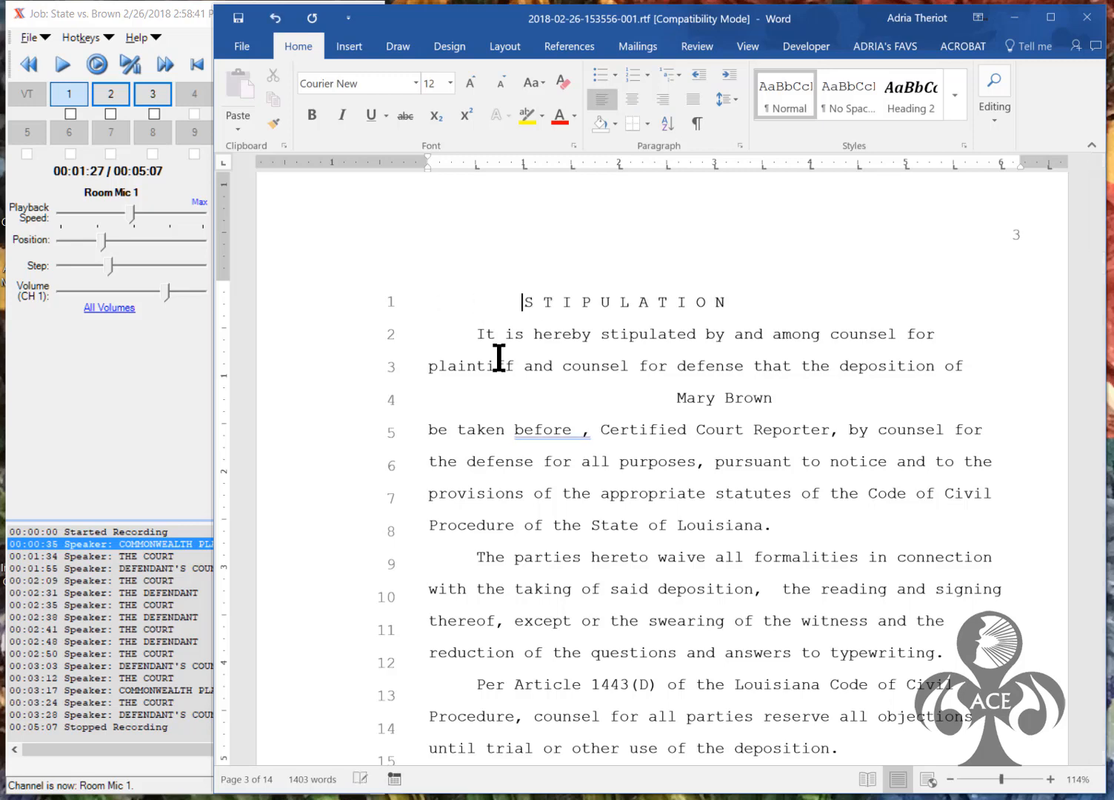
pyautogui.press('Tab')
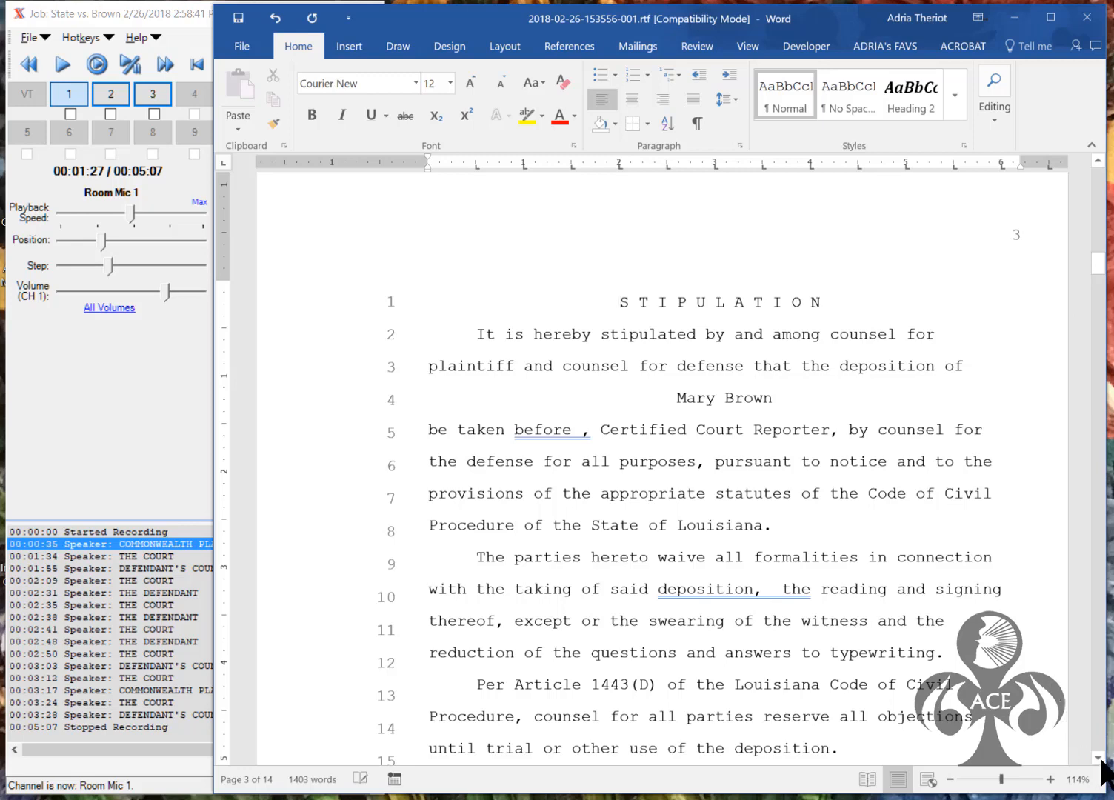
pyautogui.moveTo(784, 399); pyautogui.dragTo(671, 396)
pyautogui.click(682, 366)
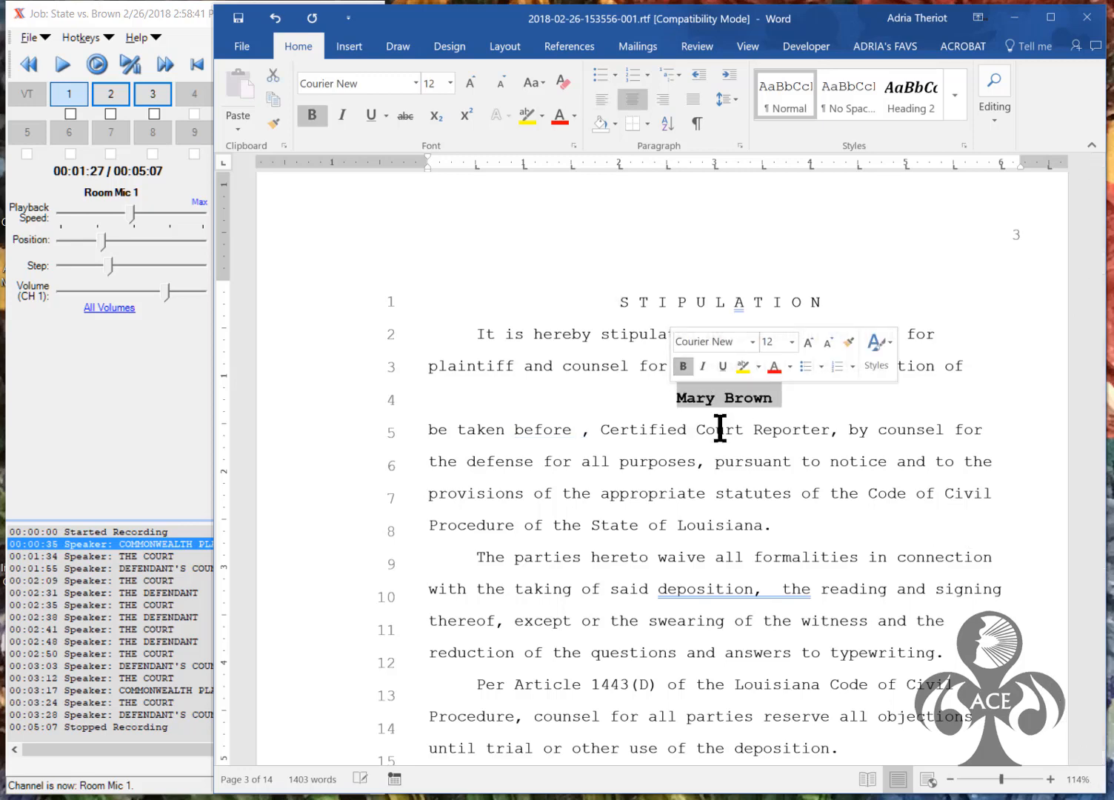
# Type the reporter's name after 'before' and remove the double space after 'deposition,'
pyautogui.click(581, 433)
pyautogui.write('Susie ')
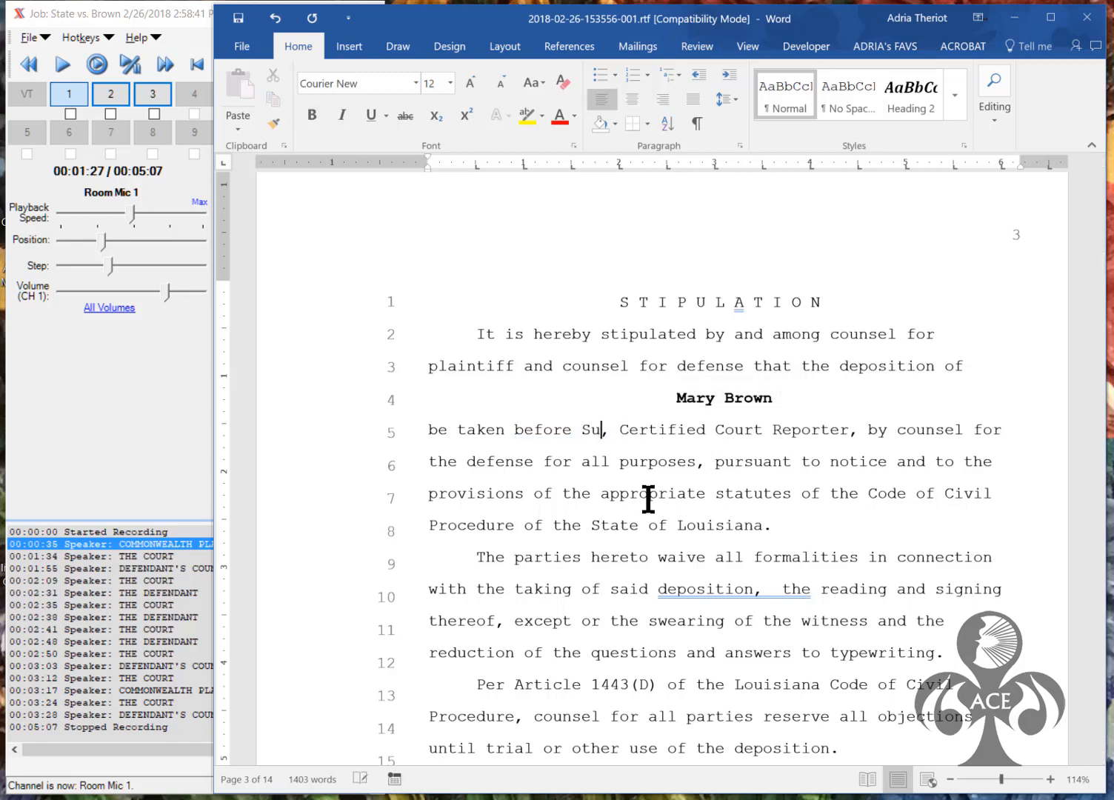
pyautogui.write('Reporter')
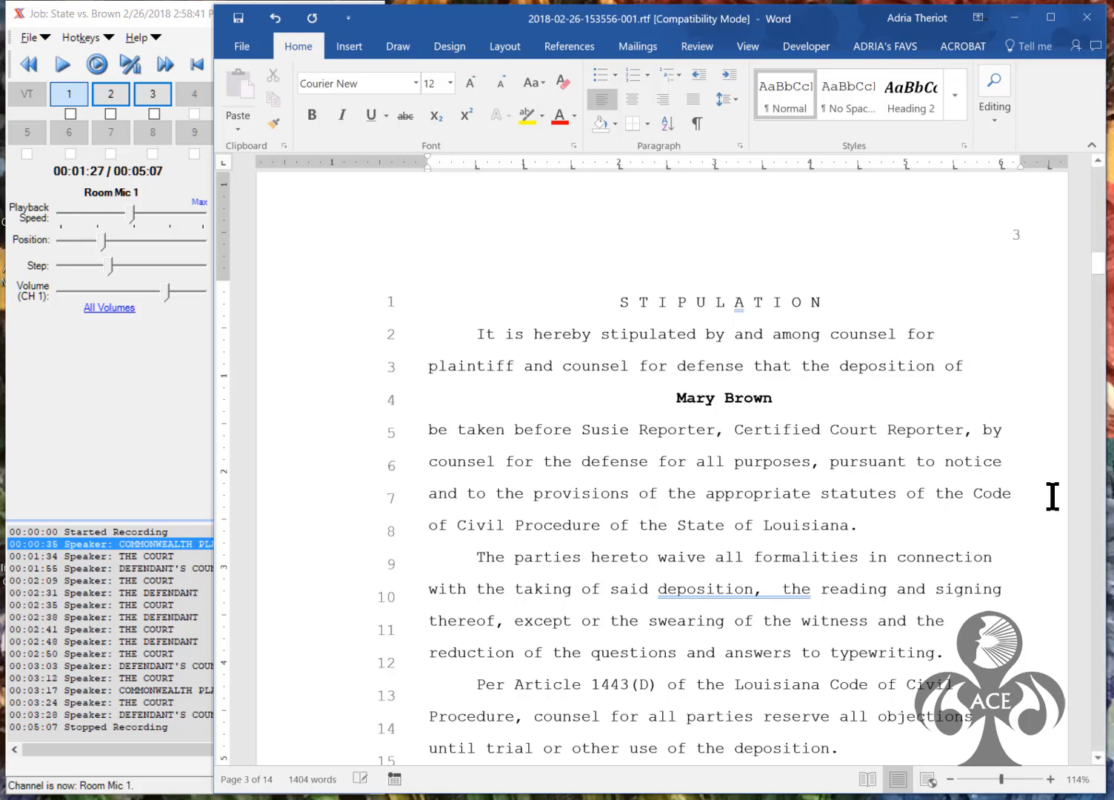
pyautogui.click(782, 589)
pyautogui.press('BackSpace')
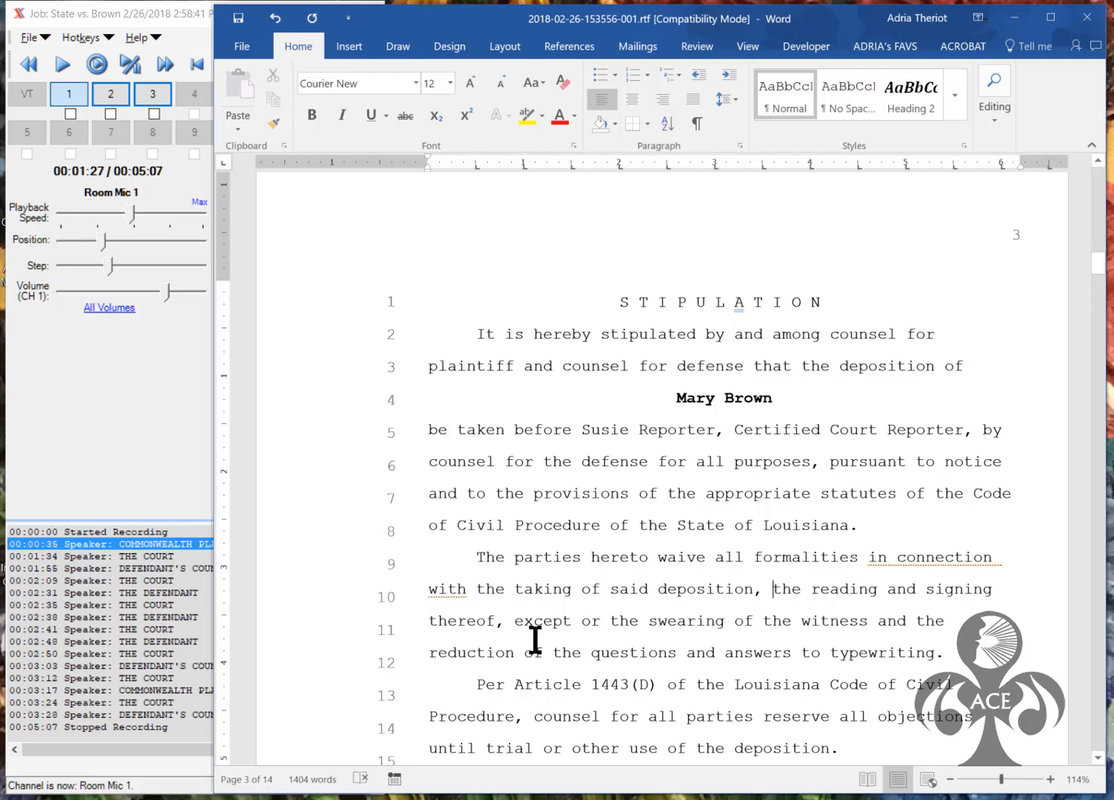
pyautogui.moveTo(1099, 280); pyautogui.dragTo(1096, 316)
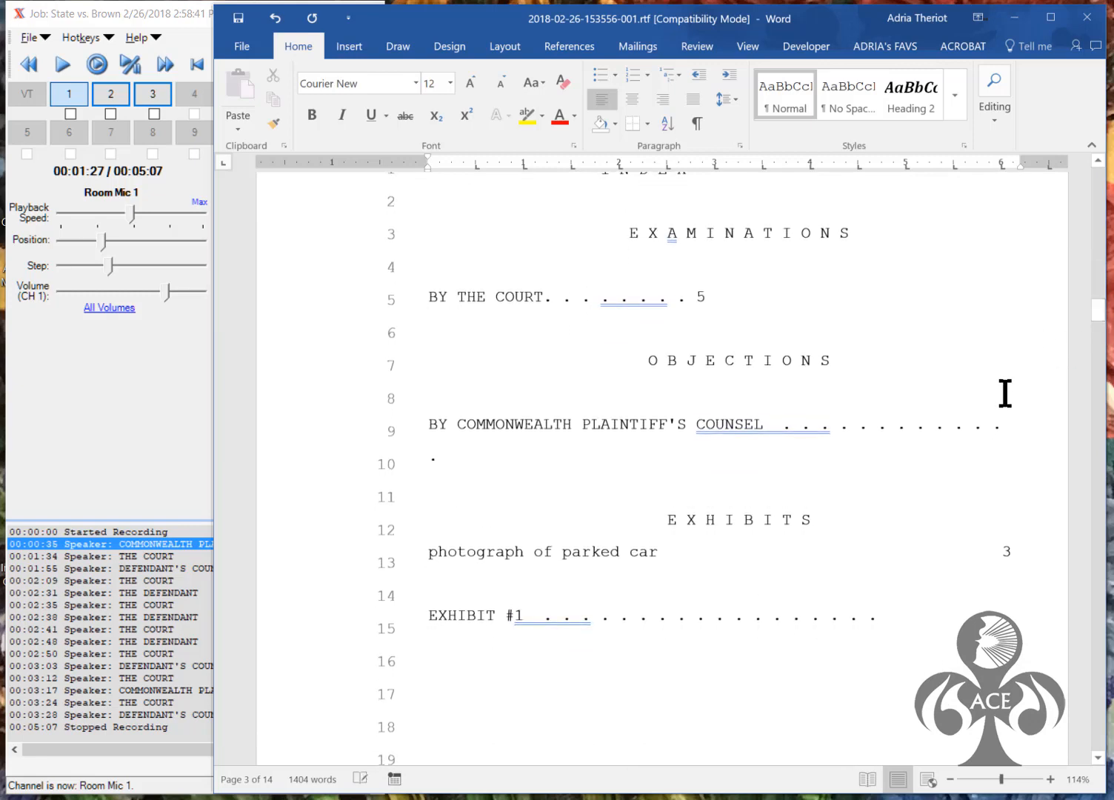
# Delete the dot leader after the plaintiff's COUNSEL objection entry
pyautogui.moveTo(1001, 425); pyautogui.dragTo(778, 427)
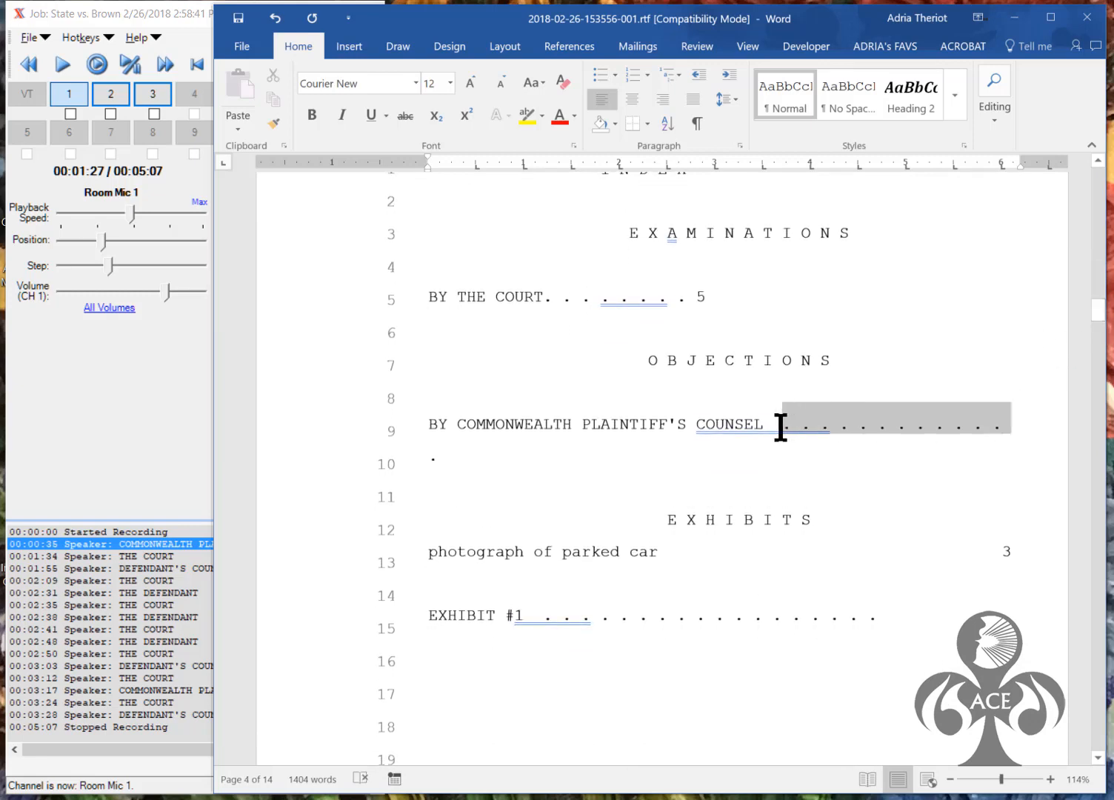
pyautogui.press('Delete')
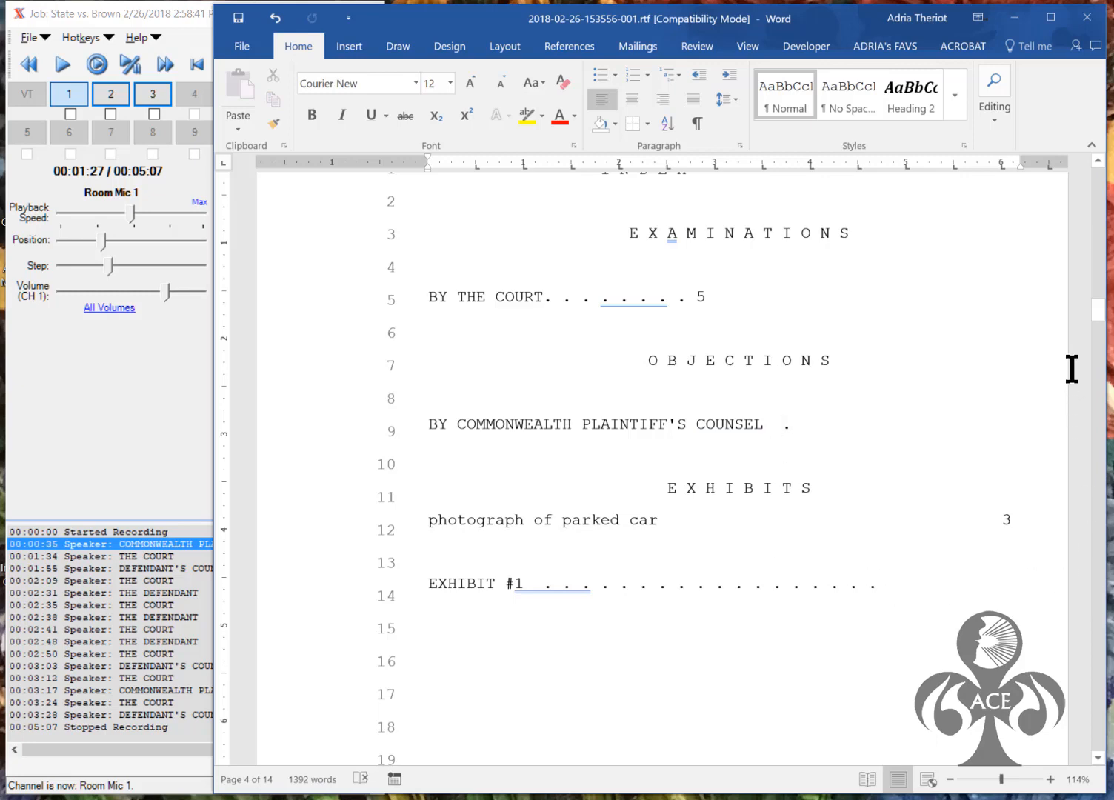
pyautogui.moveTo(1098, 320); pyautogui.dragTo(1097, 368)
# On page 5, delete the *Q* marker after BY THE COURT
pyautogui.click(542, 280)
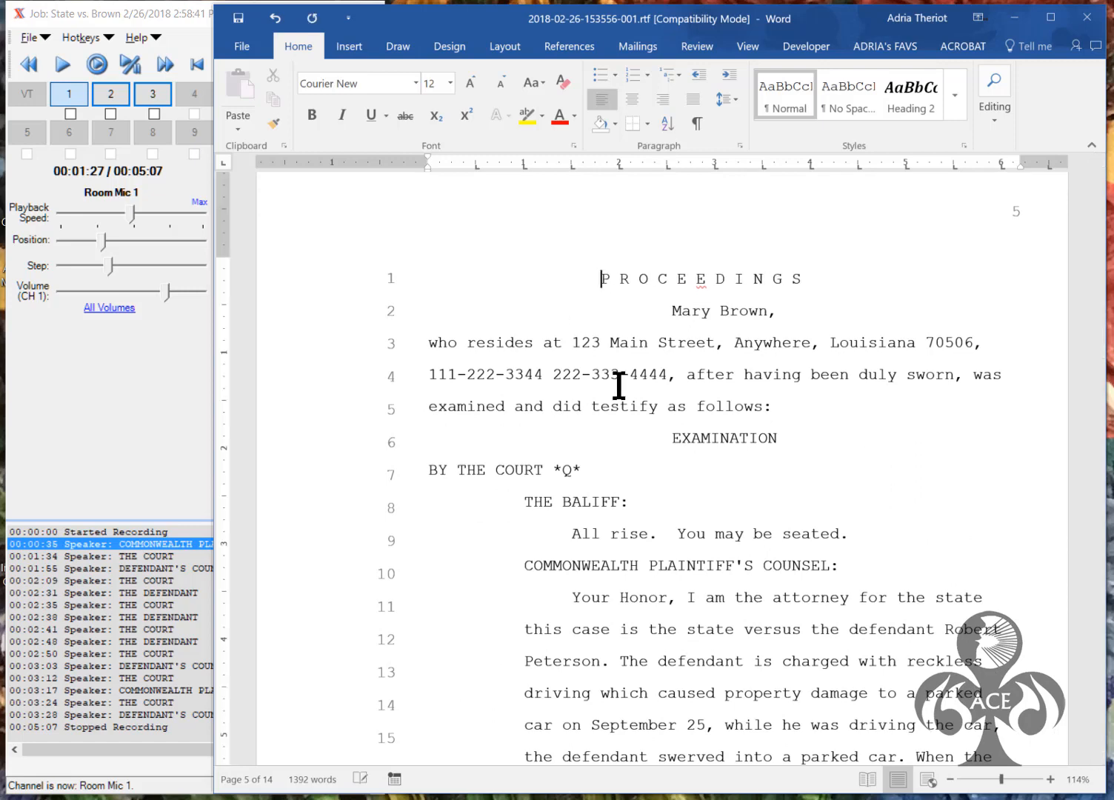
pyautogui.moveTo(1101, 356); pyautogui.dragTo(1099, 360)
pyautogui.click(583, 294)
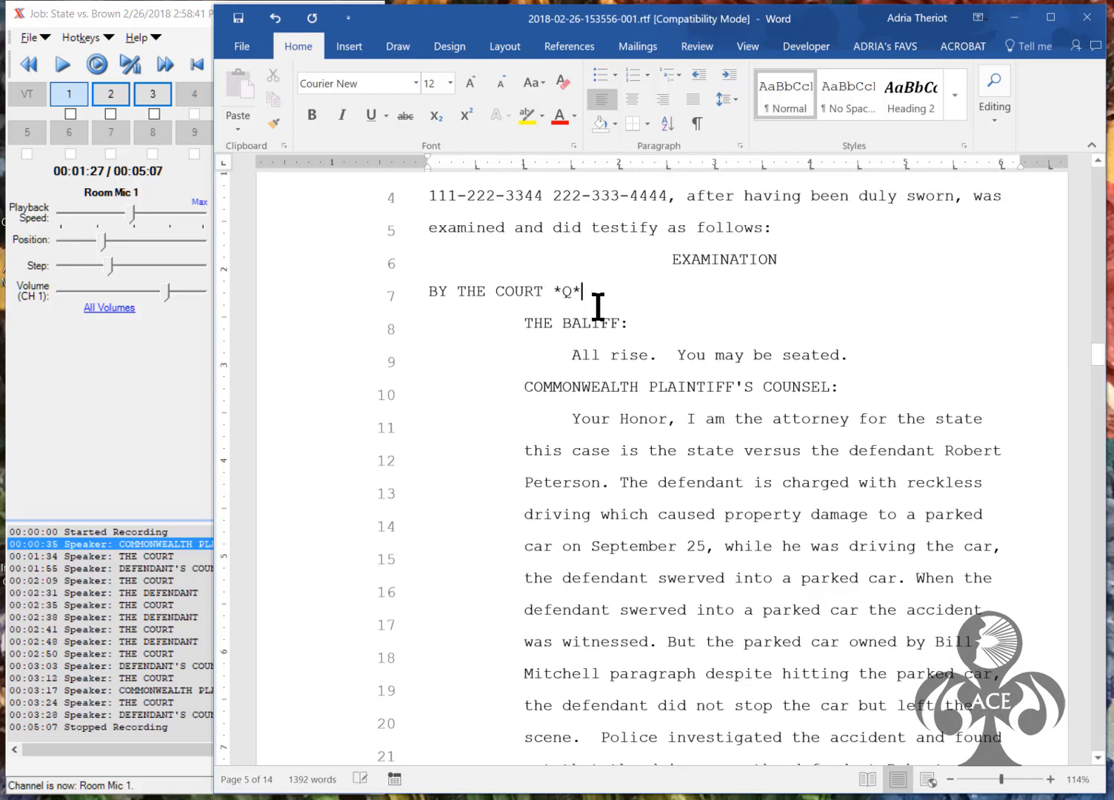
pyautogui.press('BackSpace')
pyautogui.press('BackSpace')
pyautogui.press('BackSpace')
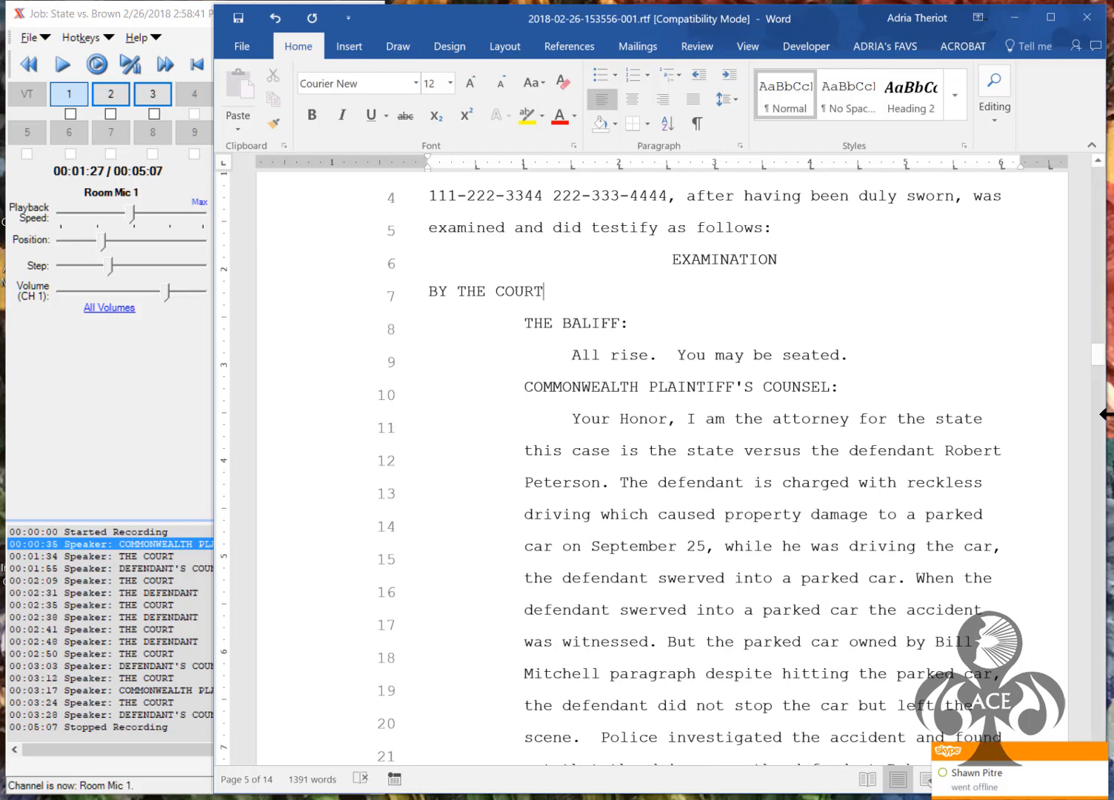
pyautogui.moveTo(1100, 363)
pyautogui.mouseDown()
pyautogui.moveTo(1101, 403)
pyautogui.moveTo(1096, 356)
pyautogui.mouseUp()
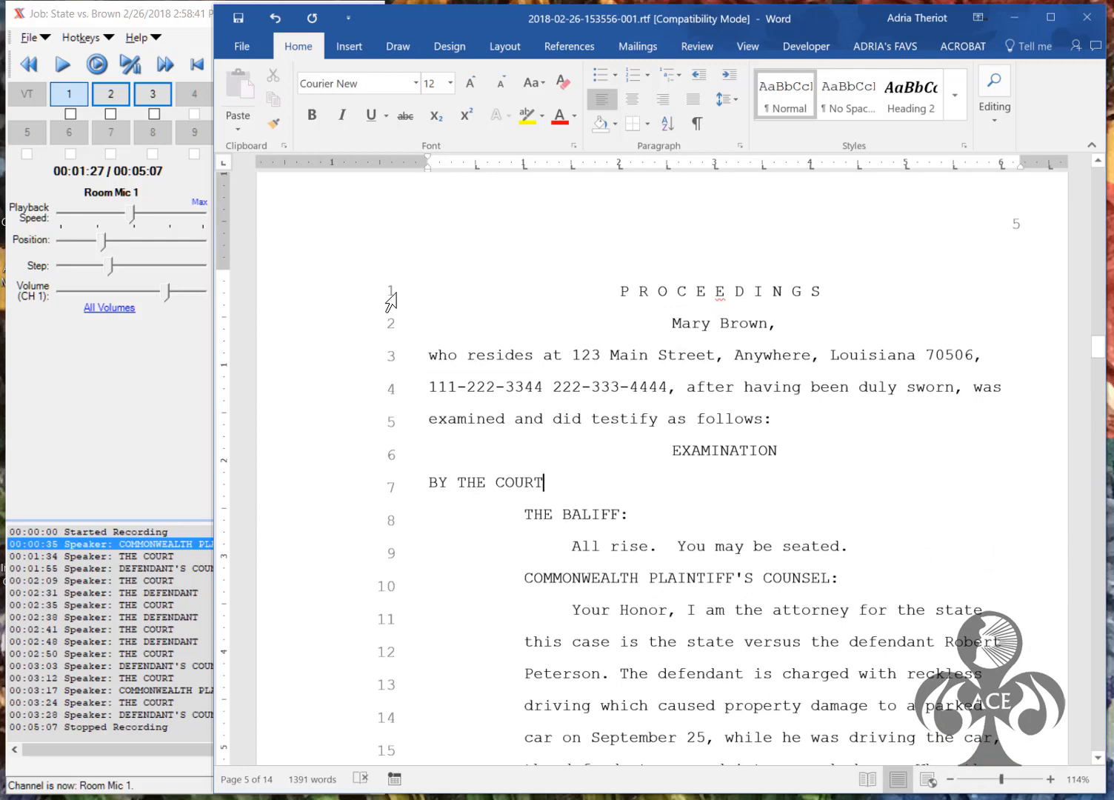
pyautogui.click(618, 292)
# Select the testimony from PROCEEDINGS down through the line saying the deposition was concluded
pyautogui.hotkey('ctrl', 'shift', 'End')
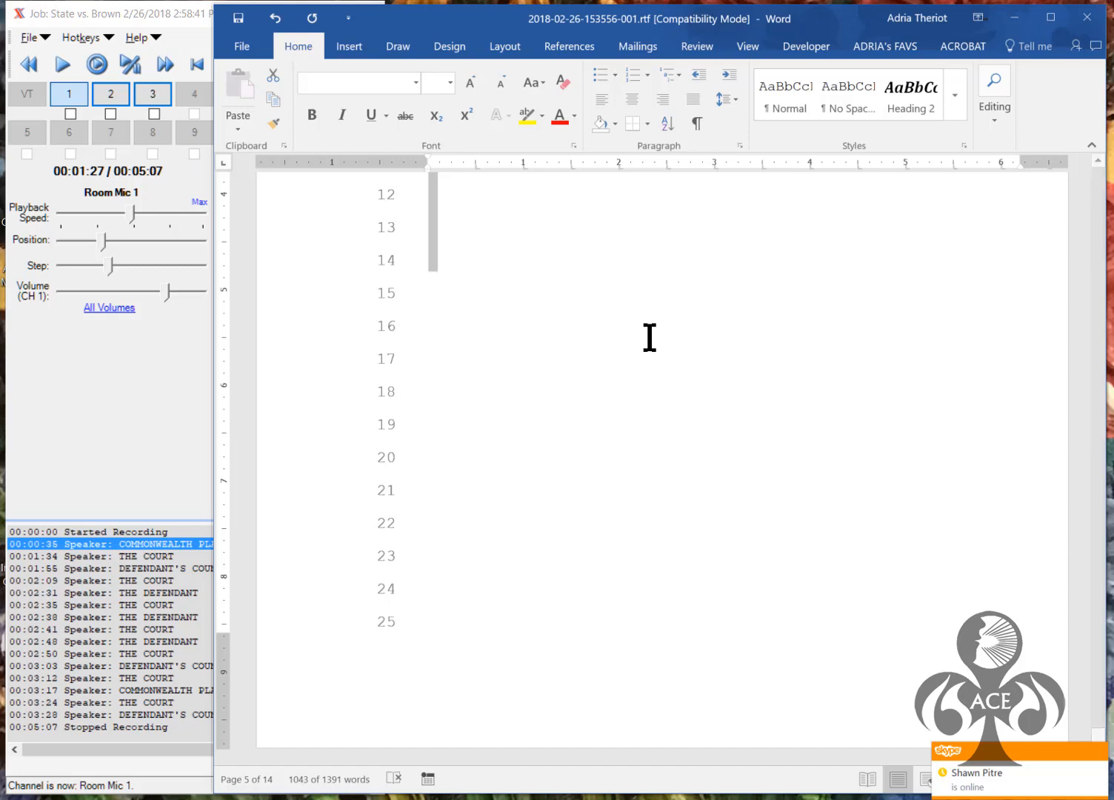
pyautogui.scroll(-5, 649, 337)
pyautogui.hotkey('shift', 'Up')
pyautogui.hotkey('shift', 'Up')
pyautogui.hotkey('shift', 'Up')
pyautogui.hotkey('shift', 'Up')
pyautogui.hotkey('shift', 'Up')
pyautogui.hotkey('shift', 'Up')
pyautogui.hotkey('shift', 'Up')
pyautogui.hotkey('shift', 'Up')
pyautogui.hotkey('shift', 'Up')
pyautogui.hotkey('shift', 'Up')
pyautogui.hotkey('shift', 'Up')
pyautogui.hotkey('shift', 'Up')
pyautogui.hotkey('shift', 'Up')
pyautogui.hotkey('shift', 'Up')
pyautogui.hotkey('shift', 'Up')
pyautogui.hotkey('shift', 'Up')
pyautogui.hotkey('shift', 'Up')
pyautogui.hotkey('shift', 'Up')
pyautogui.hotkey('shift', 'Up')
pyautogui.hotkey('shift', 'Up')
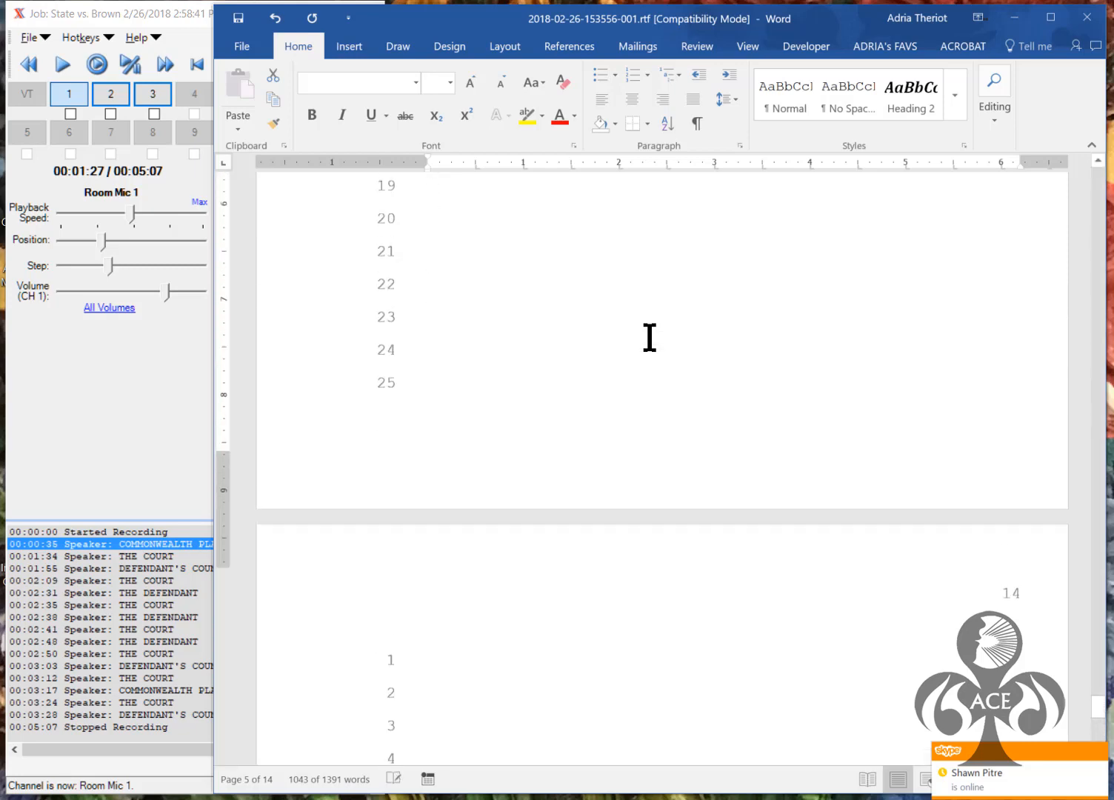
pyautogui.hotkey('shift', 'Up')
pyautogui.hotkey('shift', 'Up')
pyautogui.hotkey('shift', 'Up')
pyautogui.hotkey('shift', 'Up')
pyautogui.hotkey('shift', 'Up')
pyautogui.hotkey('shift', 'Up')
pyautogui.hotkey('shift', 'Up')
pyautogui.hotkey('shift', 'Up')
pyautogui.hotkey('shift', 'Up')
pyautogui.hotkey('shift', 'Up')
pyautogui.hotkey('shift', 'Up')
pyautogui.hotkey('shift', 'Up')
pyautogui.hotkey('shift', 'Up')
pyautogui.hotkey('shift', 'Up')
pyautogui.hotkey('shift', 'Up')
pyautogui.hotkey('shift', 'Up')
pyautogui.hotkey('shift', 'Up')
pyautogui.hotkey('shift', 'Up')
pyautogui.hotkey('shift', 'Up')
pyautogui.hotkey('shift', 'Up')
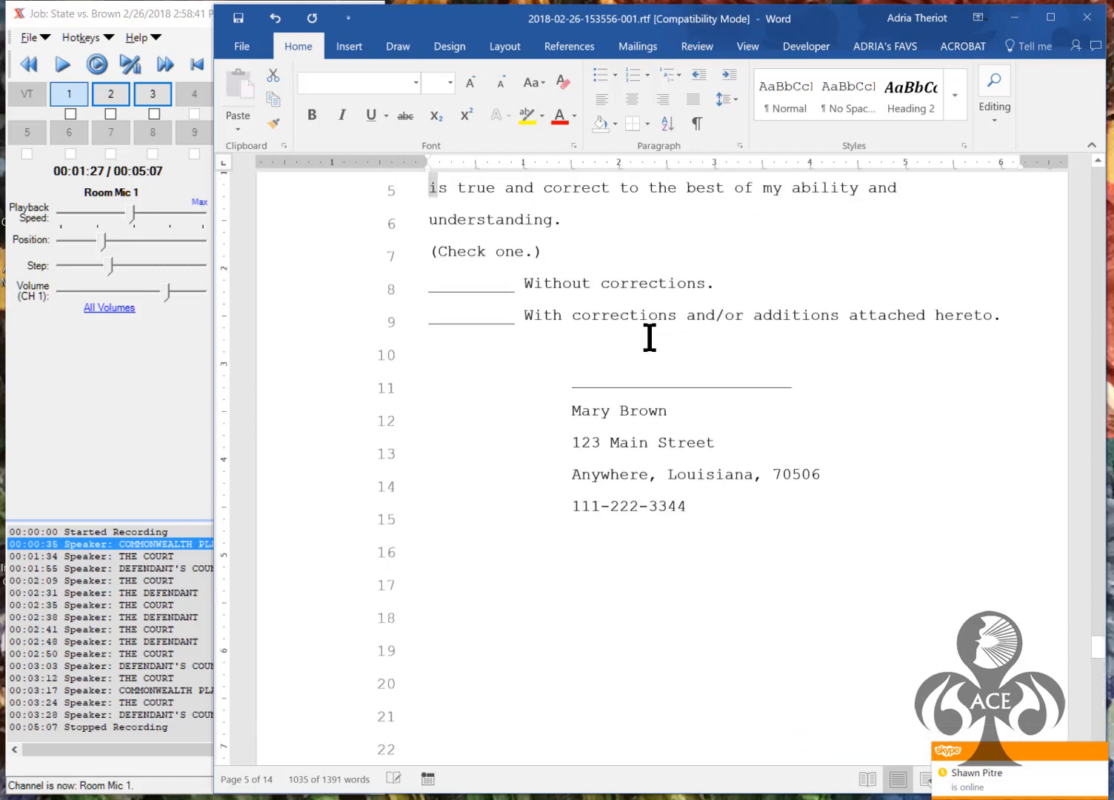
pyautogui.scroll(8, 650, 338)
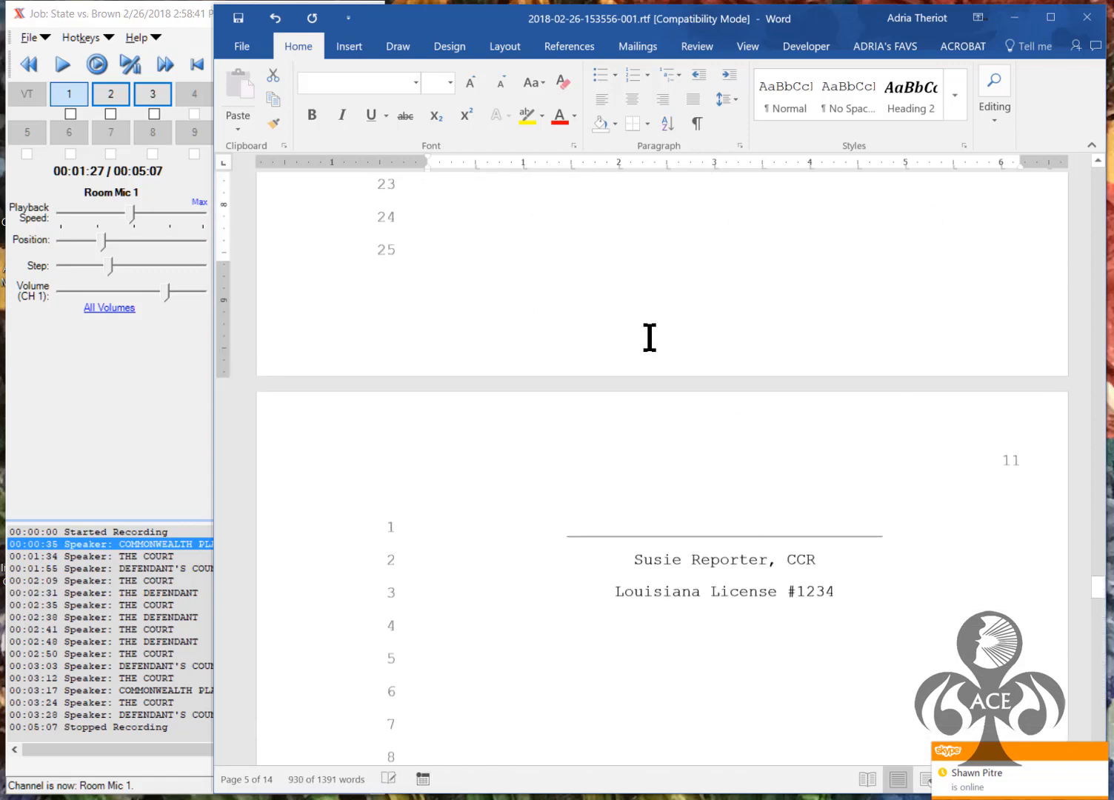
pyautogui.scroll(7, 649, 338)
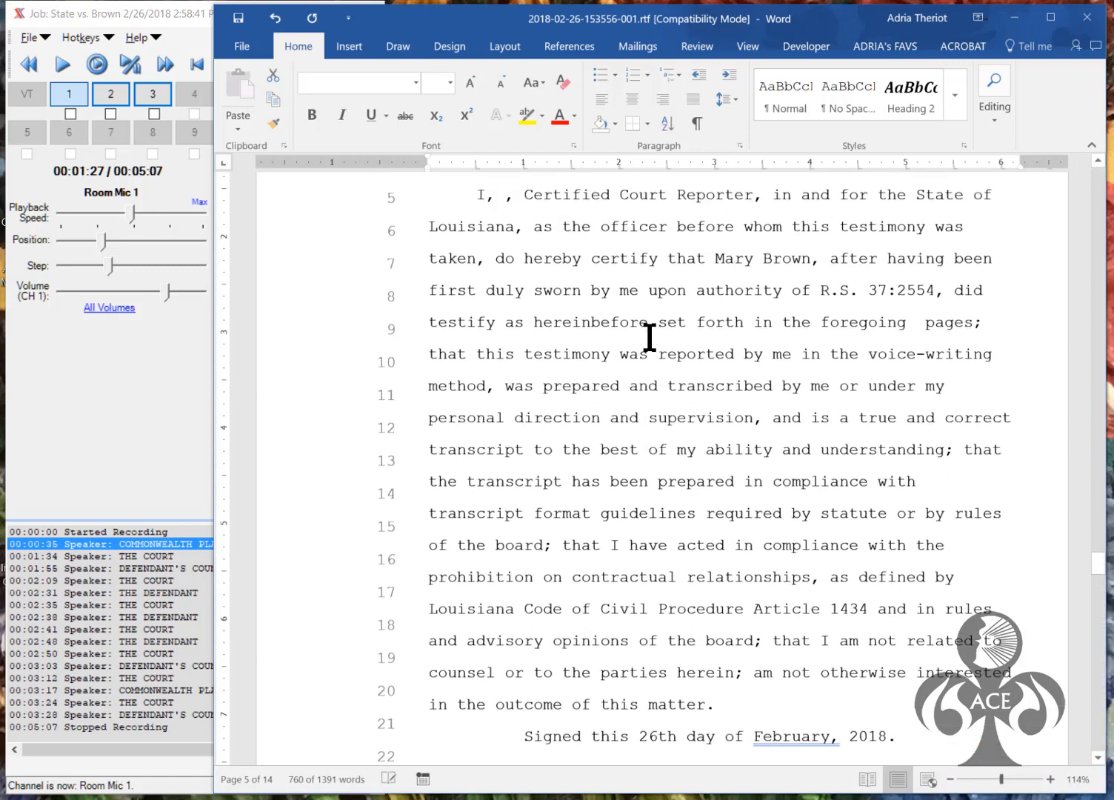
pyautogui.scroll(3, 649, 338)
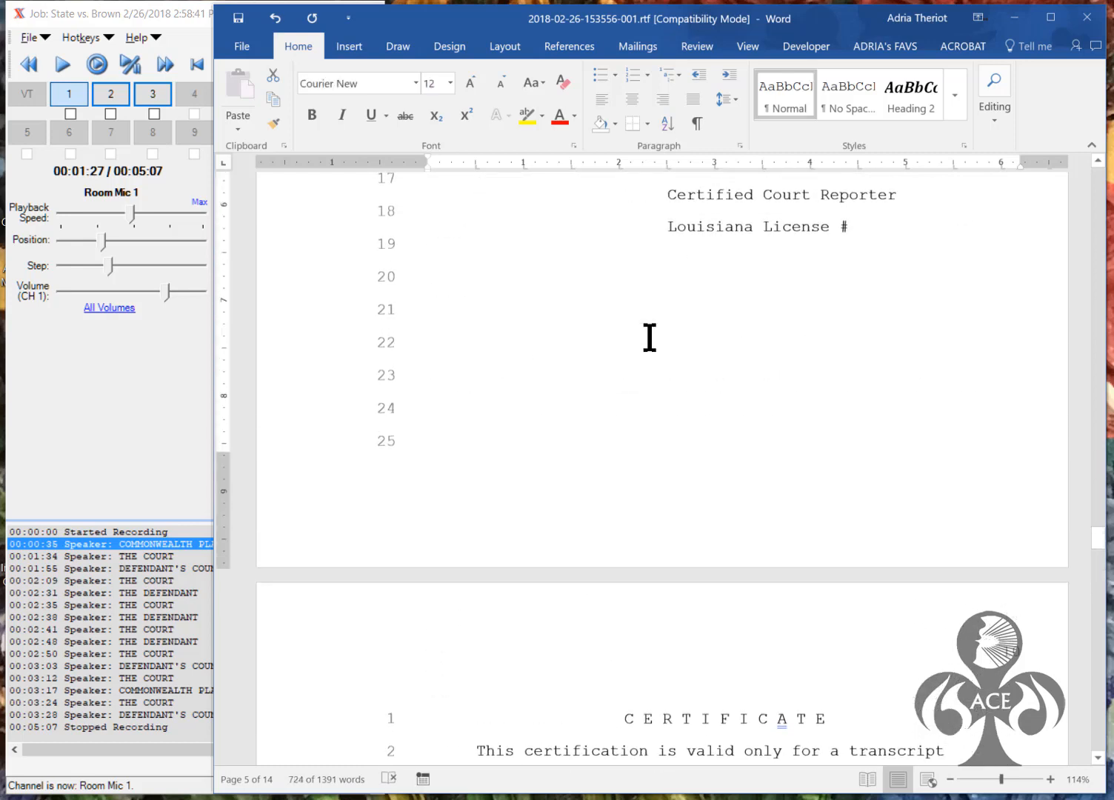
pyautogui.hotkey('shift', 'Down')
pyautogui.hotkey('shift', 'Up')
pyautogui.hotkey('shift', 'Up')
pyautogui.hotkey('shift', 'Up')
pyautogui.hotkey('shift', 'Up')
pyautogui.hotkey('shift', 'Up')
pyautogui.hotkey('shift', 'Up')
pyautogui.hotkey('shift', 'Up')
pyautogui.hotkey('shift', 'Up')
pyautogui.hotkey('shift', 'Up')
pyautogui.hotkey('shift', 'Up')
pyautogui.hotkey('shift', 'Up')
pyautogui.hotkey('shift', 'Up')
pyautogui.hotkey('shift', 'Up')
pyautogui.hotkey('shift', 'Up')
pyautogui.hotkey('shift', 'Up')
pyautogui.hotkey('shift', 'Up')
pyautogui.hotkey('shift', 'Up')
pyautogui.hotkey('shift', 'Up')
pyautogui.hotkey('shift', 'Up')
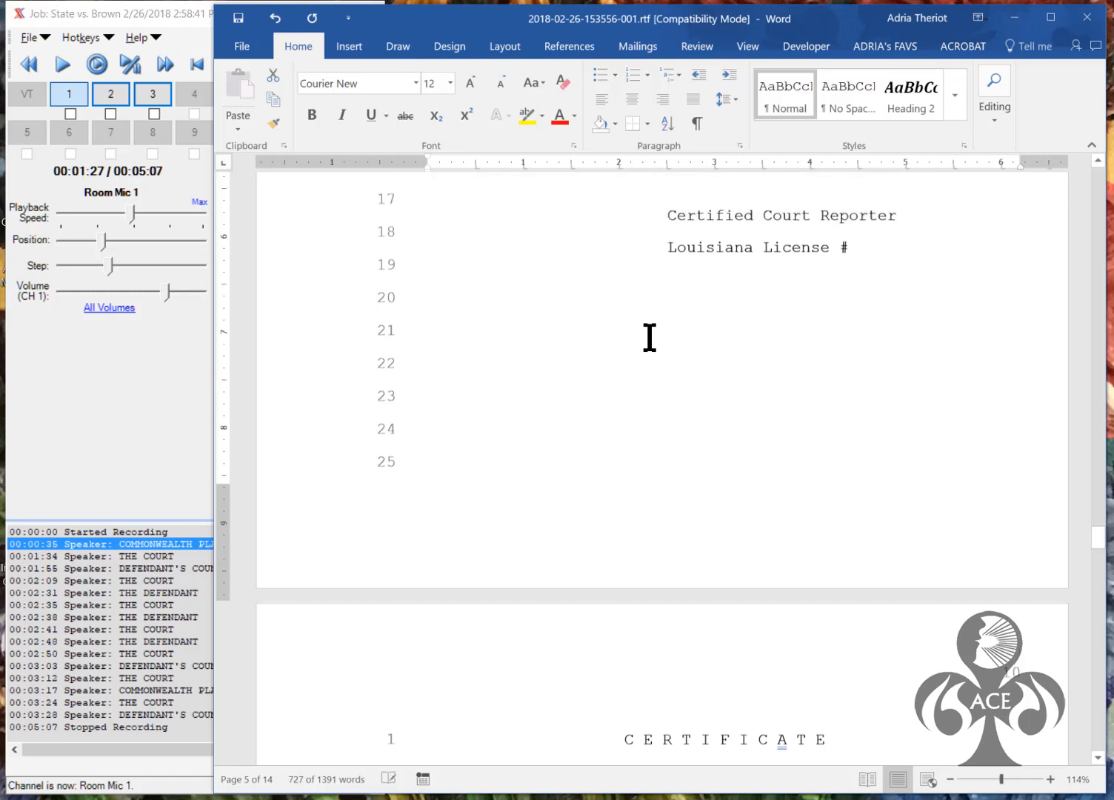
pyautogui.hotkey('shift', 'Up')
pyautogui.hotkey('shift', 'Up')
pyautogui.hotkey('shift', 'Up')
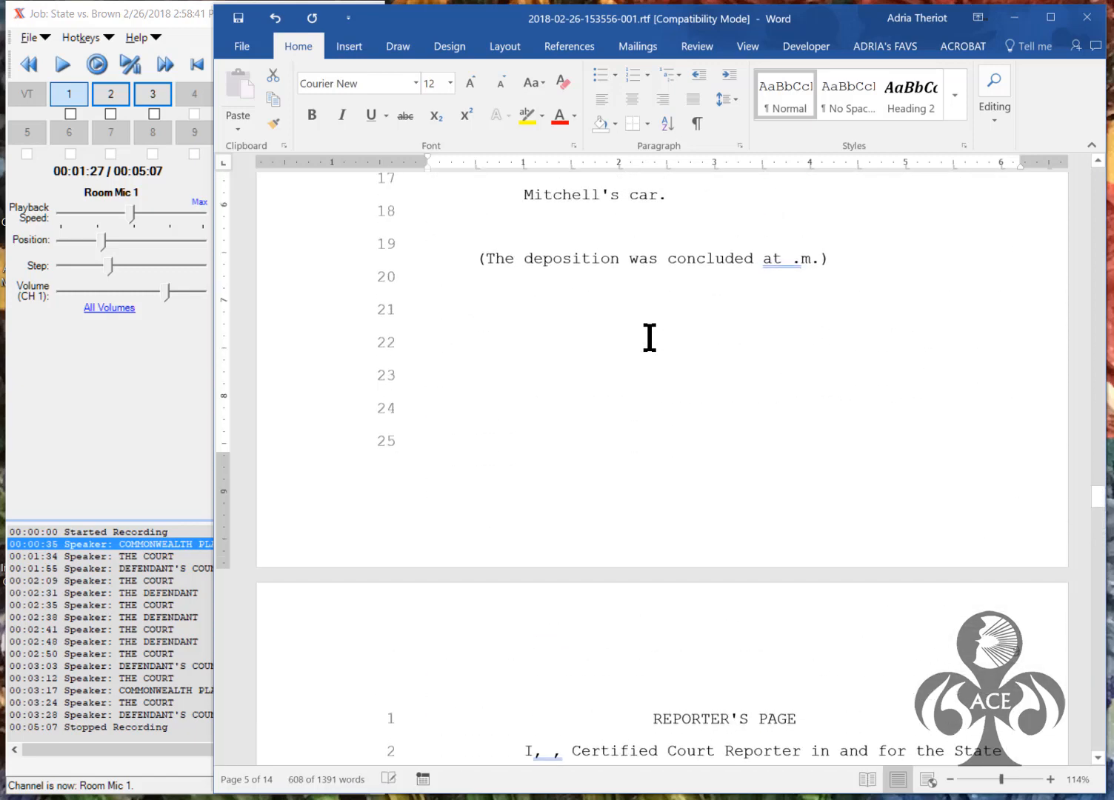
pyautogui.hotkey('shift', 'Up')
pyautogui.hotkey('shift', 'Down')
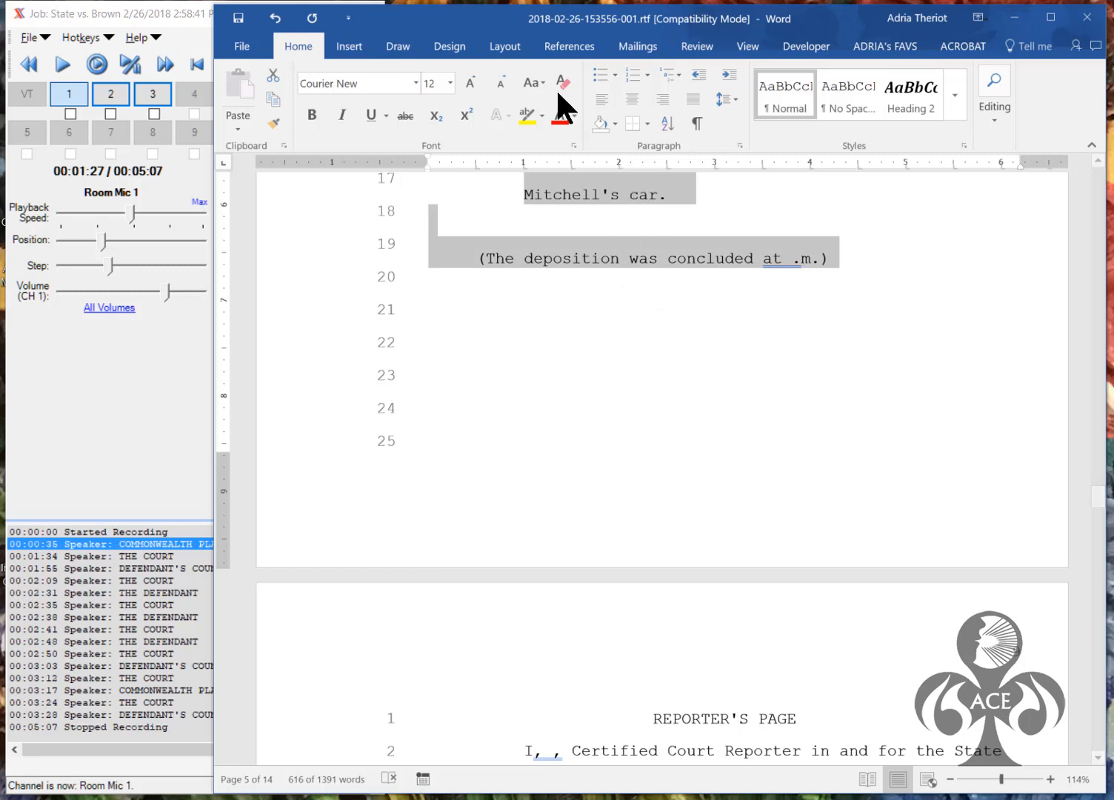
# Change the selected testimony's line spacing from at least 24 pt to Double
pyautogui.click(738, 145)
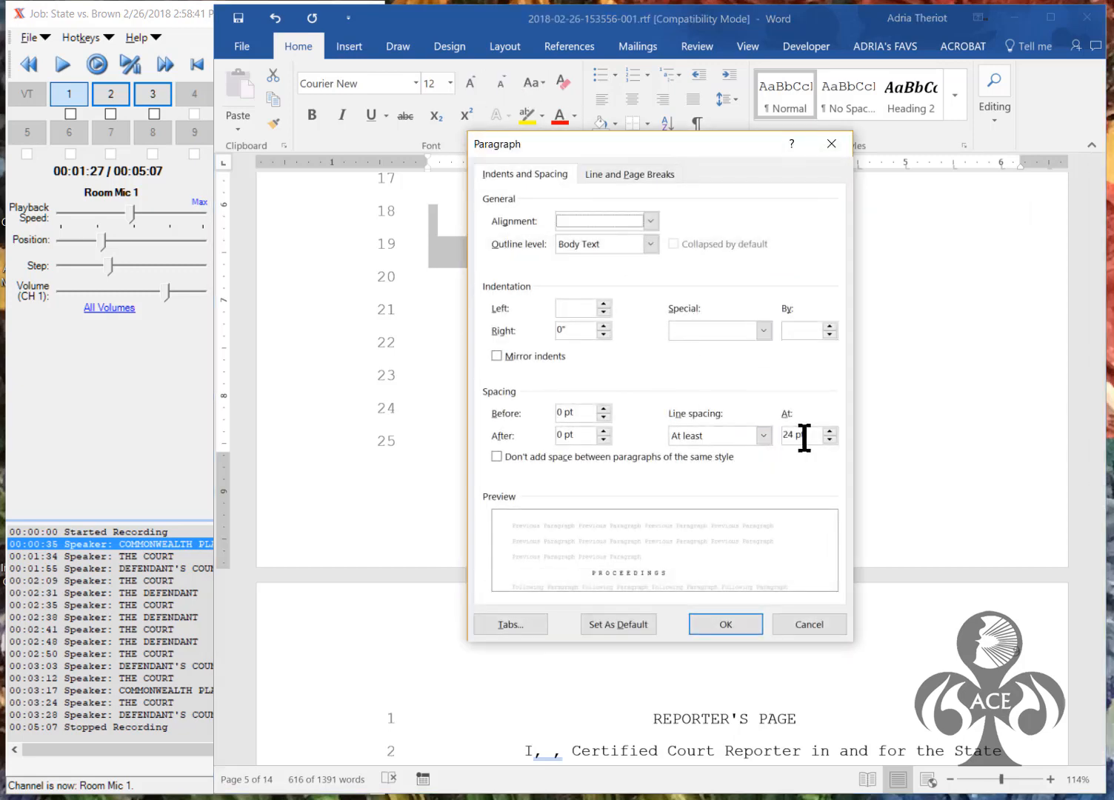
pyautogui.moveTo(805, 436); pyautogui.dragTo(763, 436)
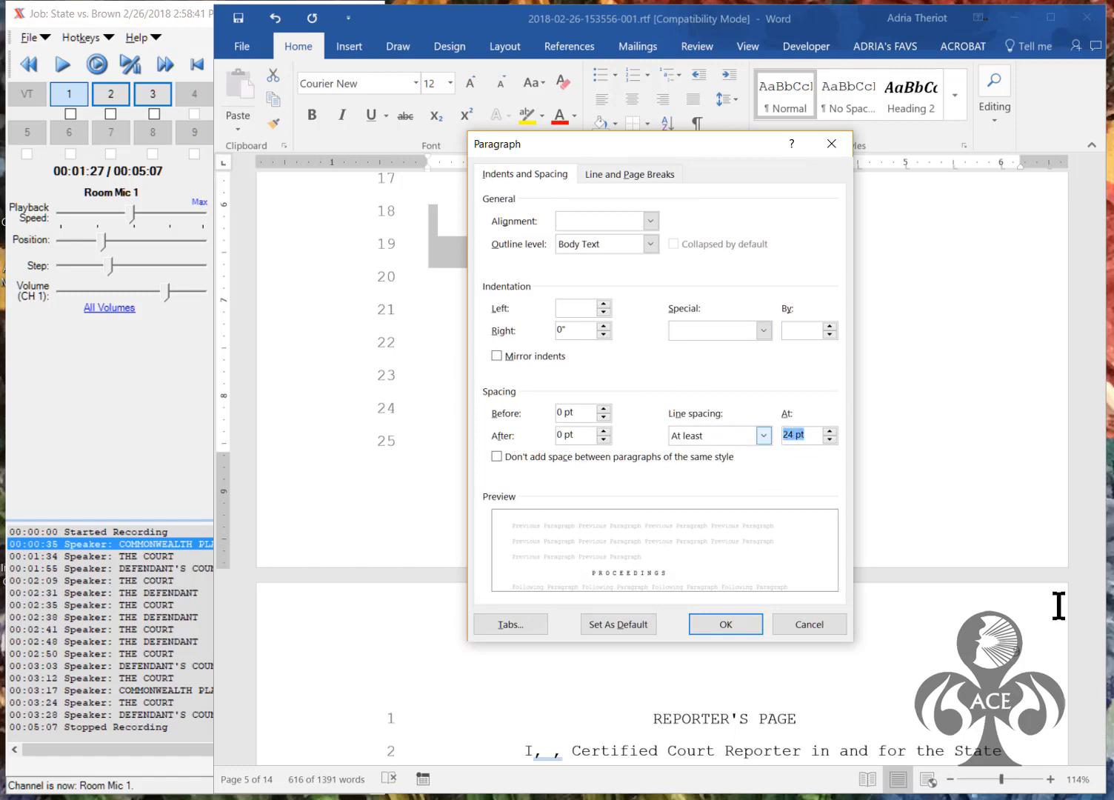
pyautogui.click(750, 435)
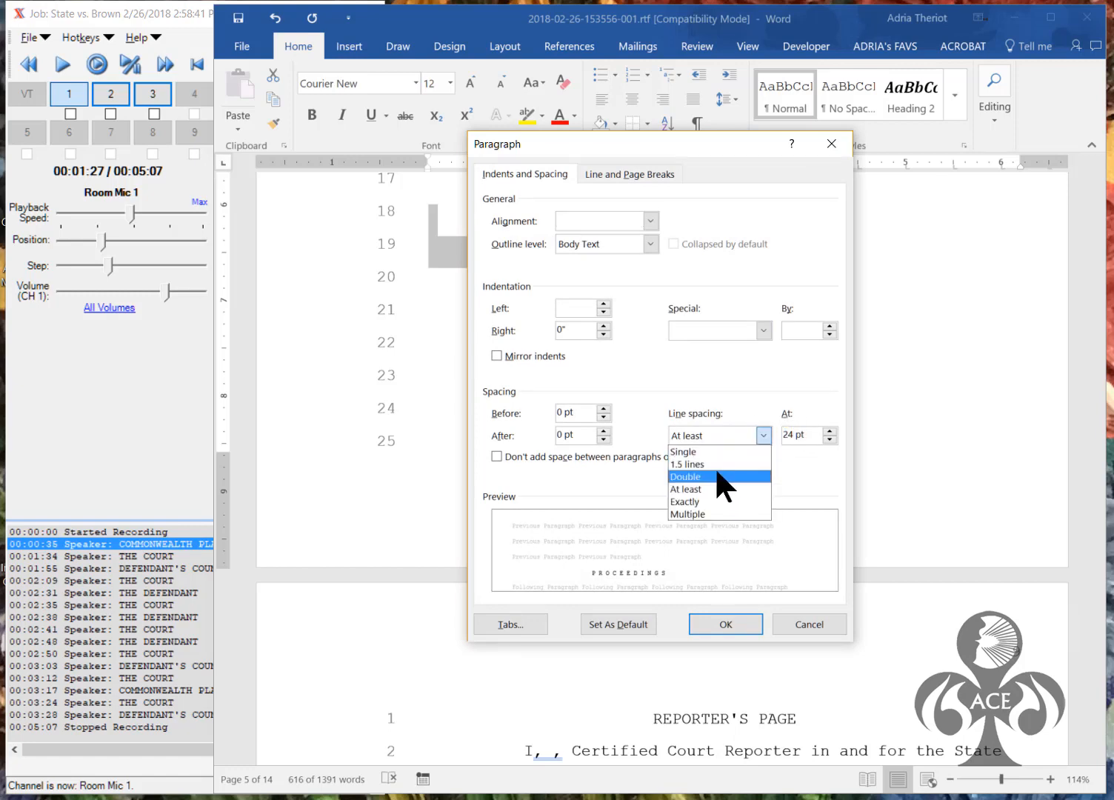
pyautogui.click(715, 476)
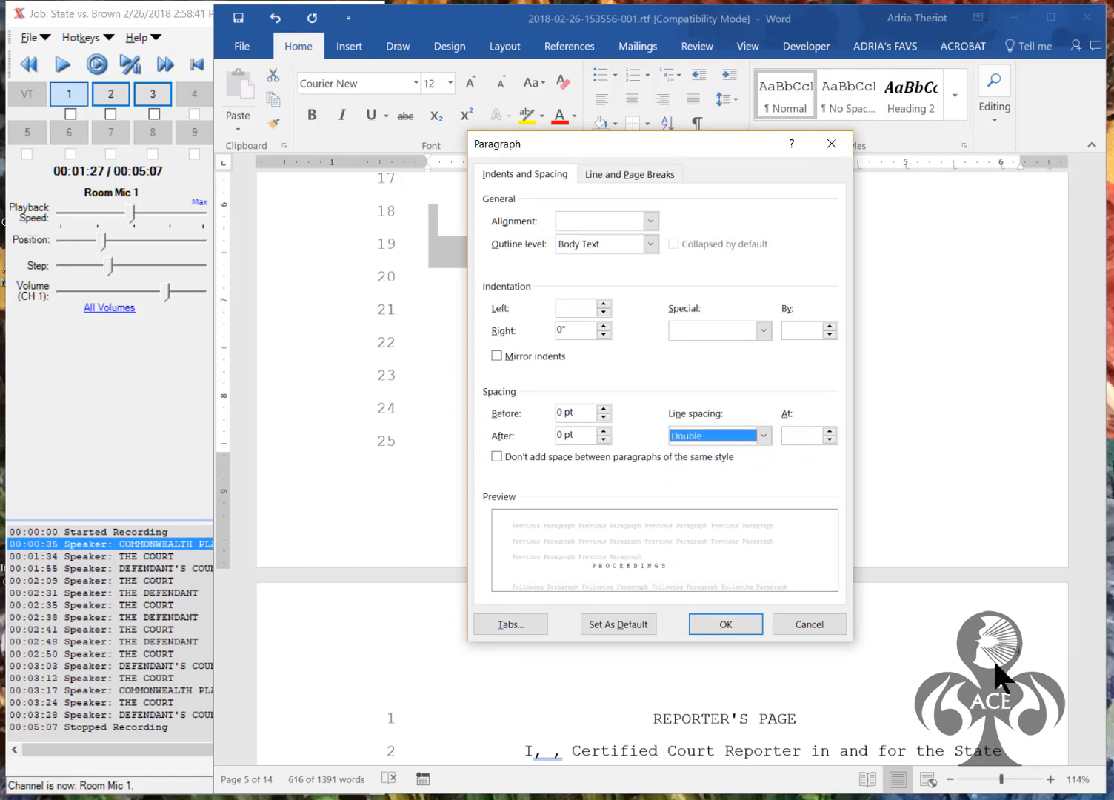
pyautogui.click(735, 618)
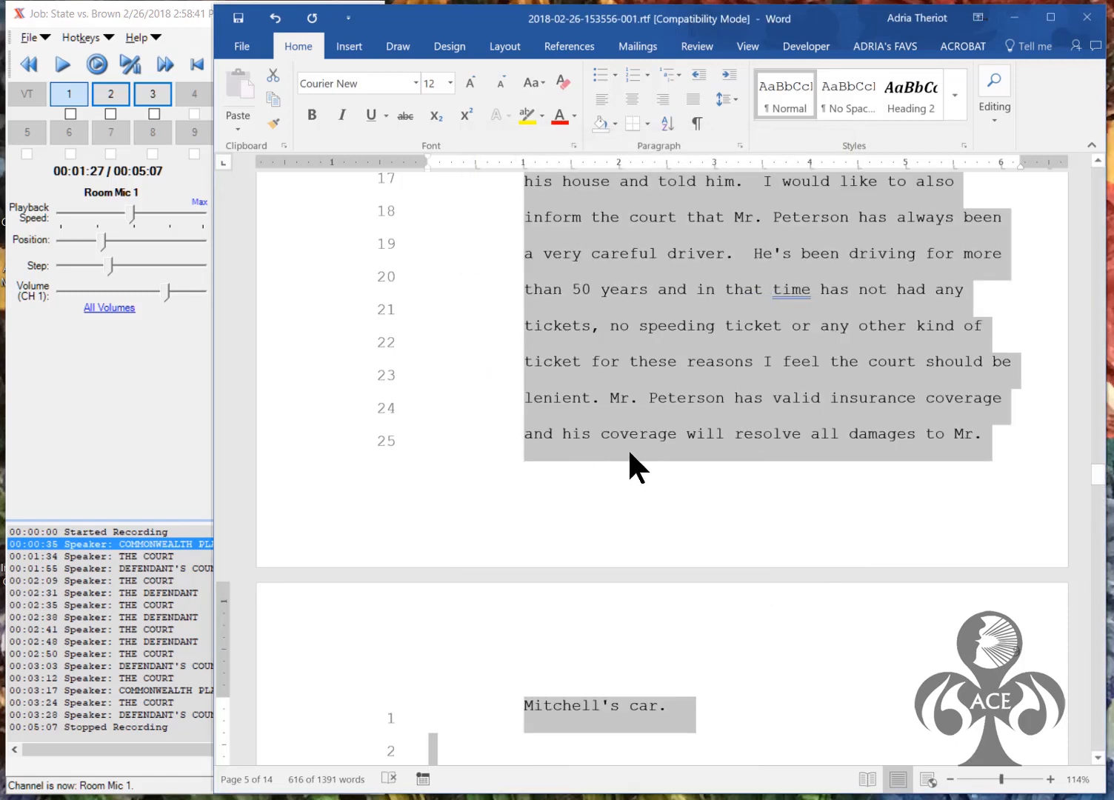
pyautogui.click(636, 443)
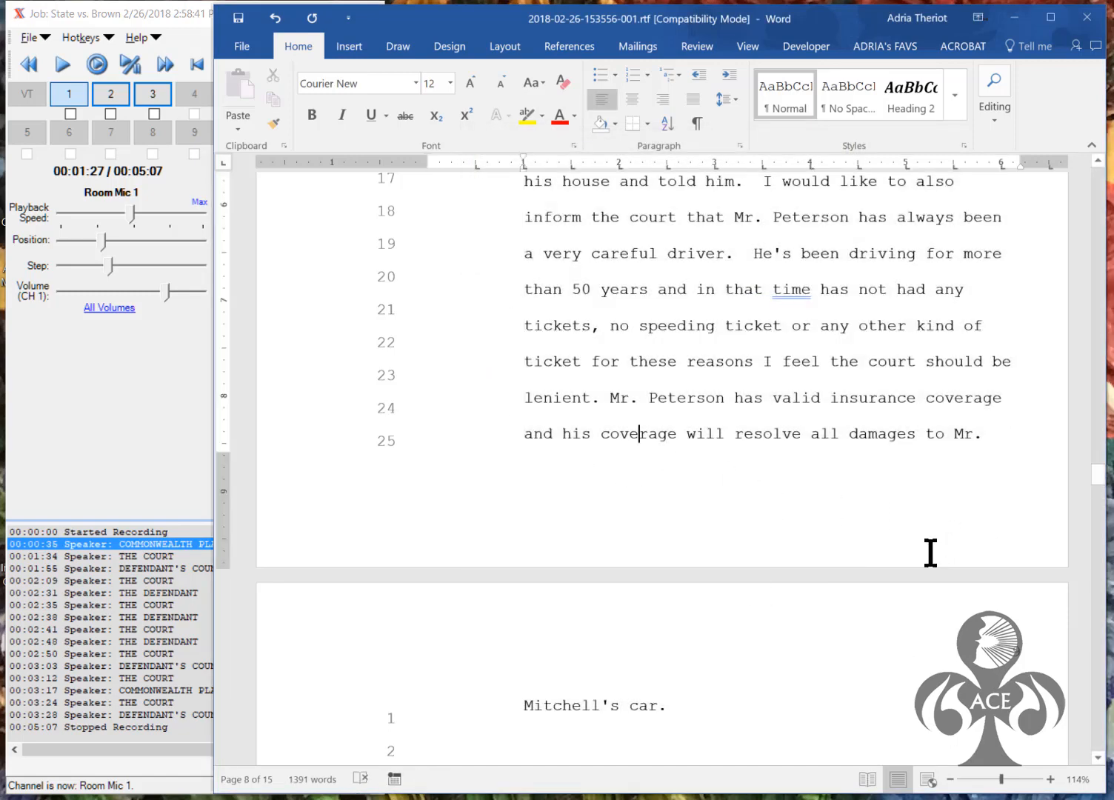
# Delete two blank lines to pull the signature block onto page 11, then select the certificate text
pyautogui.moveTo(1099, 478)
pyautogui.mouseDown()
pyautogui.moveTo(1102, 507)
pyautogui.moveTo(1063, 594)
pyautogui.mouseUp()
pyautogui.click(441, 296)
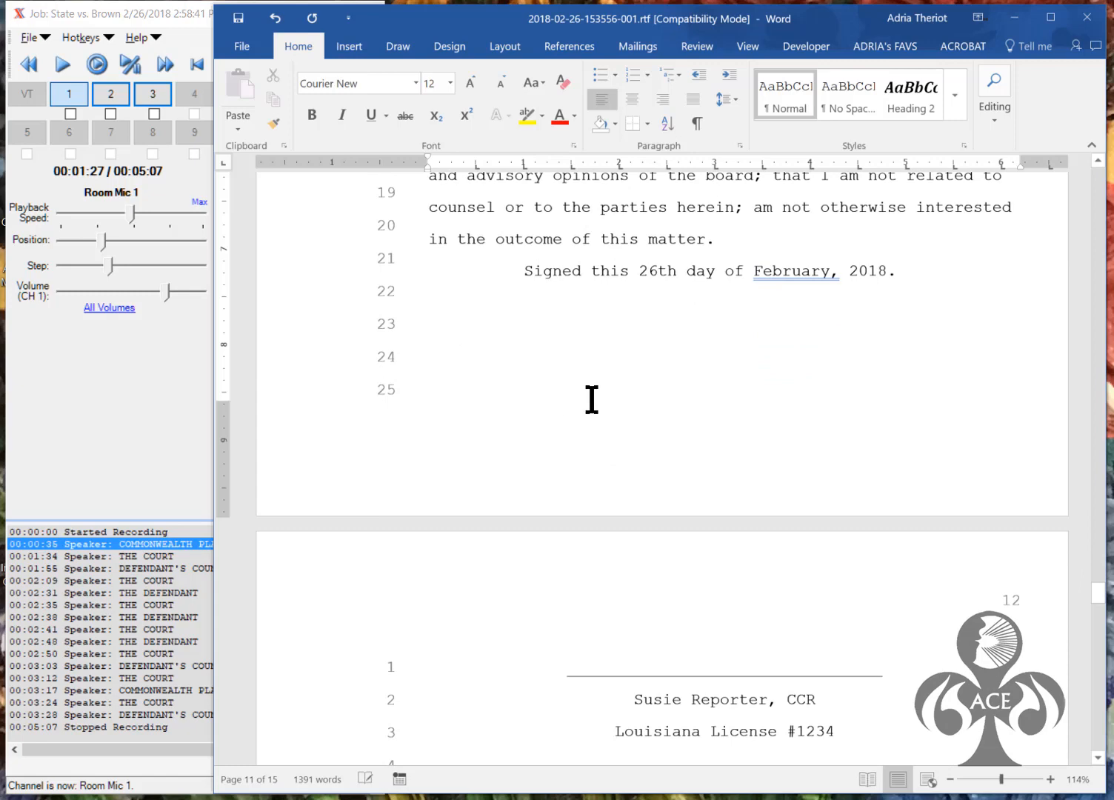
pyautogui.press('Delete')
pyautogui.press('Delete')
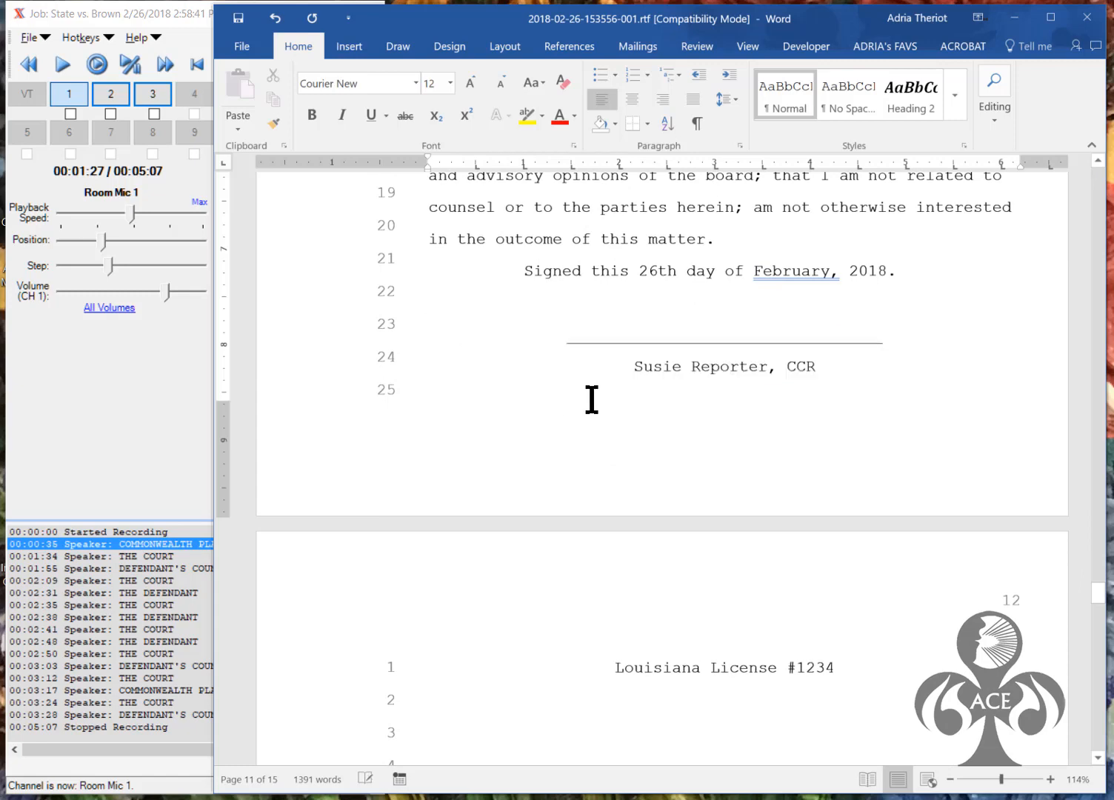
pyautogui.press('Delete')
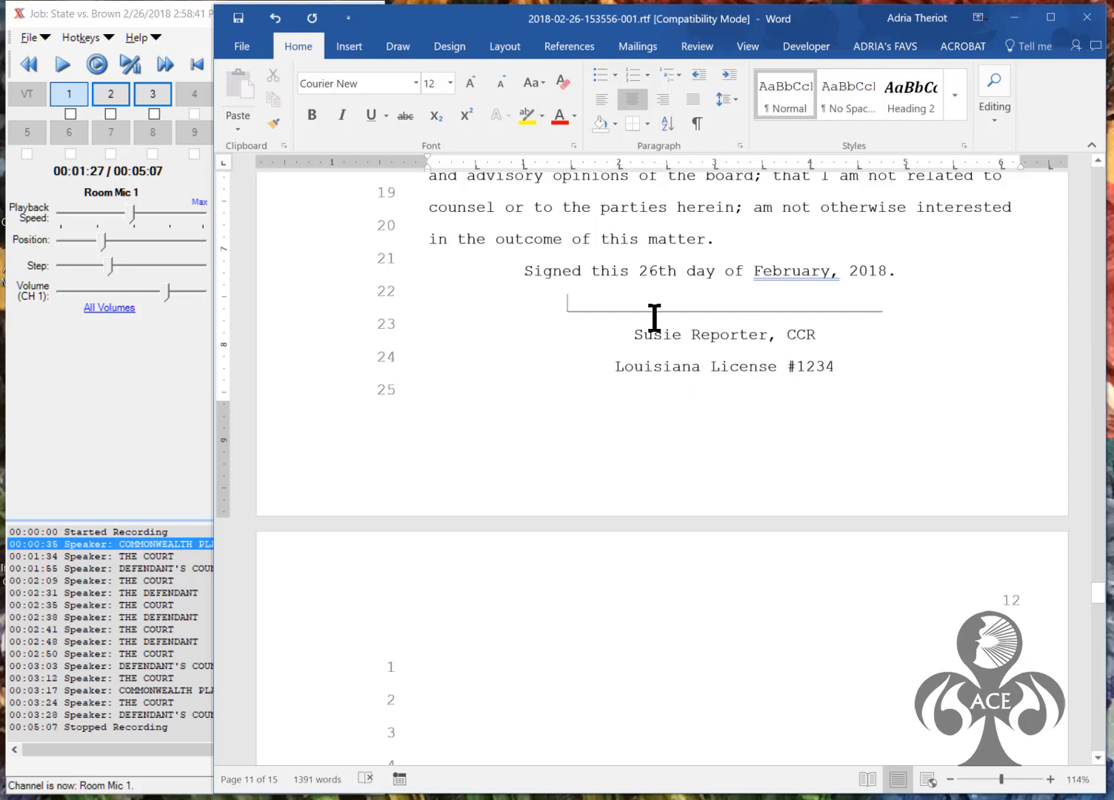
pyautogui.moveTo(903, 270); pyautogui.dragTo(428, 249)
# Set the certificate text's line spacing to at least 23 pt
pyautogui.click(739, 146)
pyautogui.moveTo(809, 437); pyautogui.dragTo(741, 422)
pyautogui.write('23')
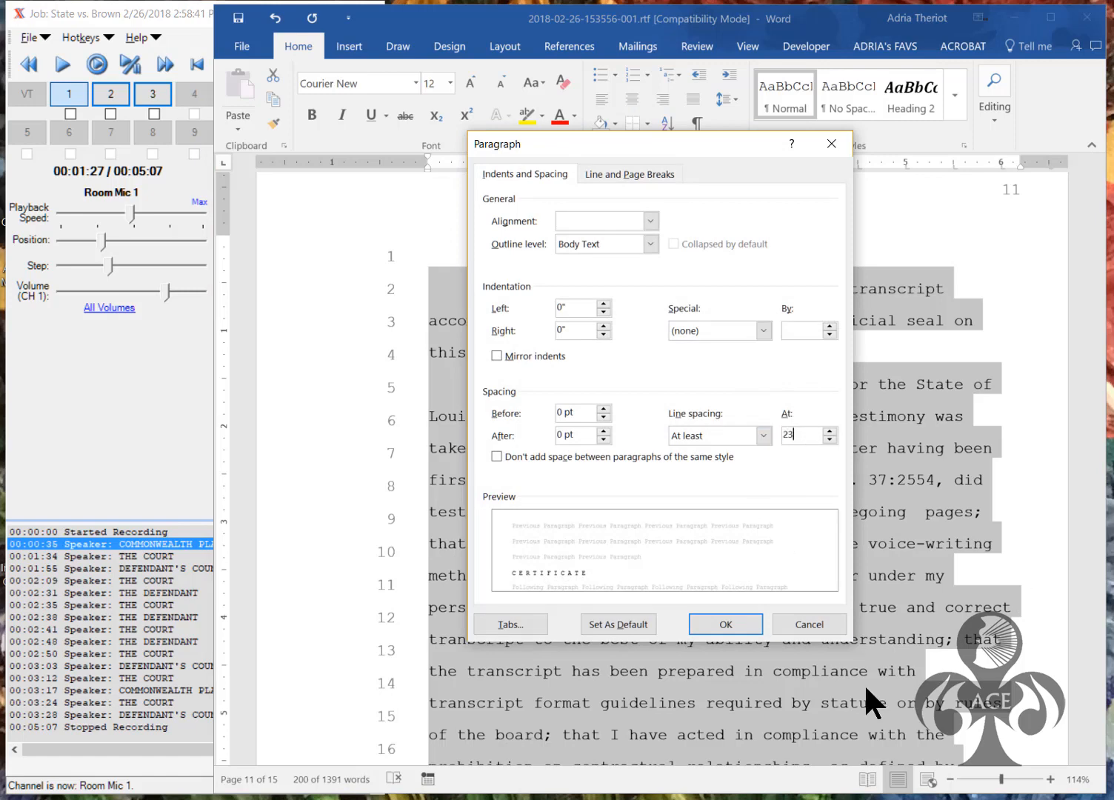
pyautogui.click(745, 624)
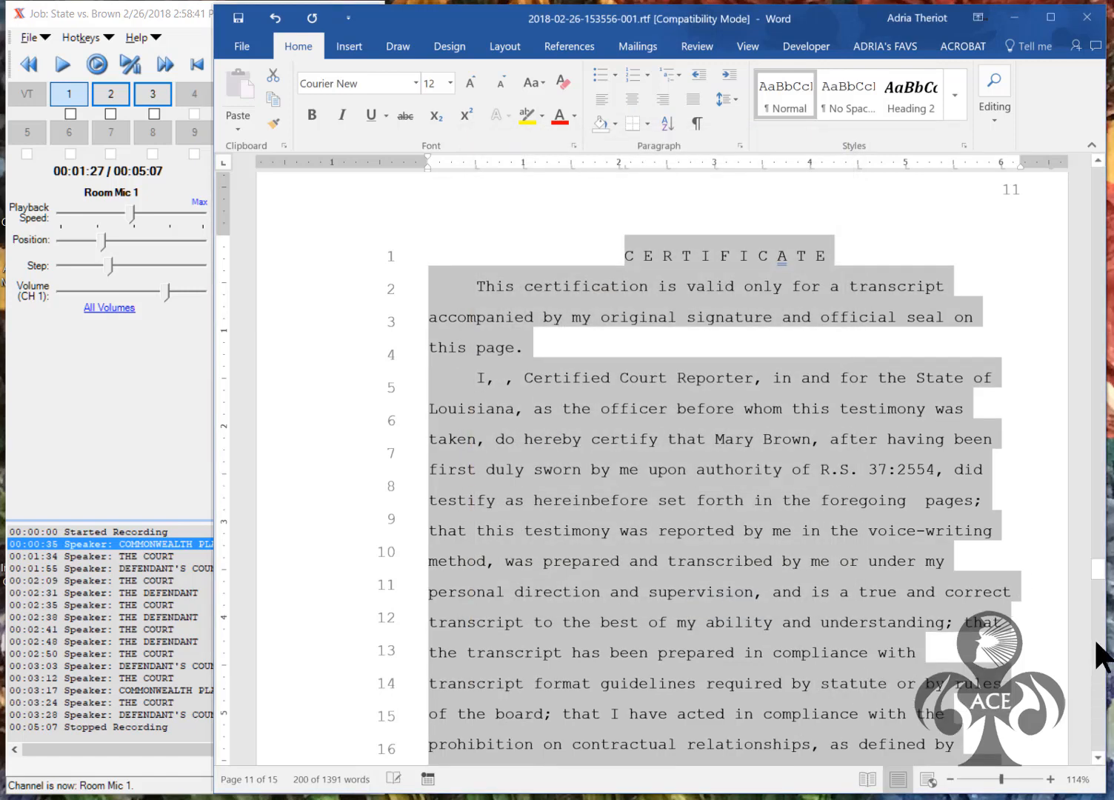
pyautogui.moveTo(1097, 572); pyautogui.dragTo(1093, 592)
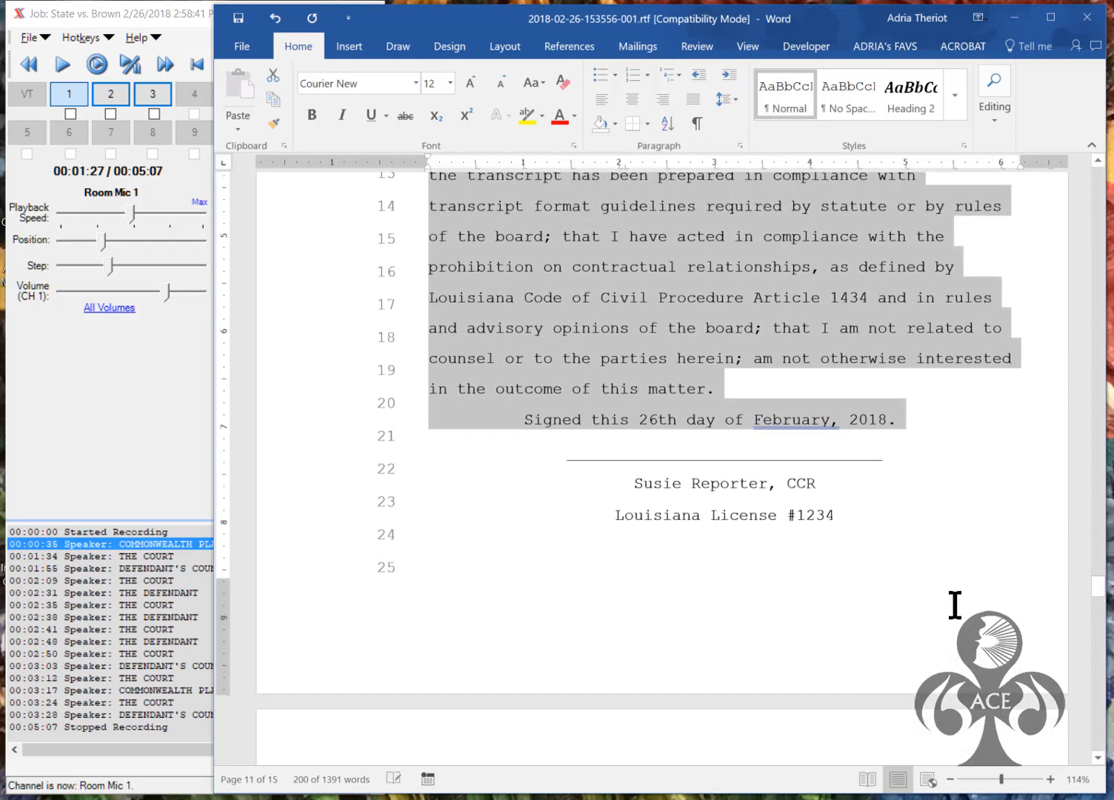
pyautogui.click(682, 452)
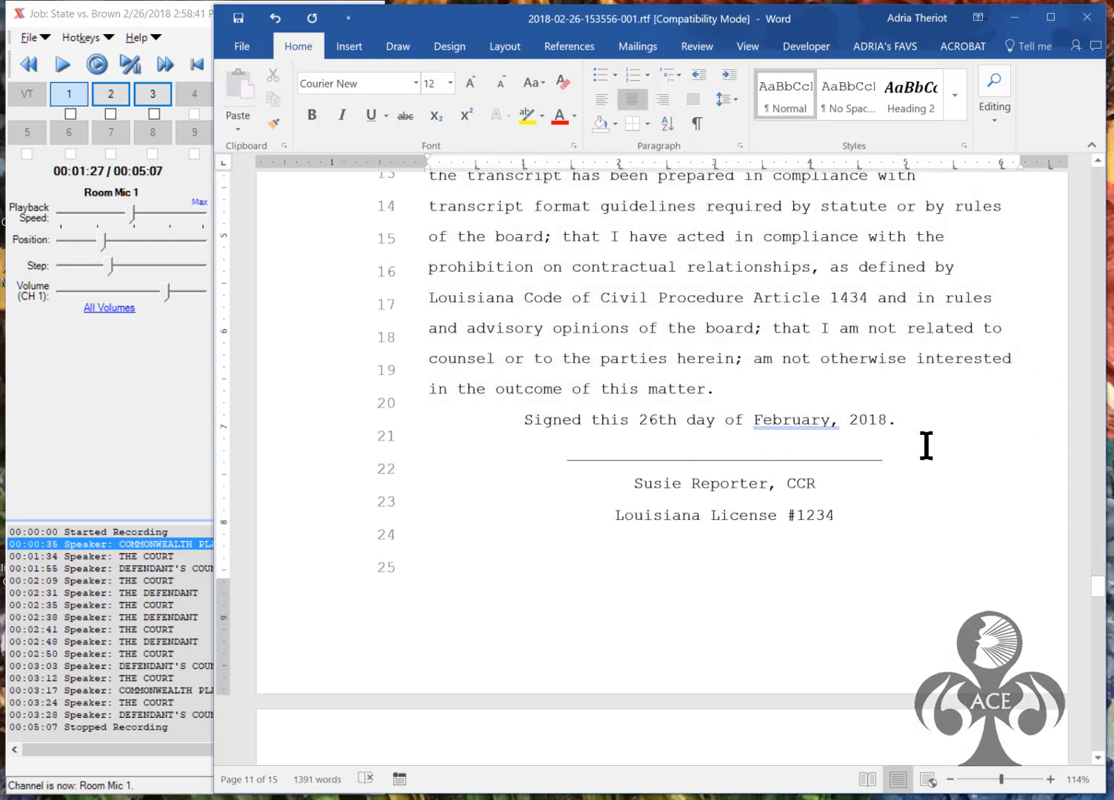
# Add one blank line between the '2018.' signing date and the signature line
pyautogui.click(916, 421)
pyautogui.press('Return')
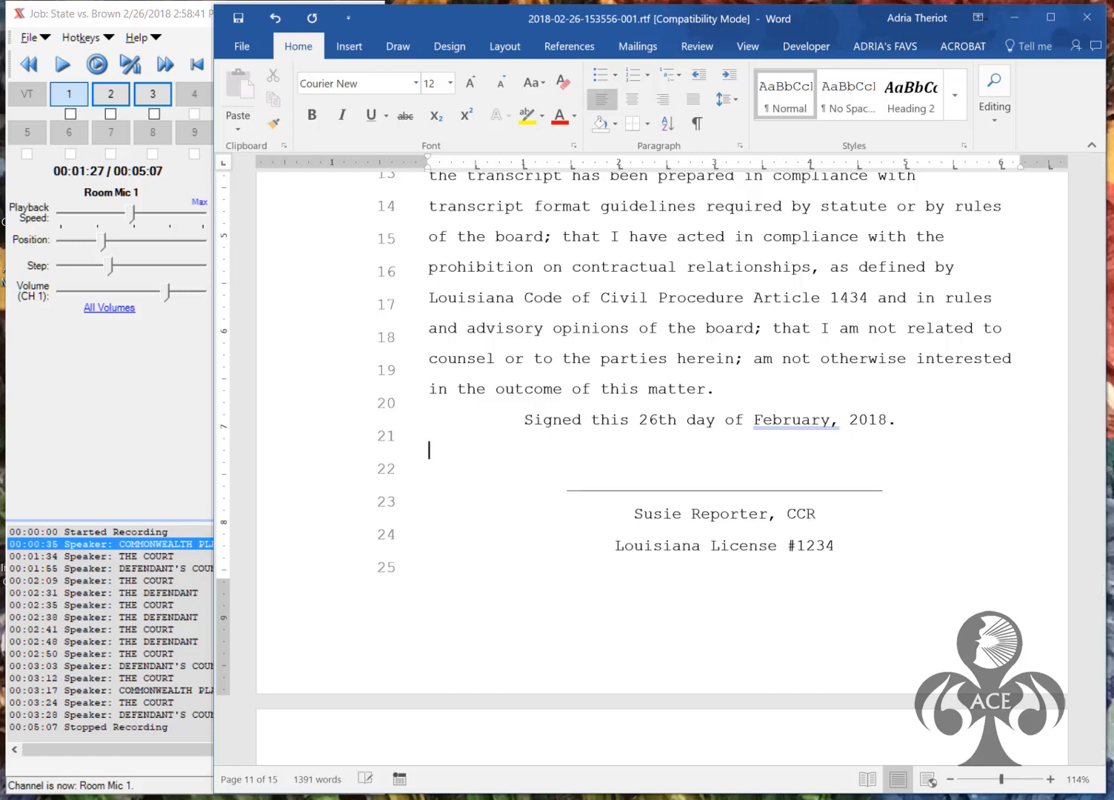
pyautogui.press('Return')
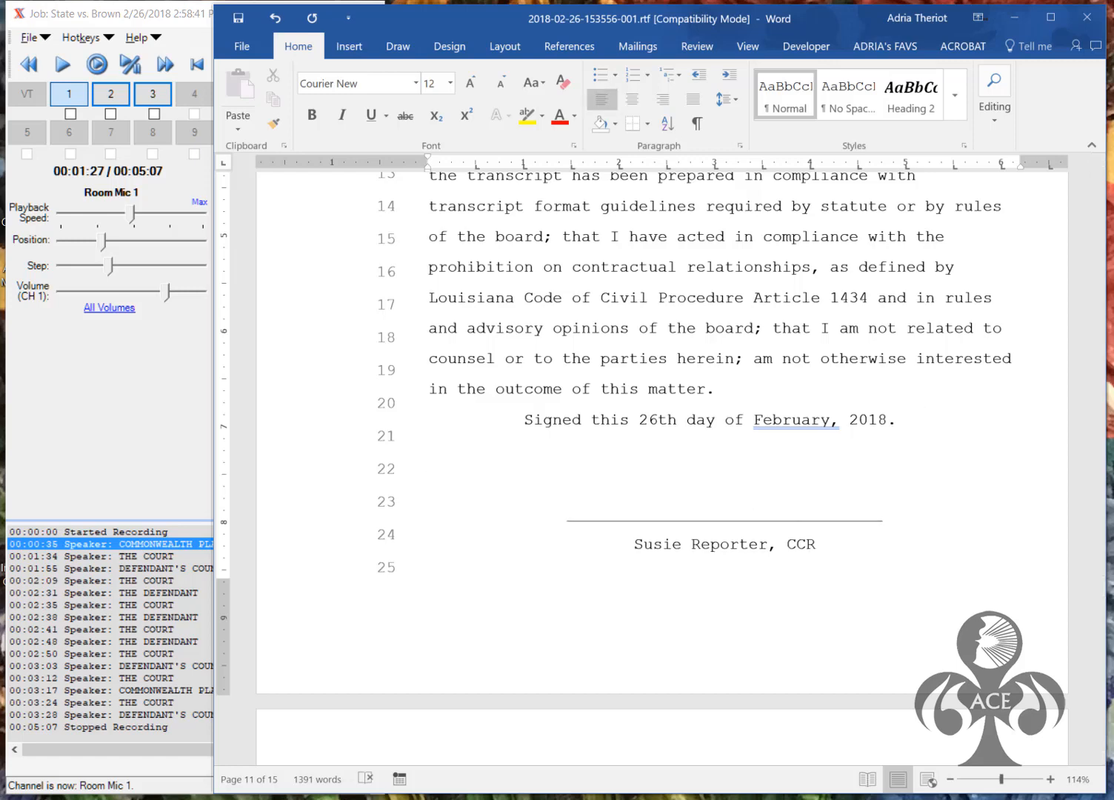
pyautogui.press('BackSpace')
pyautogui.moveTo(1101, 587); pyautogui.dragTo(1101, 596)
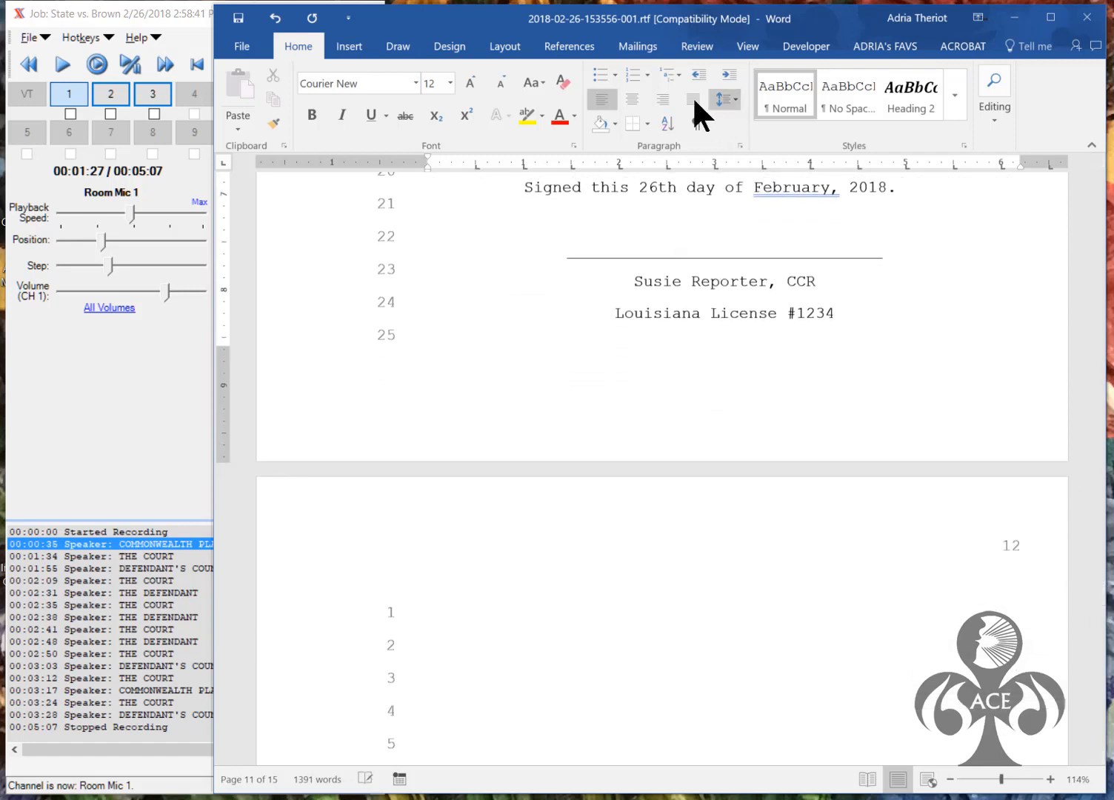
# Show formatting marks and delete the empty paragraphs after the license number line on page 11
pyautogui.click(242, 46)
pyautogui.click(251, 41)
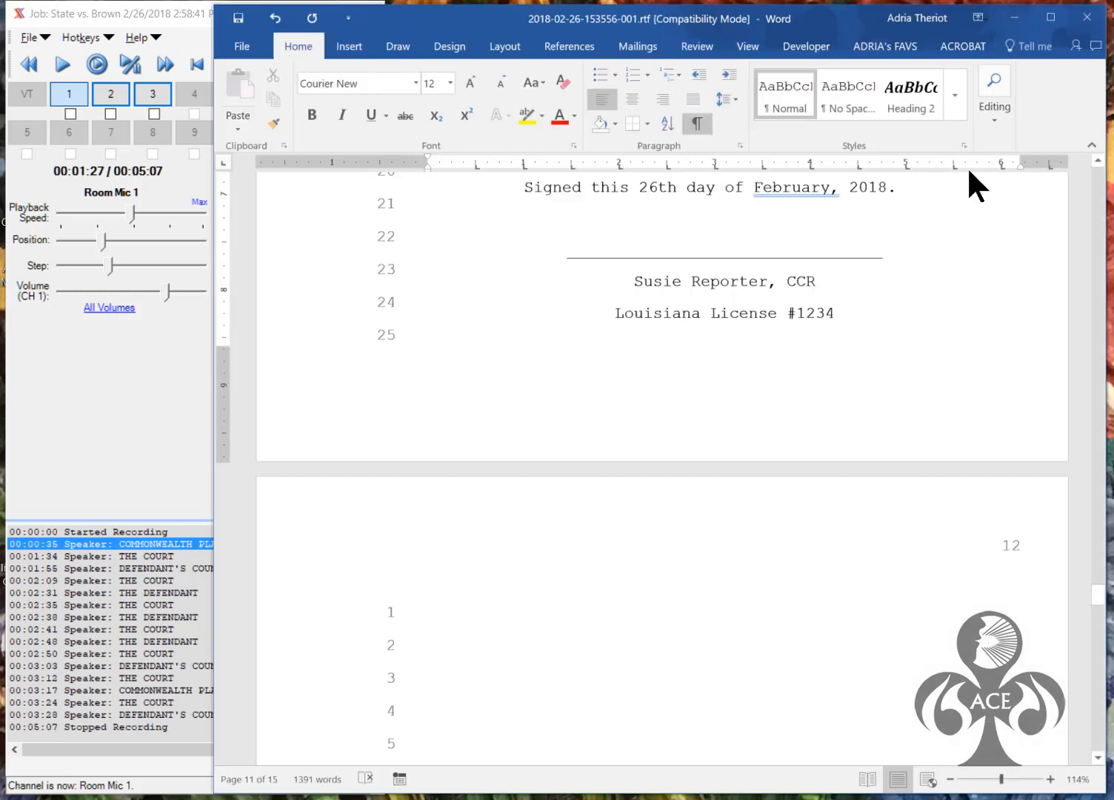
pyautogui.hotkey('ctrl', 'shift', '8')
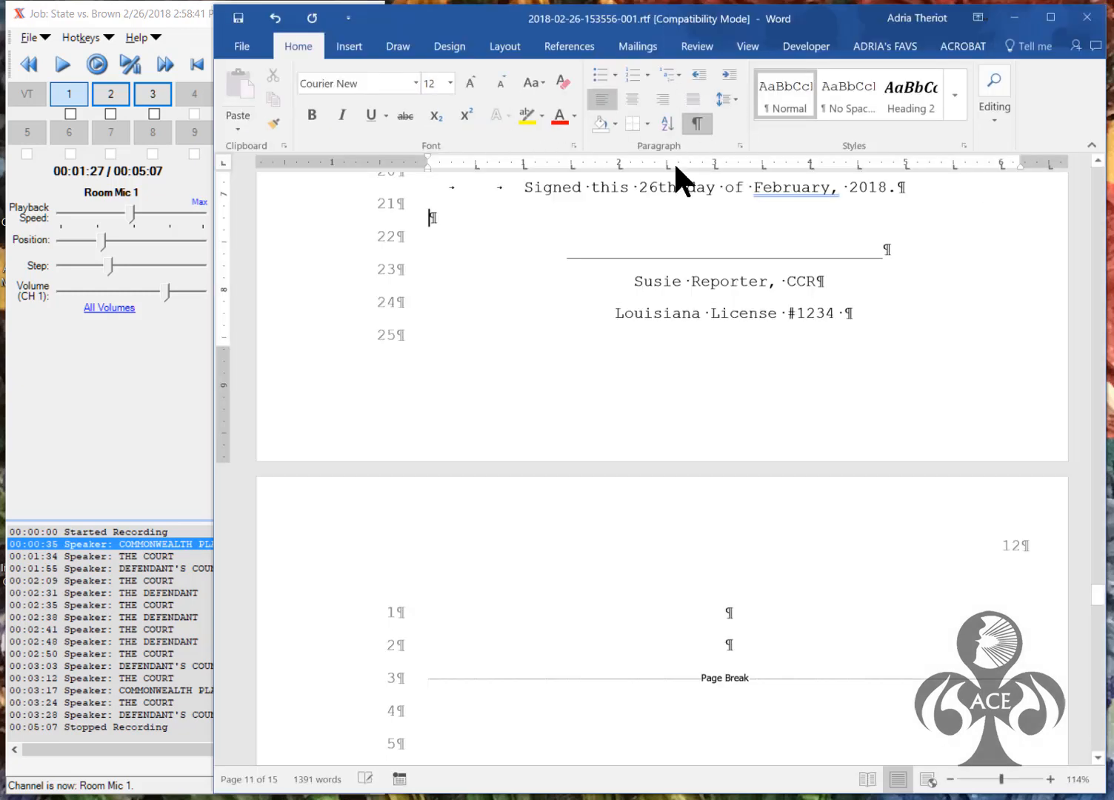
pyautogui.click(853, 310)
pyautogui.press('Delete')
pyautogui.press('Delete')
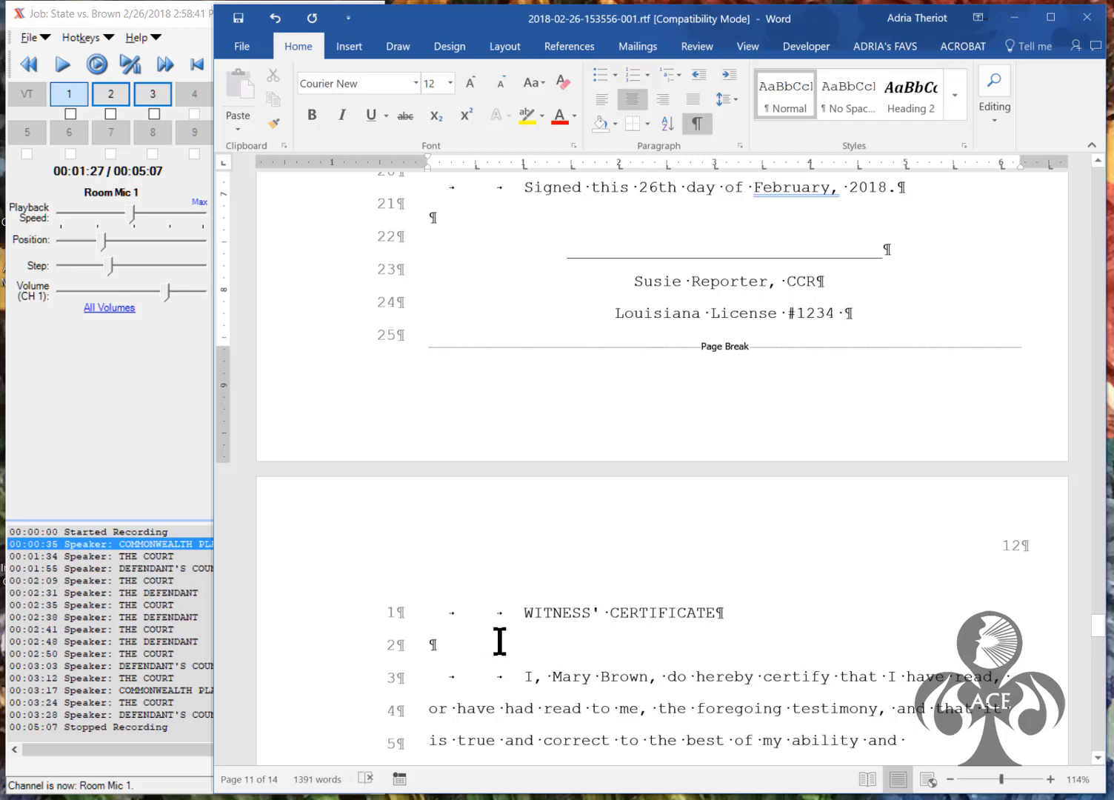
# Tab the WITNESS' CERTIFICATE heading further right
pyautogui.click(523, 612)
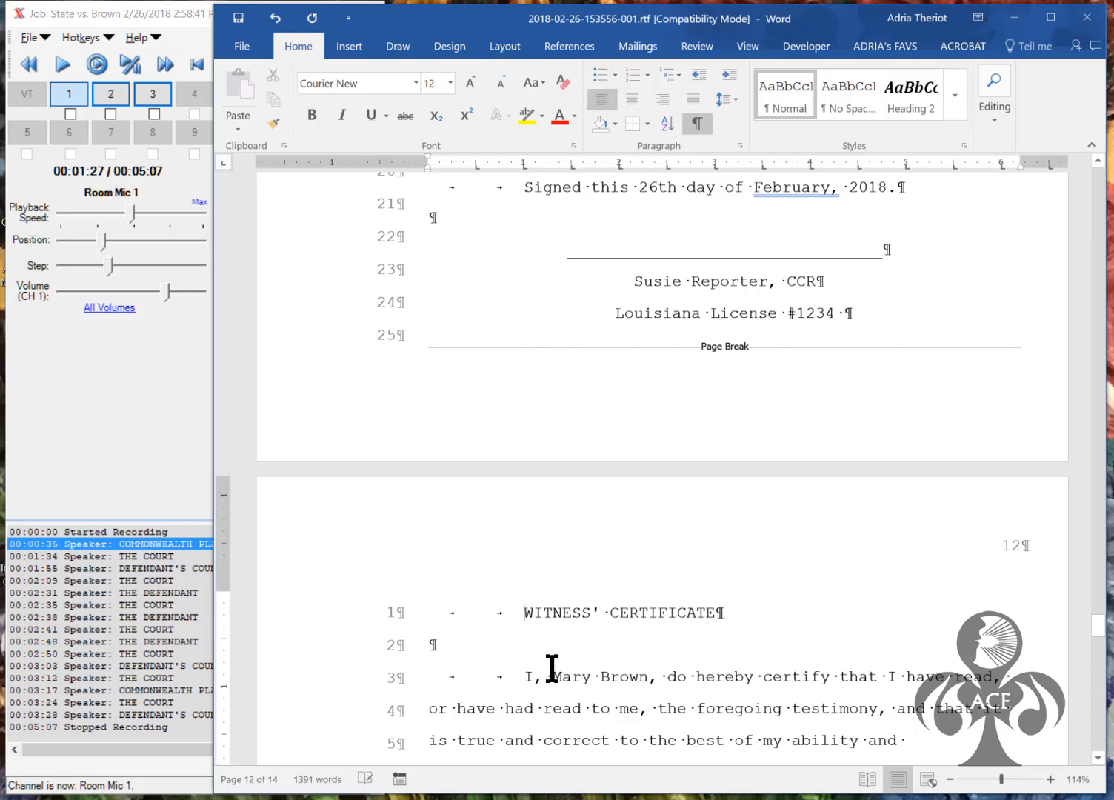
pyautogui.press('Tab')
pyautogui.press('Tab')
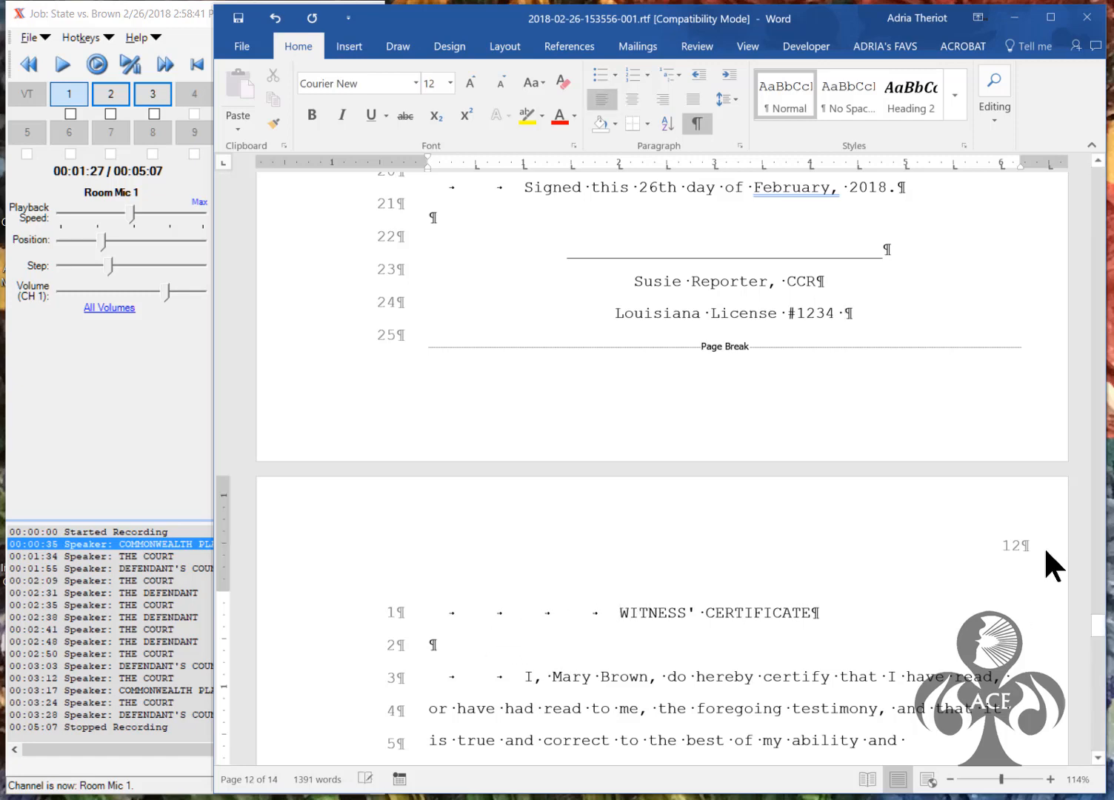
pyautogui.click(1098, 760)
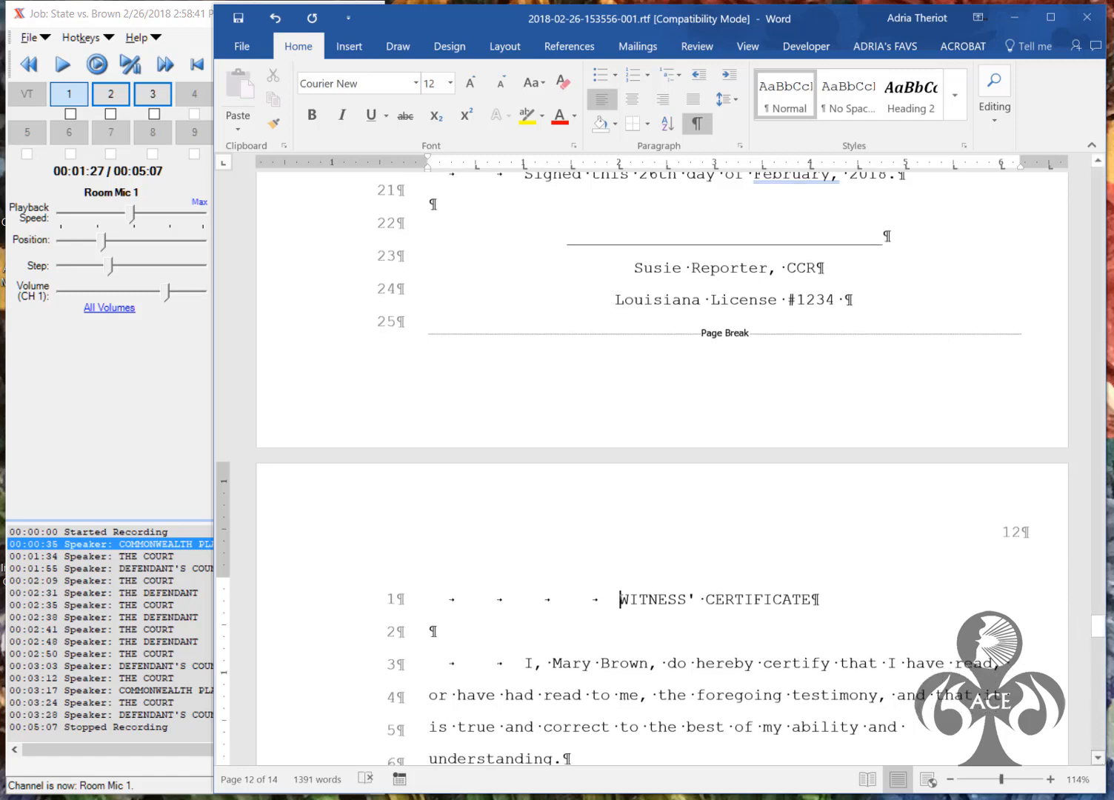
pyautogui.scroll(-5, 1098, 757)
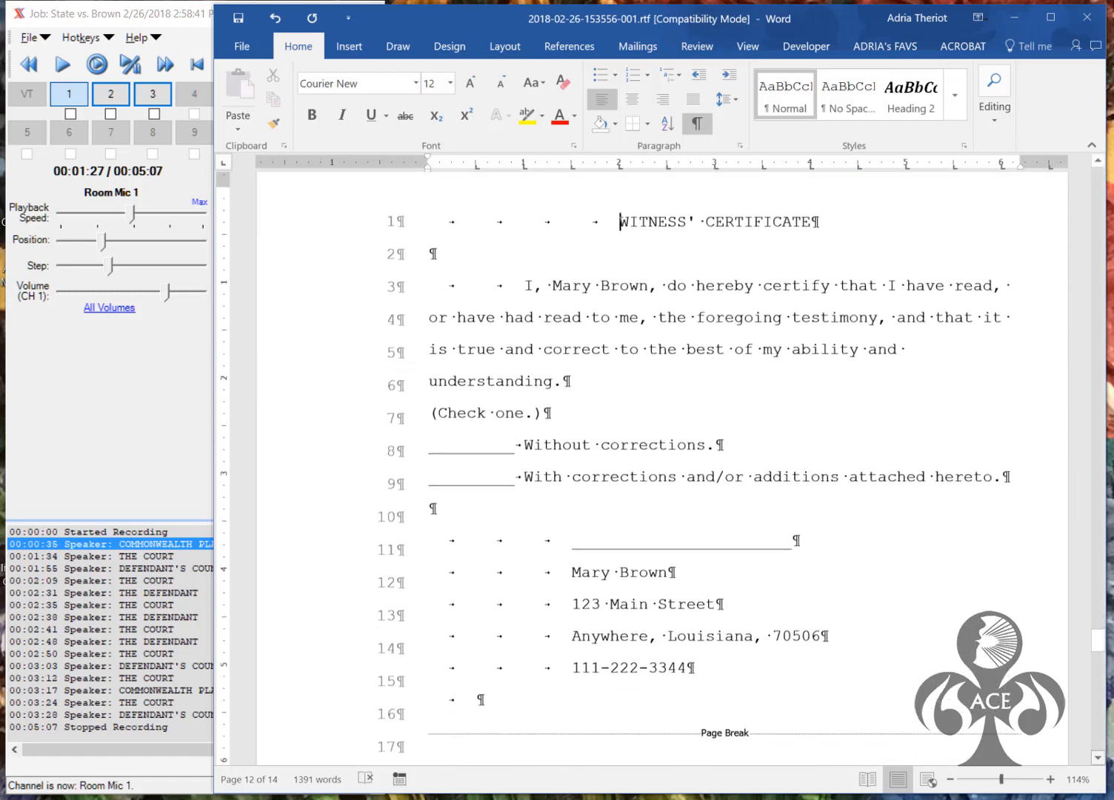
# Set the witness's signature and address block to single line spacing
pyautogui.scroll(-3, 1098, 757)
pyautogui.moveTo(697, 418); pyautogui.dragTo(425, 284)
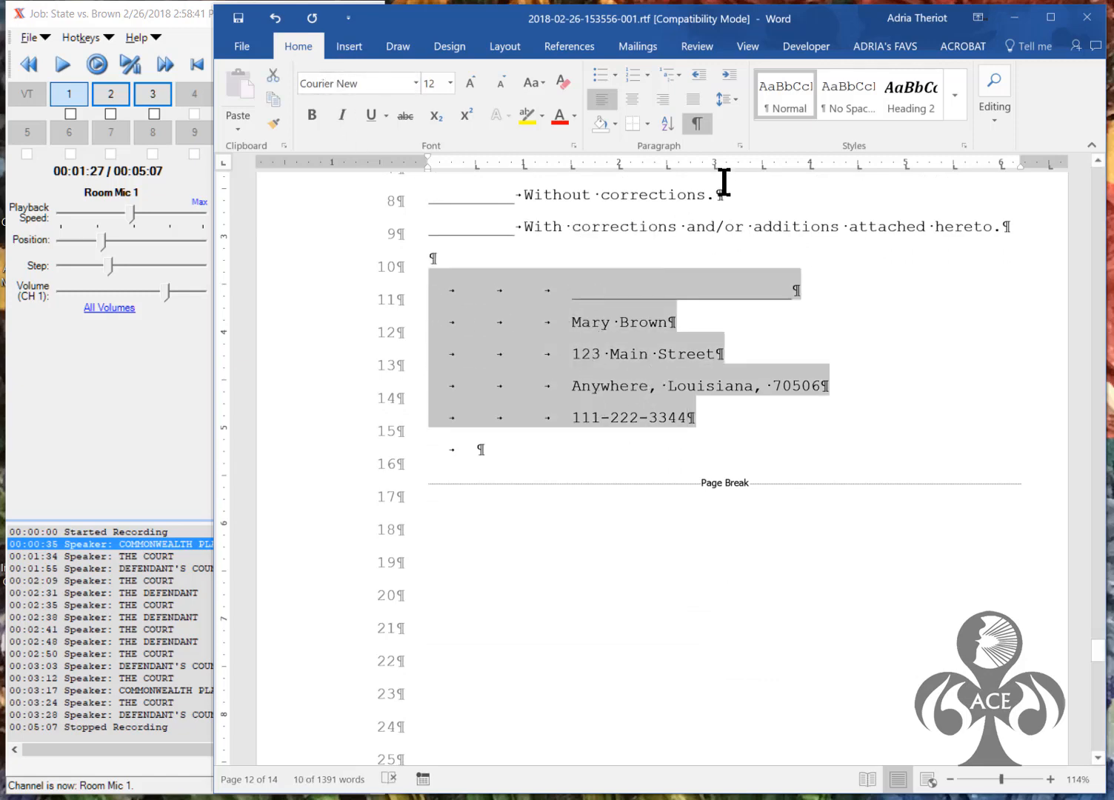
pyautogui.click(738, 145)
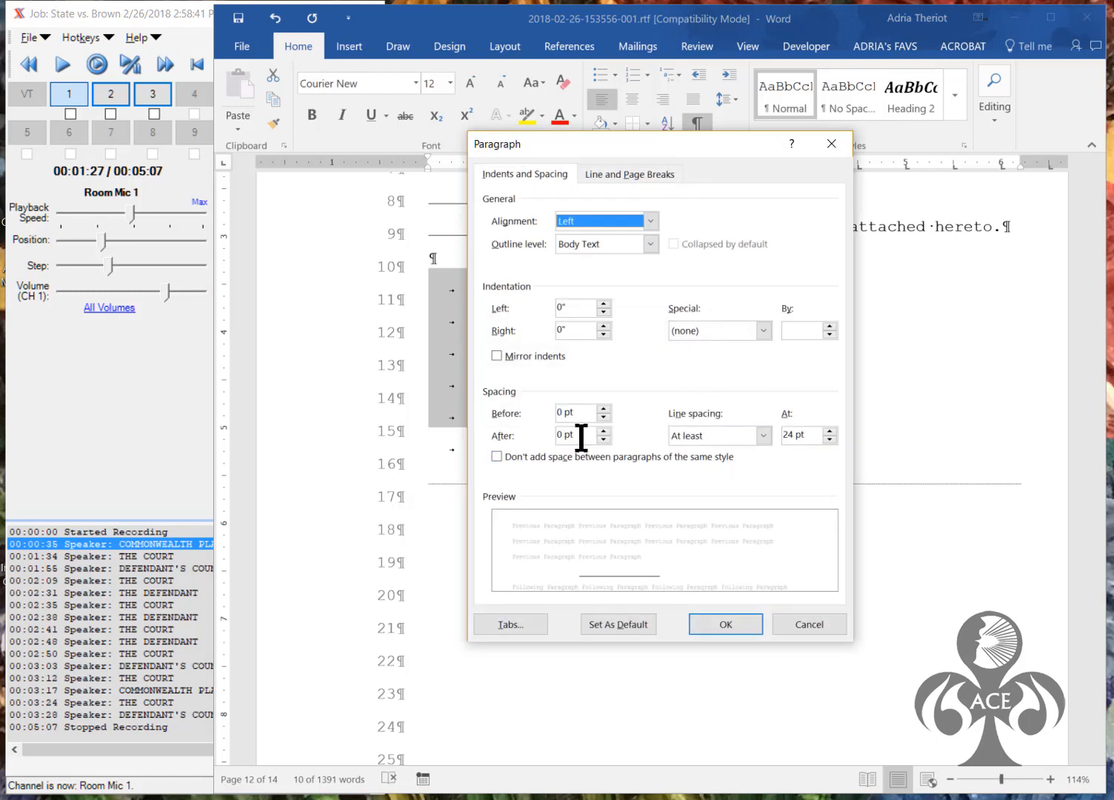
pyautogui.click(766, 435)
pyautogui.click(708, 452)
pyautogui.click(727, 626)
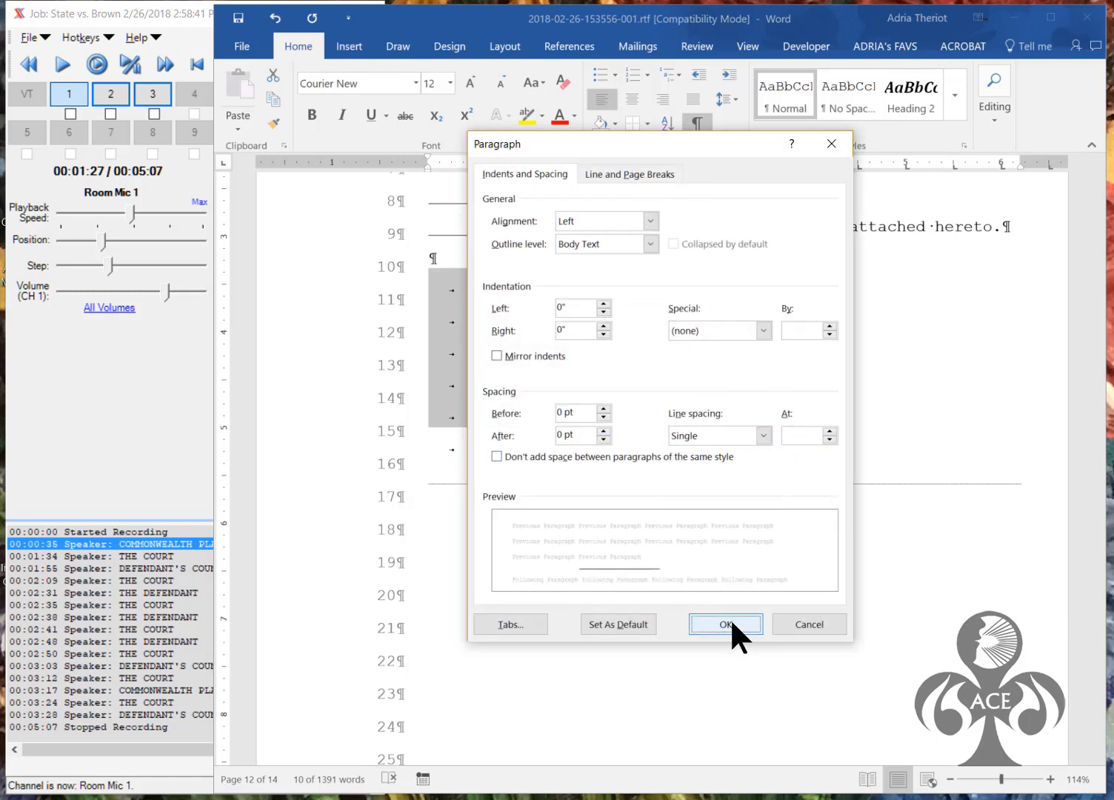
# Add two blank lines above the witness's address block
pyautogui.press('Up')
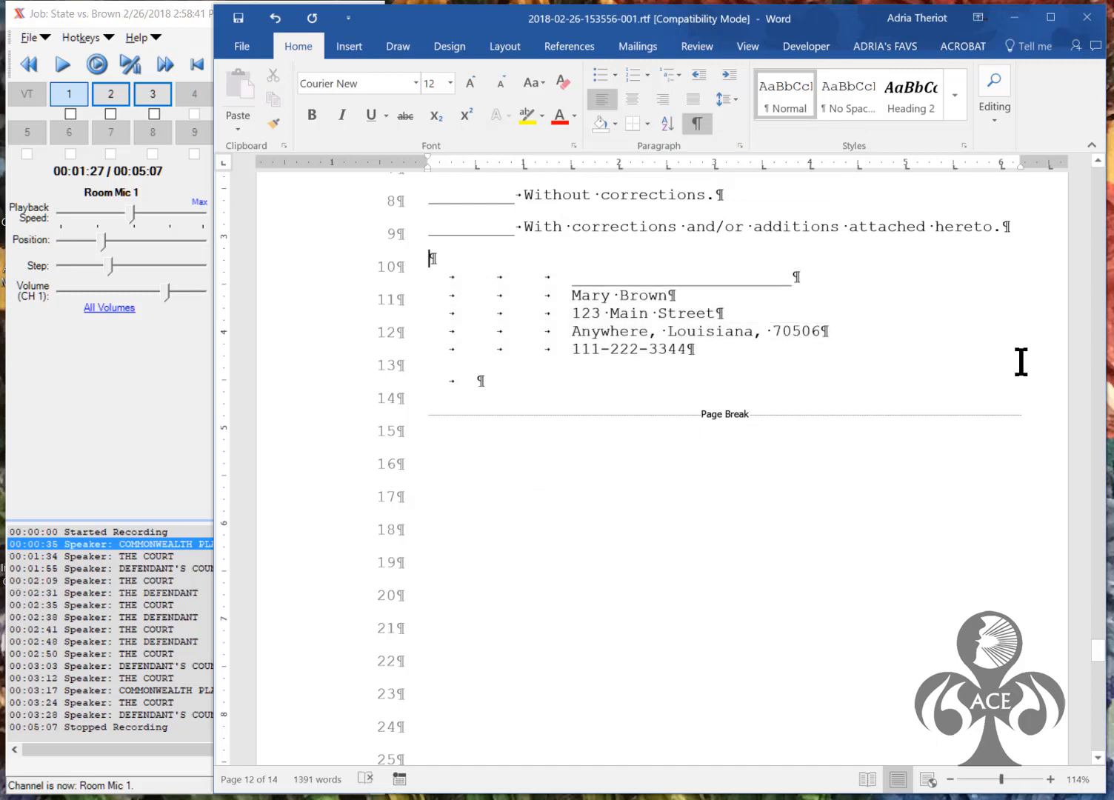
pyautogui.press('Return')
pyautogui.press('Return')
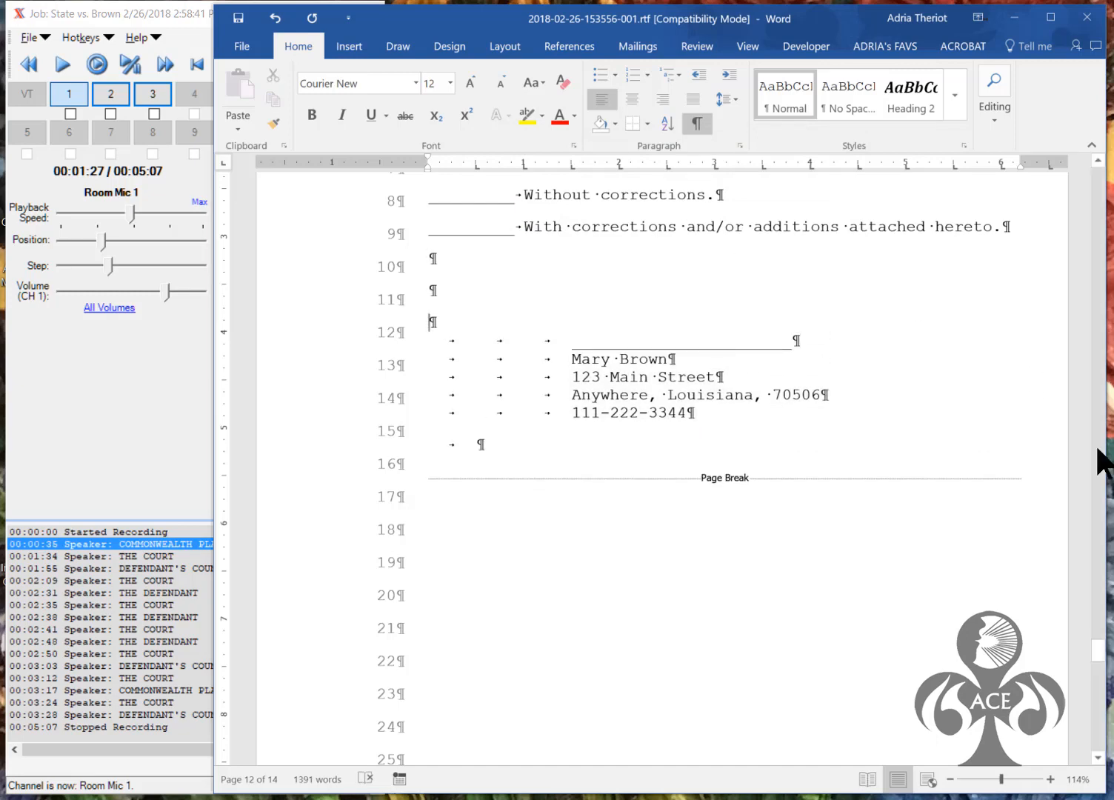
pyautogui.moveTo(1103, 666); pyautogui.dragTo(1098, 701)
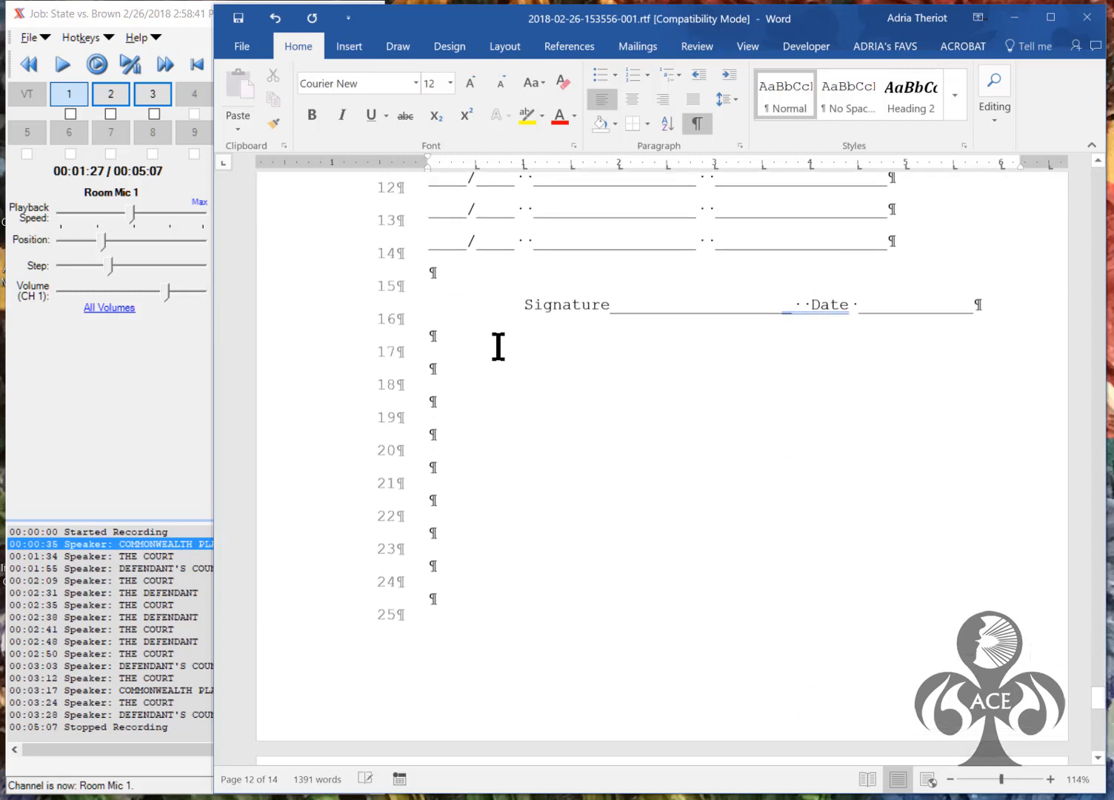
# Move the Signature line to the left margin with an extra blank line above it
pyautogui.click(522, 305)
pyautogui.press('BackSpace')
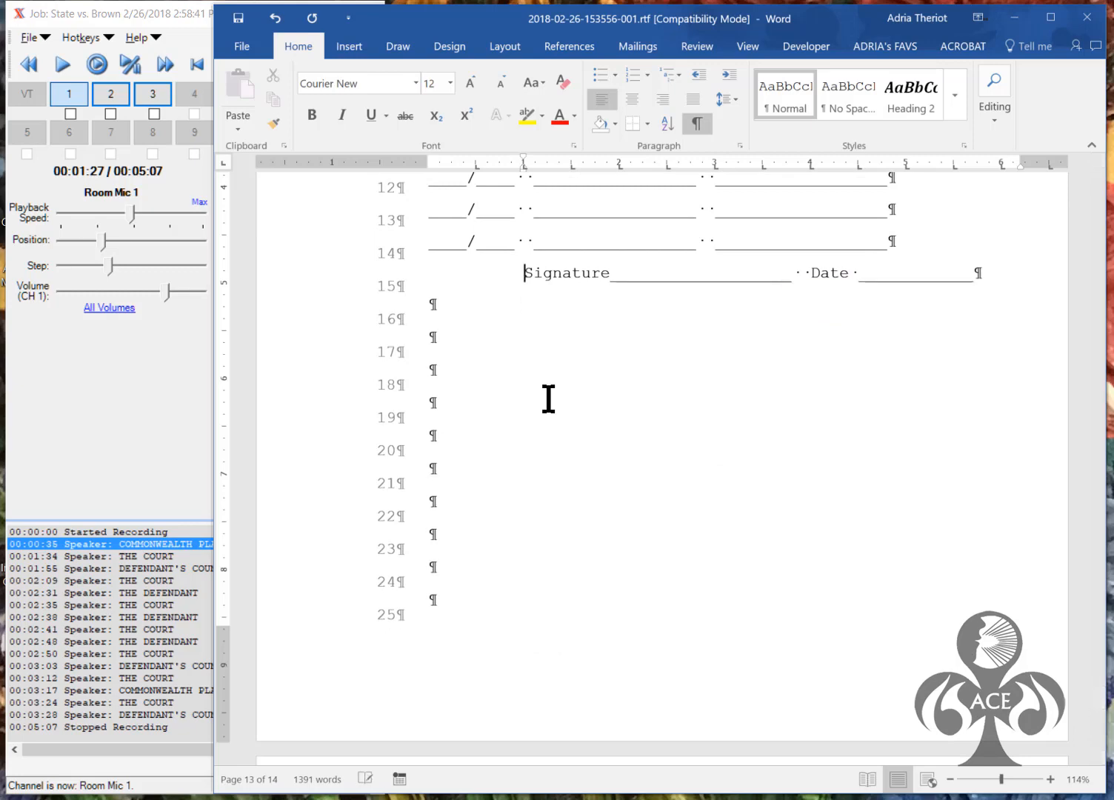
pyautogui.press('Return')
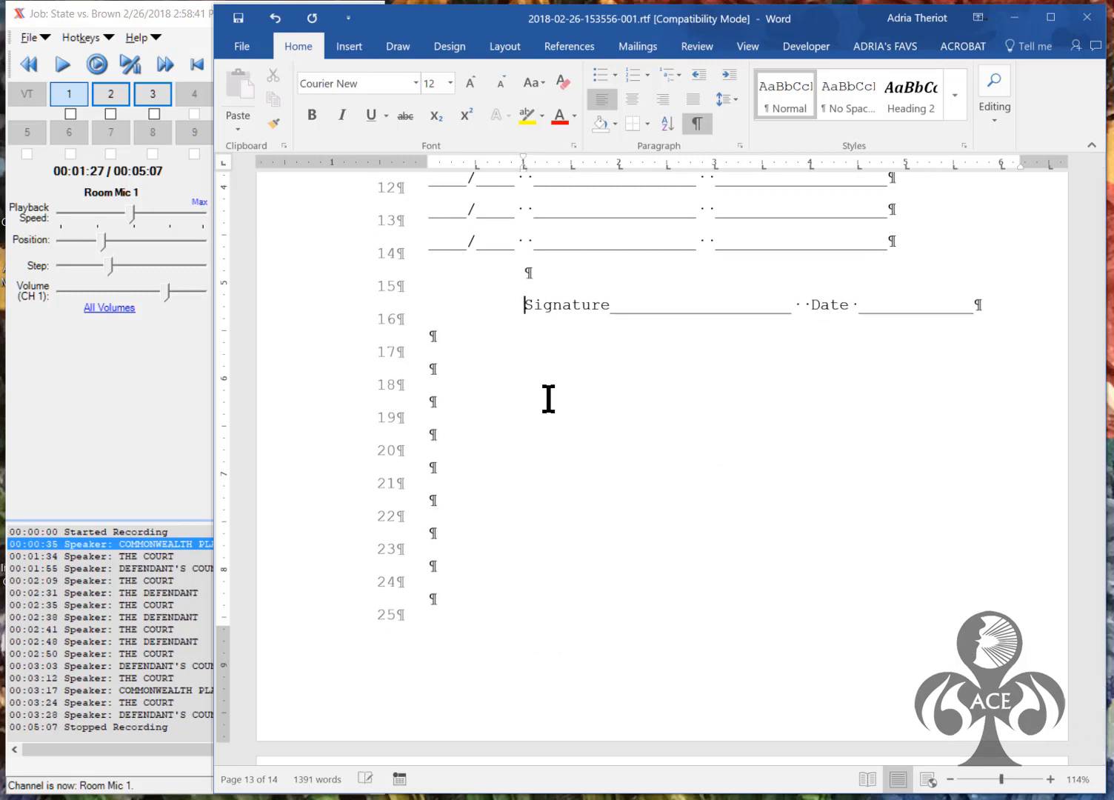
pyautogui.click(699, 75)
pyautogui.click(699, 75)
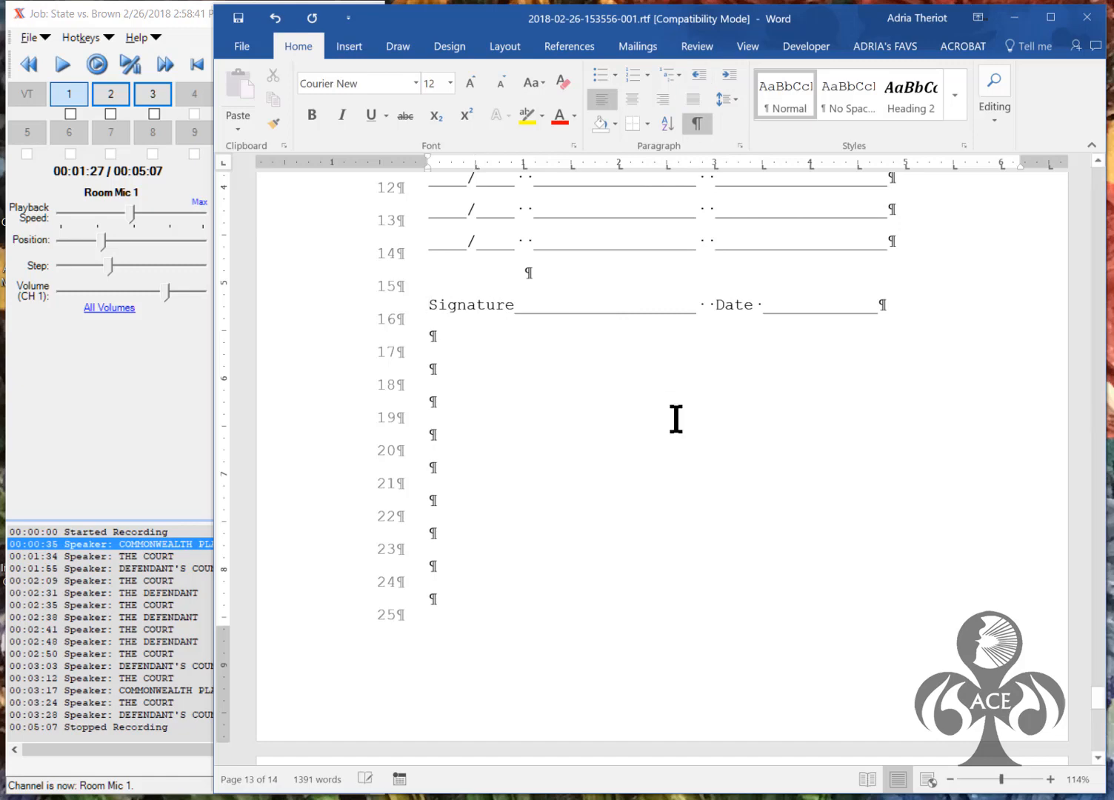
pyautogui.press('Return')
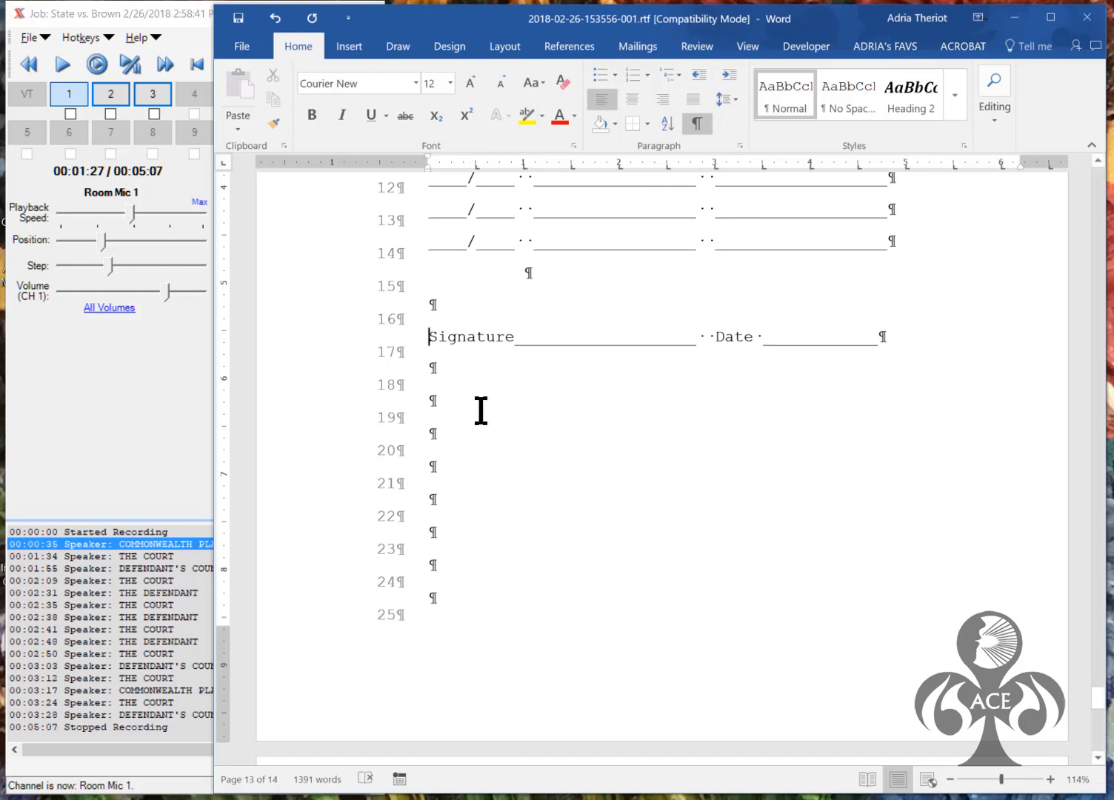
# Delete the trailing empty paragraphs so the transcript is 13 pages, then close Word
pyautogui.moveTo(433, 386); pyautogui.dragTo(436, 603)
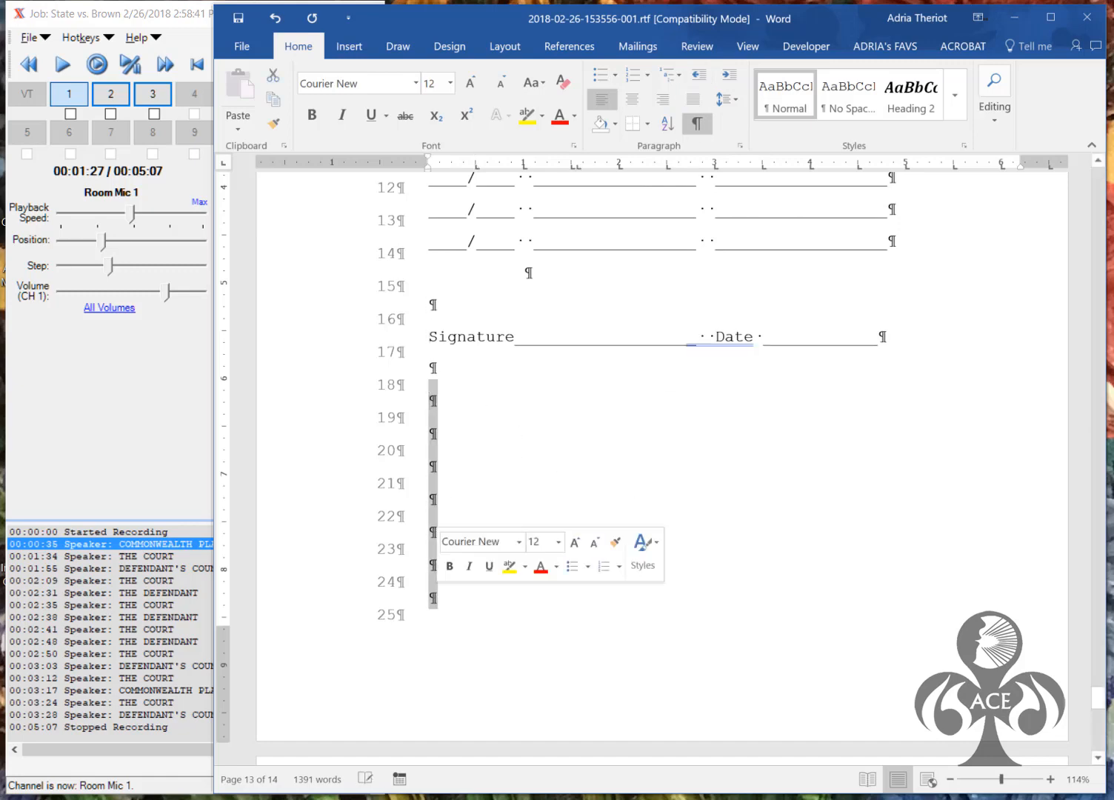
pyautogui.click(436, 598)
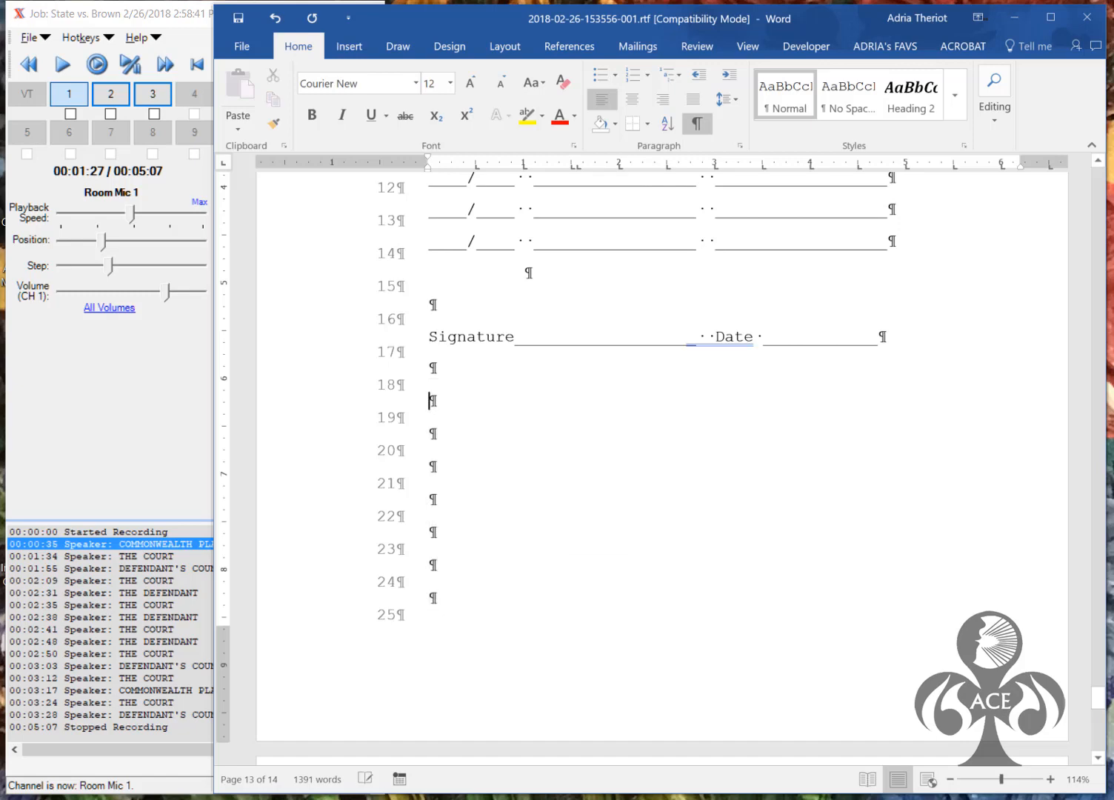
pyautogui.press('Delete')
pyautogui.press('Delete')
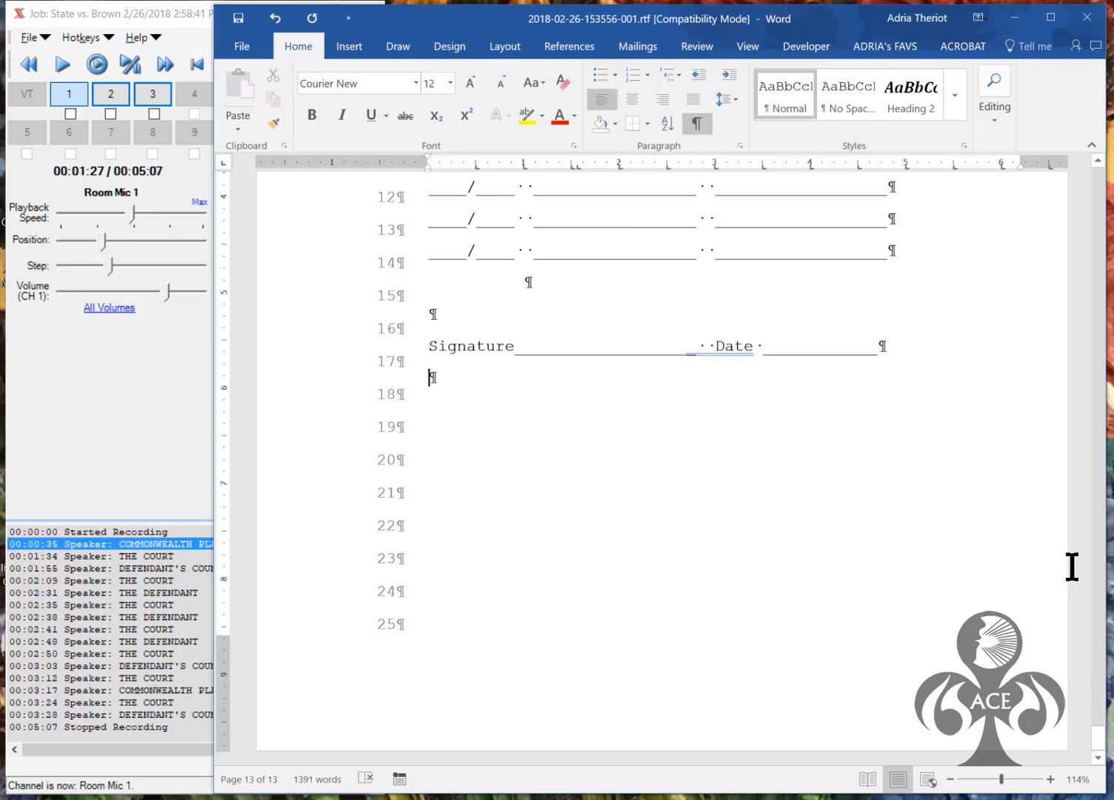
pyautogui.moveTo(1101, 741); pyautogui.dragTo(1101, 154)
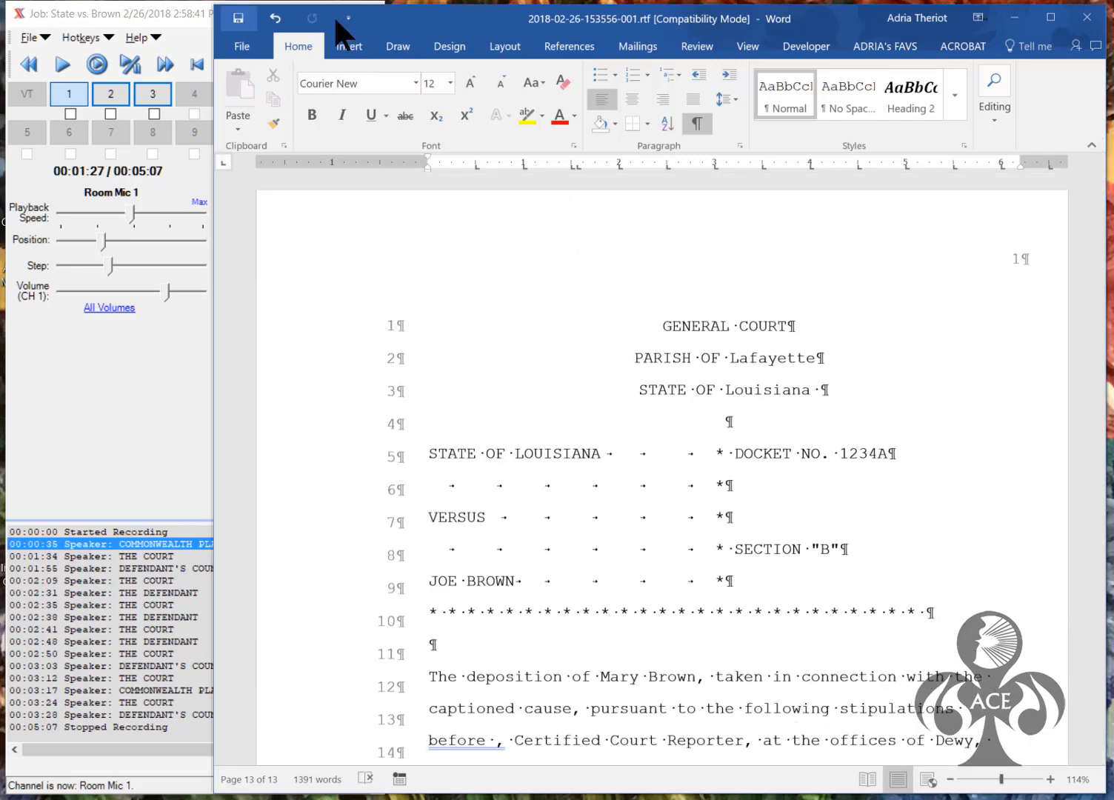
pyautogui.click(1086, 17)
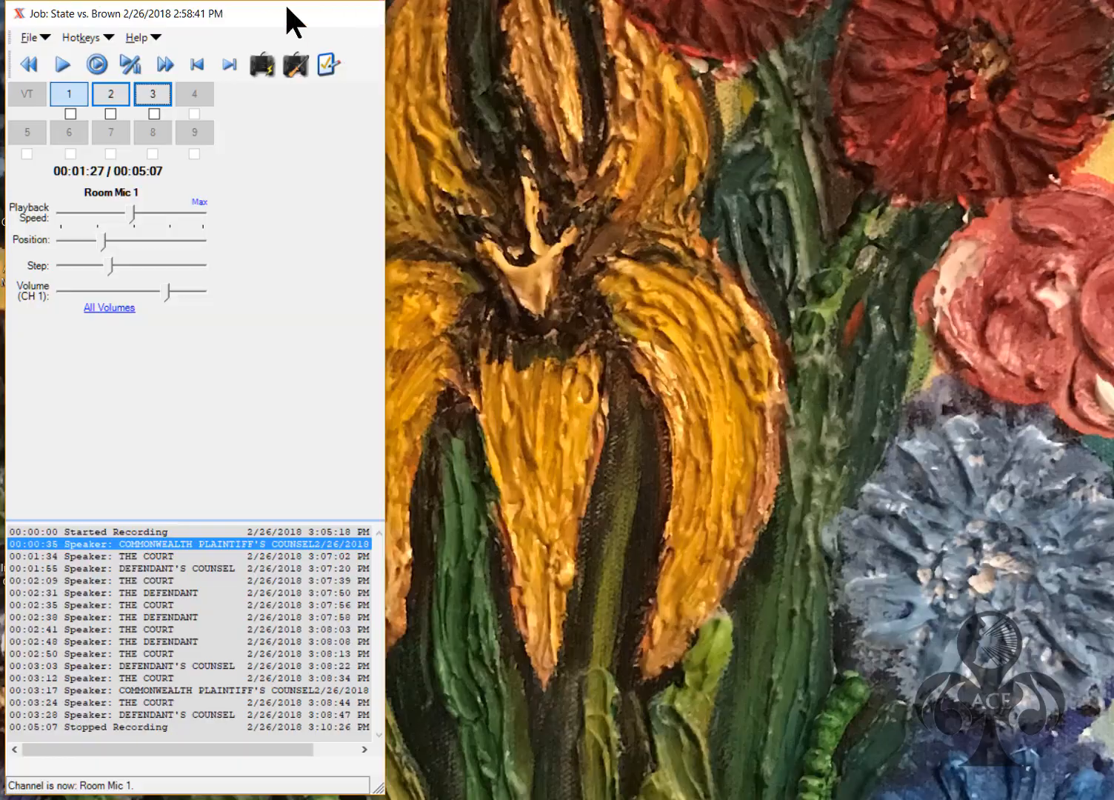
# Start Generate ASCII File for State vs. Brown from the present Word file, single-spacing from page 2
pyautogui.click(287, 10)
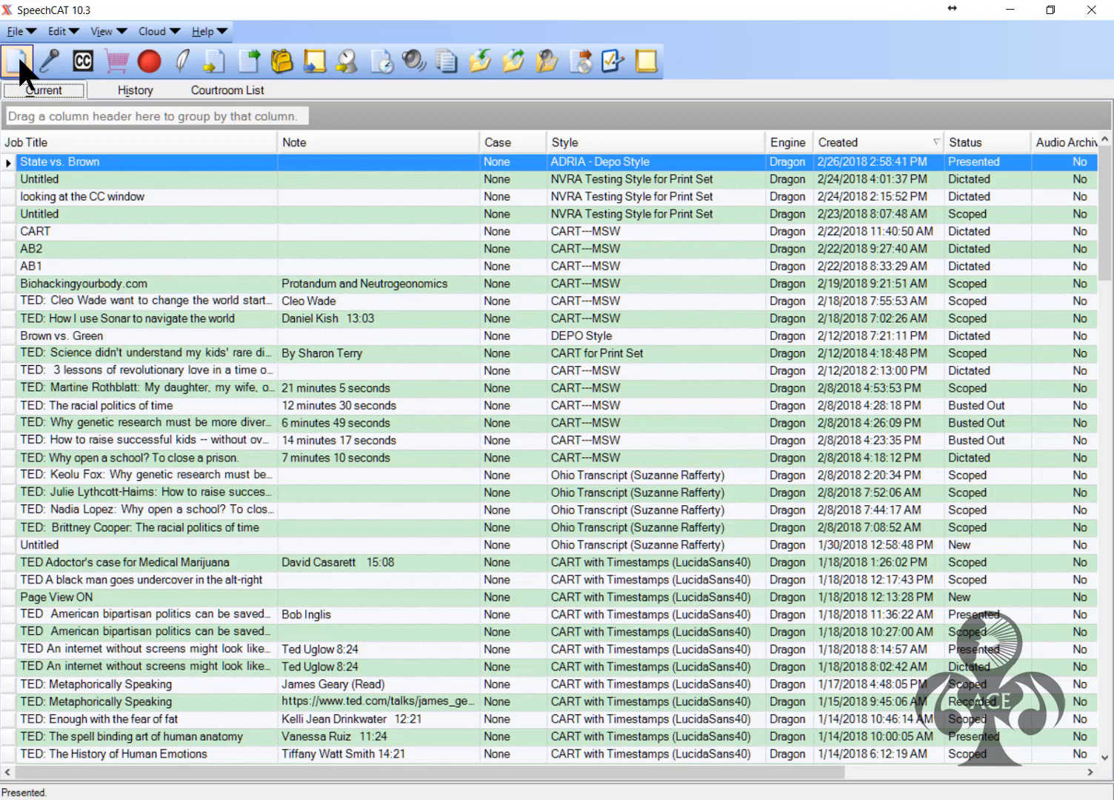
pyautogui.click(19, 30)
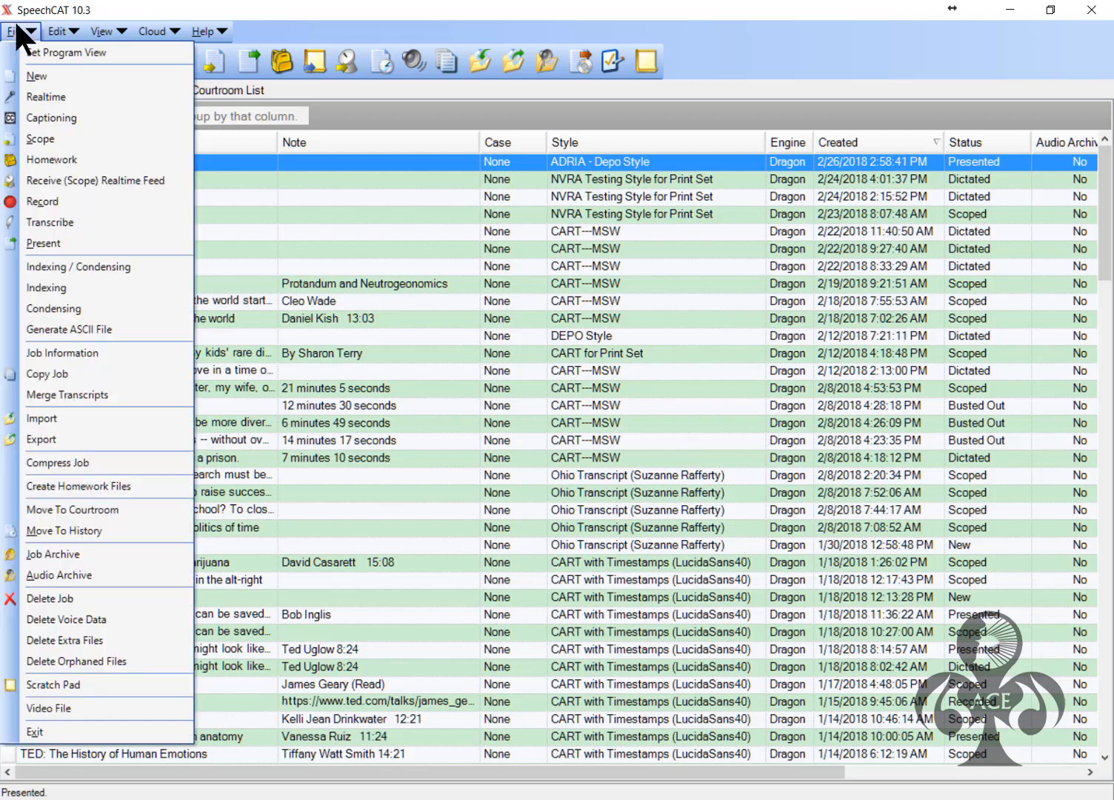
pyautogui.click(69, 329)
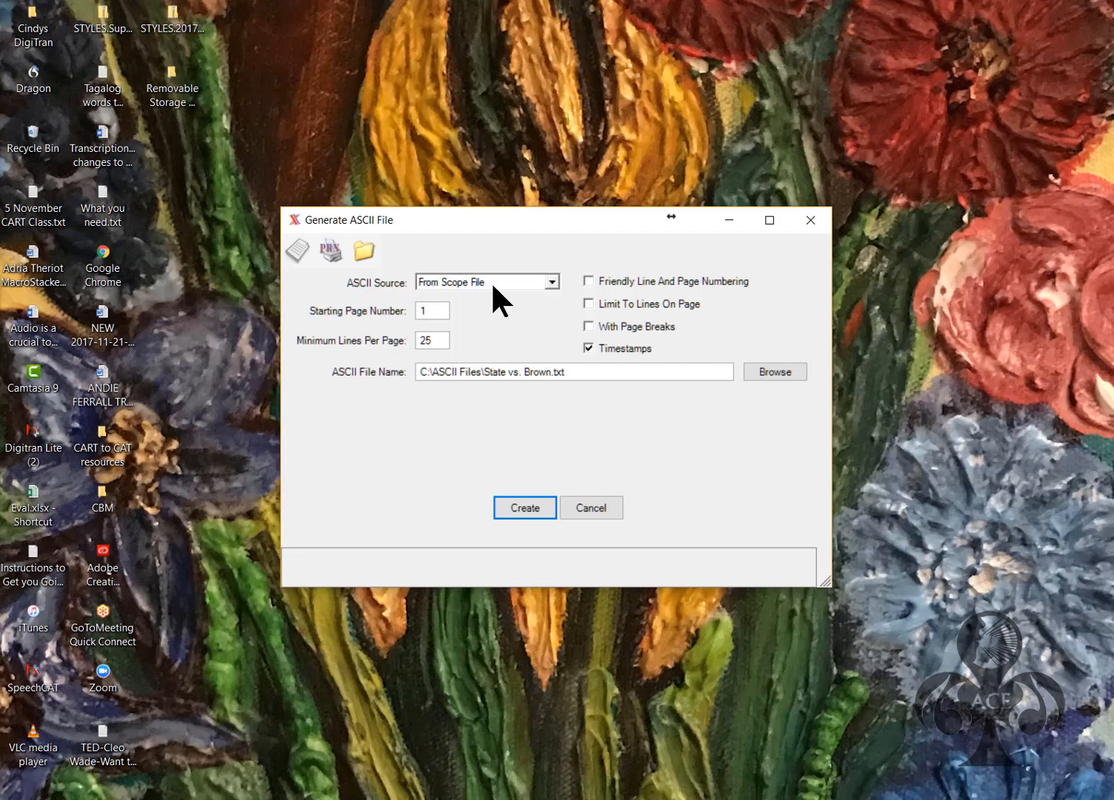
pyautogui.click(550, 281)
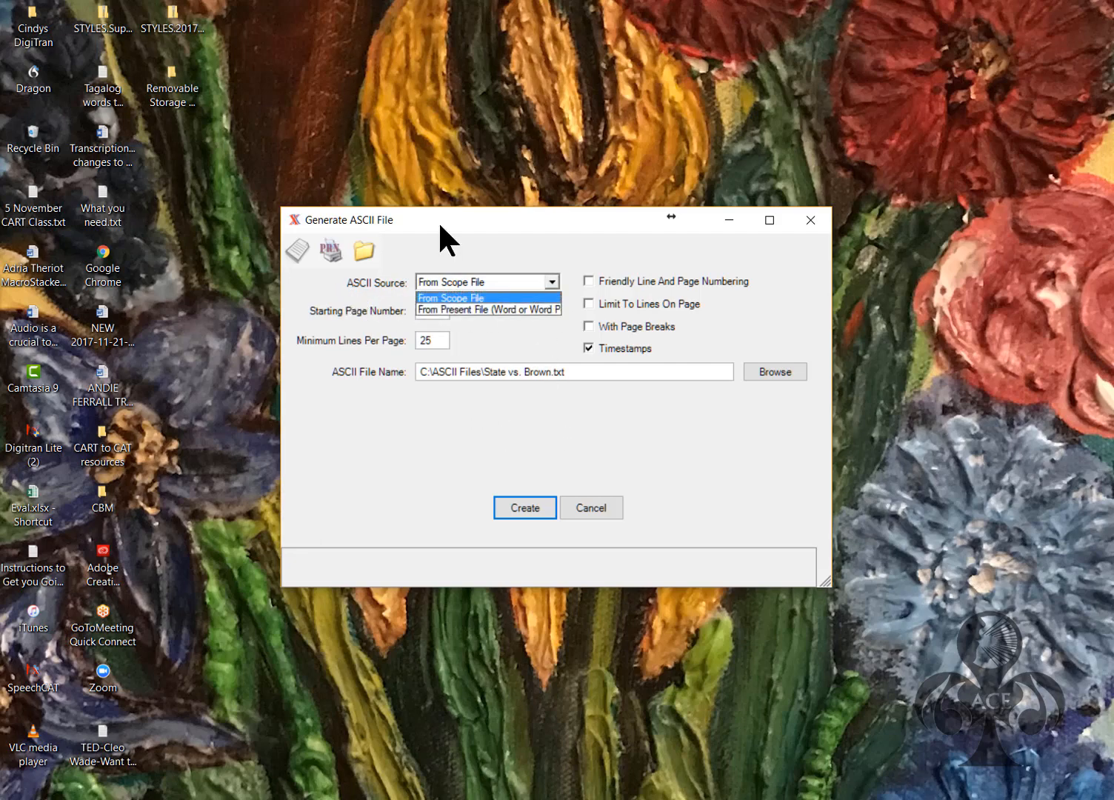
pyautogui.click(522, 308)
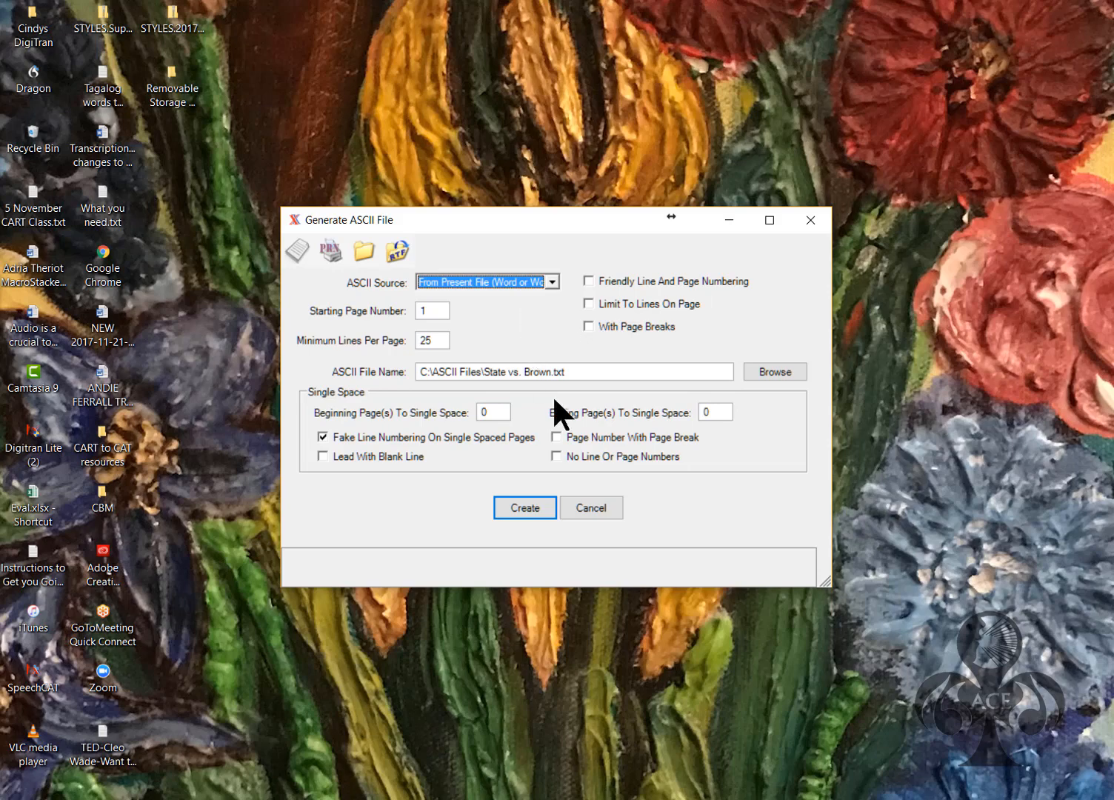
pyautogui.click(488, 419)
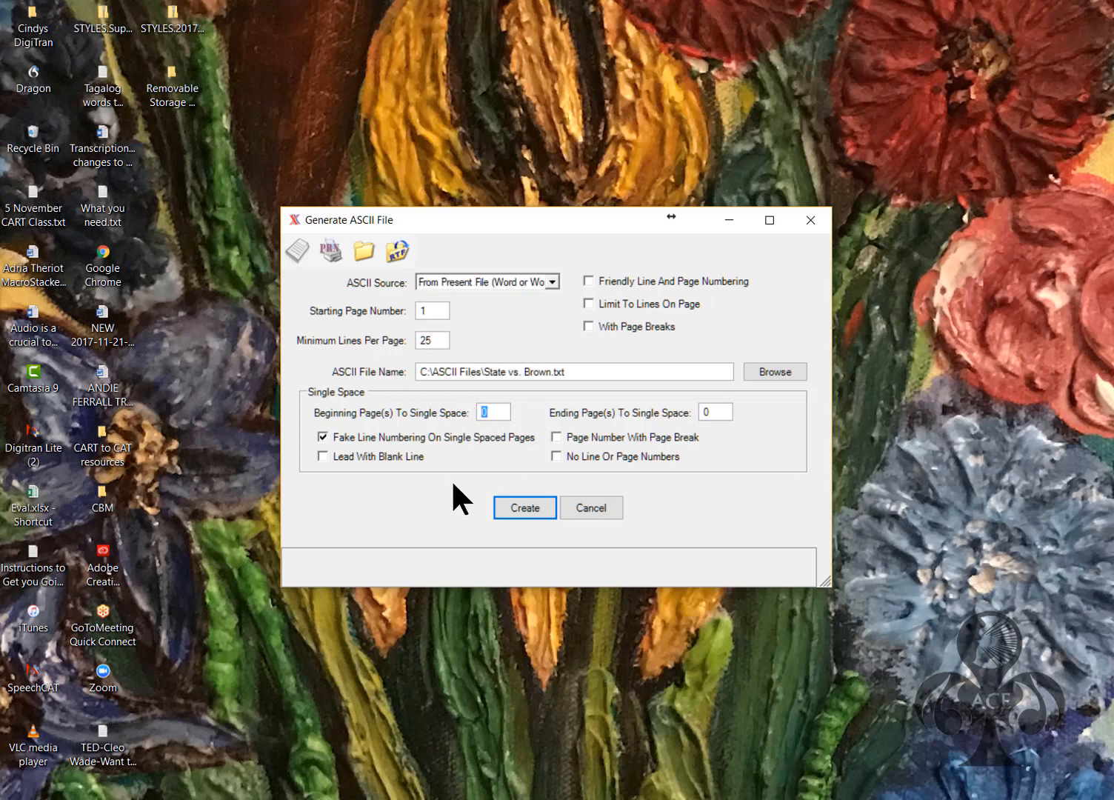
pyautogui.write('2')
pyautogui.press('Tab')
# Create State vs. Brown.txt with friendly line and page numbering and page breaks, then view it in Notepad
pyautogui.click(587, 280)
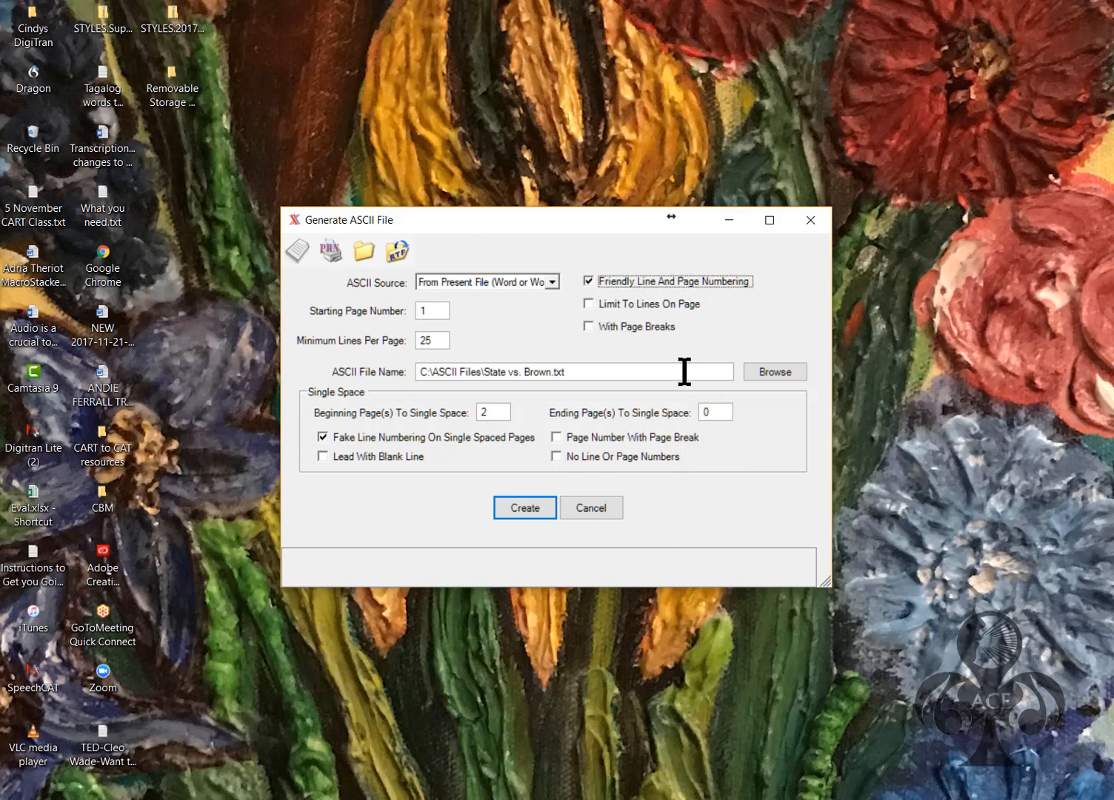
pyautogui.click(588, 326)
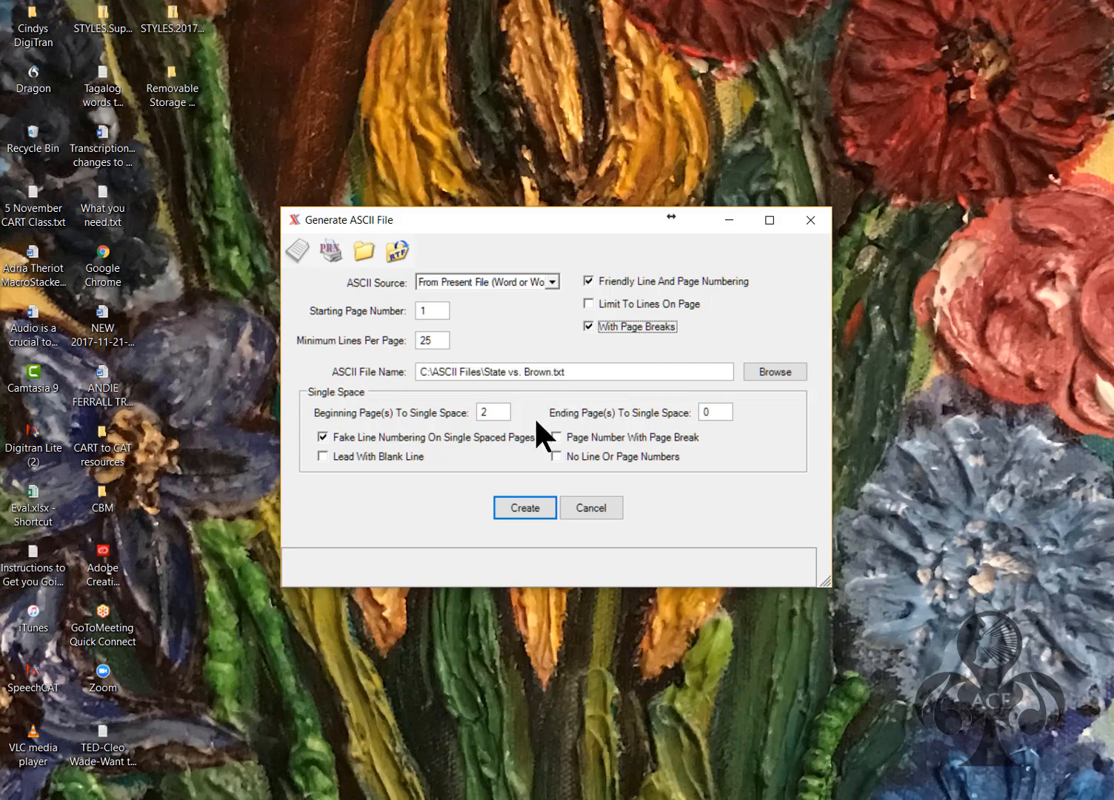
pyautogui.click(506, 505)
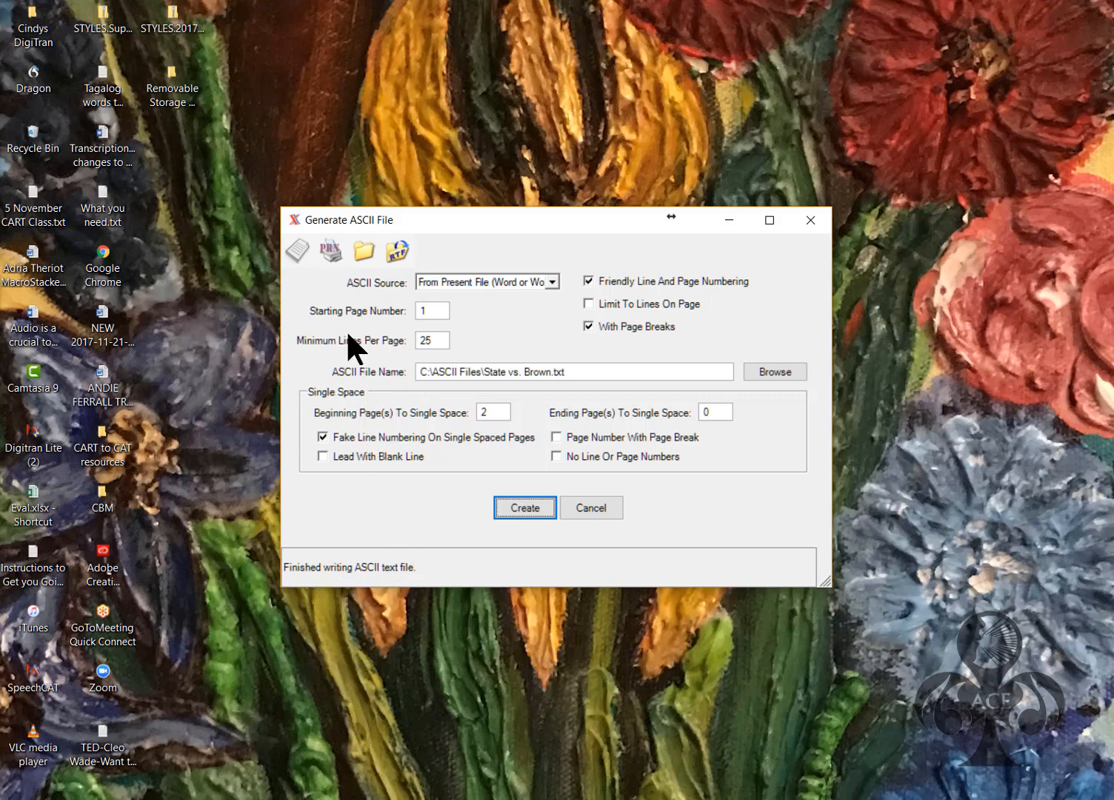
pyautogui.click(299, 249)
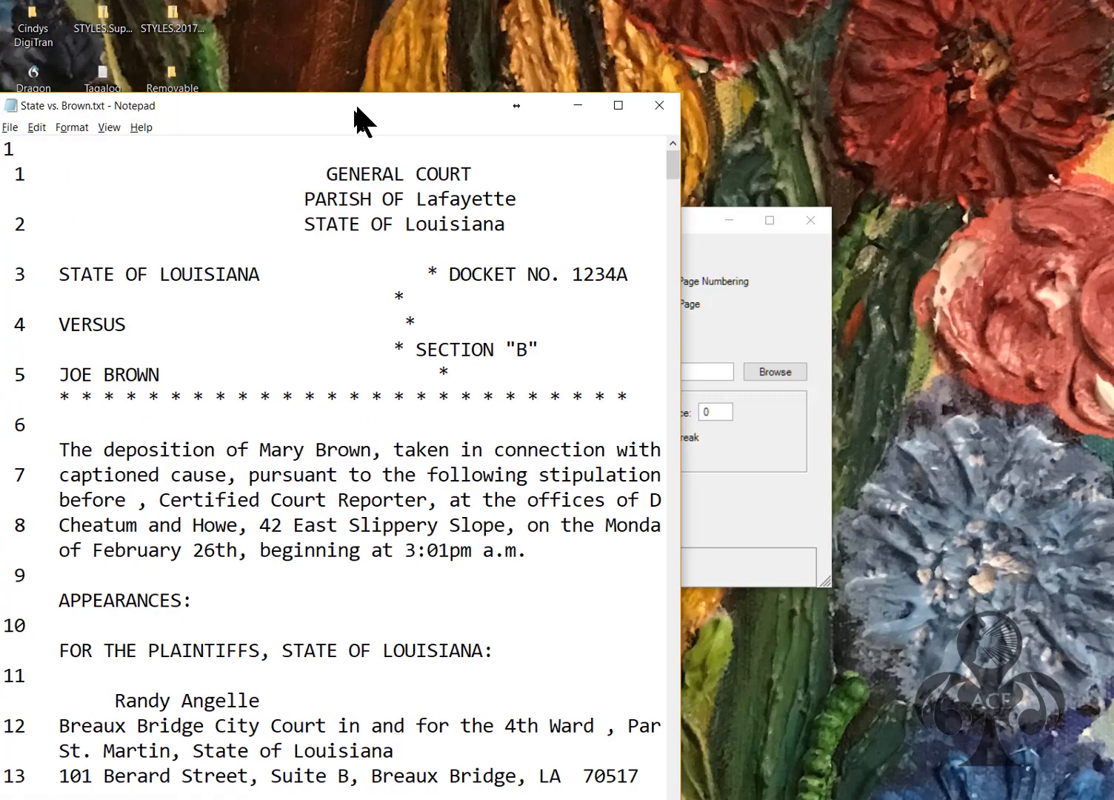
pyautogui.moveTo(355, 101); pyautogui.dragTo(564, 45)
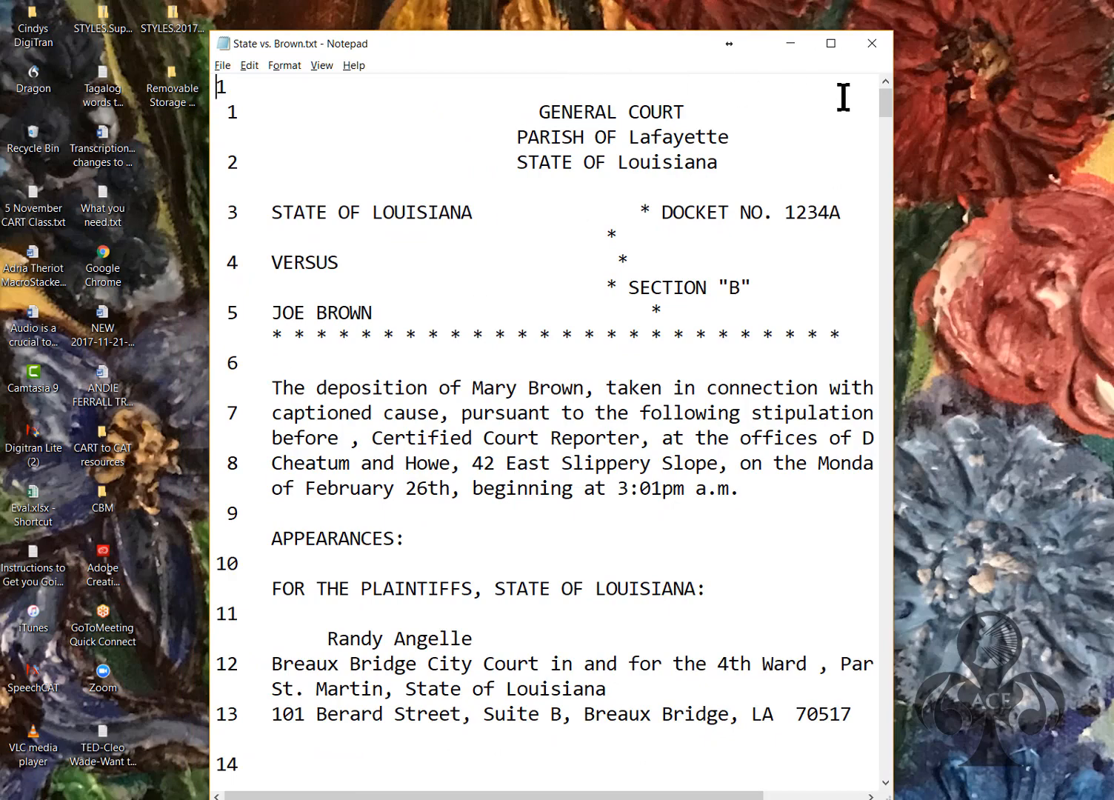
# Scroll State vs. Brown.txt down to the Signature and Date page, then close Notepad
pyautogui.moveTo(885, 111)
pyautogui.mouseDown()
pyautogui.moveTo(839, 276)
pyautogui.moveTo(830, 778)
pyautogui.mouseUp()
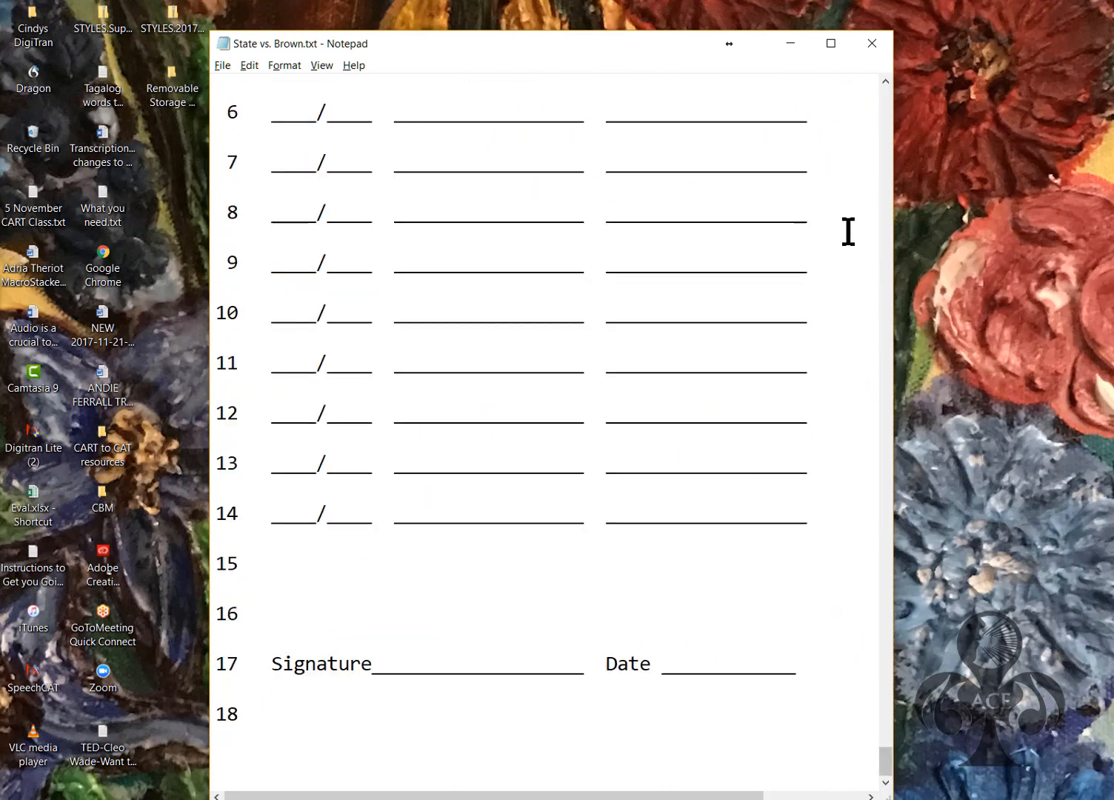
pyautogui.click(872, 44)
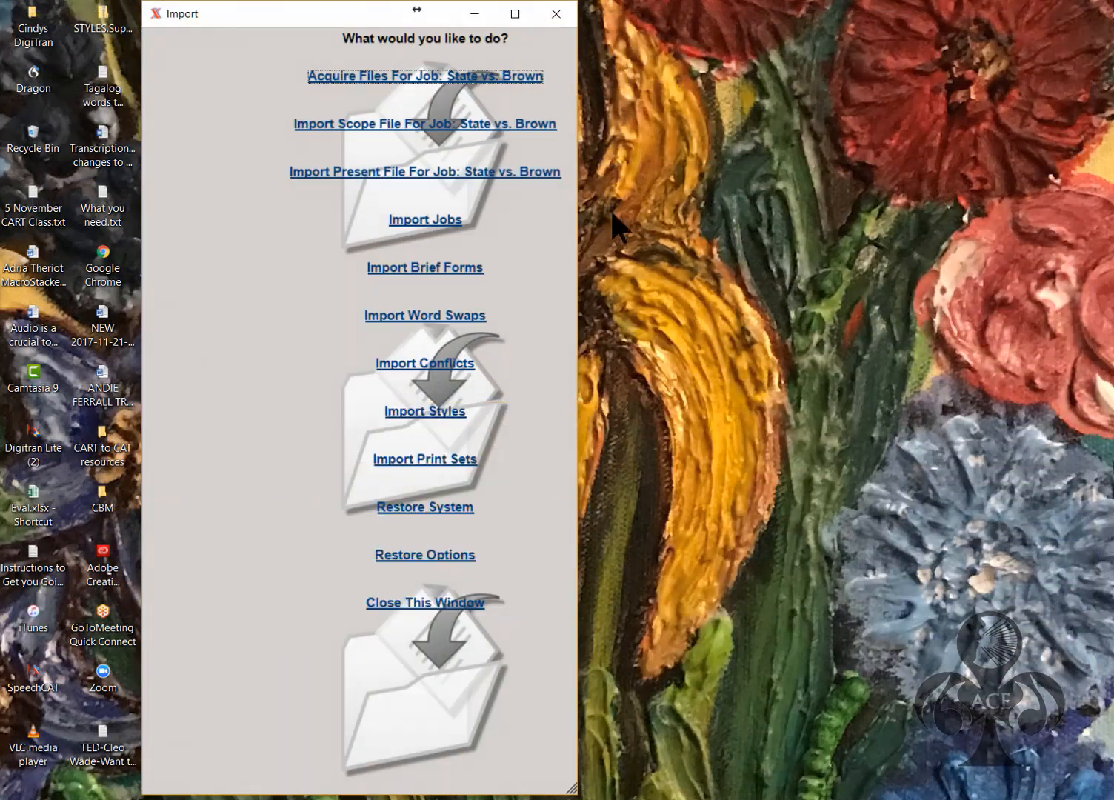
# Acquire State vs. Brown.txt from C:\ASCII Files, showing All Files, into the job and close Import
pyautogui.click(347, 68)
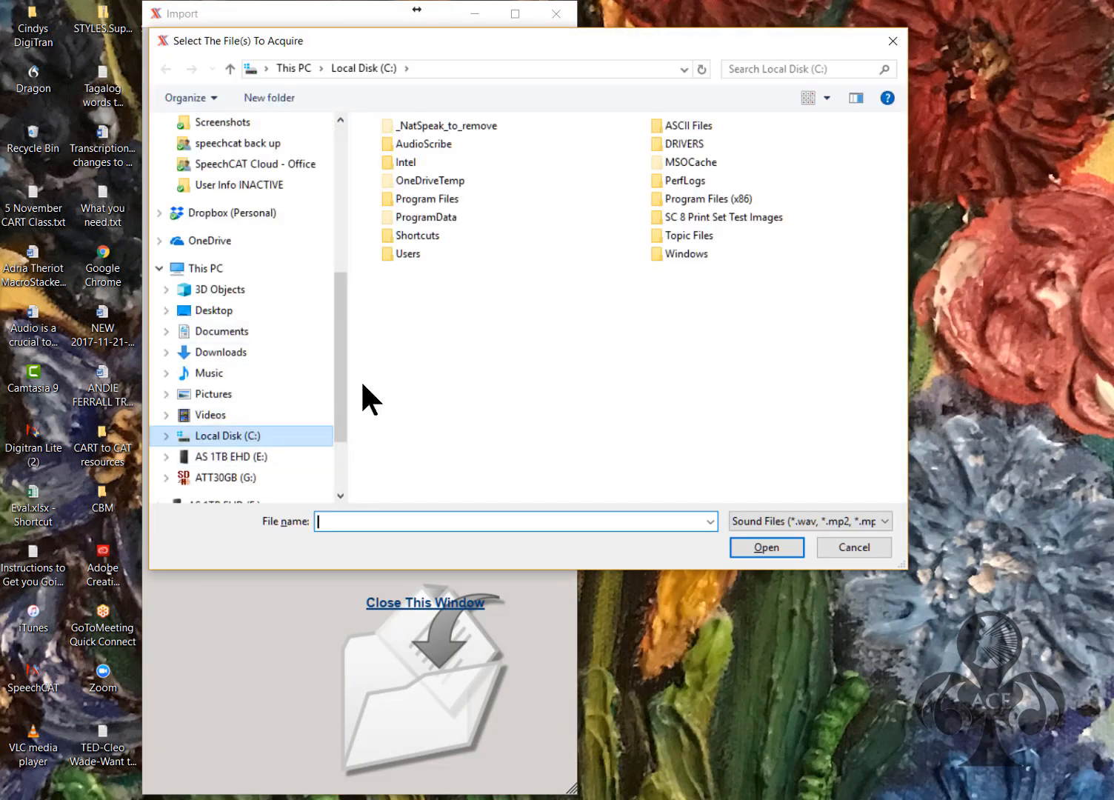
pyautogui.doubleClick(693, 126)
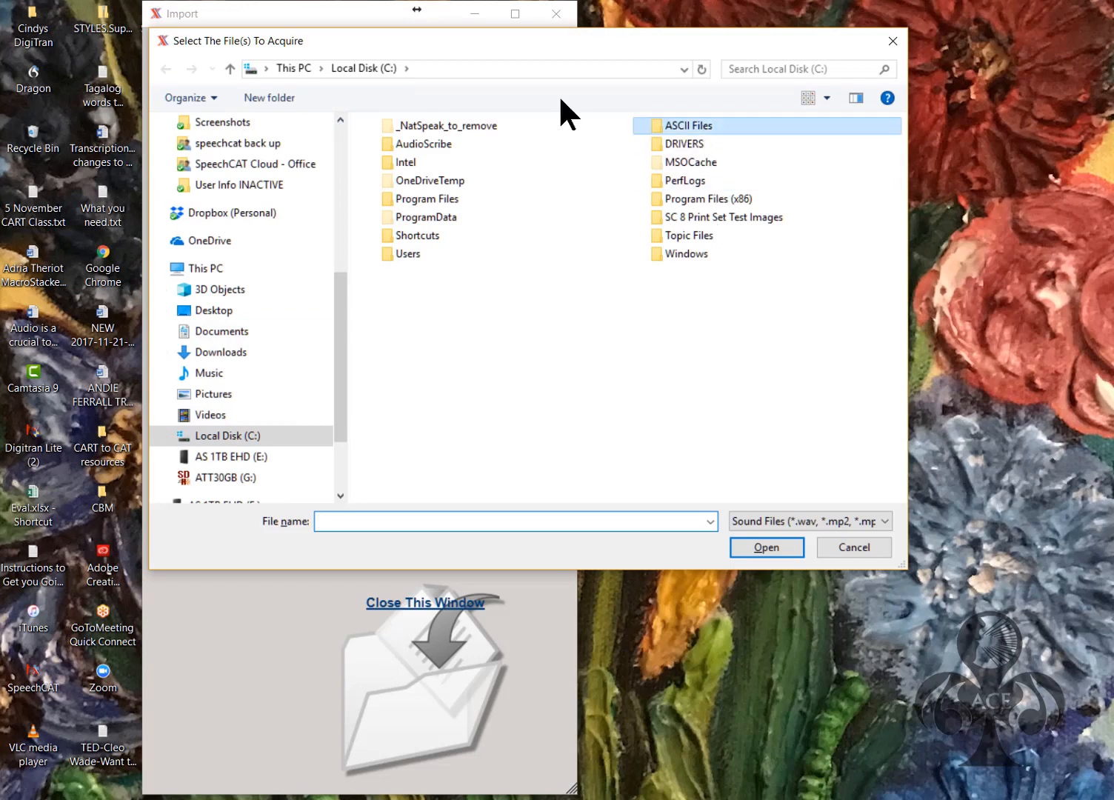
pyautogui.click(772, 520)
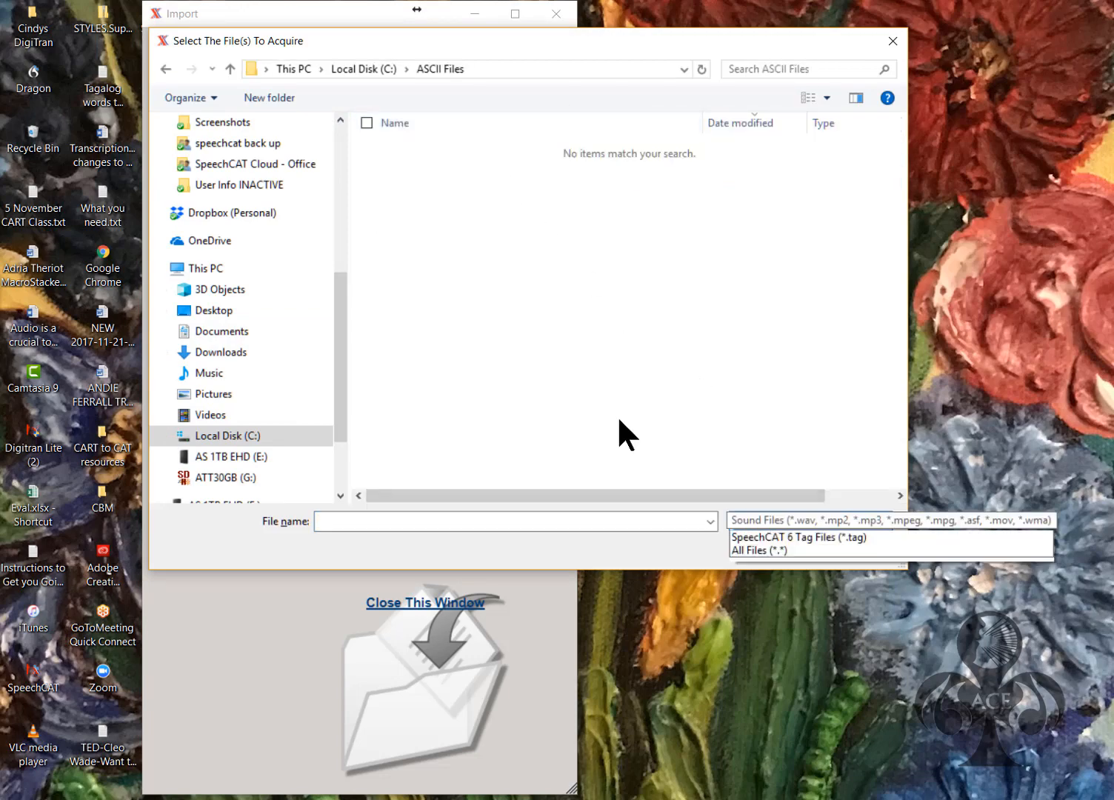
pyautogui.click(762, 565)
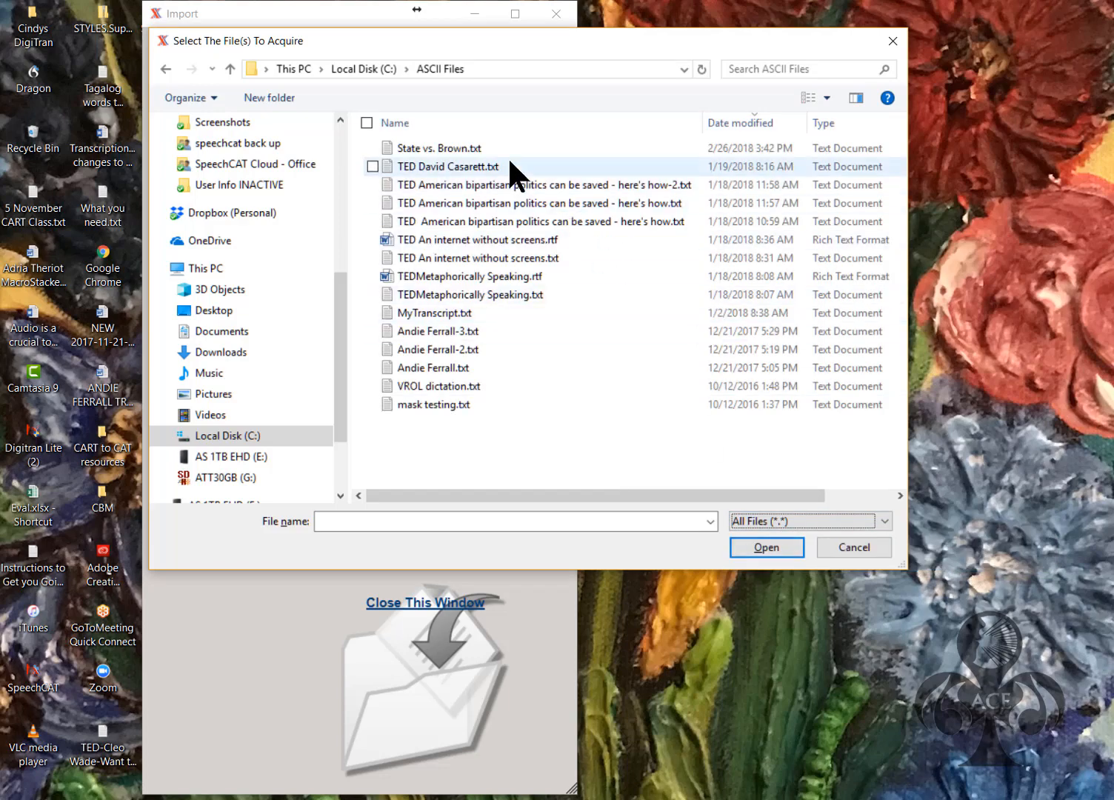
pyautogui.click(468, 146)
pyautogui.click(766, 548)
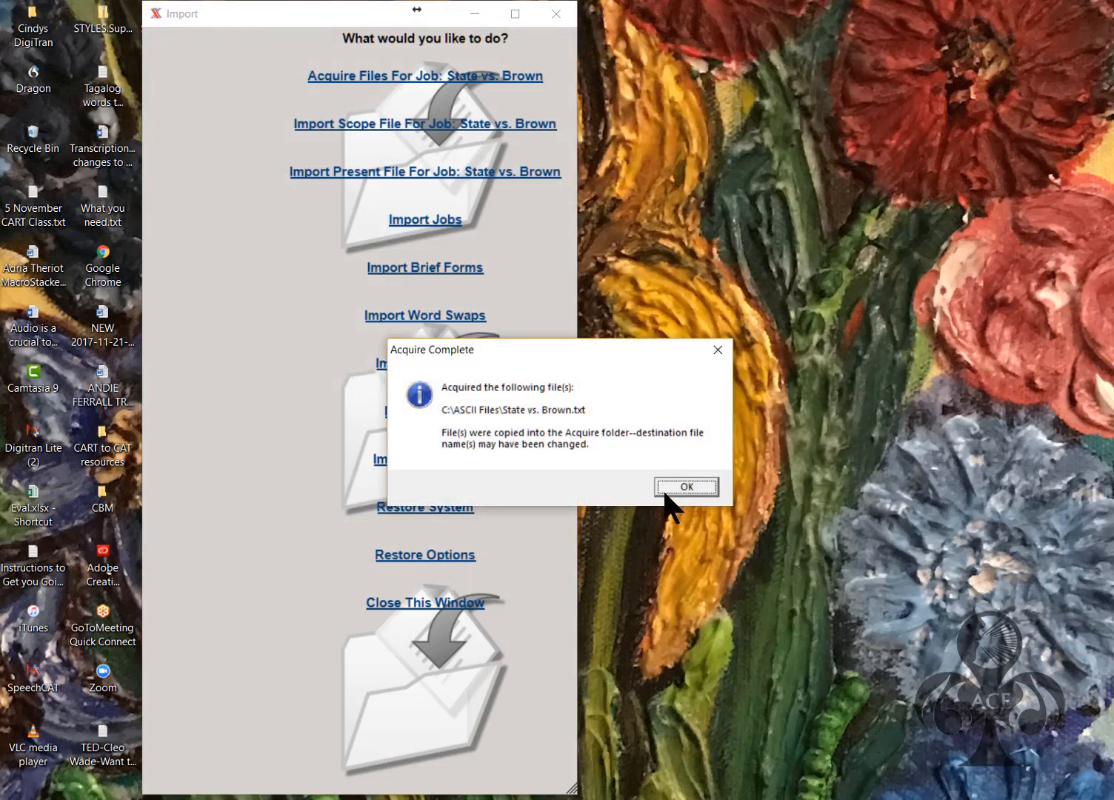
pyautogui.click(667, 486)
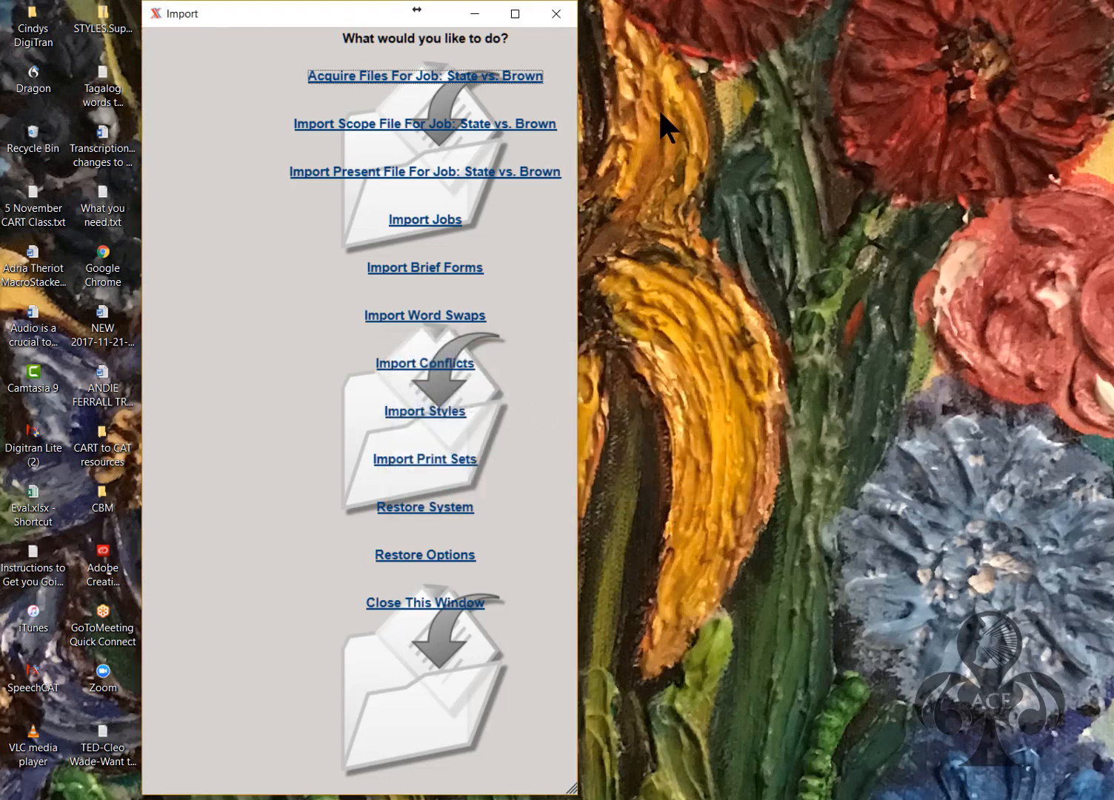
pyautogui.click(540, 20)
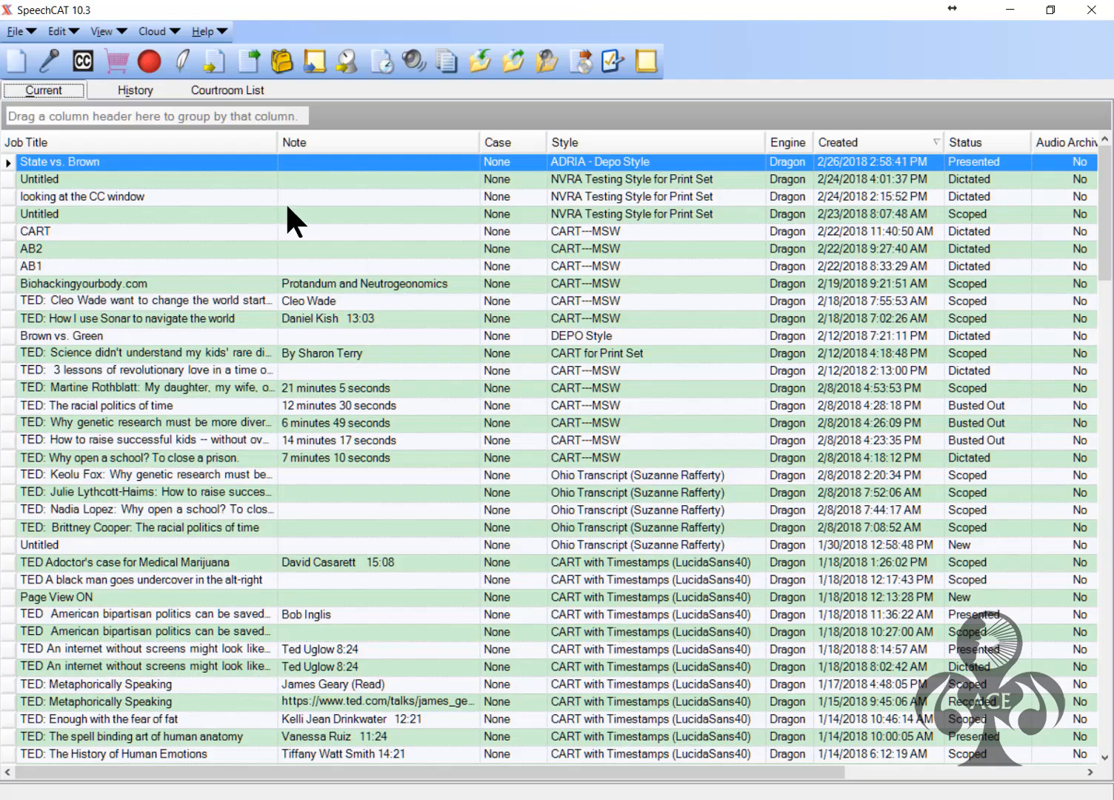
pyautogui.click(113, 32)
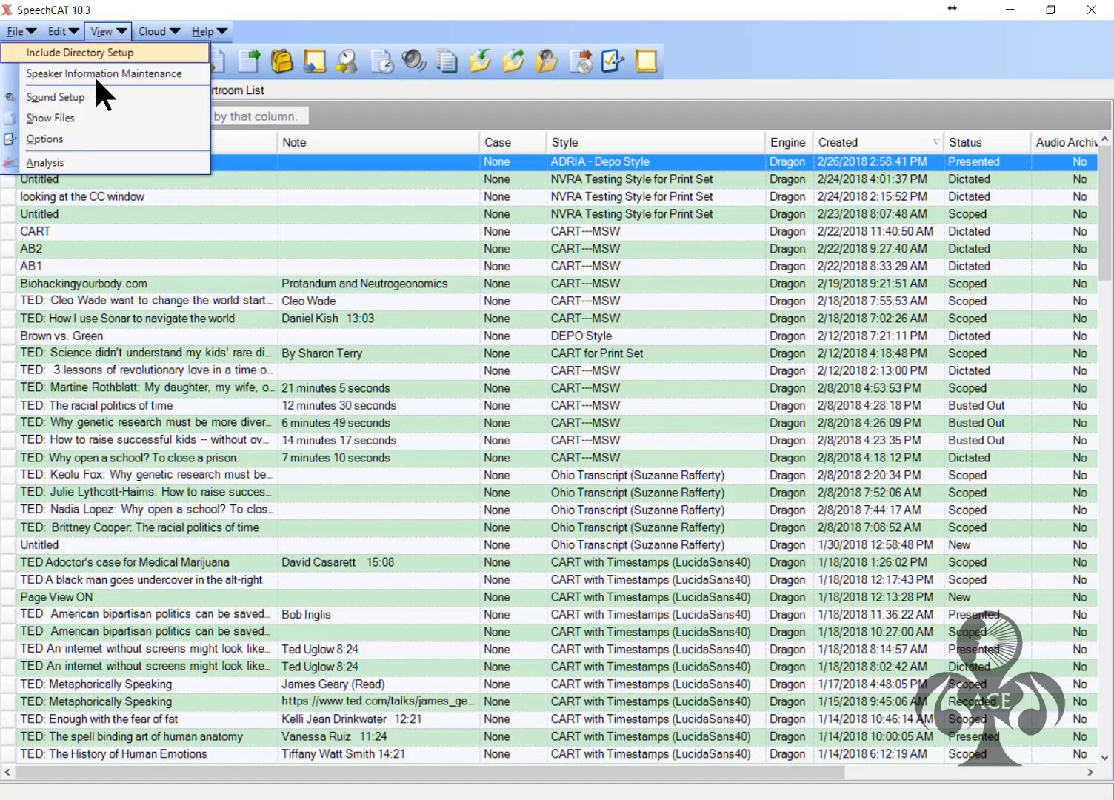
pyautogui.click(59, 118)
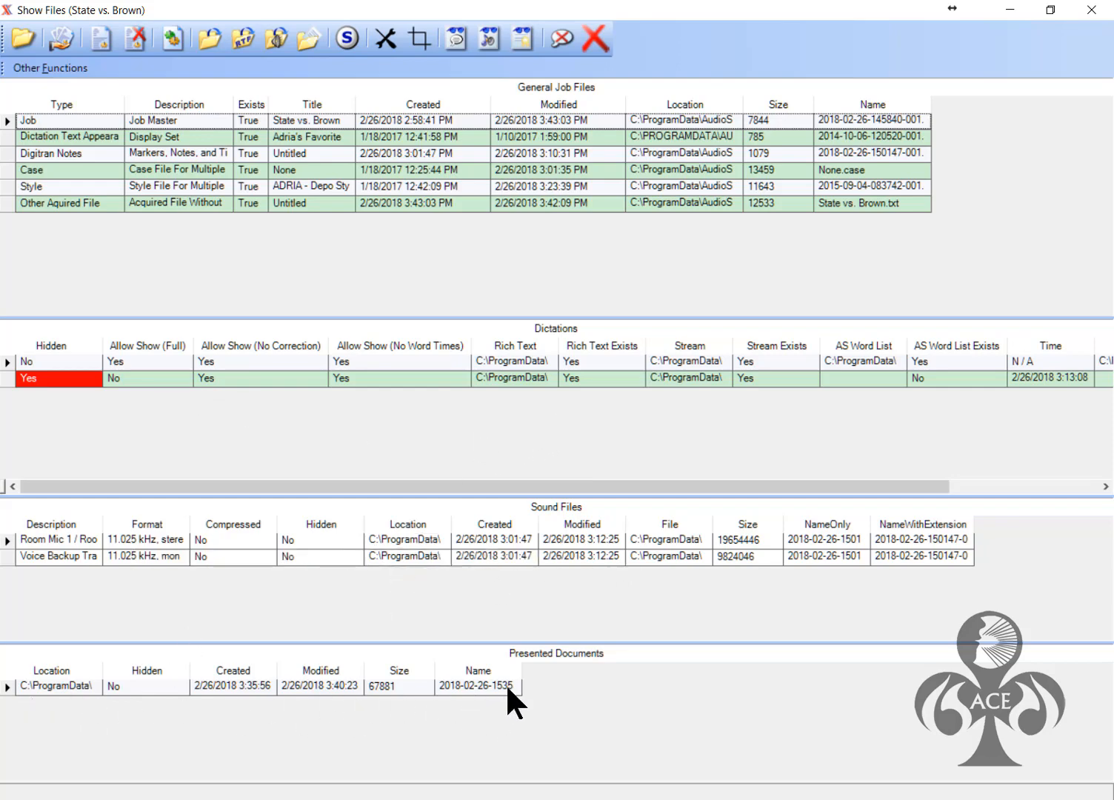
pyautogui.click(1101, 13)
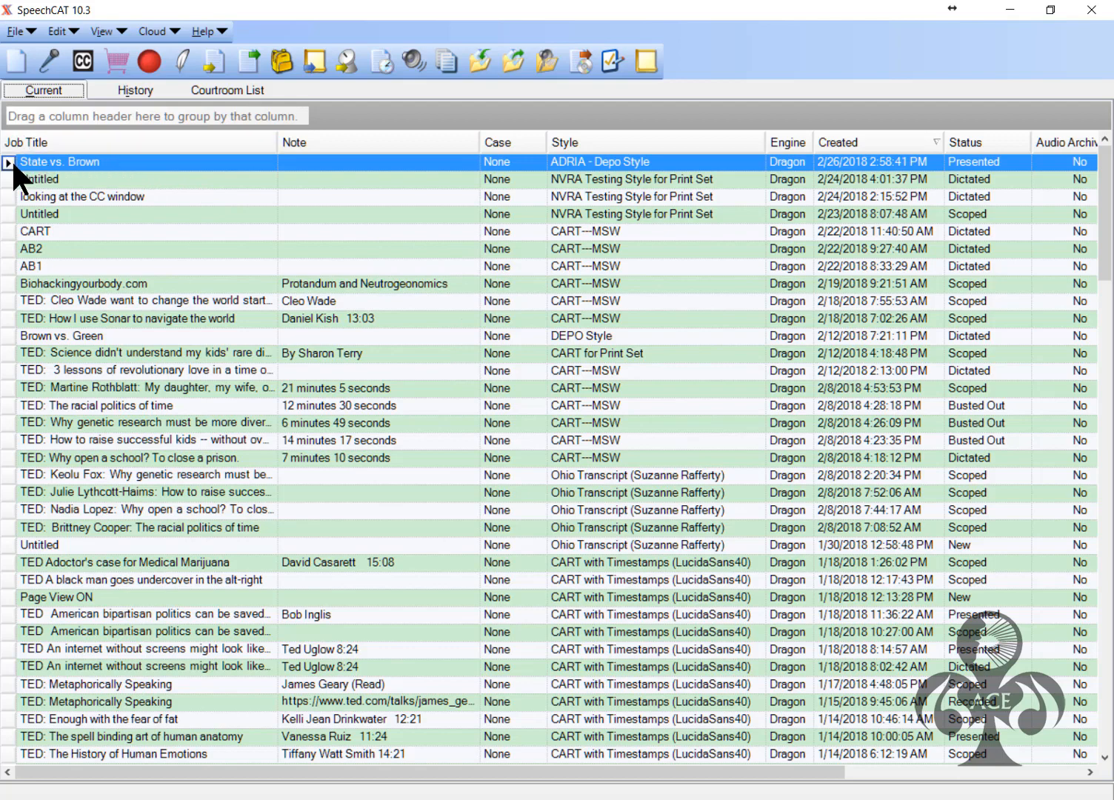
# Move the selected State vs. Brown job to History, confirm it's listed there, then return to Current jobs
pyautogui.click(379, 59)
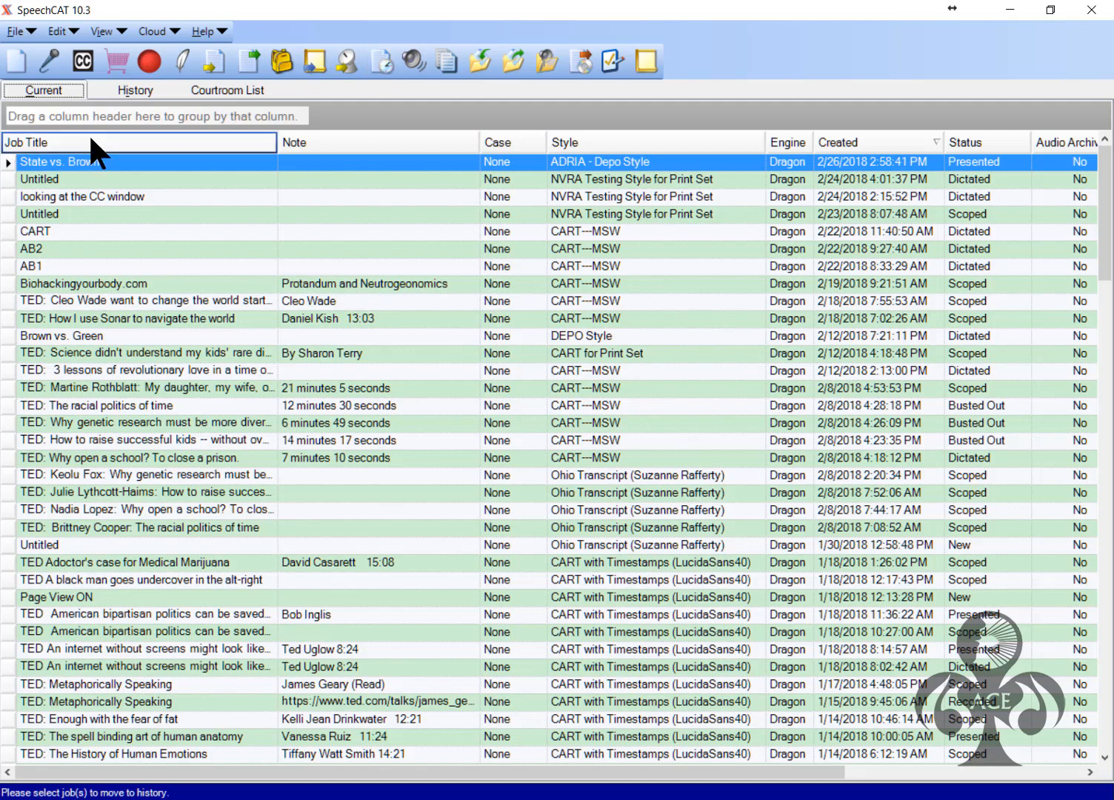
pyautogui.click(8, 163)
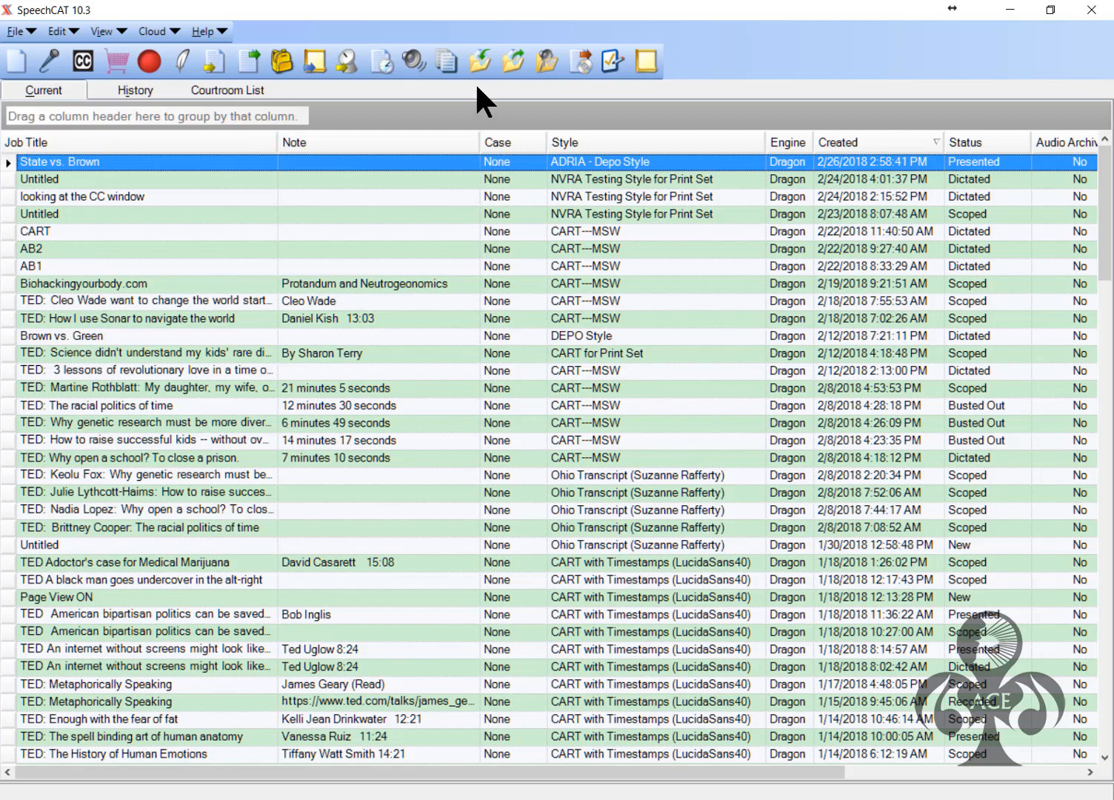
pyautogui.click(308, 53)
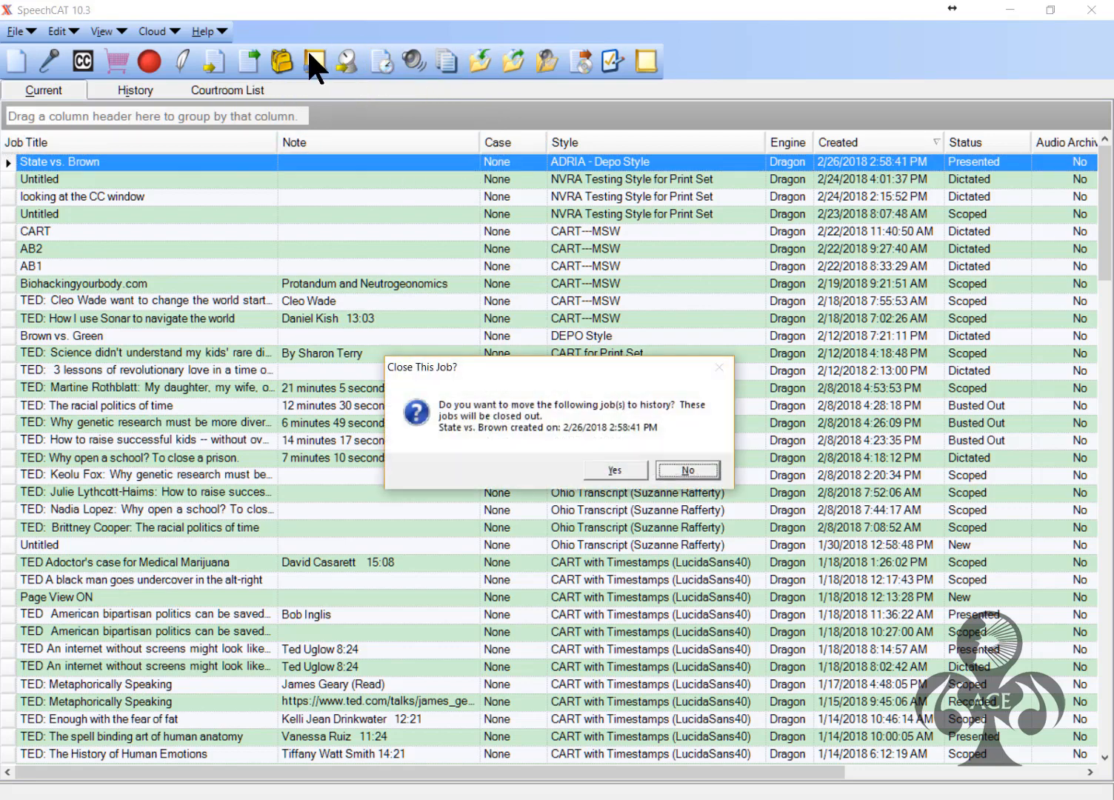
pyautogui.click(612, 470)
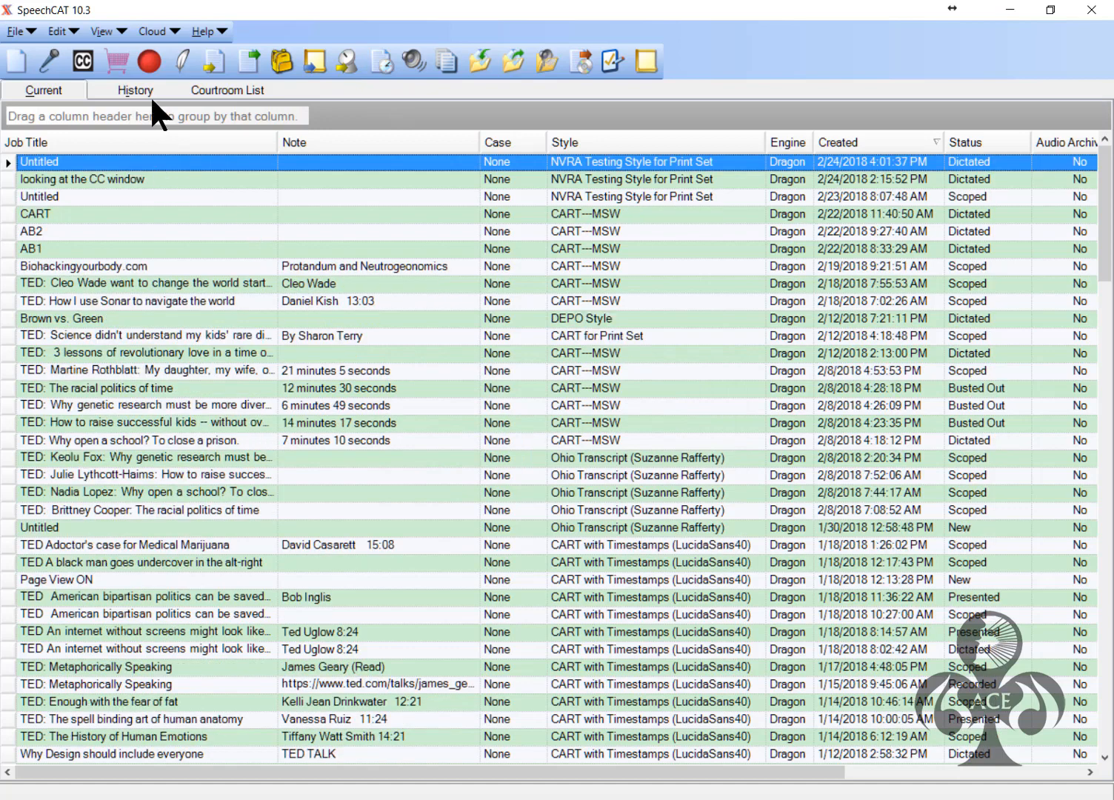
pyautogui.click(123, 88)
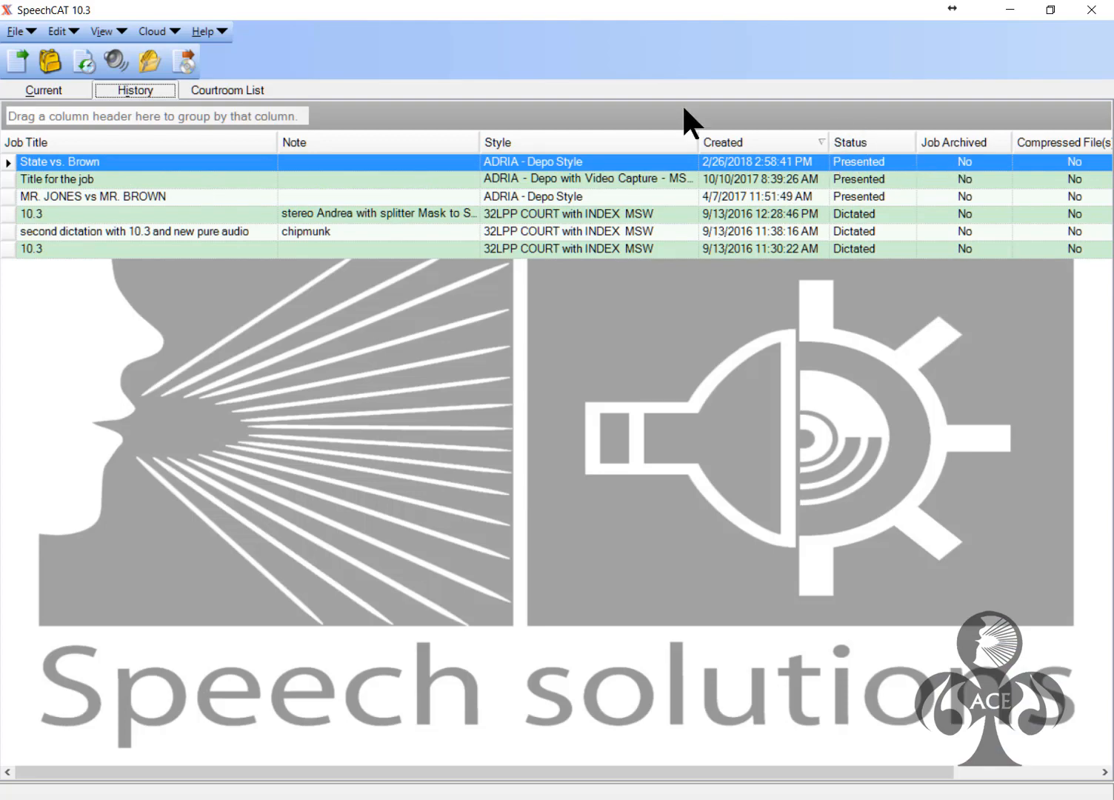
pyautogui.click(42, 89)
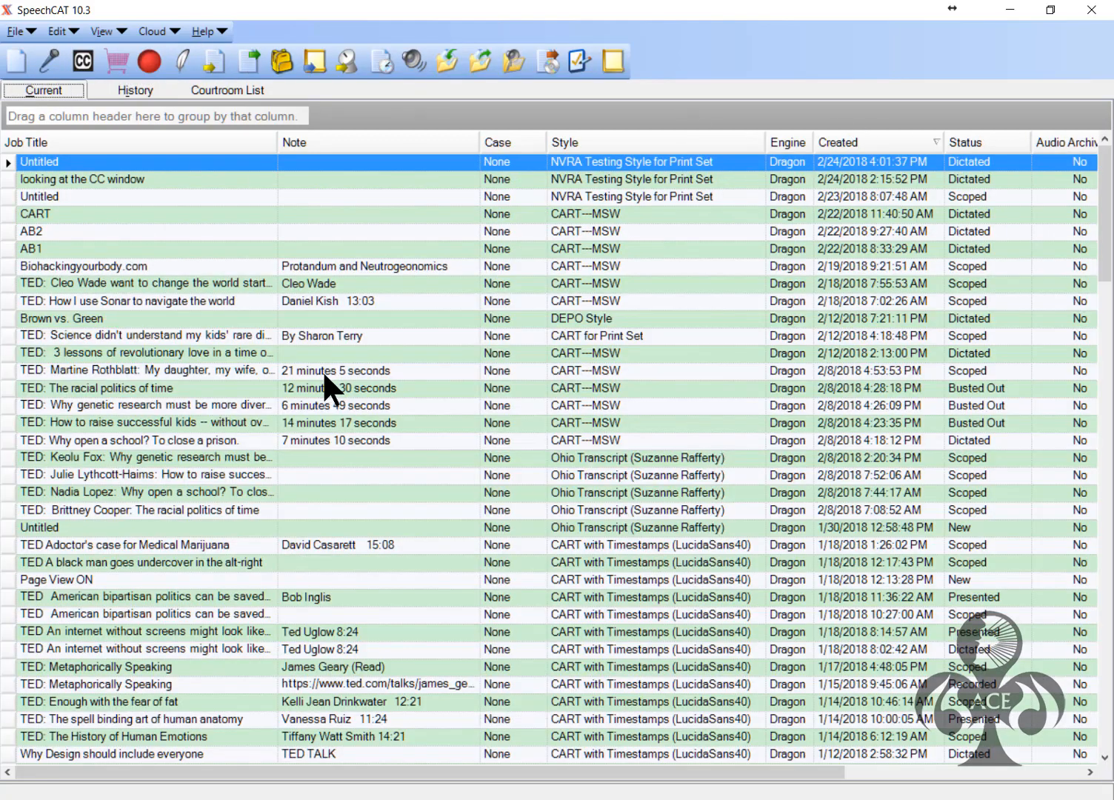